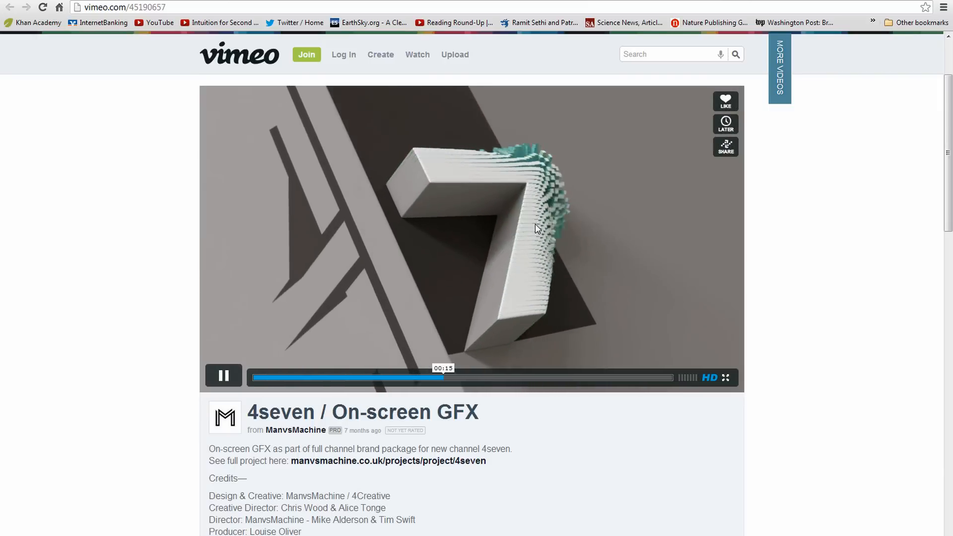
Examine the peeling-number animation in the 4seven On-screen GFX video, pausing playback where the strips on the 7 are moving.
click(542, 245)
click(481, 303)
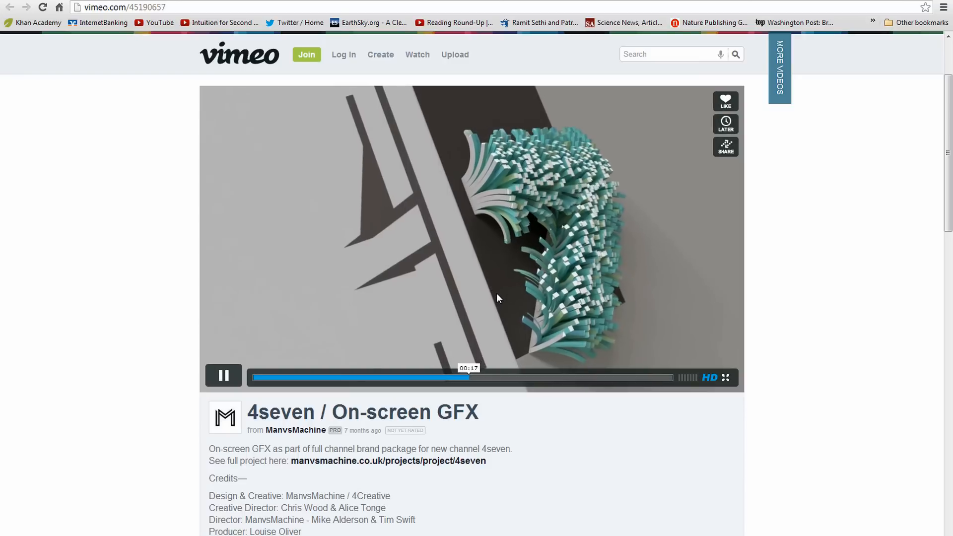
click(591, 246)
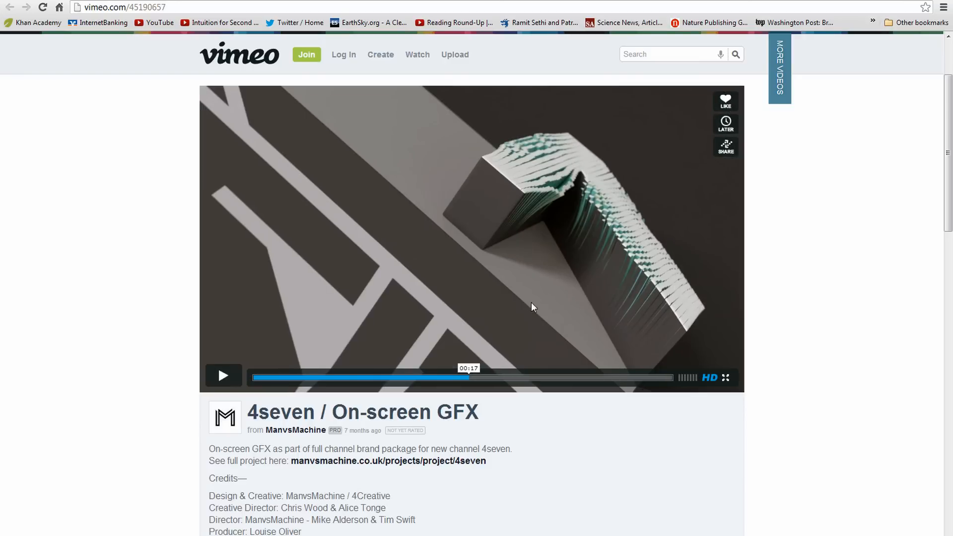
click(556, 276)
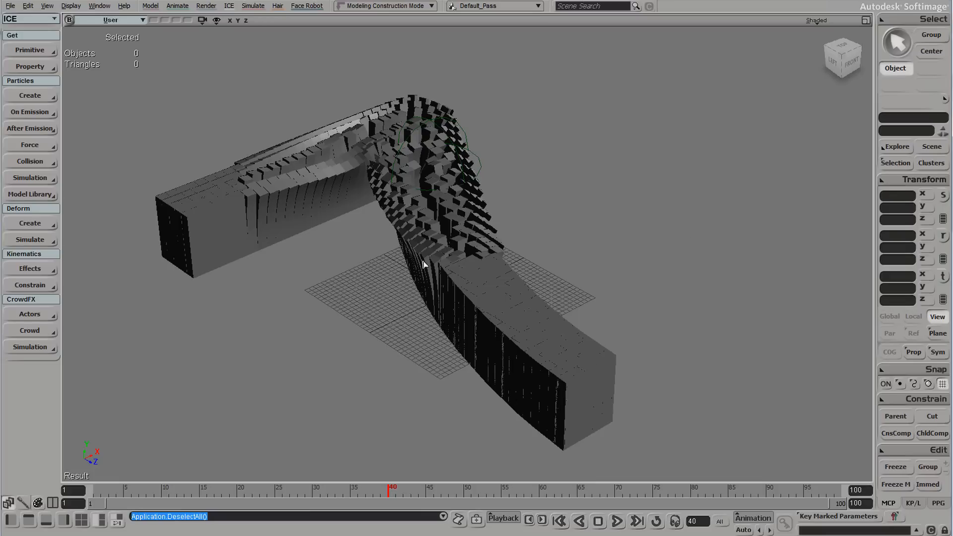
Switch to Softimage and inspect the animated 7 at frames 45, 32 and 23 from different angles.
right_drag(353, 262, 405, 283)
click(427, 489)
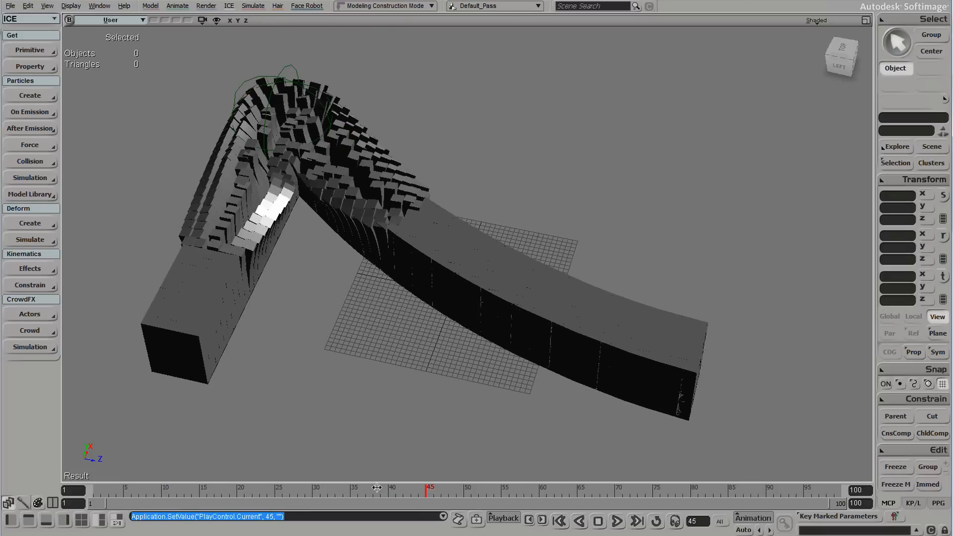
click(329, 489)
right_drag(529, 379, 495, 370)
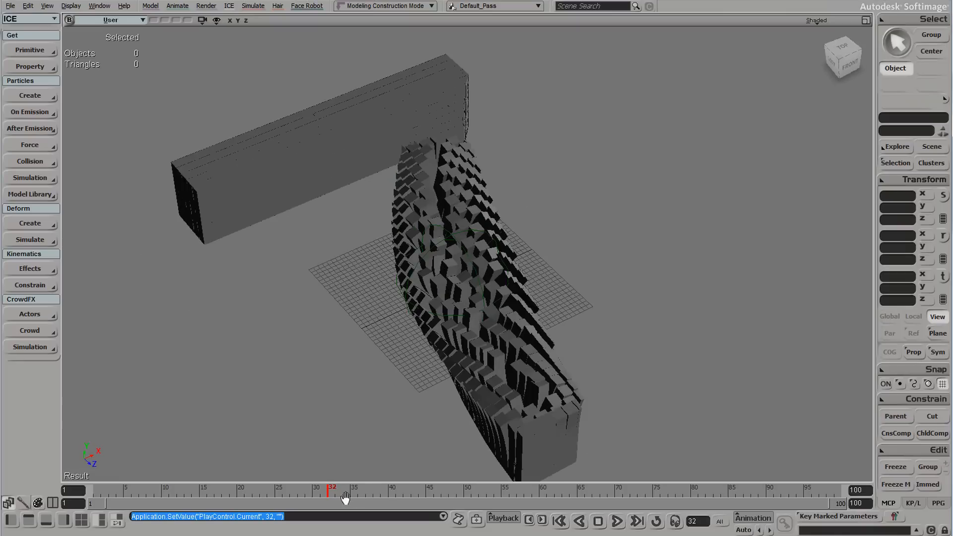
drag(332, 496, 262, 471)
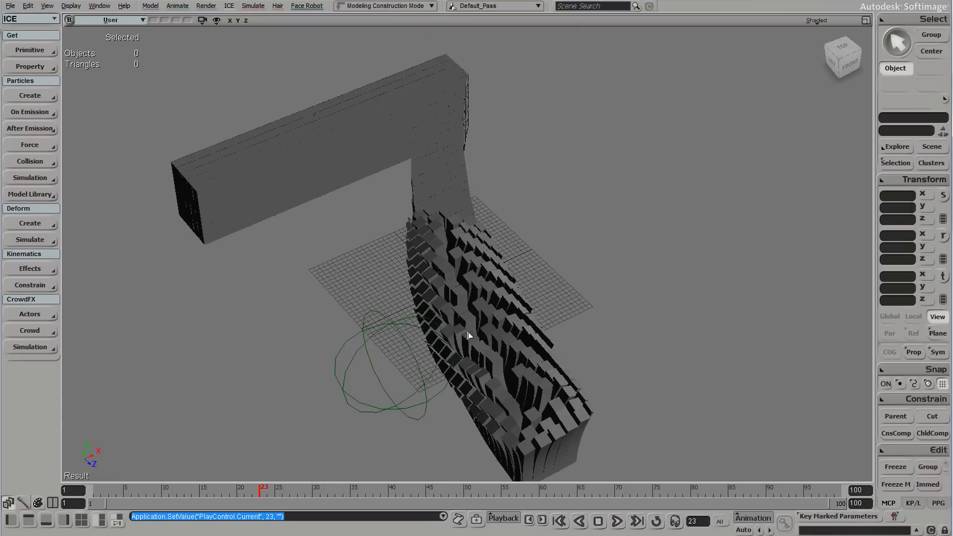
Select the skinned 7 mesh to inspect its wireframe, move the animation to frame 50, and deselect the mesh.
right_drag(468, 336, 356, 298)
click(325, 304)
right_drag(296, 312, 454, 213)
click(456, 213)
mouse_move(505, 309)
right_down()
mouse_move(596, 259)
mouse_move(514, 307)
right_up()
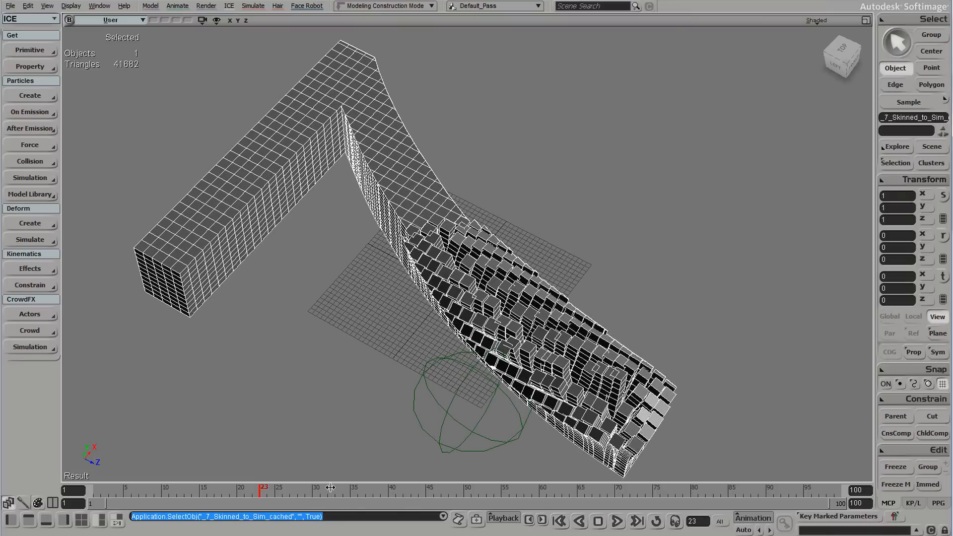
drag(314, 491, 465, 491)
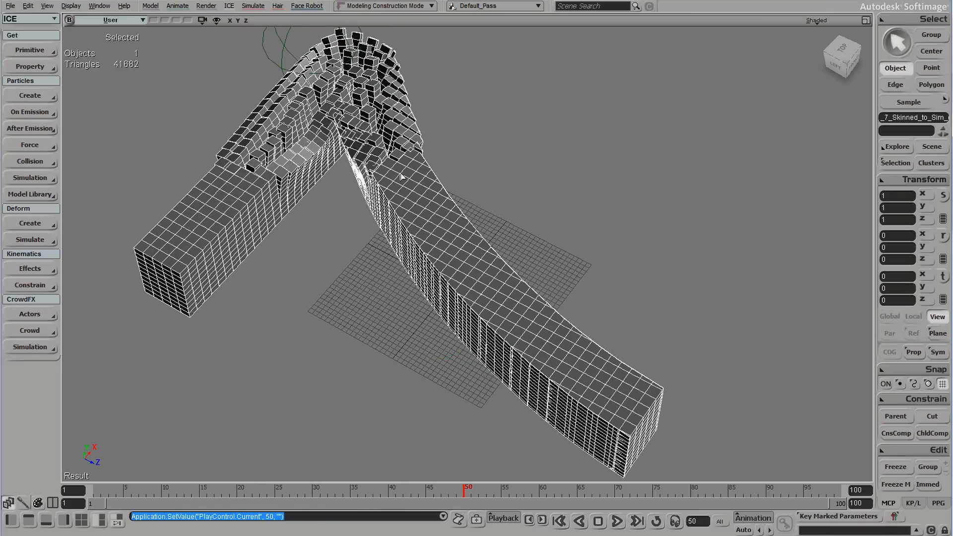
right_drag(401, 177, 404, 211)
drag(509, 109, 690, 224)
right_drag(689, 223, 608, 158)
right_drag(496, 276, 436, 220)
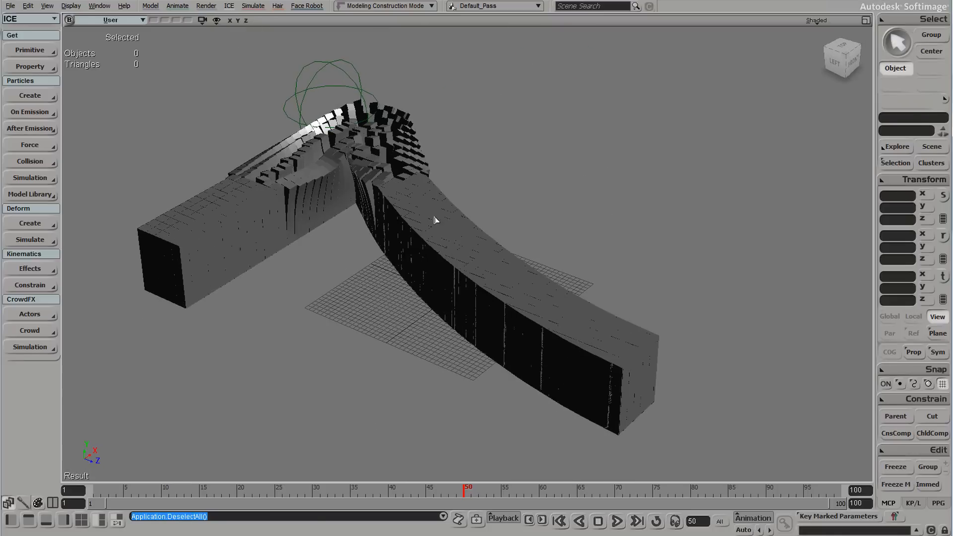
Select the skinned 7 mesh and preview it with a render region covering most of the number.
click(435, 220)
key(q)
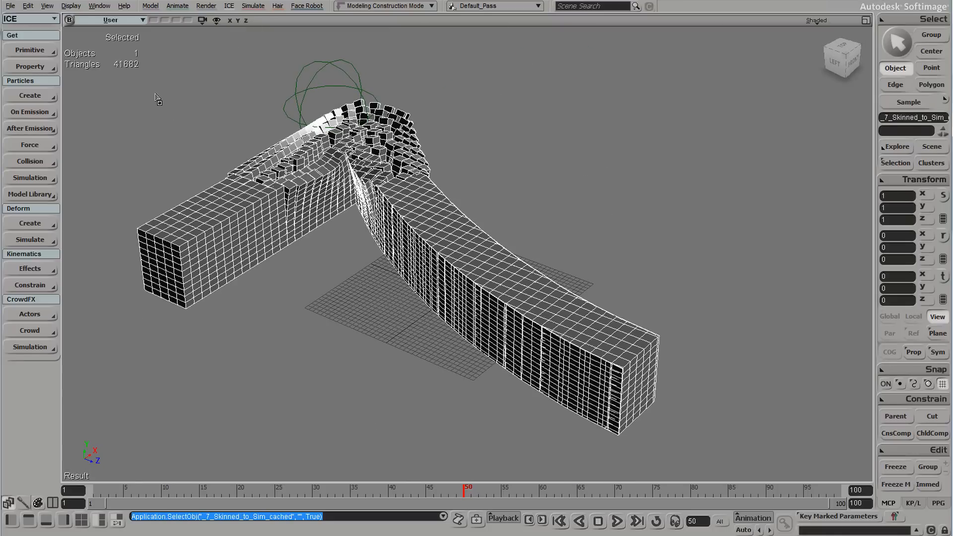
drag(155, 91, 641, 384)
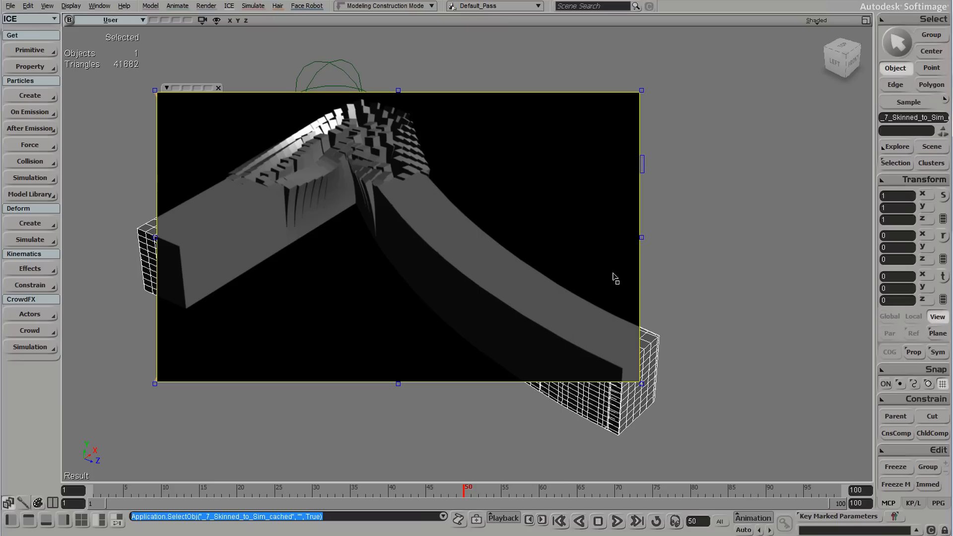
Start a new empty scene in place of the finished 7 example.
click(10, 6)
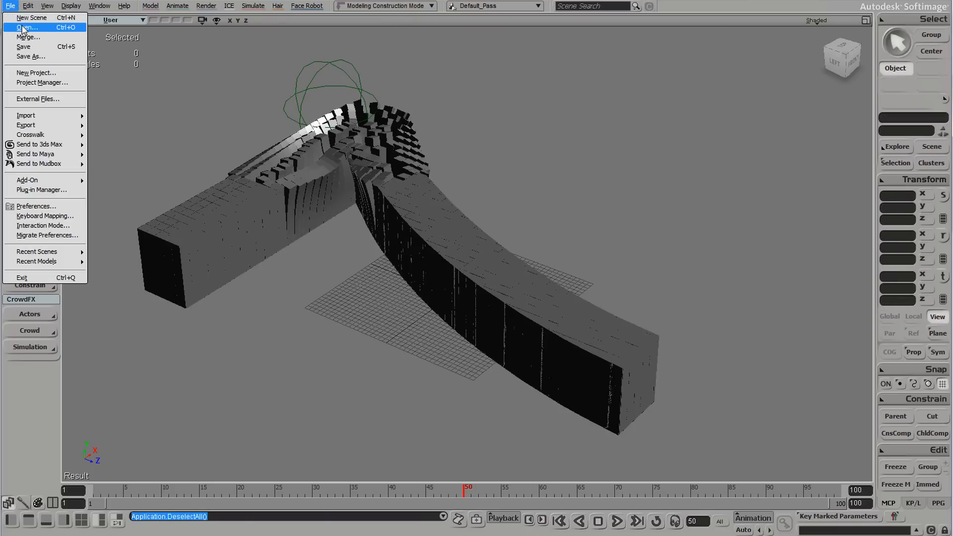
click(22, 16)
click(495, 298)
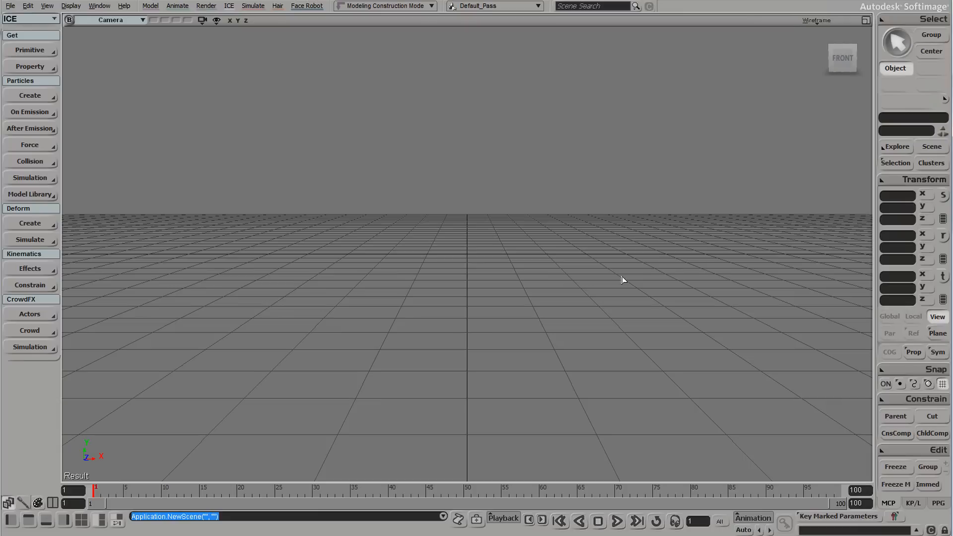
Create an empty point cloud primitive in the new scene.
drag(420, 195, 658, 338)
drag(474, 179, 502, 239)
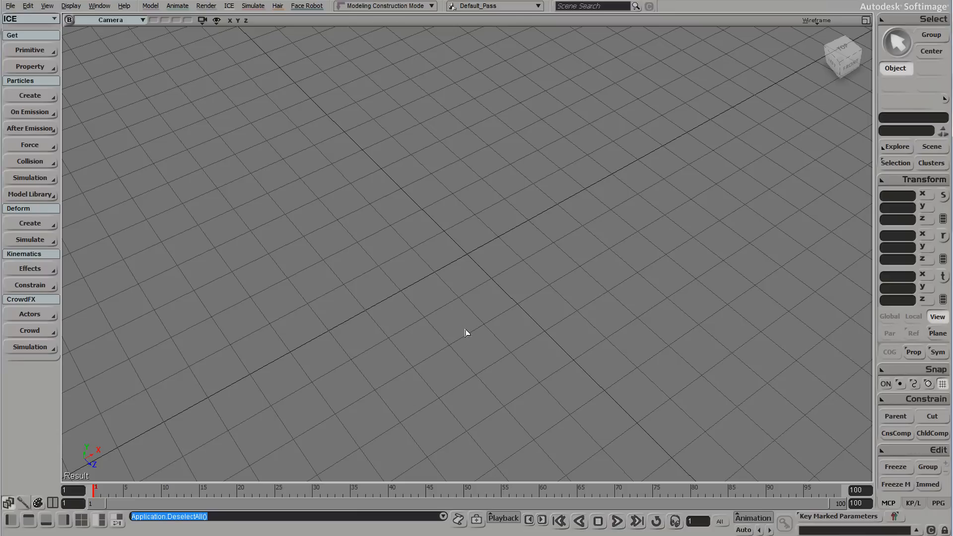
middle_drag(439, 327, 424, 305)
click(36, 51)
mouse_move(122, 94)
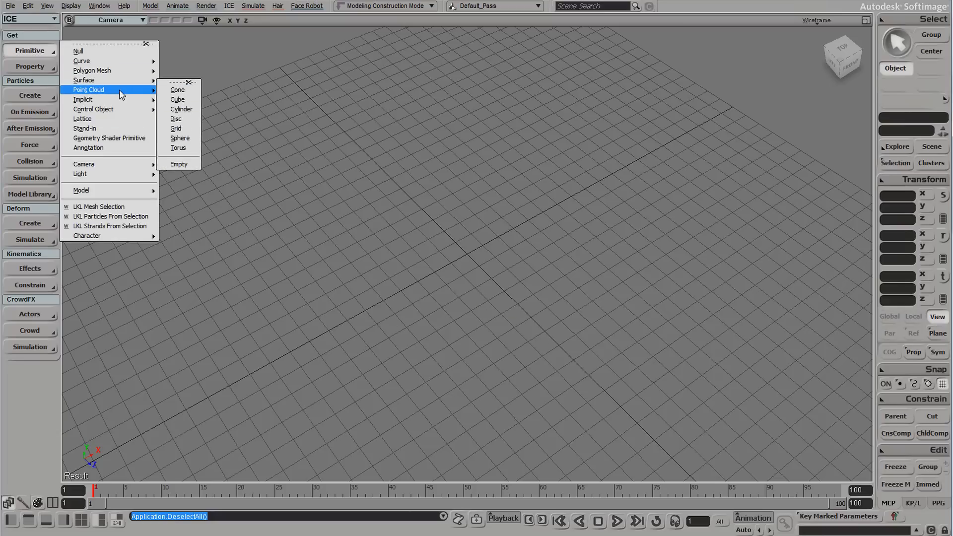
click(178, 164)
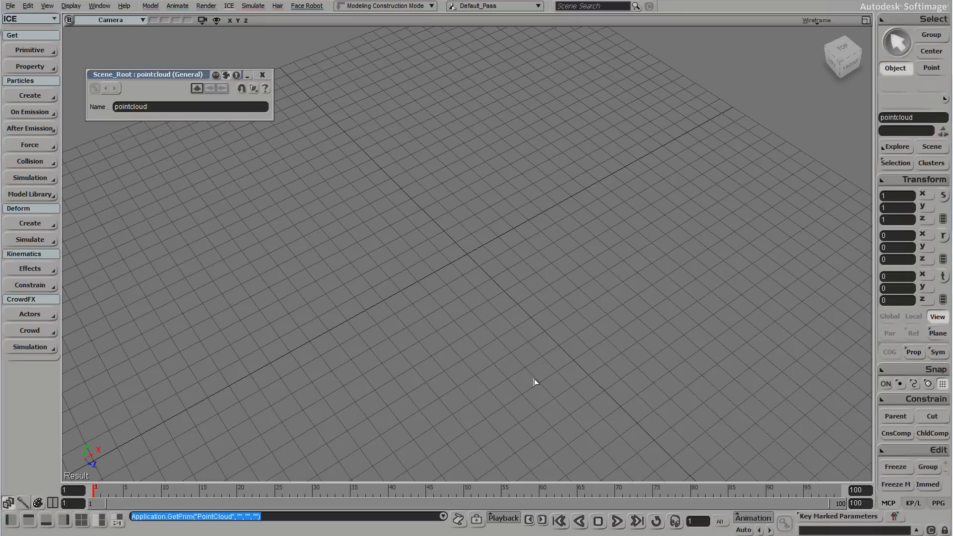
Create an ICE tree on the point cloud and move its node aside to leave room for inputs.
key(alt+9)
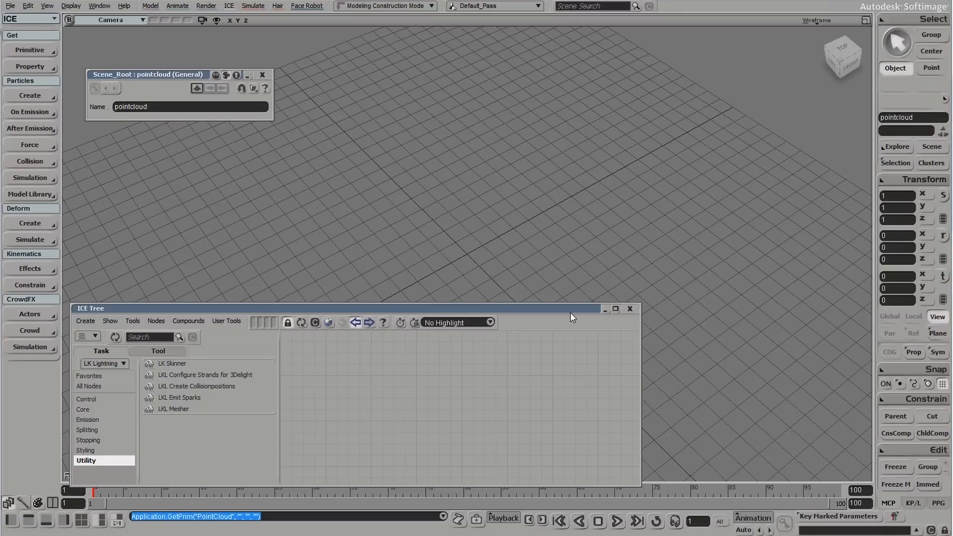
mouse_move(570, 312)
mouse_down()
mouse_move(627, 311)
mouse_move(580, 308)
mouse_up()
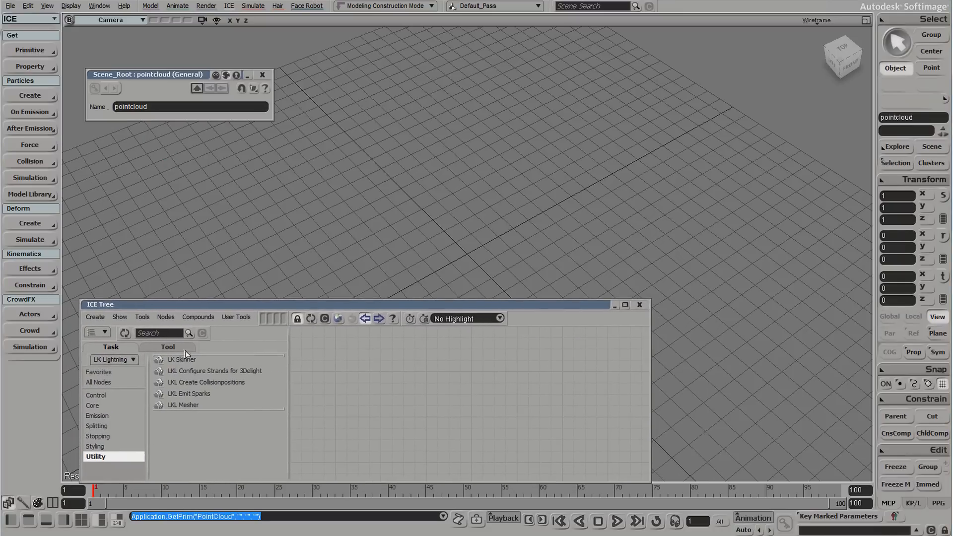
click(94, 317)
click(103, 327)
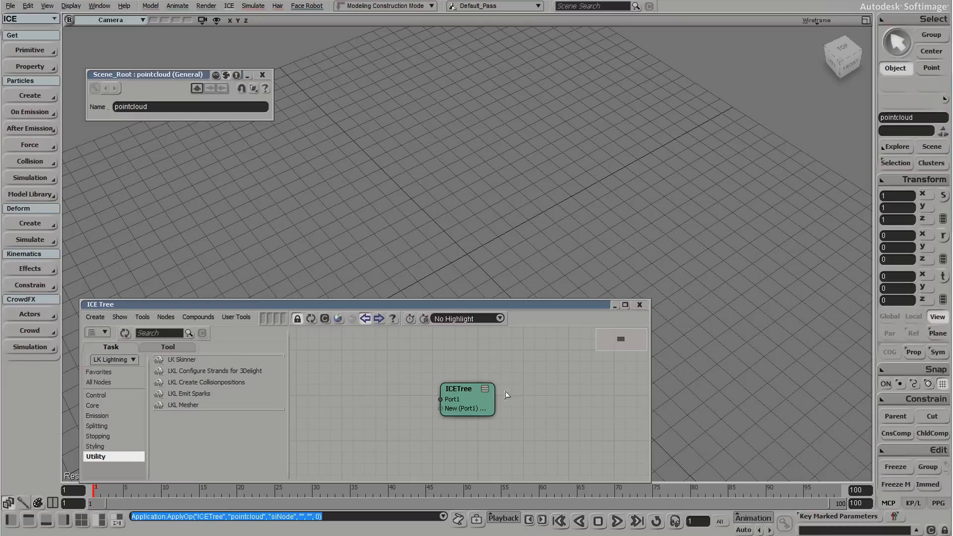
drag(467, 407, 575, 400)
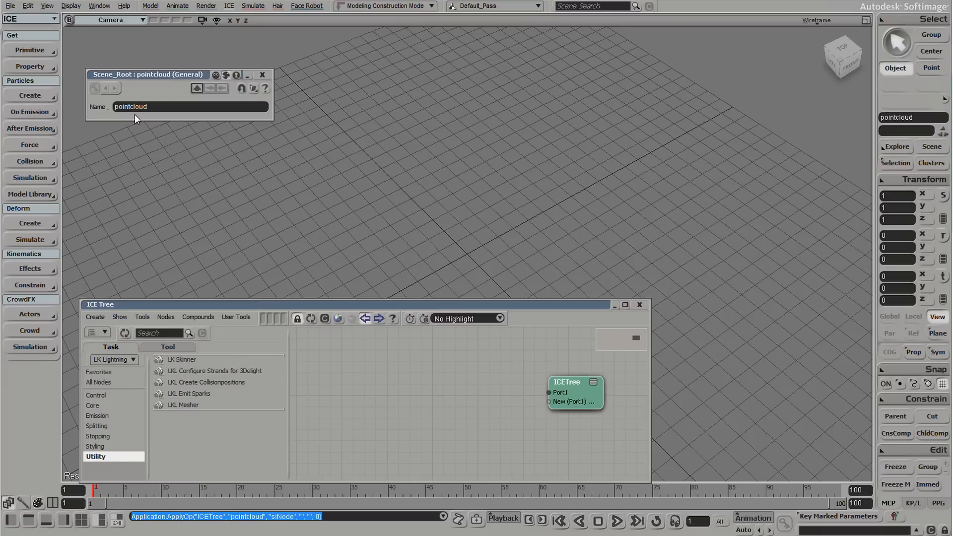
Find the Generate 3D Point Grid compound by searching for "grid" and connect its Execute output to Port1 of the ICETree.
click(159, 335)
text(3d gri)
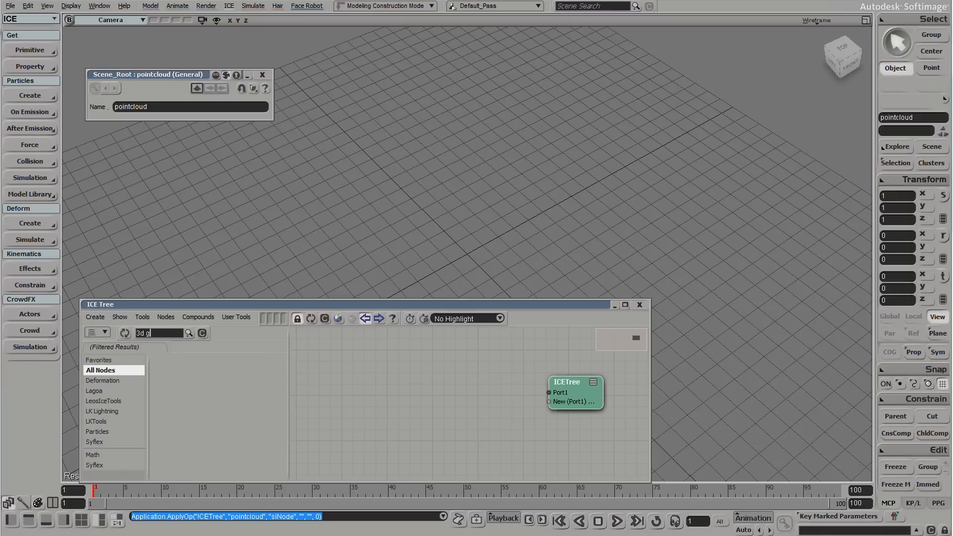
key(BackSpace)
key(BackSpace)
key(BackSpace)
key(BackSpace)
text(grid)
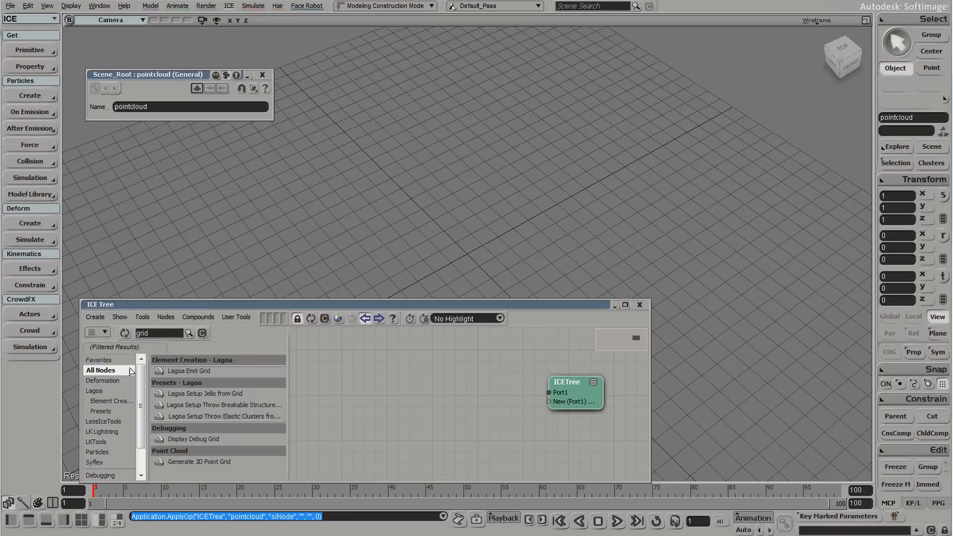
drag(199, 462, 549, 393)
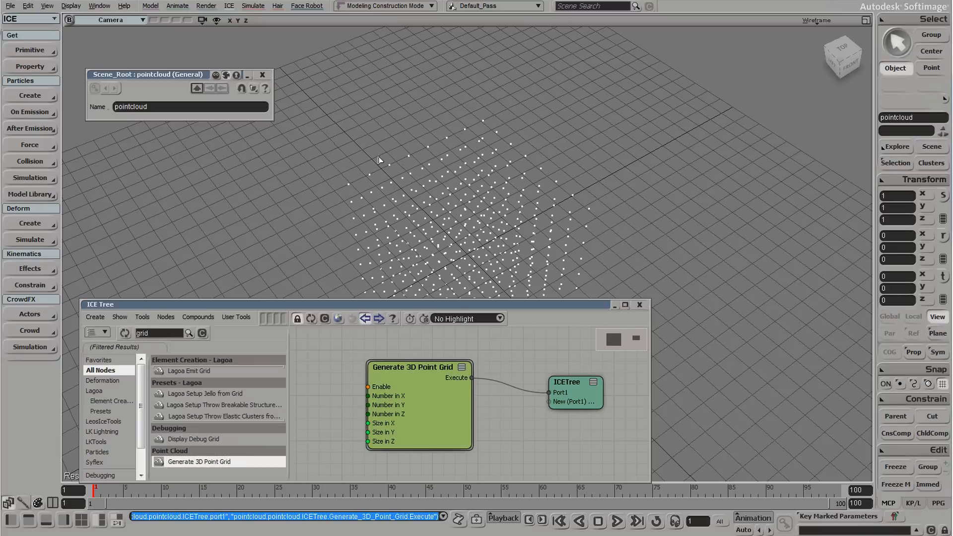
Set Number in Y to 1 and Size in Y to 1.95 on the Generate 3D Point Grid node.
middle_drag(380, 160, 447, 172)
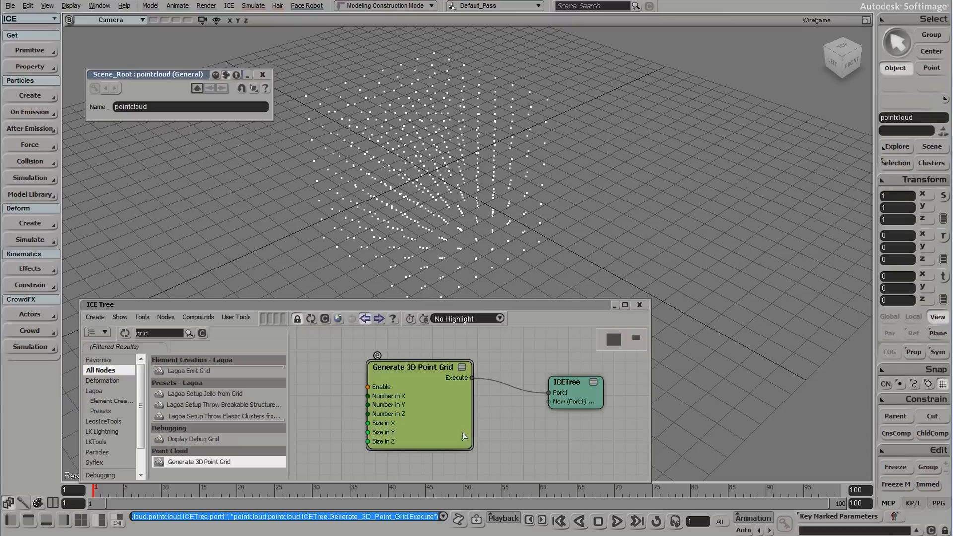
click(446, 393)
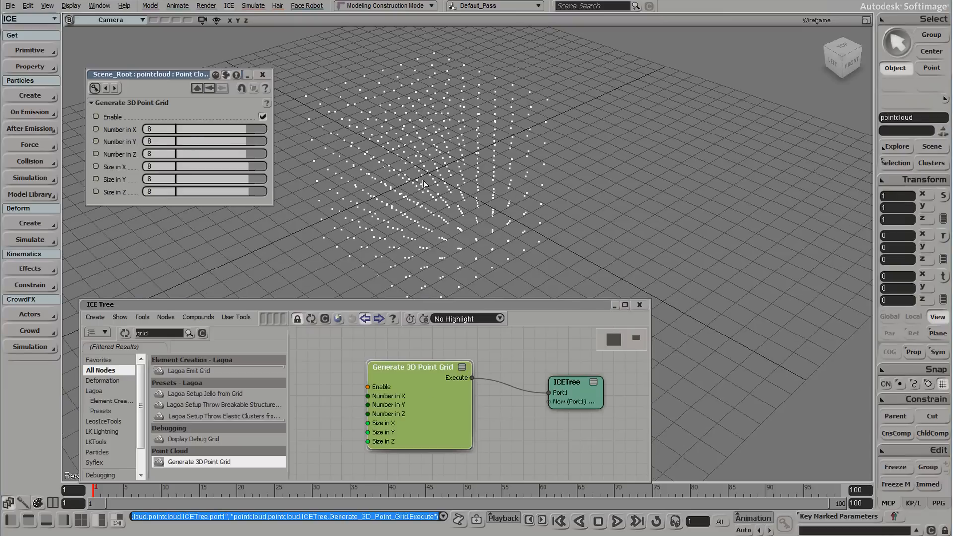
middle_drag(432, 207, 493, 246)
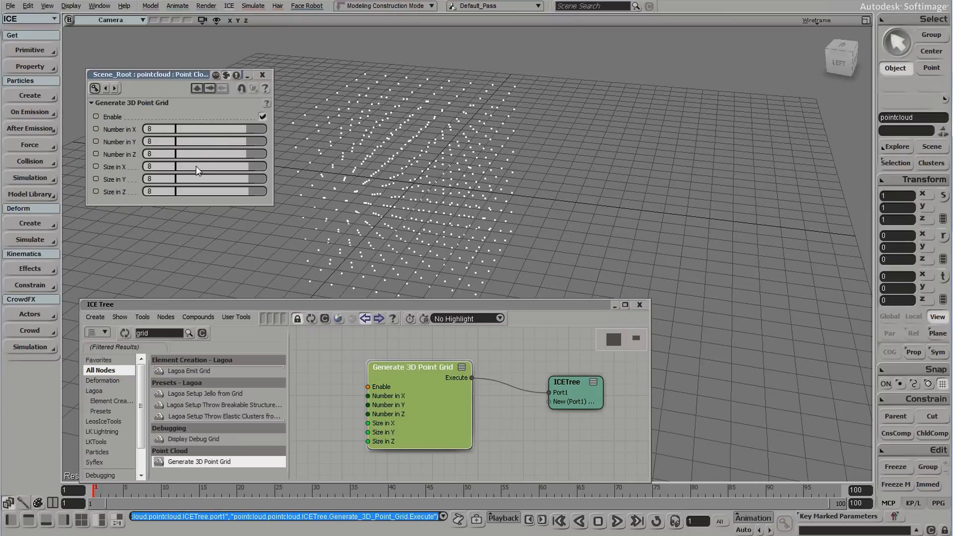
drag(195, 147, 166, 148)
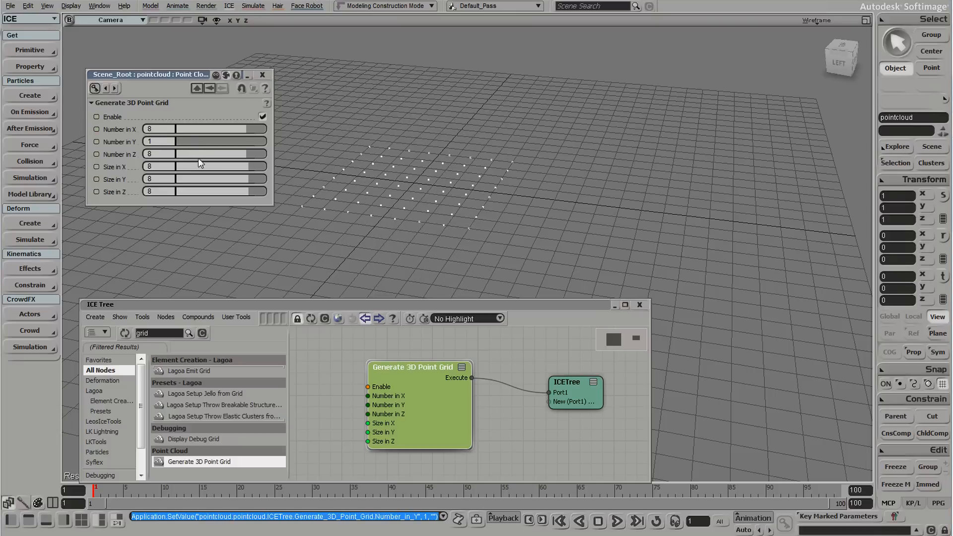
drag(245, 182, 193, 178)
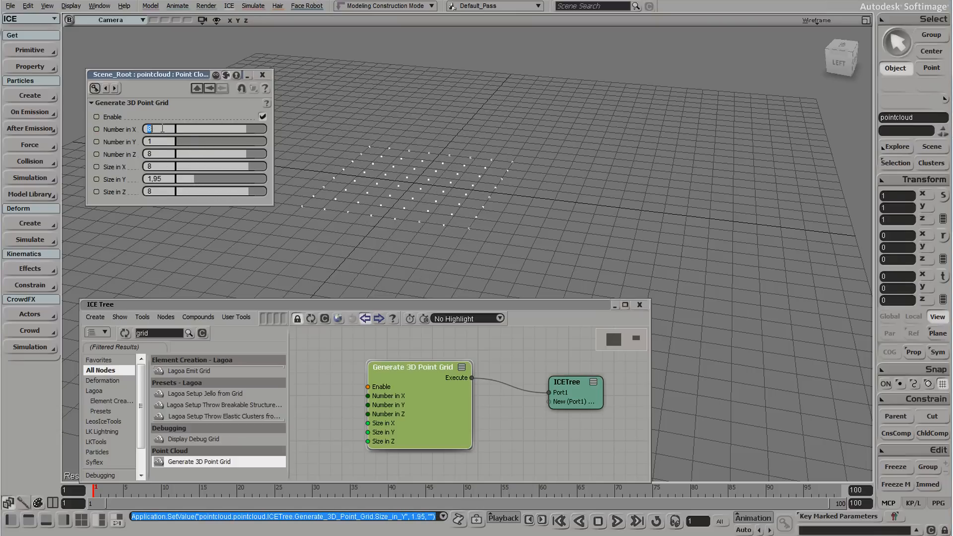
Set Number in X to 50 and link Number in Z to Number in X with an expression.
text(0)
key(Return)
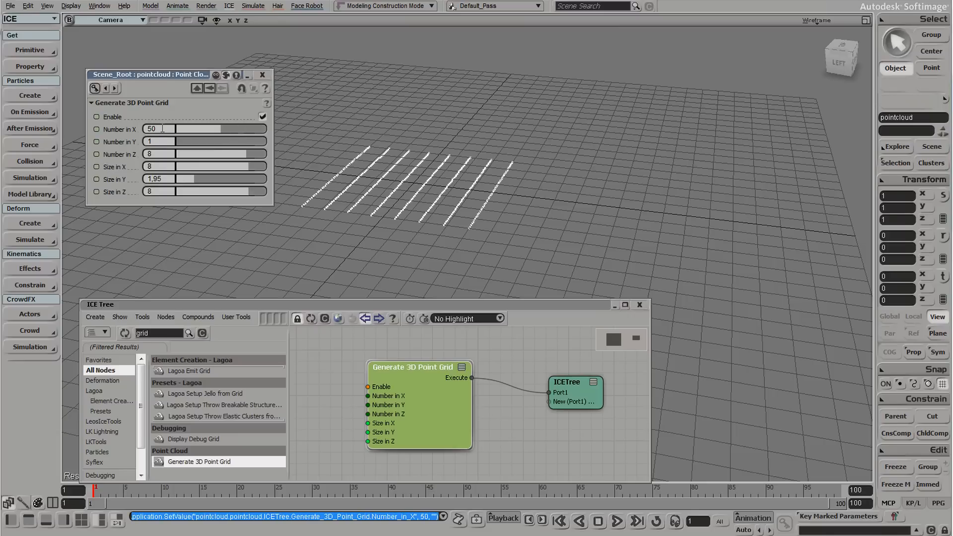
drag(113, 127, 97, 155)
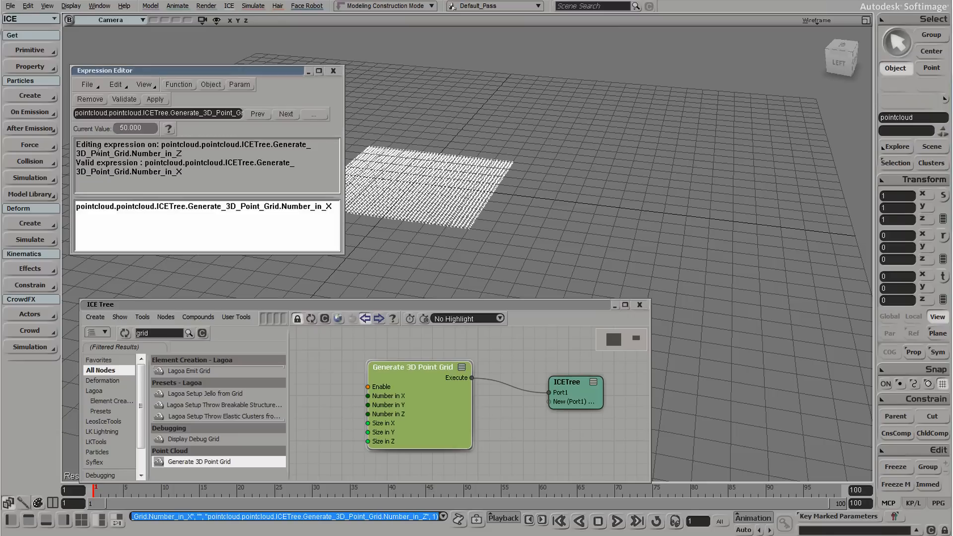
click(333, 70)
drag(237, 126, 217, 131)
key(ctrl+z)
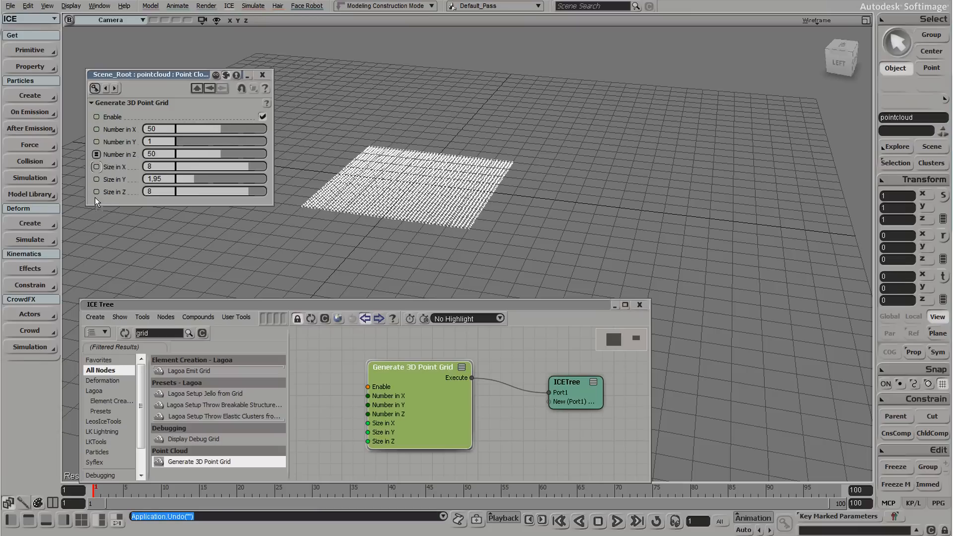
Link Size in Z to Size in X with an expression, set Size in X to 100, and deselect the point cloud.
drag(94, 197, 97, 192)
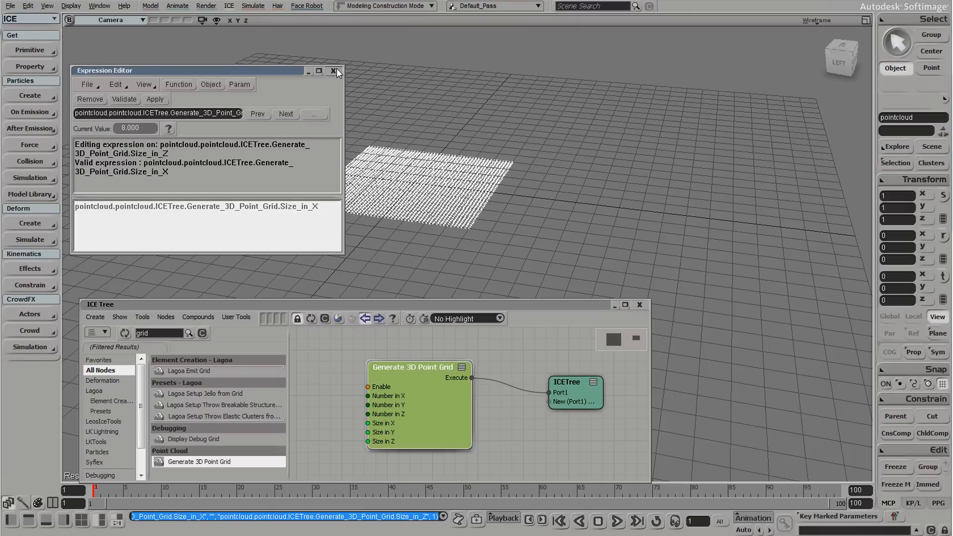
click(334, 71)
click(156, 166)
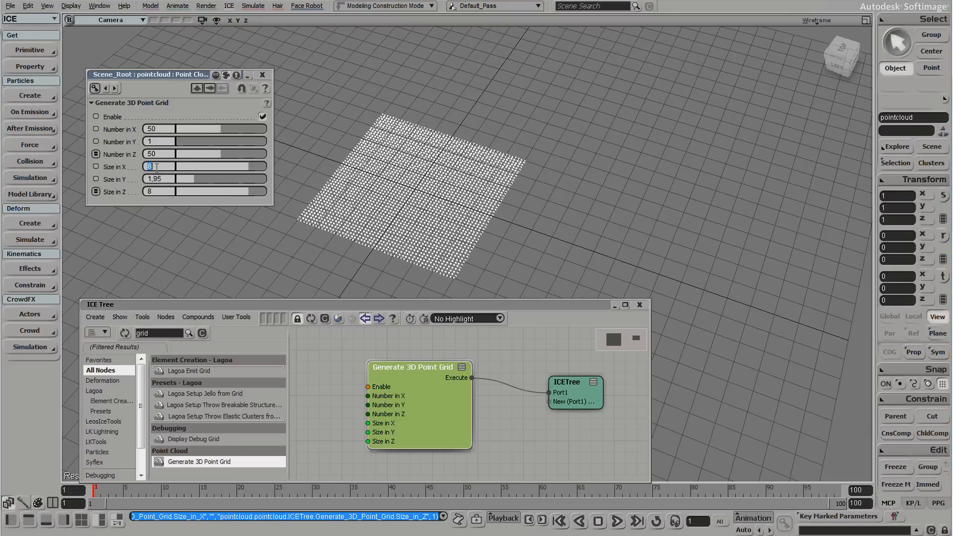
key(Return)
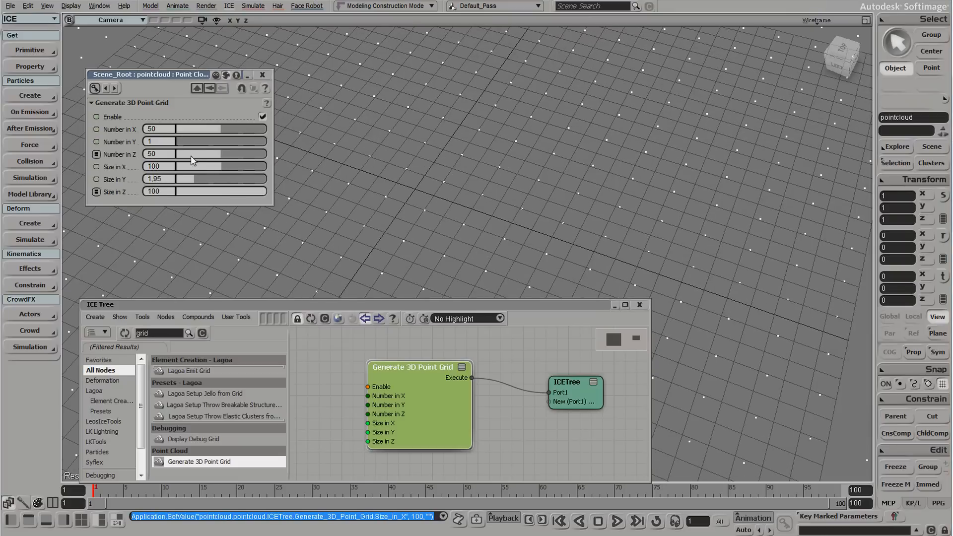
middle_drag(445, 215, 586, 268)
key(ctrl+shift+a)
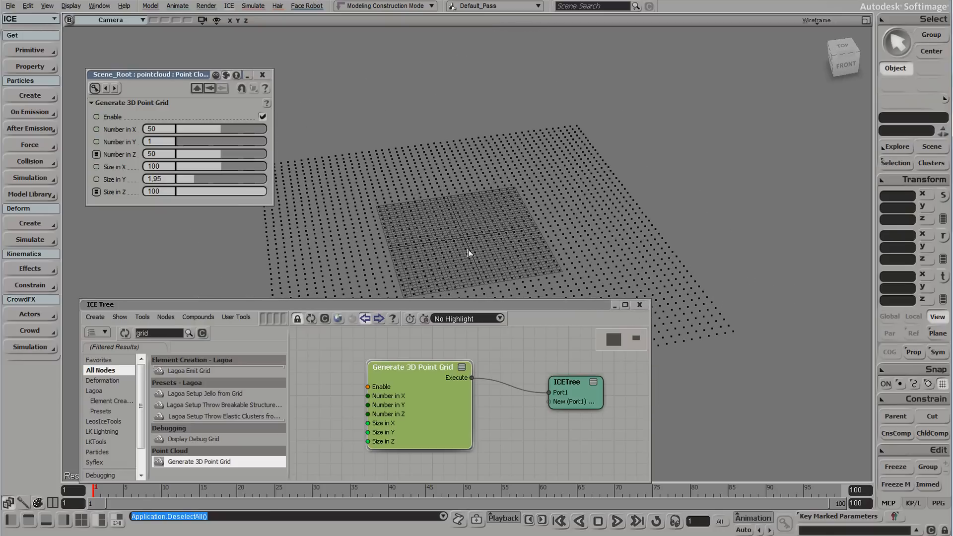
Create a solid polygon mesh text object, set its text to 7 and apply it.
mouse_move(469, 254)
middle_down()
mouse_move(502, 207)
mouse_move(489, 268)
mouse_move(481, 243)
middle_up()
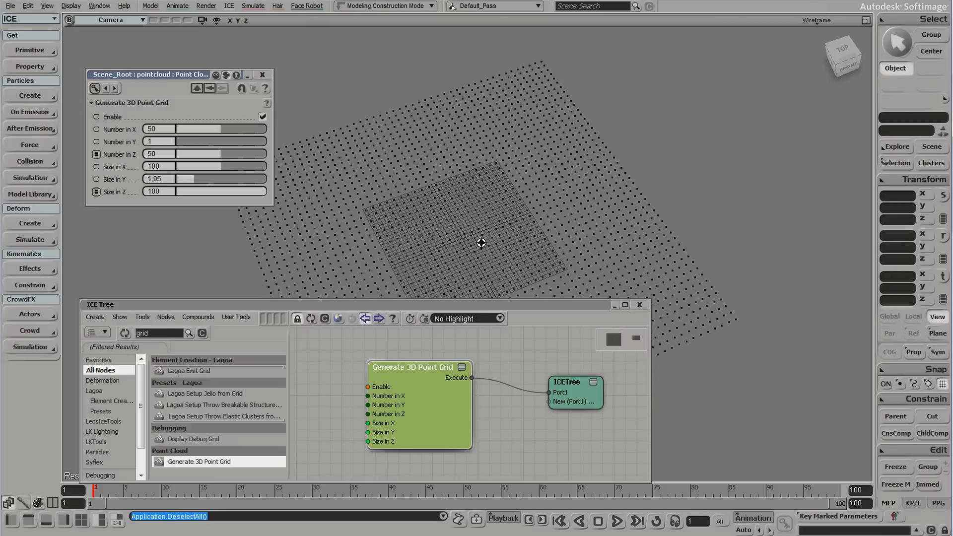
click(262, 75)
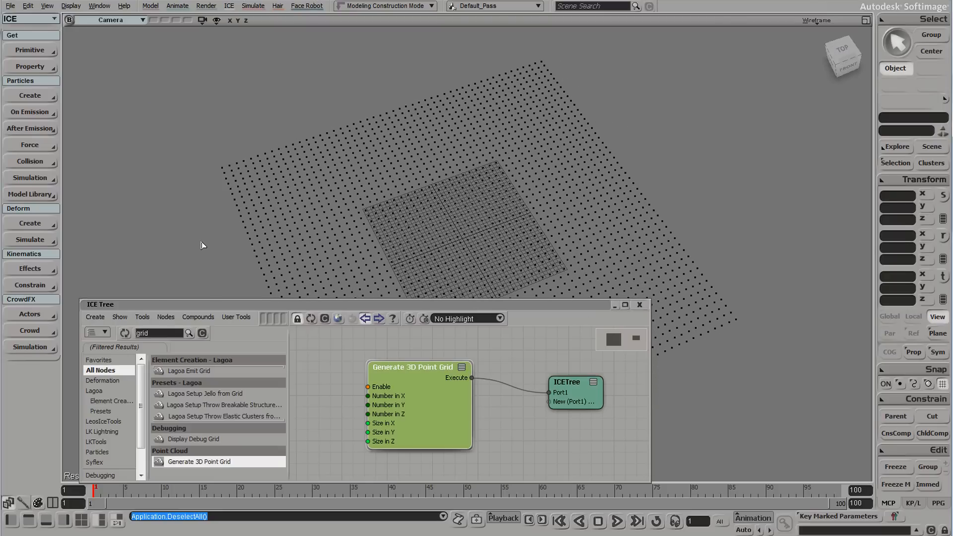
key(1)
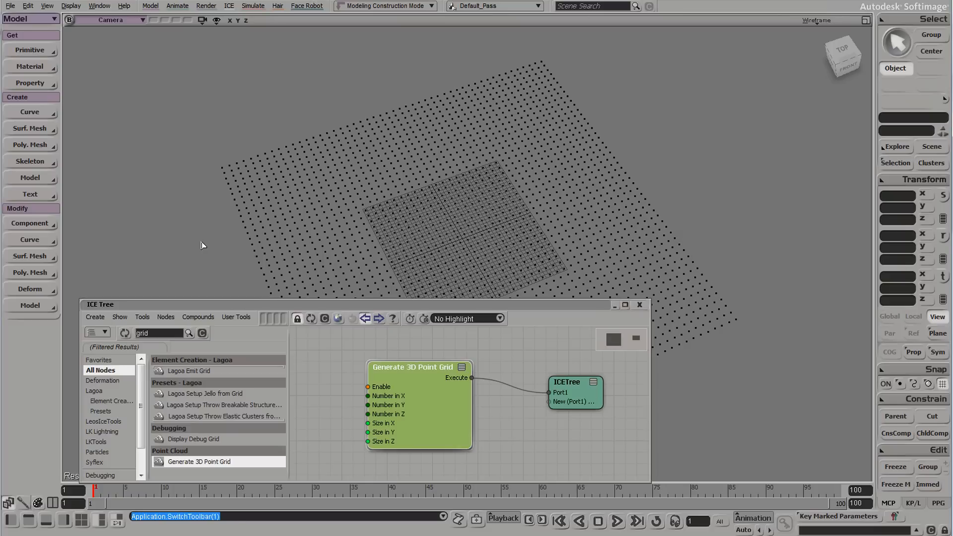
click(28, 194)
click(94, 214)
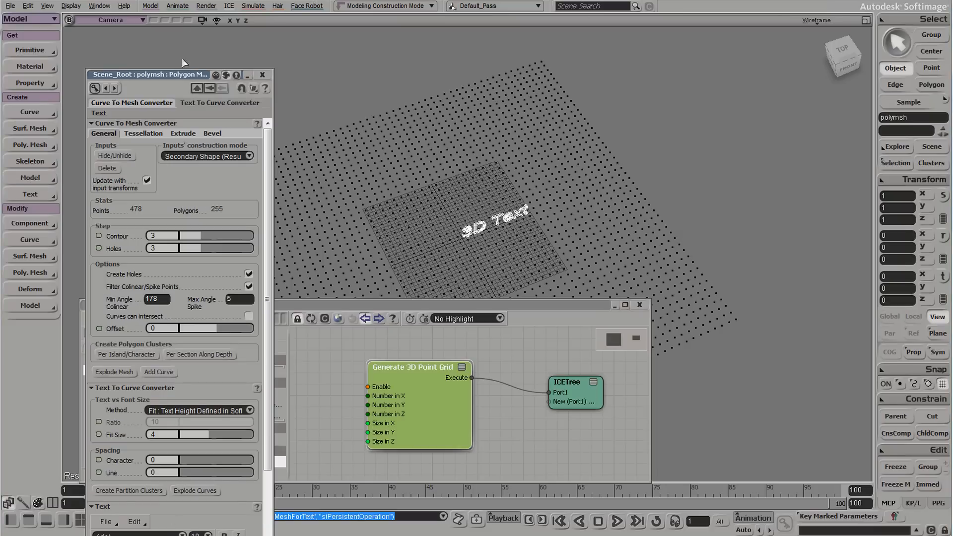
drag(182, 76, 201, 0)
drag(153, 486, 80, 485)
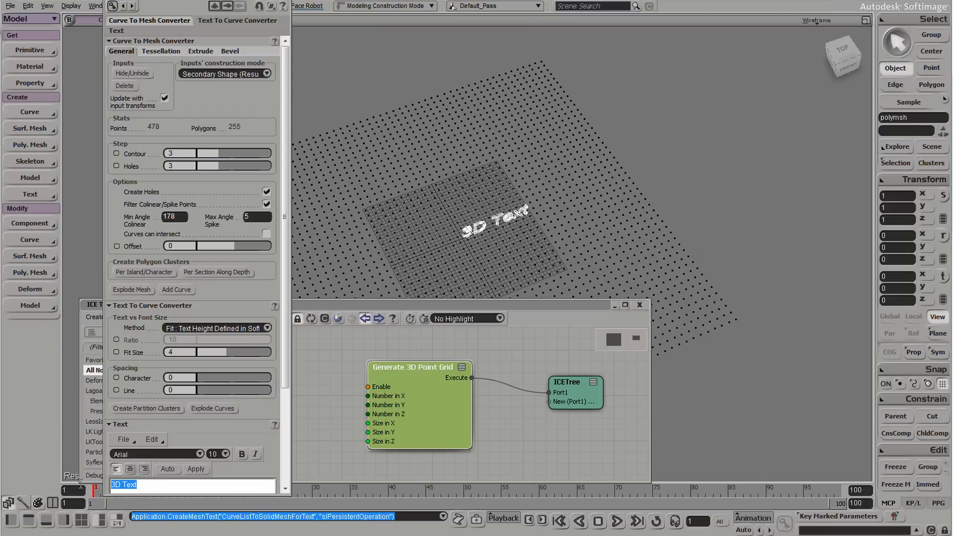
text(7)
click(196, 469)
key(Escape)
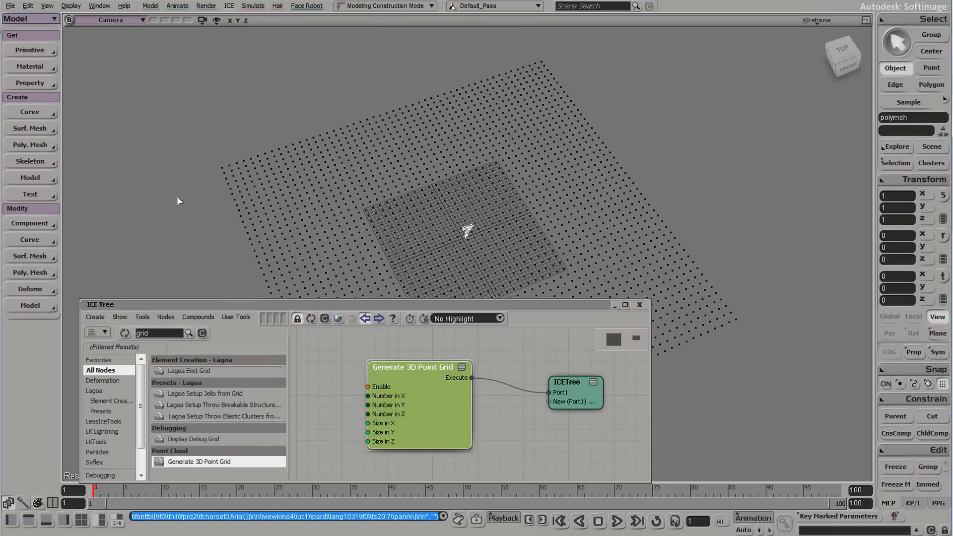
Freeze the text mesh in the Explorer and rename it as 7_mesh.
key(8)
drag(466, 207, 117, 118)
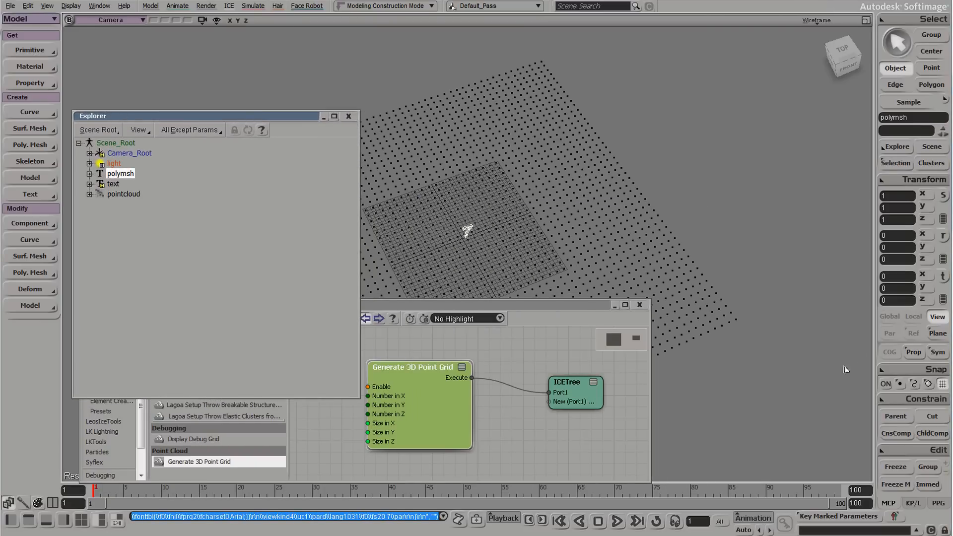
click(896, 467)
click(159, 175)
click(160, 174)
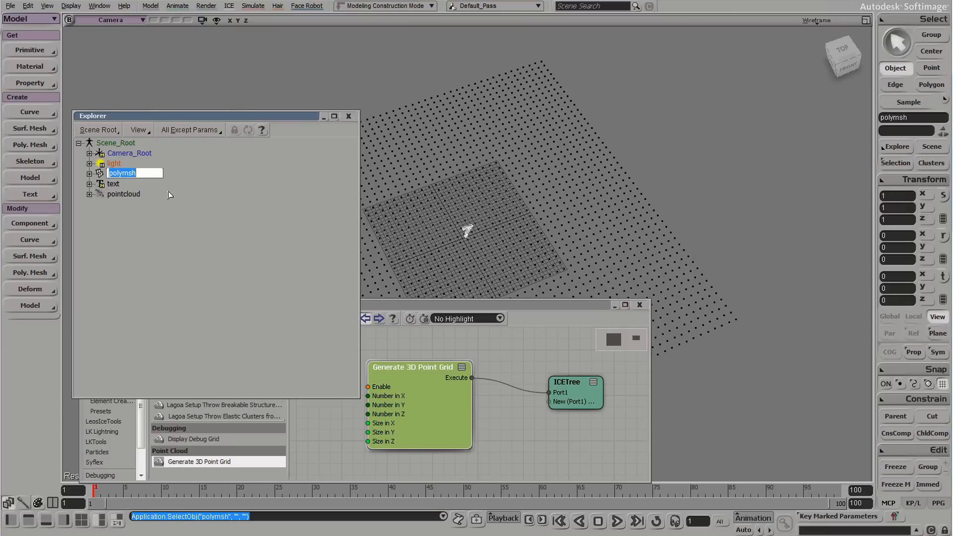
text(7_mesh)
key(Return)
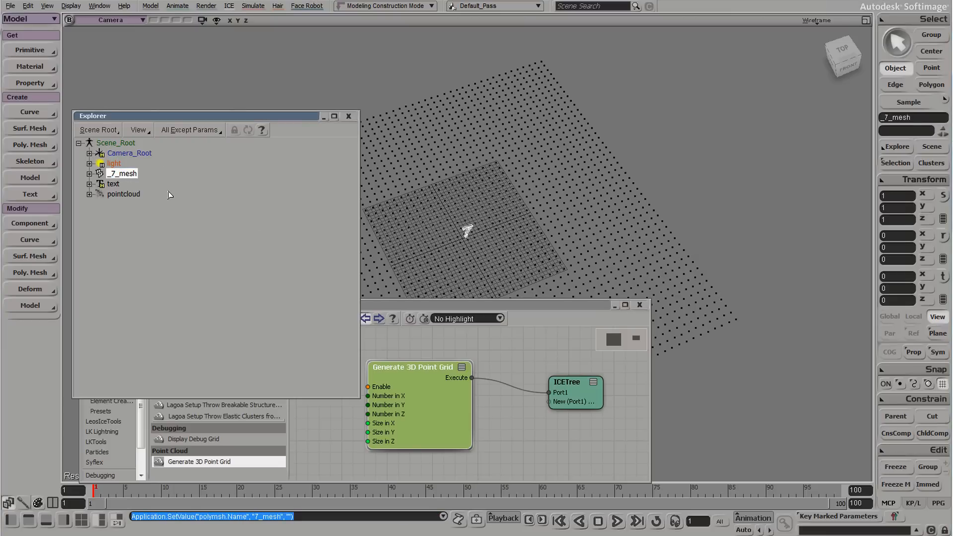
Delete the leftover text object from the scene and select _7_mesh.
click(140, 185)
key(Delete)
click(150, 175)
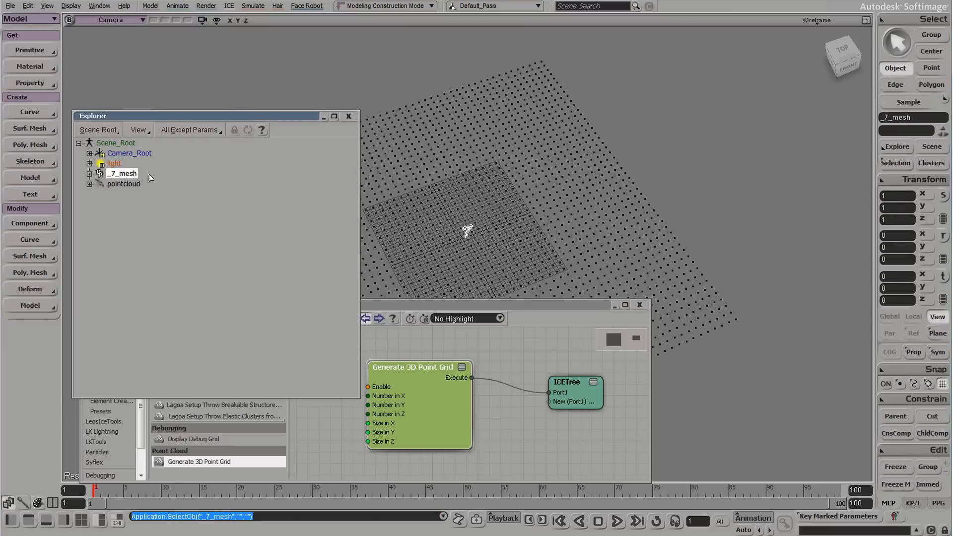
Frame the 7 mesh and move its center to its bounding box.
key(f)
right_drag(538, 187, 756, 203)
click(924, 180)
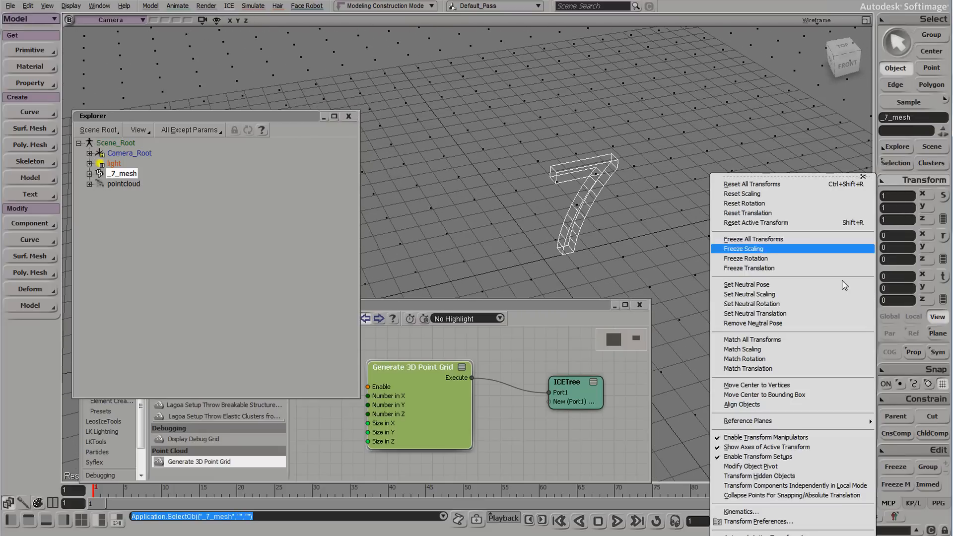
click(807, 400)
Rotate the 7 mesh to -90 degrees in X so that it lies flat over the point grid.
right_drag(564, 211, 577, 277)
key(c)
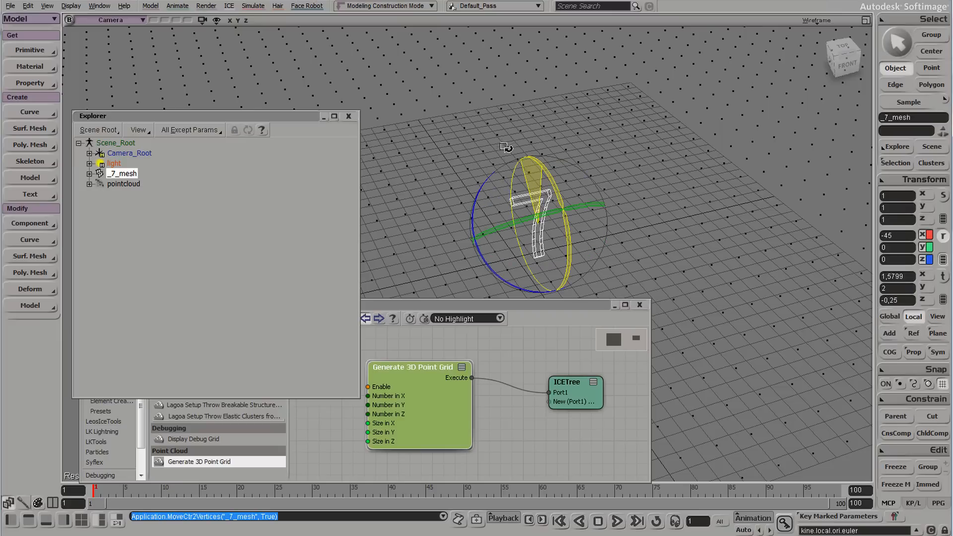
drag(505, 147, 470, 145)
right_drag(470, 145, 518, 234)
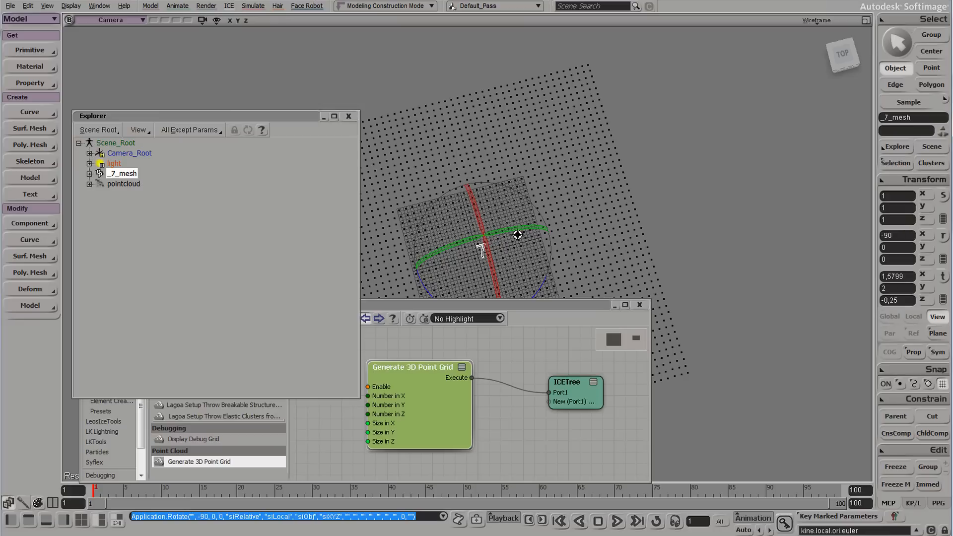
Set the X, Y and Z position of the 7 mesh to 0.
drag(537, 305, 538, 356)
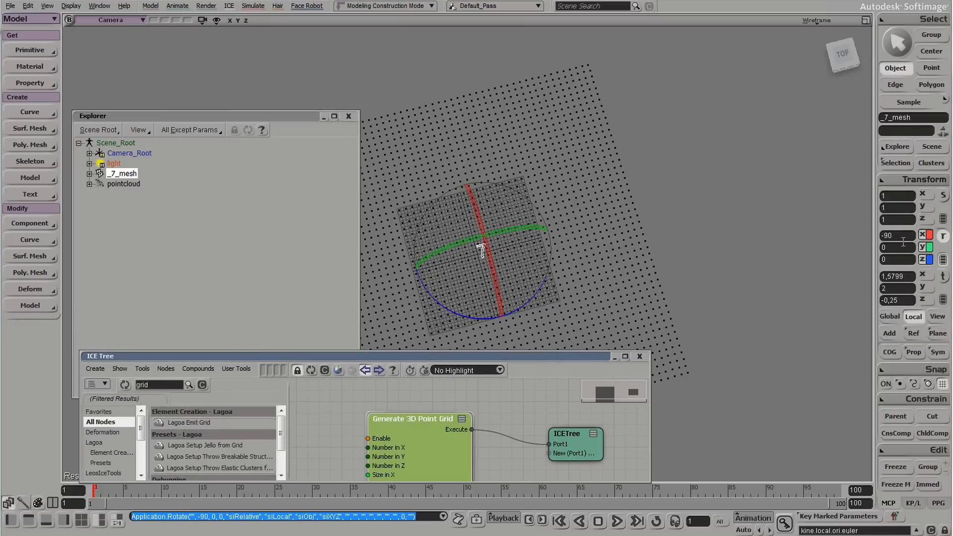
click(899, 278)
text(0)
key(Tab)
text(0)
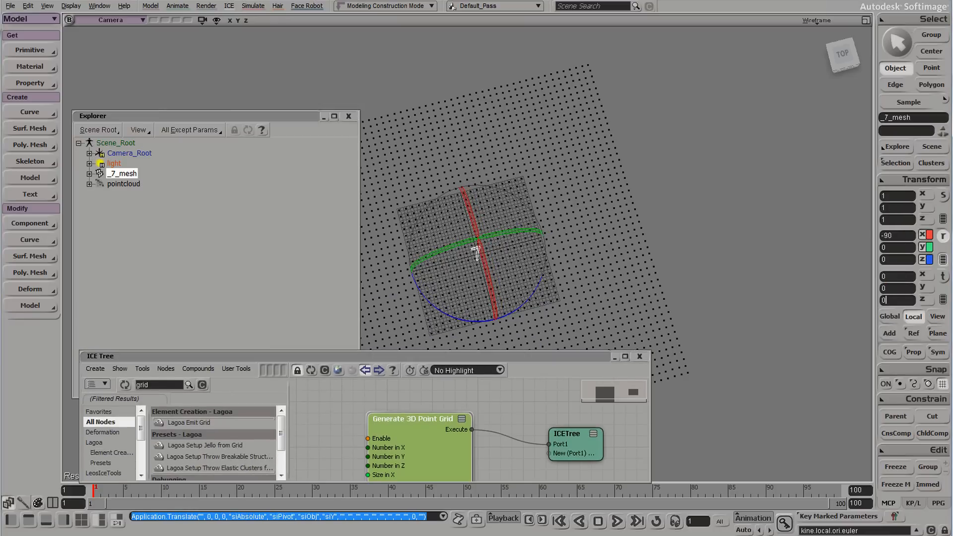
key(Return)
Switch the viewport to the Top view and scale the 7 mesh uniformly to about 23.59 over the point grid.
key(x)
drag(478, 256, 670, 253)
click(133, 20)
click(174, 99)
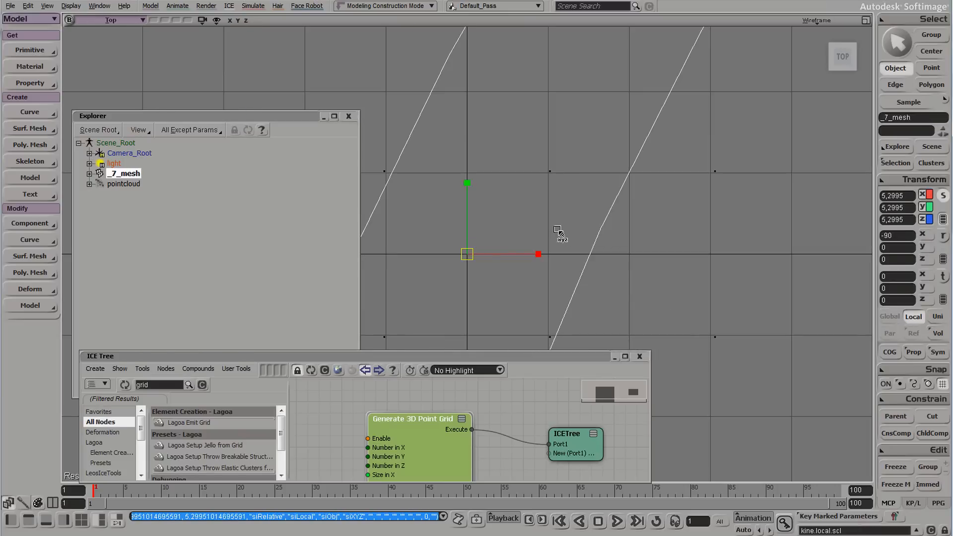
scroll(560, 230, down, 5)
scroll(485, 226, up, 3)
scroll(485, 225, down, 6)
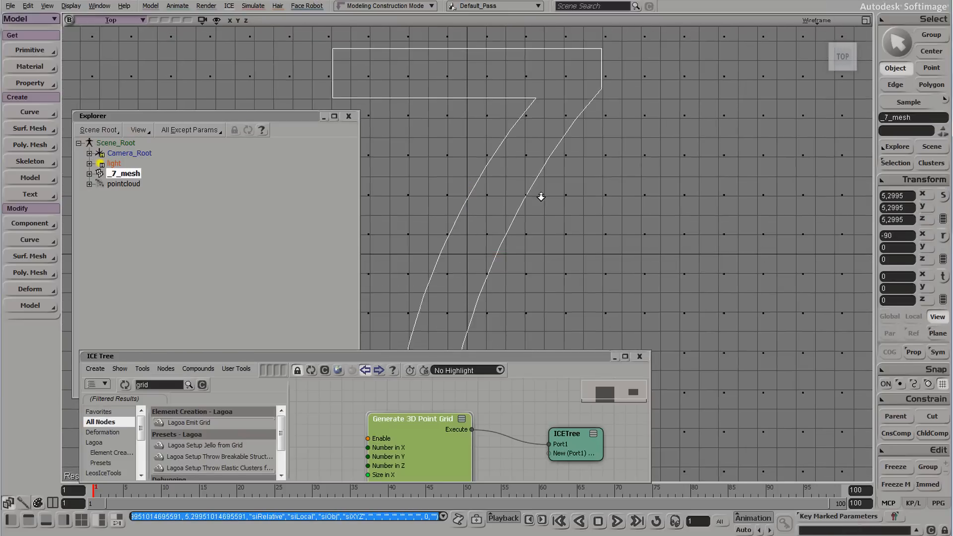
drag(465, 247, 934, 288)
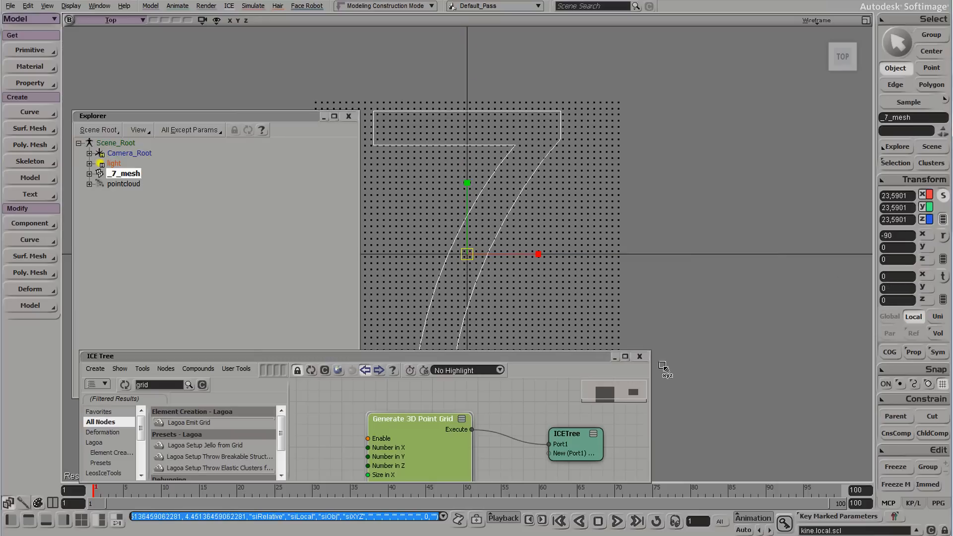
Close the ICE Tree, then scale the 7 mesh to about 25.37 and move it to about -1.12 in X.
click(640, 356)
key(s)
drag(463, 322, 517, 314)
drag(527, 242, 582, 246)
key(v)
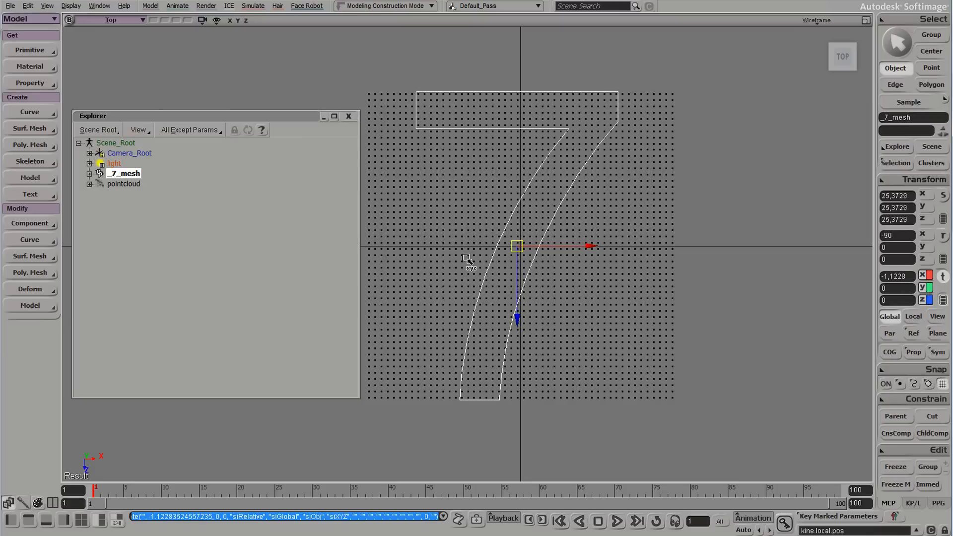
key(space)
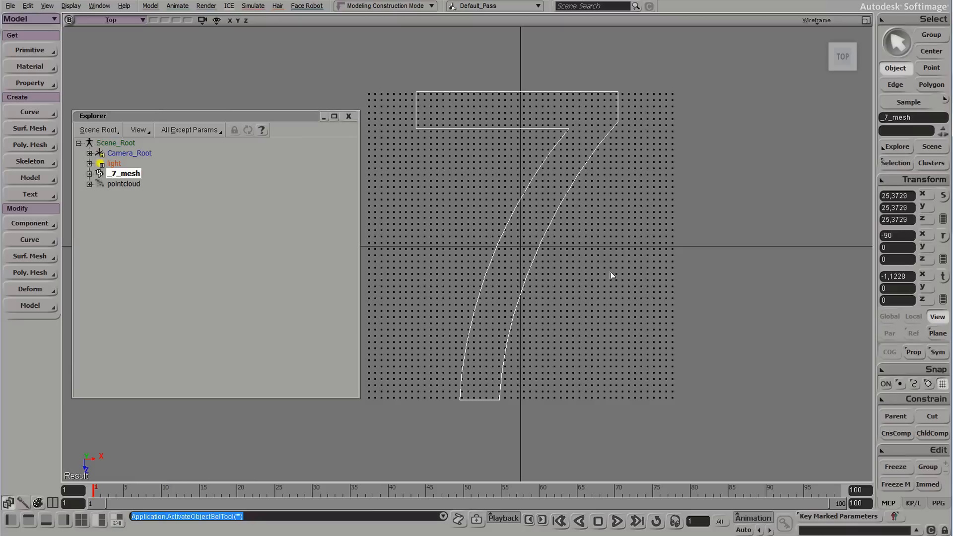
Freeze all transforms of the 7 mesh and freeze its operator stack.
click(608, 280)
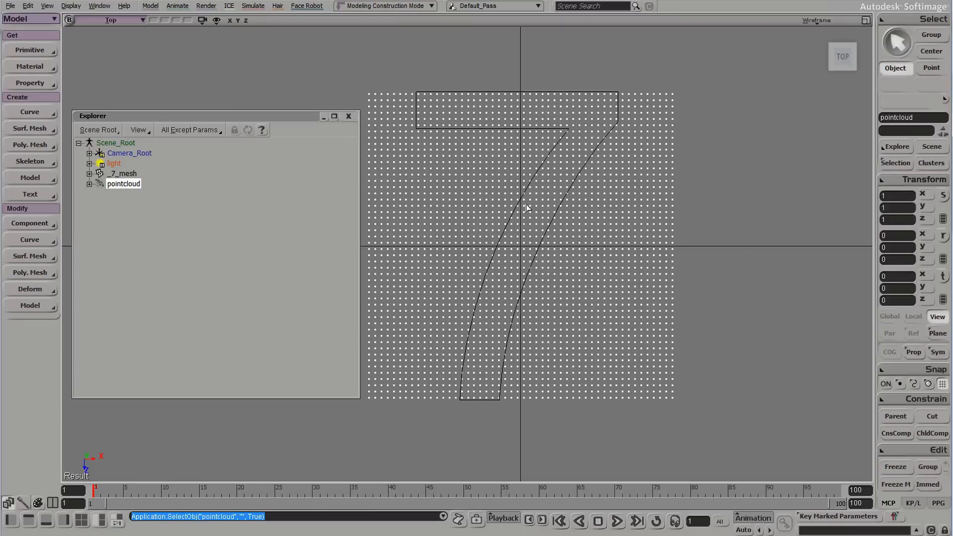
click(582, 93)
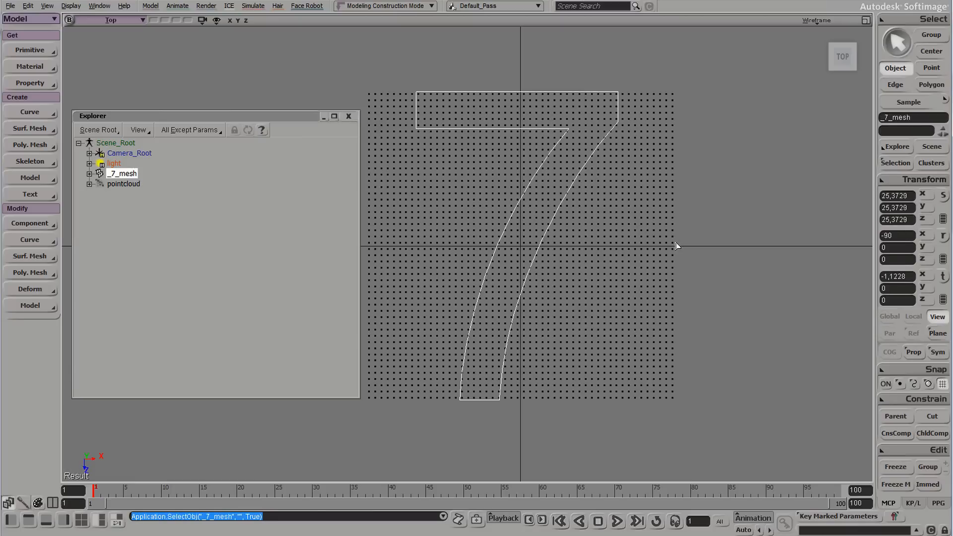
click(907, 181)
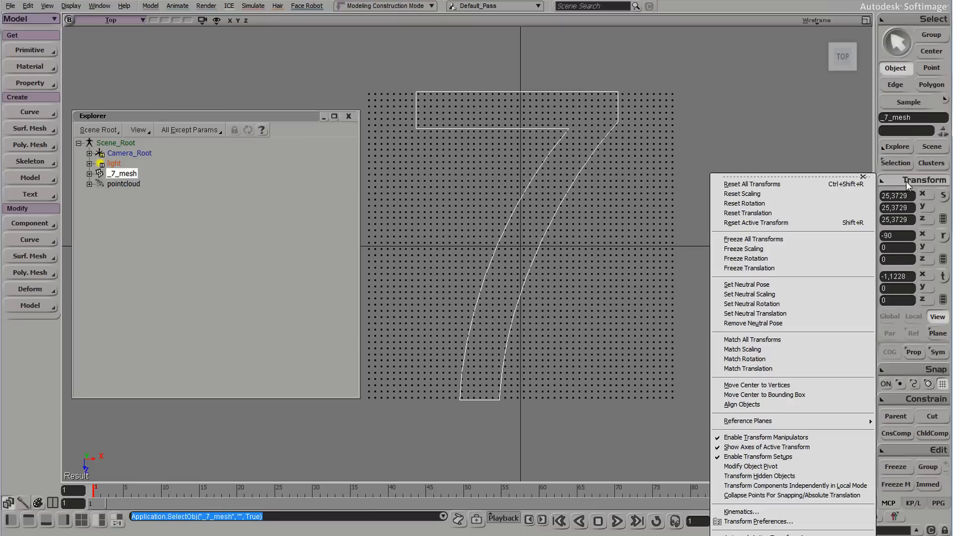
click(794, 241)
click(896, 467)
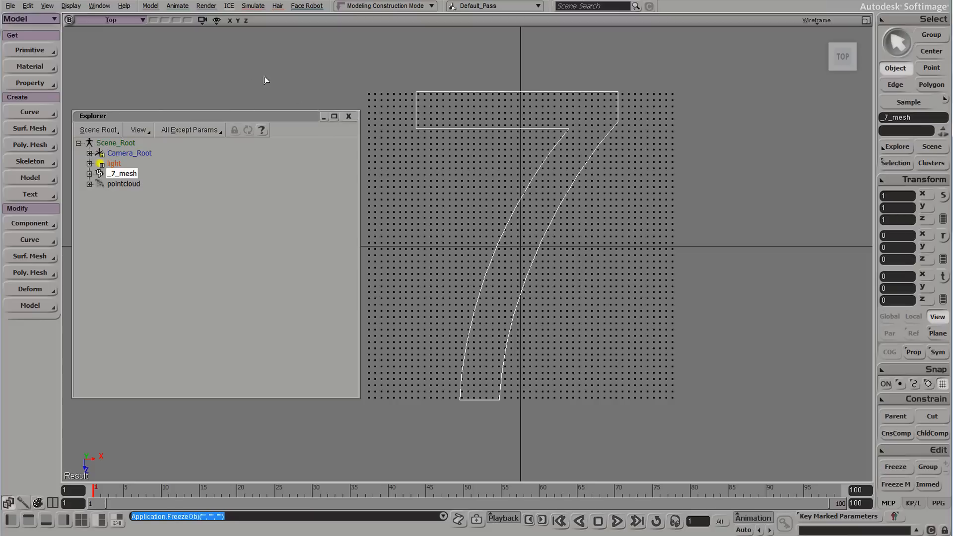
Reopen the point cloud's ICE Tree and add a Delete Point node below the grid node, found by searching for "delete point".
click(349, 117)
click(413, 257)
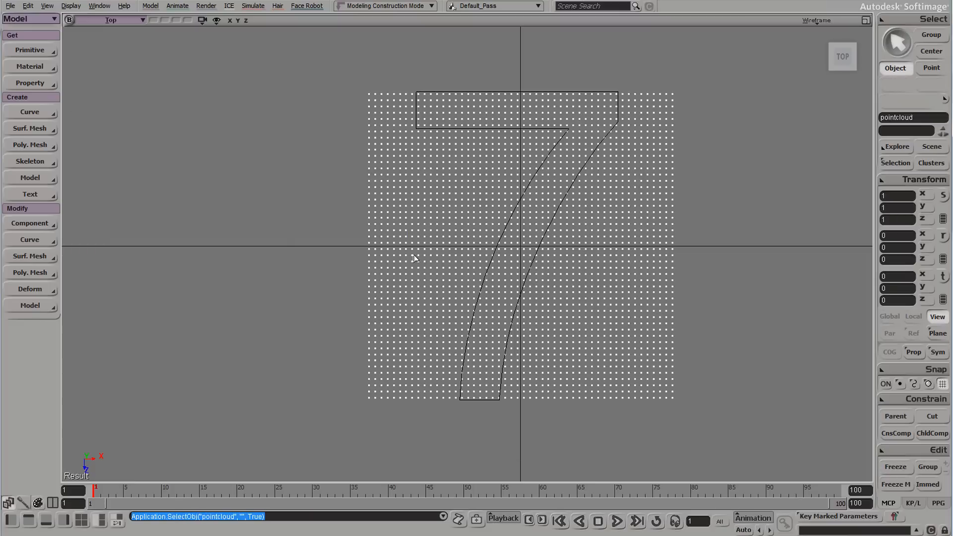
key(alt+9)
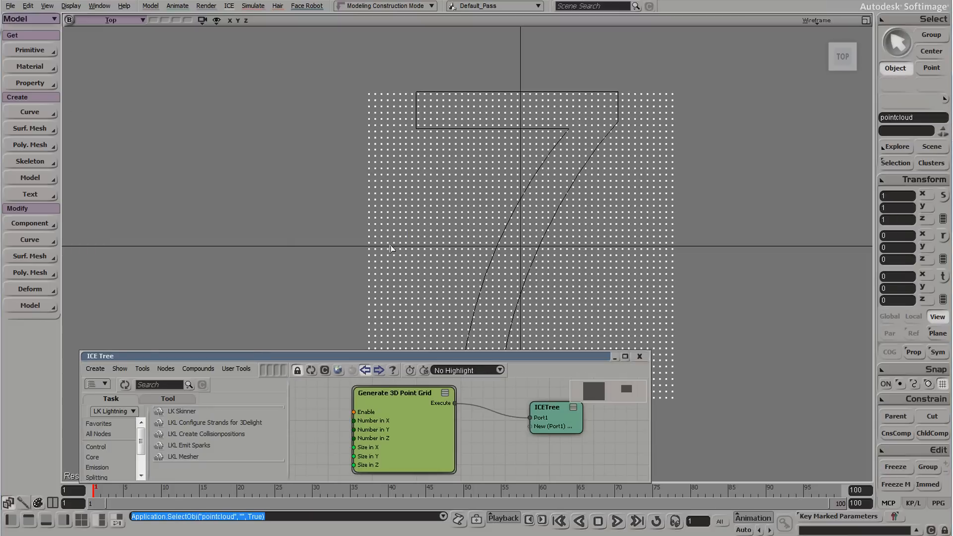
drag(414, 449, 405, 407)
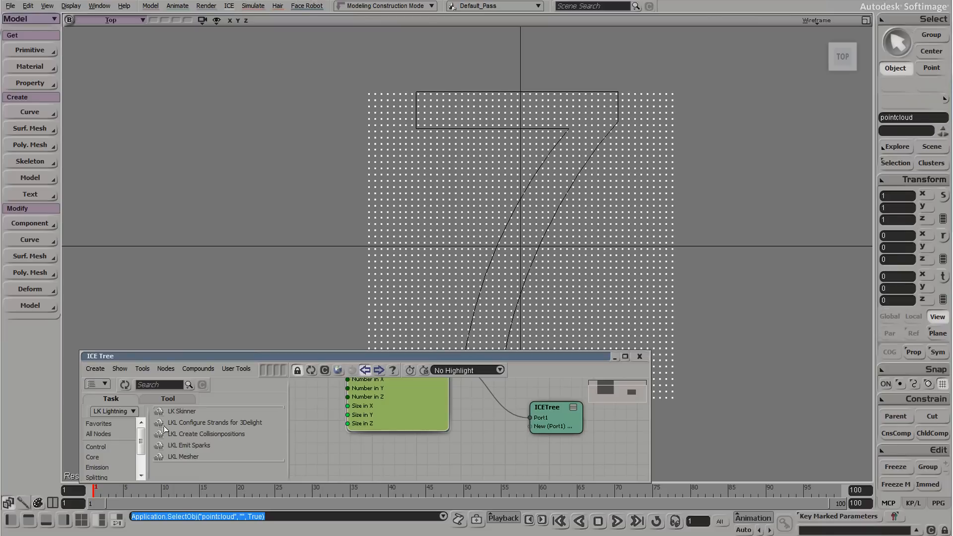
click(164, 387)
text(delete point)
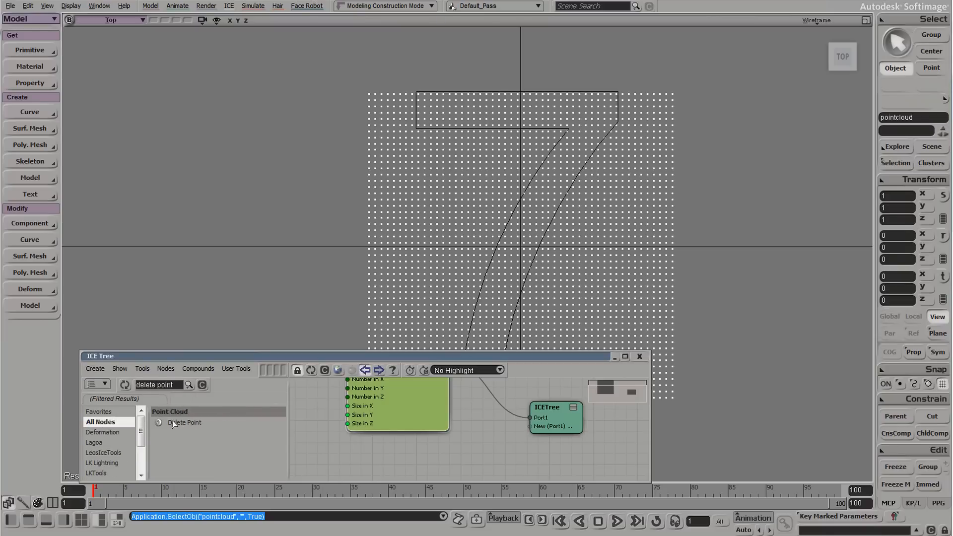
drag(184, 422, 467, 457)
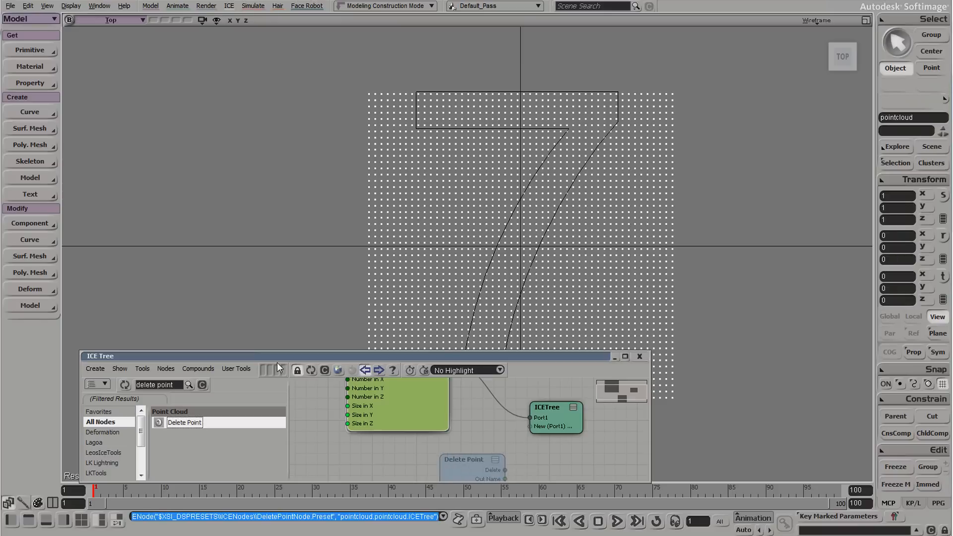
drag(289, 351, 288, 291)
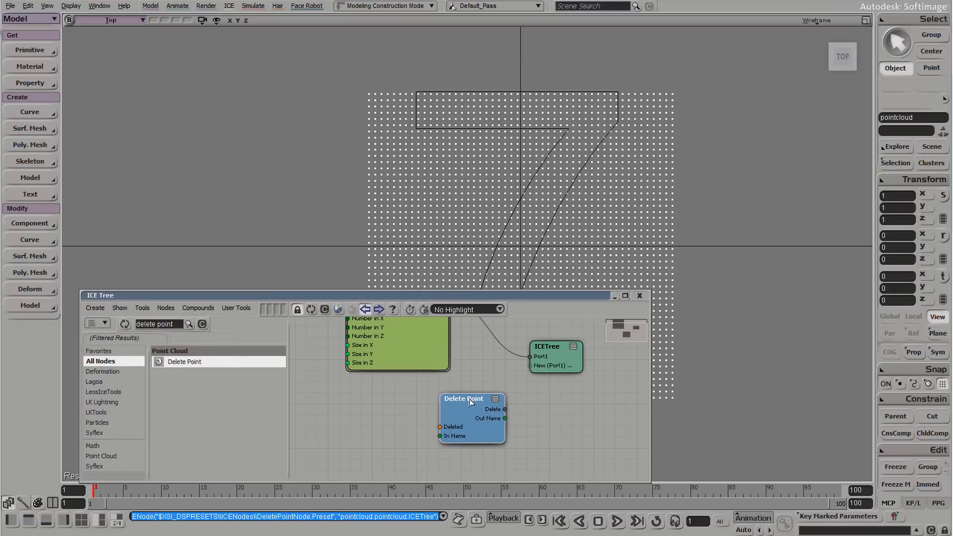
Find the Point in Volume node by searching for "point in vol" and add it beside the Delete Point node.
click(159, 324)
text(point in vol)
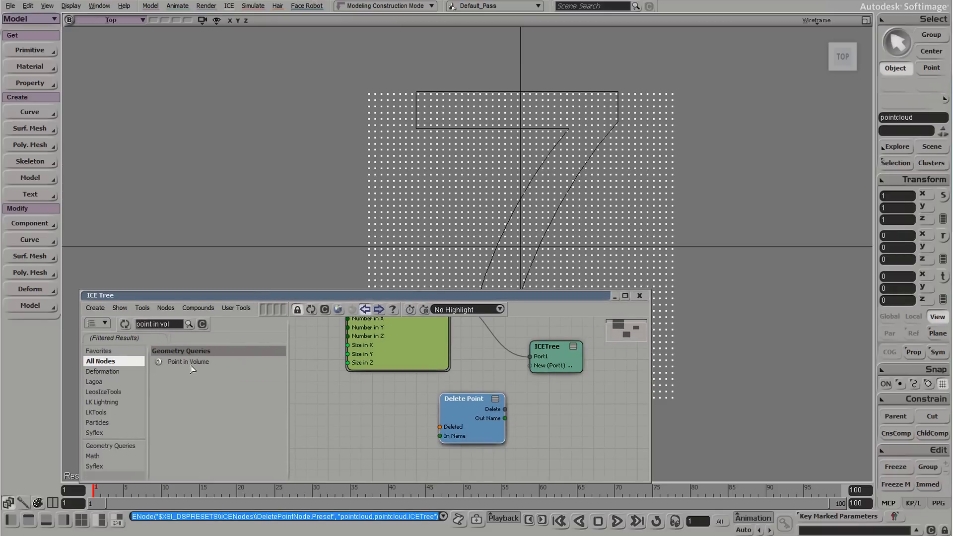
drag(191, 366, 298, 405)
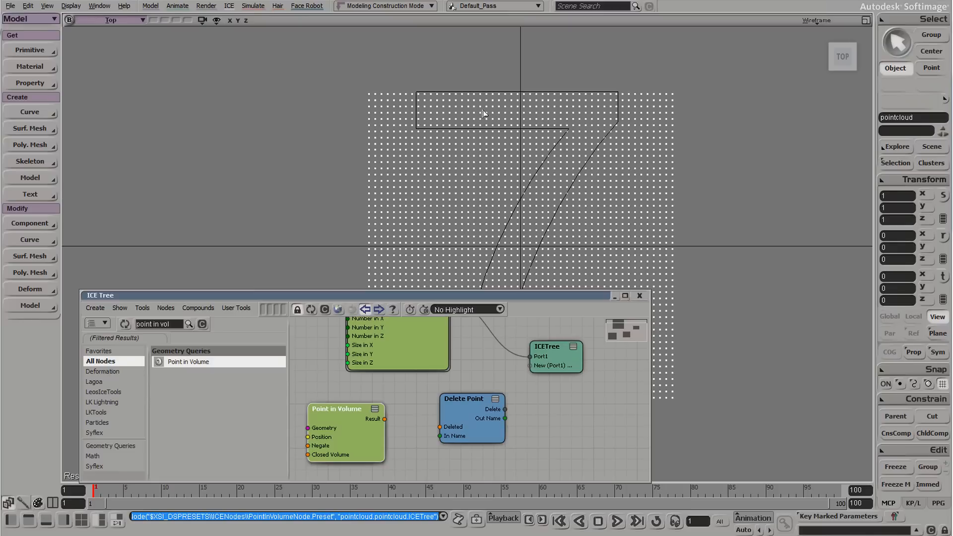
Bring _7_mesh into the ICE Tree as a Get node and connect its Value to Geometry of Point in Volume.
click(417, 92)
key(F3)
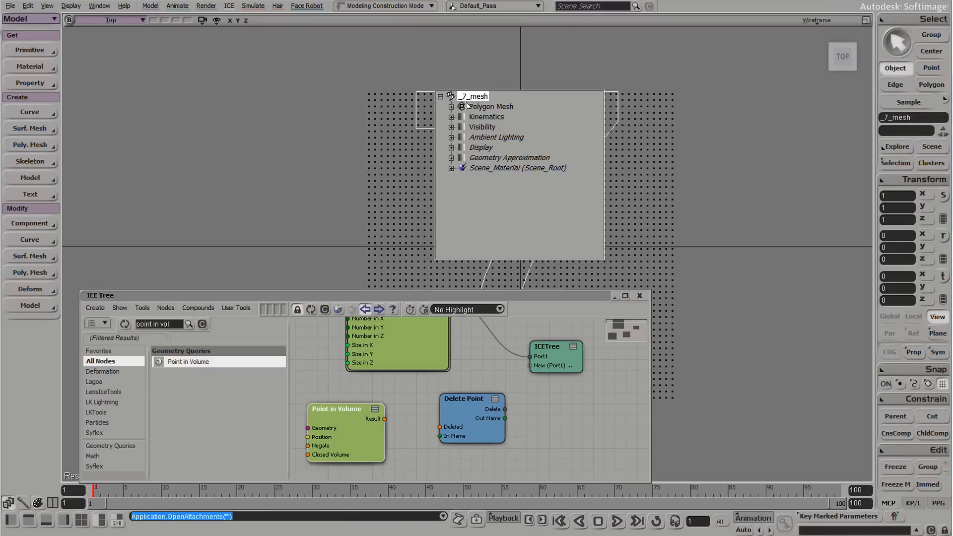
drag(466, 101, 310, 359)
middle_drag(361, 394, 478, 382)
drag(457, 370, 460, 418)
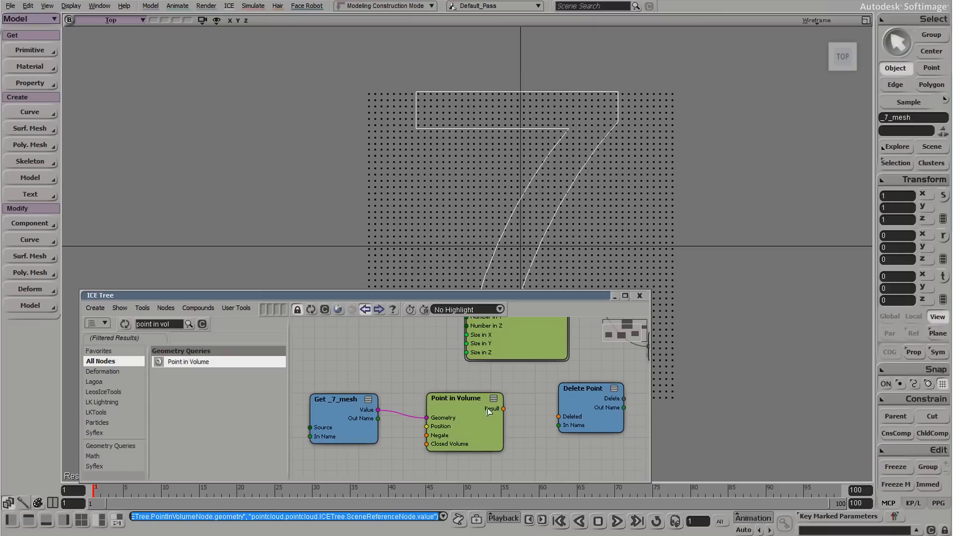
Connect the Point in Volume Result to Deleted on Delete Point, and its Delete output to a new port of the ICETree.
drag(549, 422, 591, 415)
middle_drag(591, 416, 518, 428)
drag(551, 412, 582, 375)
middle_drag(562, 384, 632, 341)
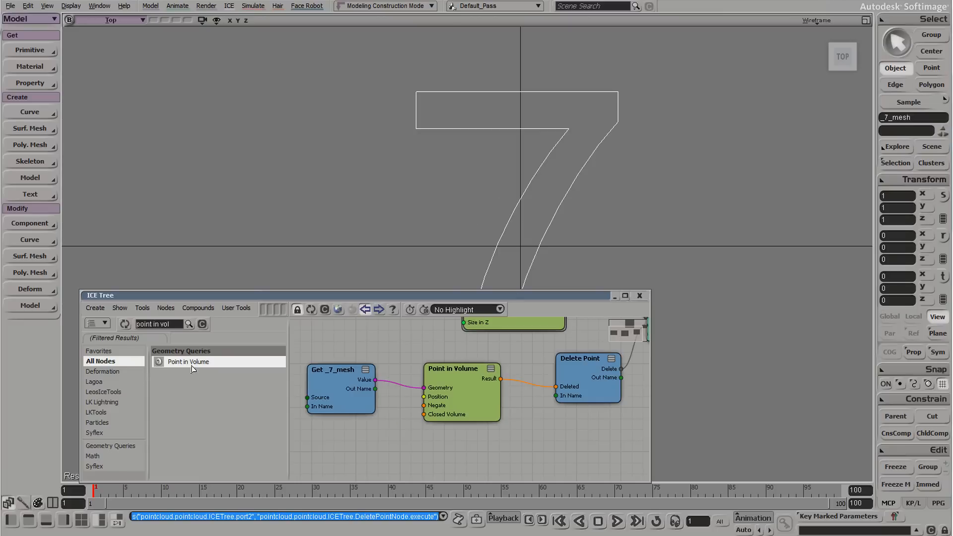
Find the Get Point Position node by searching for "point po", add it, and connect its Value to Position on Point in Volume.
click(154, 326)
text(point p)
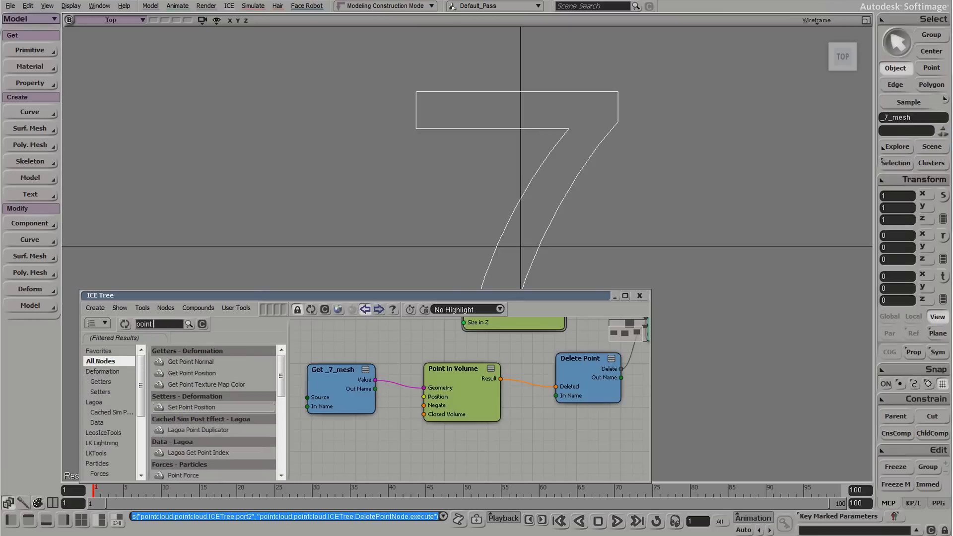
drag(197, 363, 328, 444)
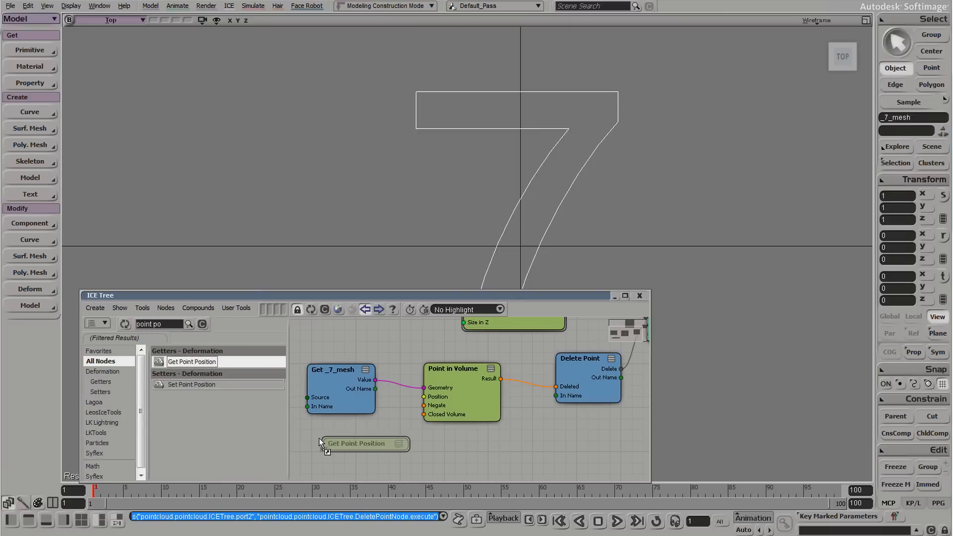
drag(391, 450, 425, 398)
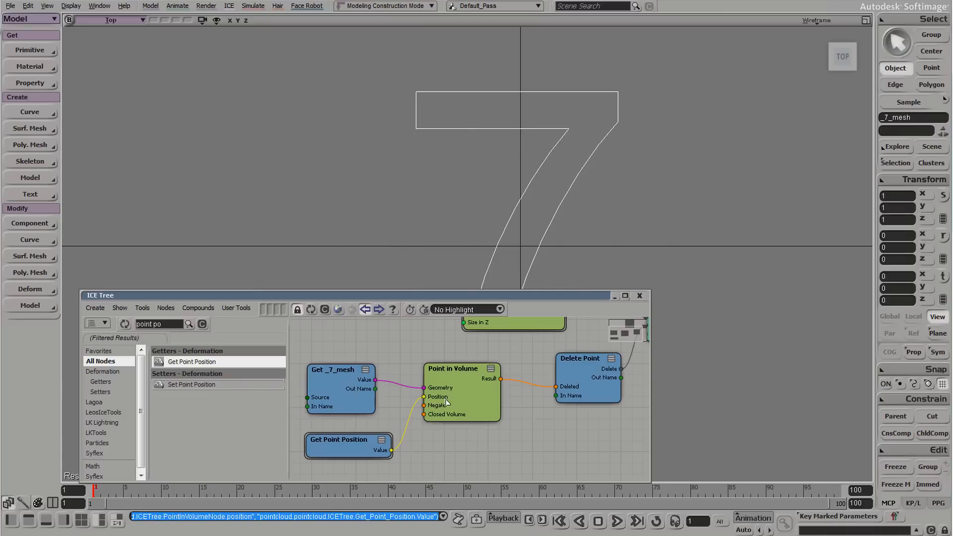
drag(354, 454, 353, 443)
mouse_move(350, 393)
mouse_down()
mouse_move(329, 393)
mouse_move(361, 395)
mouse_up()
drag(472, 395, 462, 394)
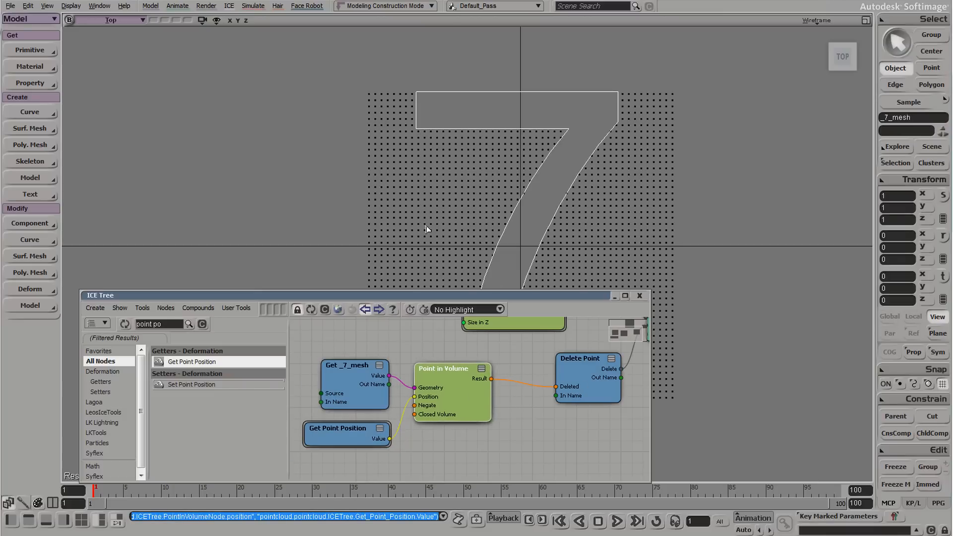
Enable Negate on the Point in Volume node and hide _7_mesh so only the point cloud shows.
click(632, 79)
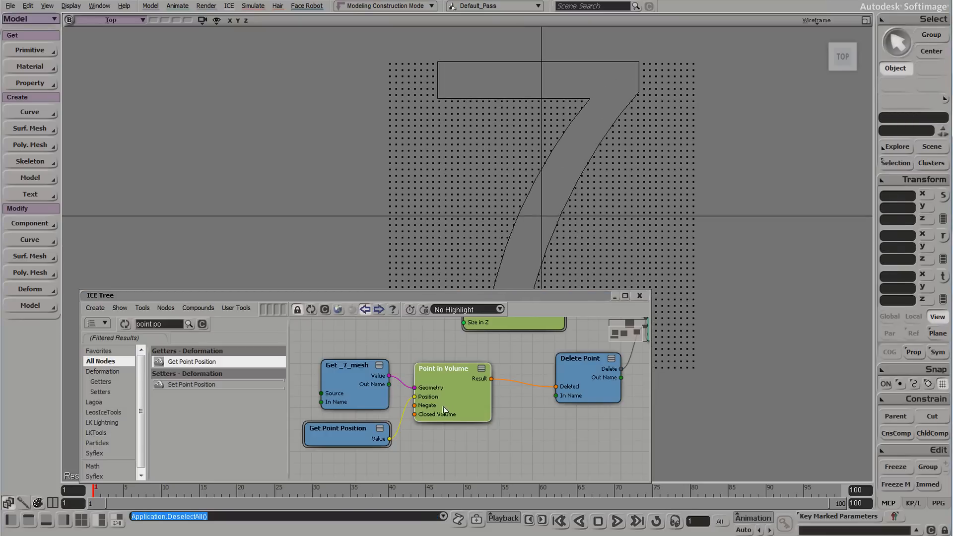
double_click(464, 393)
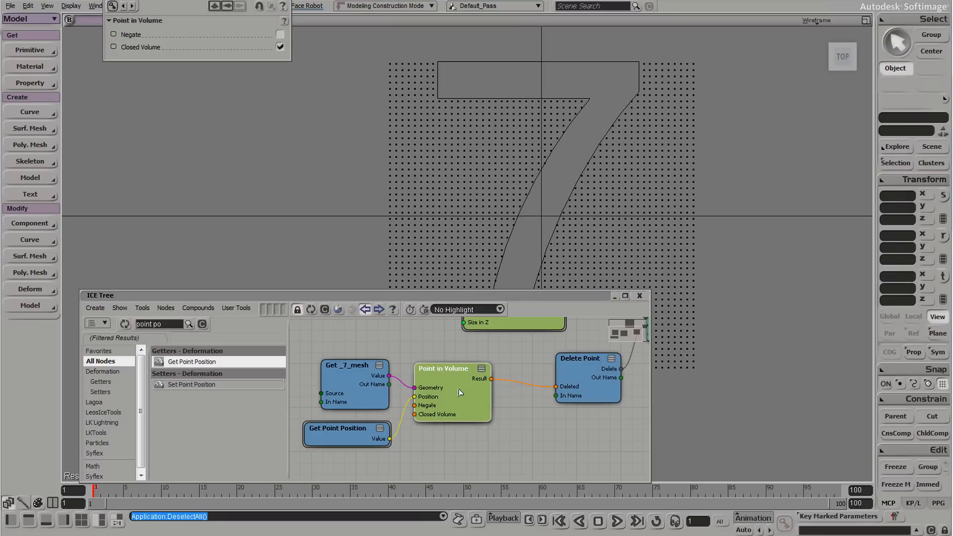
click(280, 33)
click(640, 112)
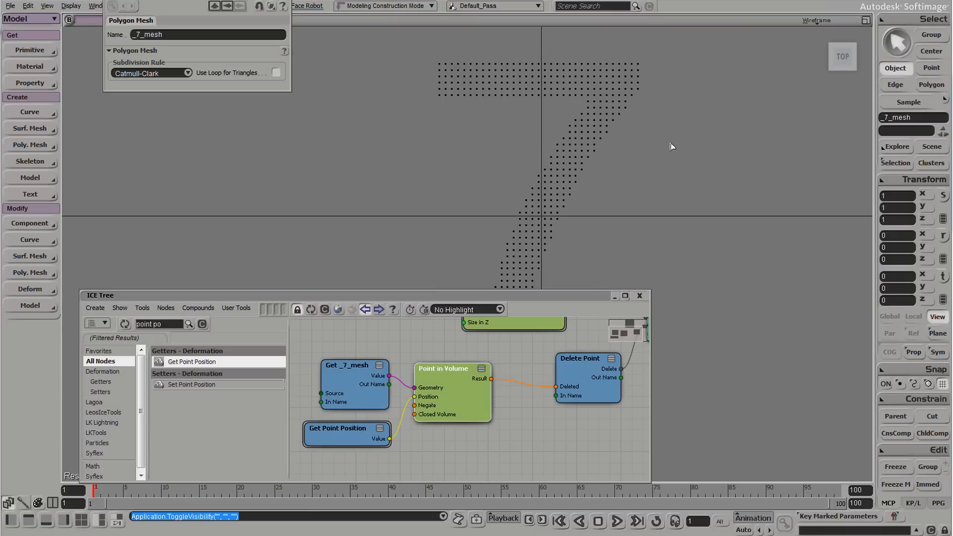
drag(591, 232, 560, 121)
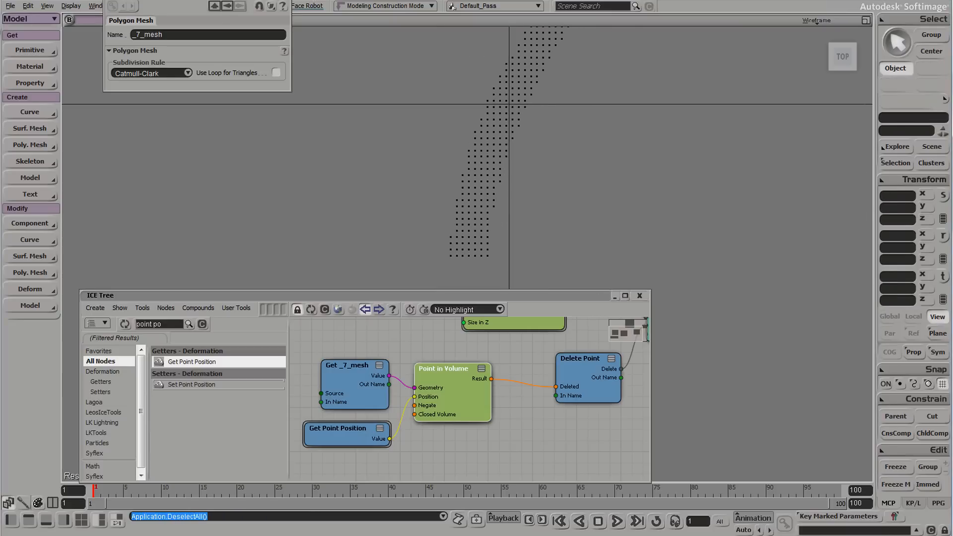
Switch the viewport from Top to the User view, orbit to an angled view of the points, and close the ICE Tree.
click(133, 20)
mouse_move(161, 54)
click(149, 84)
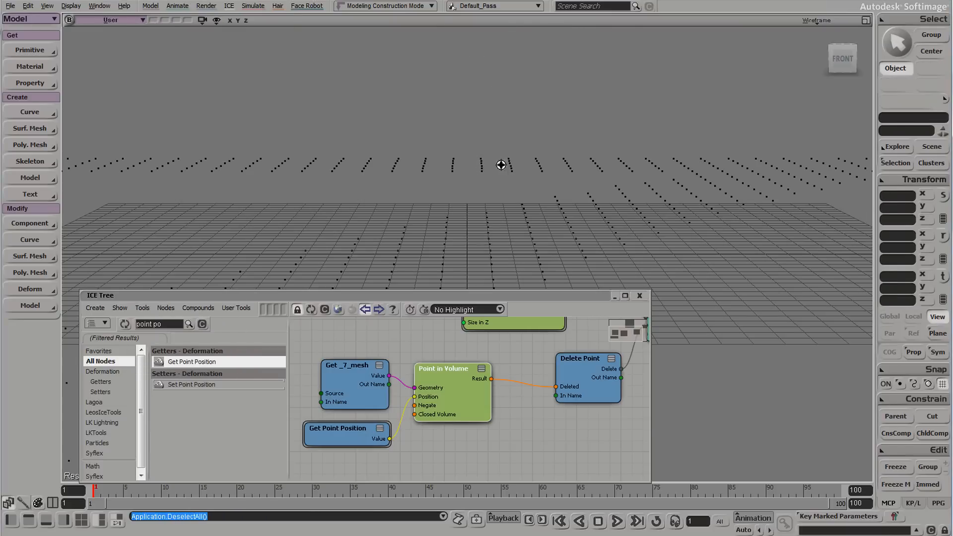
drag(503, 163, 290, 198)
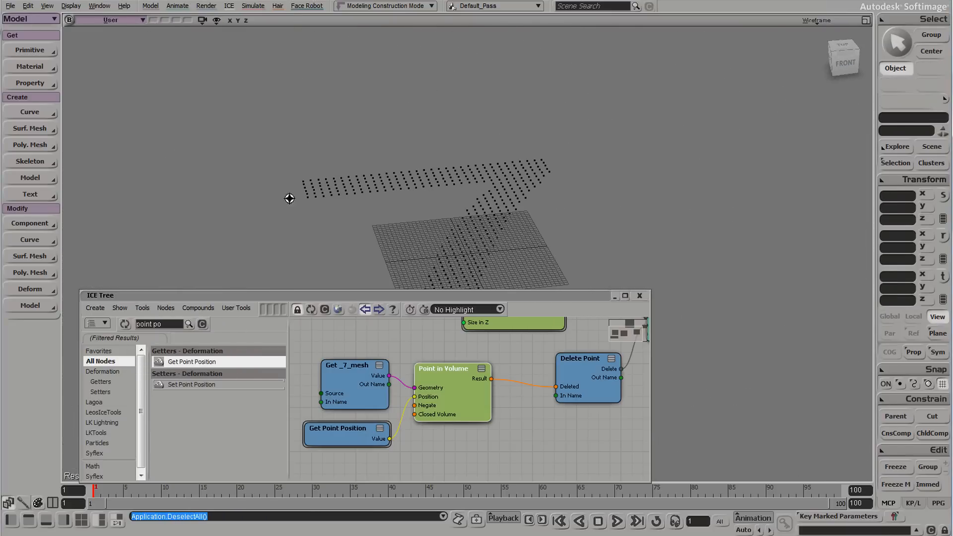
click(640, 296)
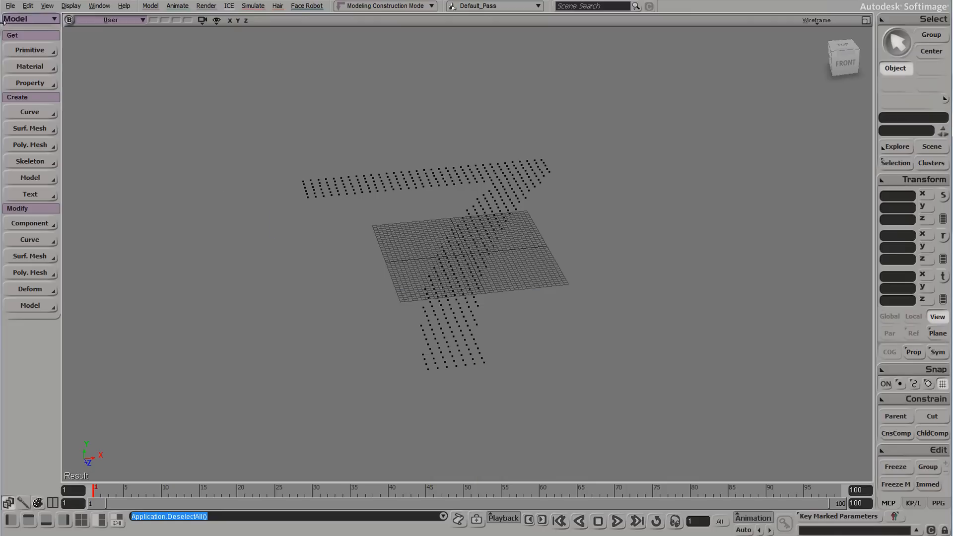
click(10, 5)
click(55, 57)
Create LKL Strands From Selection from the selected pointcloud.
drag(503, 282, 523, 276)
mouse_move(523, 277)
middle_down()
mouse_move(536, 313)
mouse_move(530, 292)
middle_up()
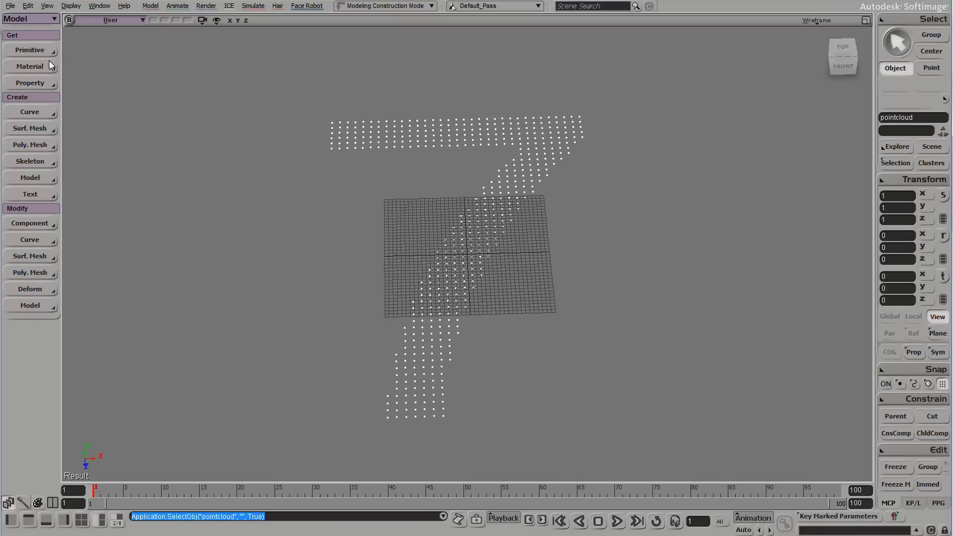
click(30, 50)
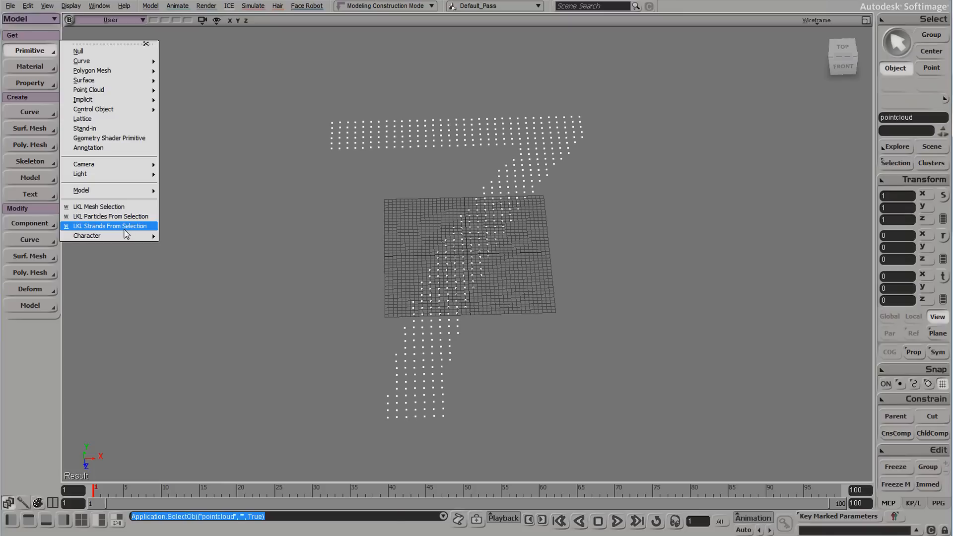
click(135, 227)
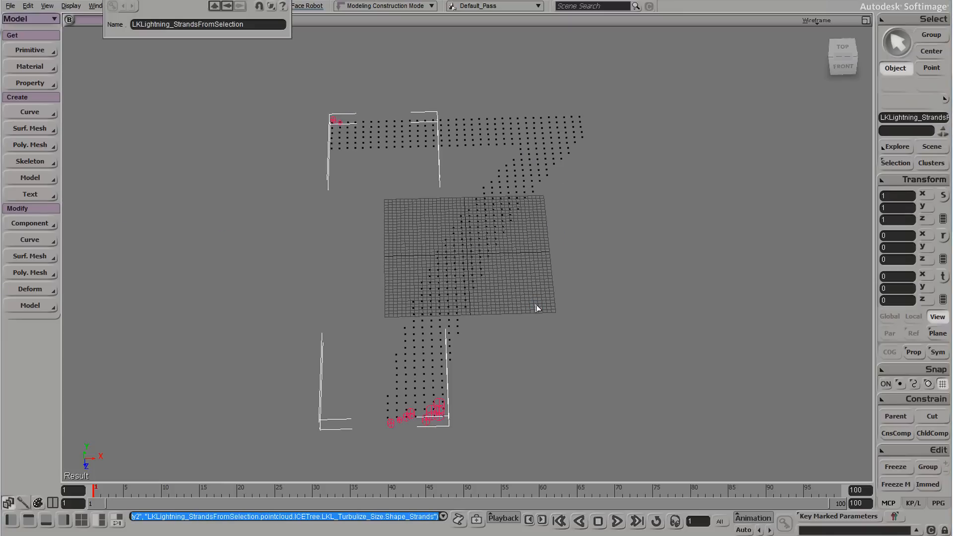
drag(383, 251, 498, 325)
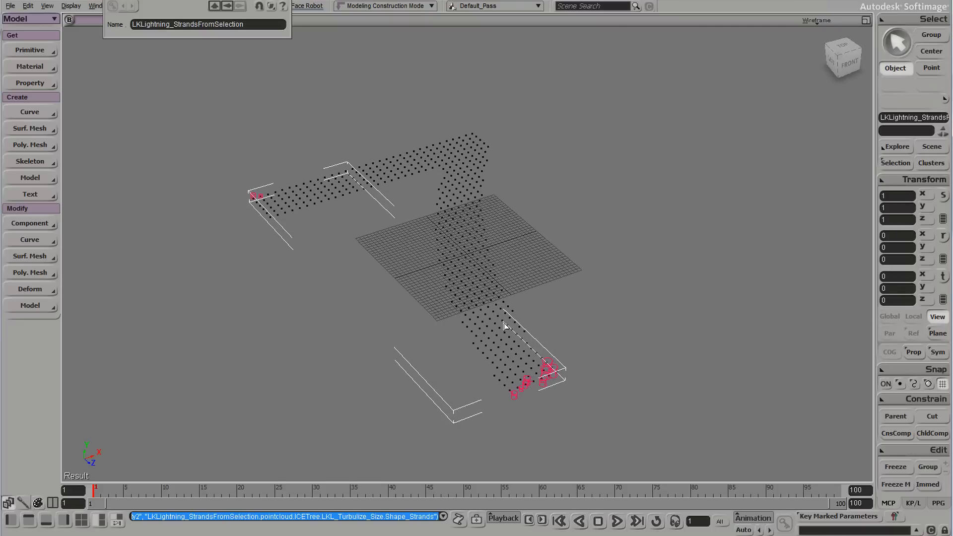
Open the ICE Tree of LKLightning_StrandsFromSelection, close the Explorer, and move and enlarge the tree window.
key(8)
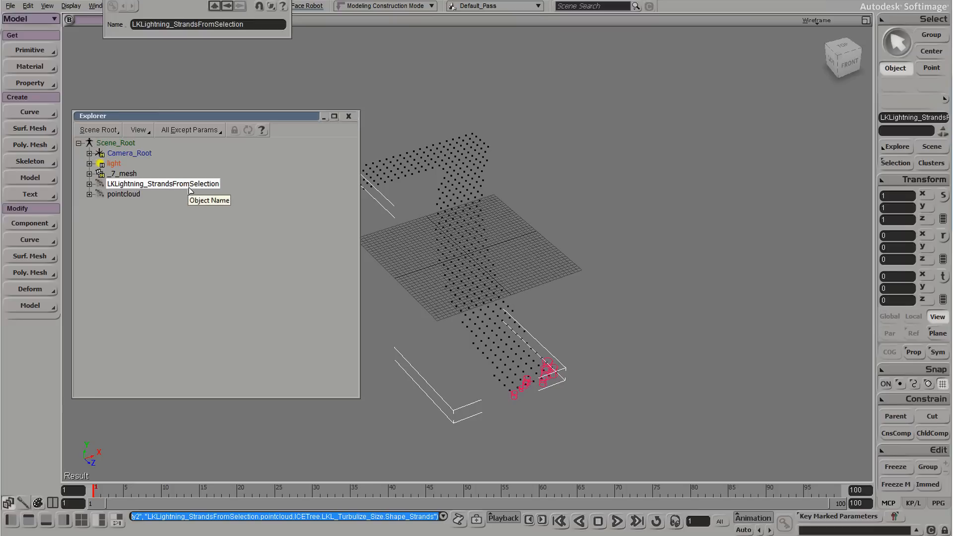
key(alt+9)
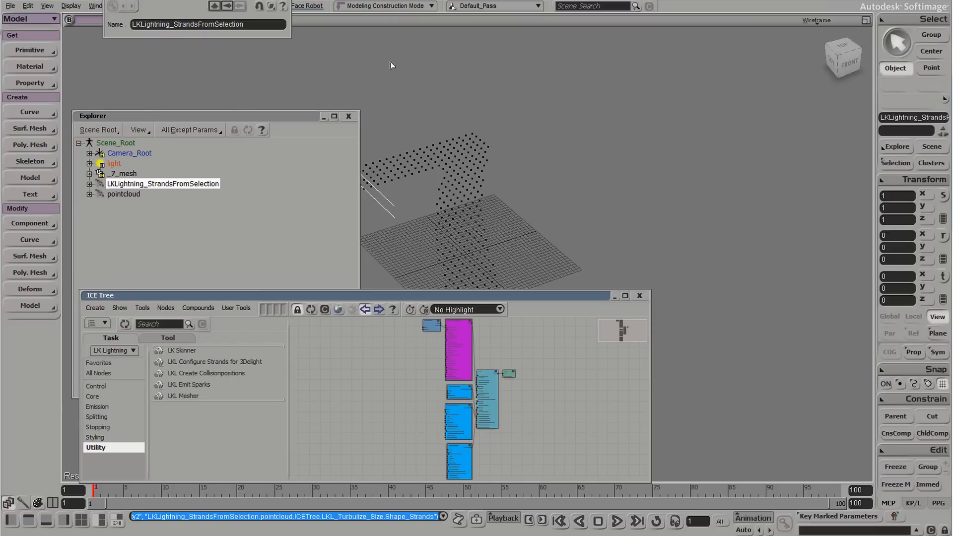
click(349, 116)
drag(587, 298, 529, 49)
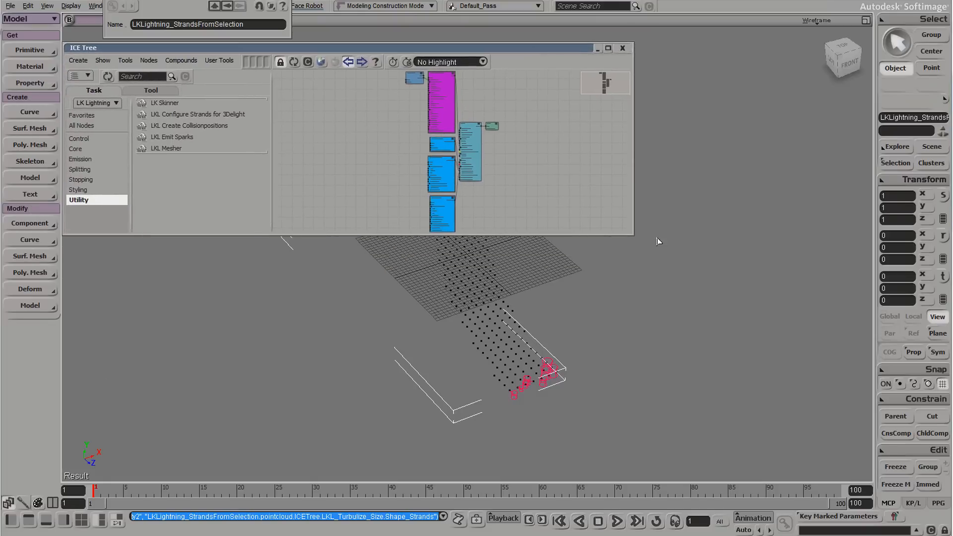
drag(631, 235, 678, 410)
Examine the LKL Emit from Pointcloud node and its connections, and check the strands in the viewport behind the tree.
scroll(412, 285, up, 5)
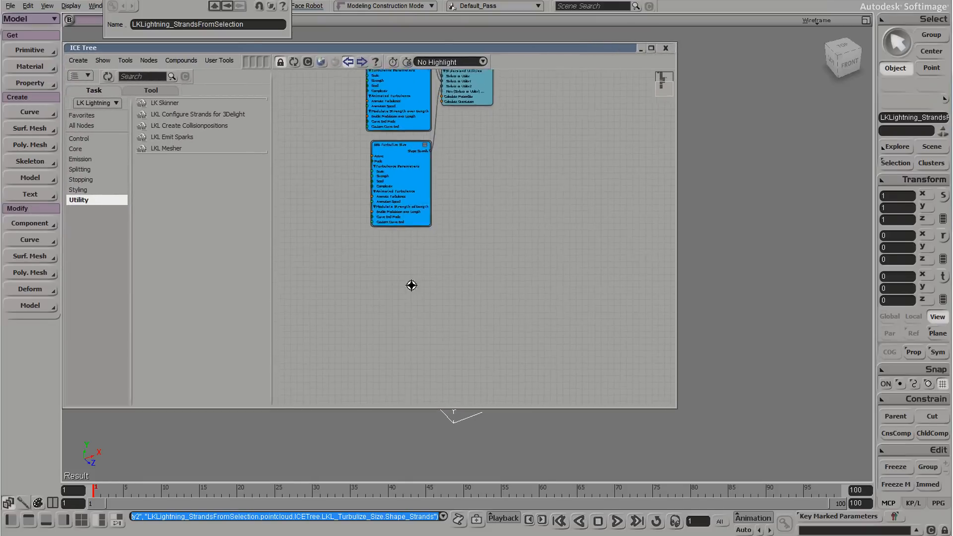
middle_drag(481, 200, 564, 243)
drag(528, 286, 629, 180)
mouse_move(566, 199)
mouse_down()
mouse_move(577, 184)
mouse_move(555, 201)
mouse_move(570, 208)
mouse_up()
scroll(443, 200, up, 5)
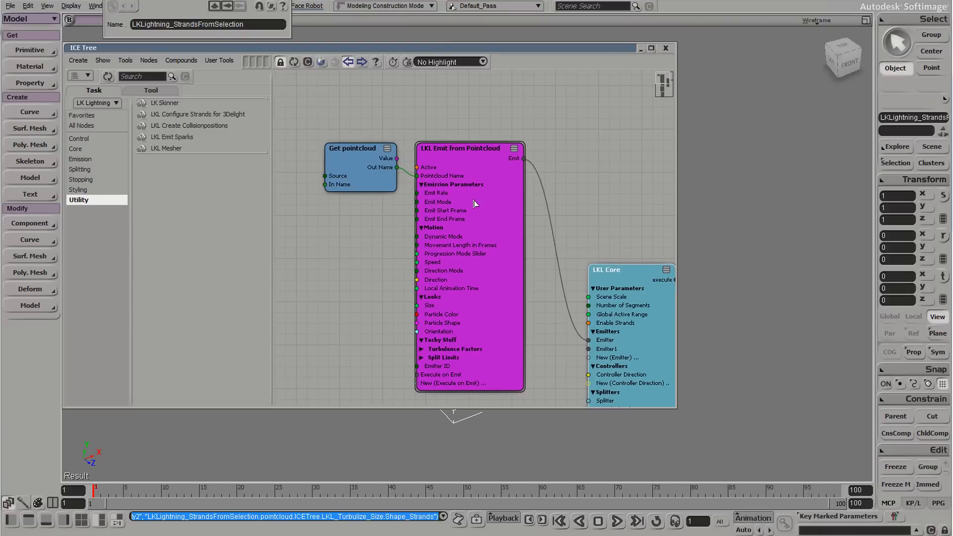
double_click(452, 48)
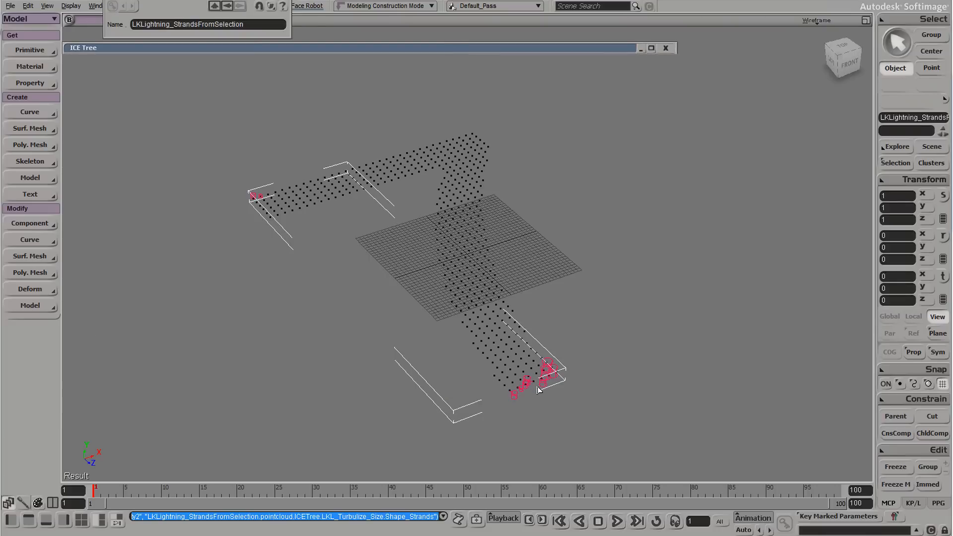
double_click(361, 51)
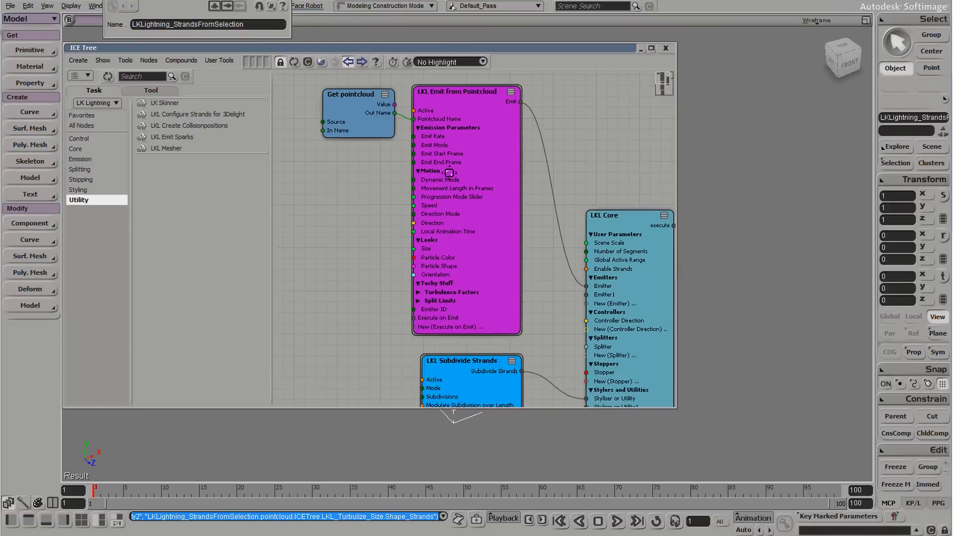
Delete the LKL Subdivide Strands, LKL Turbulize Position and LKL Turbulize Size nodes from the ICE Tree.
scroll(479, 150, down, 10)
scroll(468, 138, up, 3)
drag(378, 97, 420, 222)
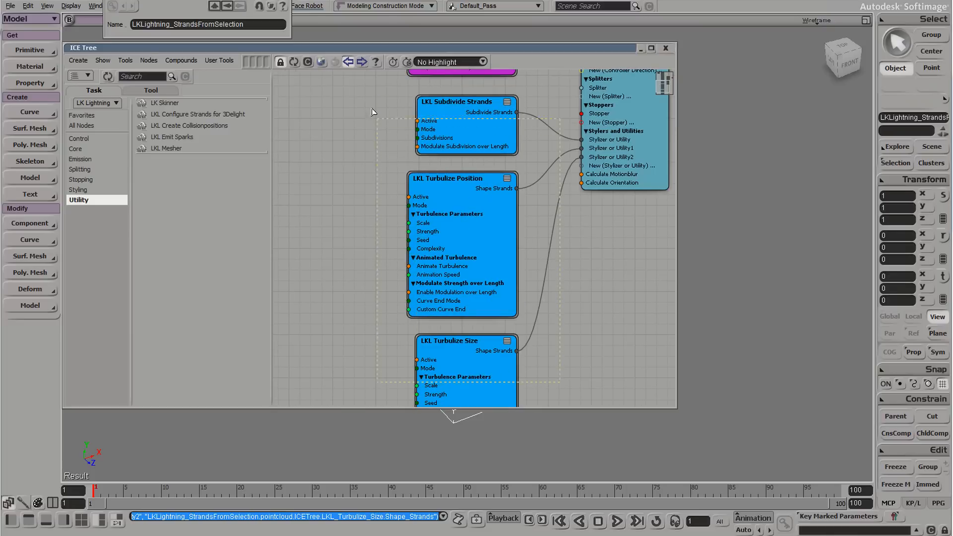
drag(372, 112, 372, 112)
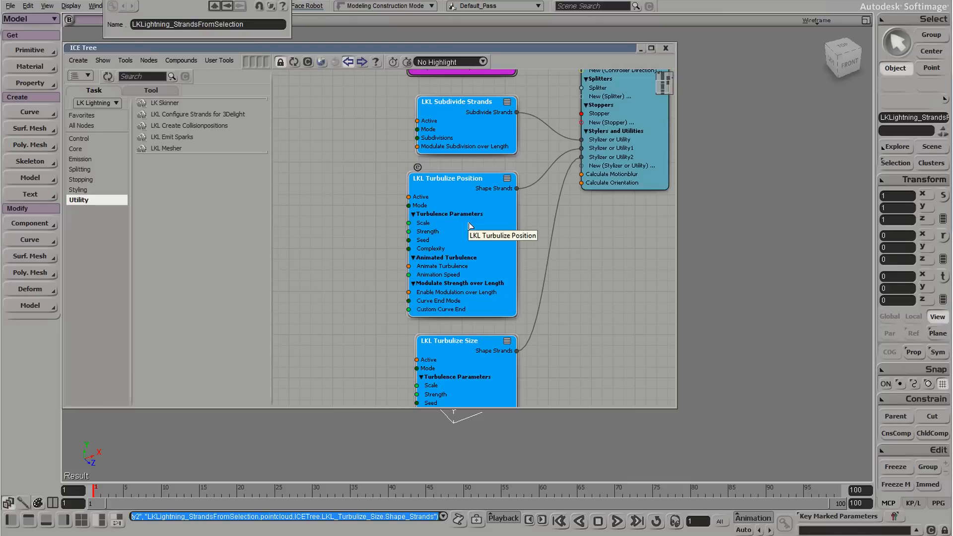
key(Delete)
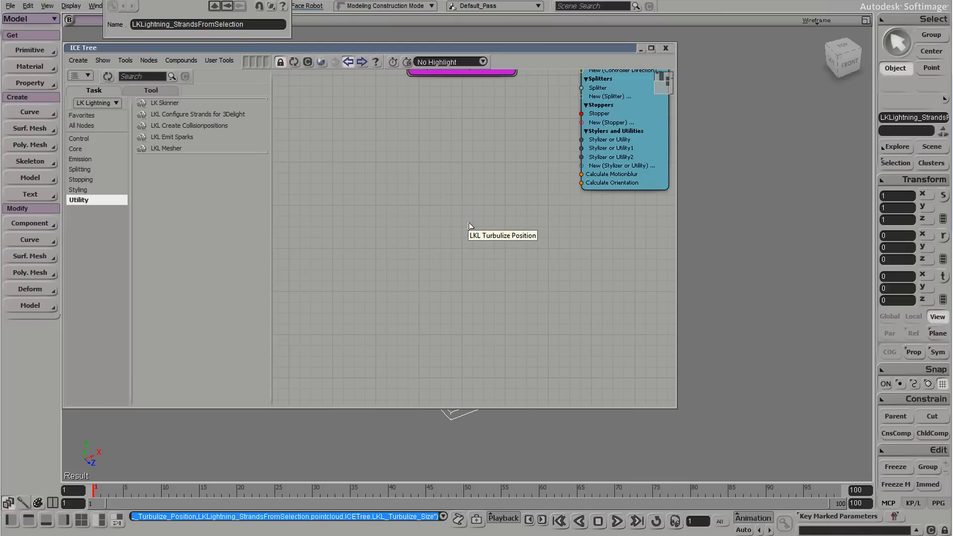
key(a)
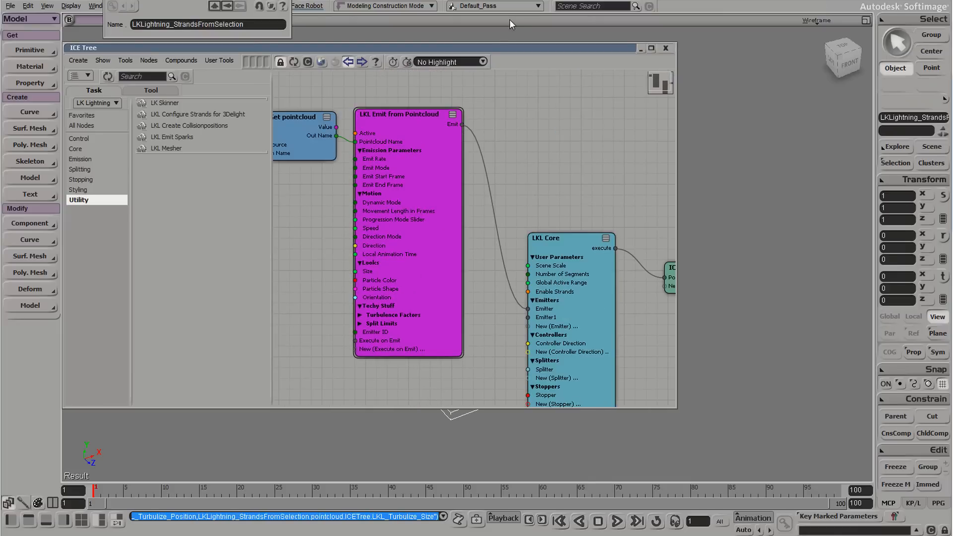
Open the LKL Emit from Pointcloud properties, roll up the ICE Tree window, and move the property page clear of the strands.
double_click(490, 46)
double_click(490, 47)
middle_drag(475, 174, 537, 176)
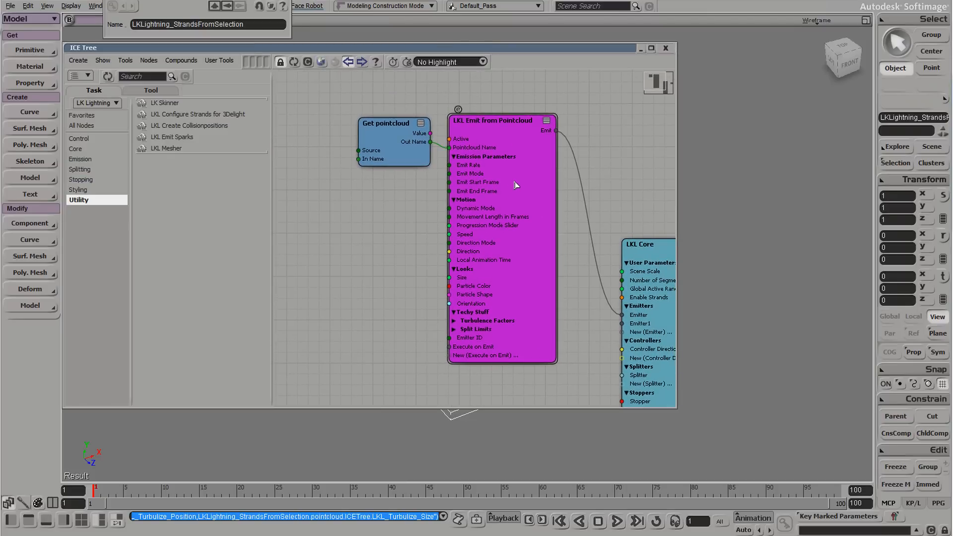
double_click(514, 181)
double_click(508, 50)
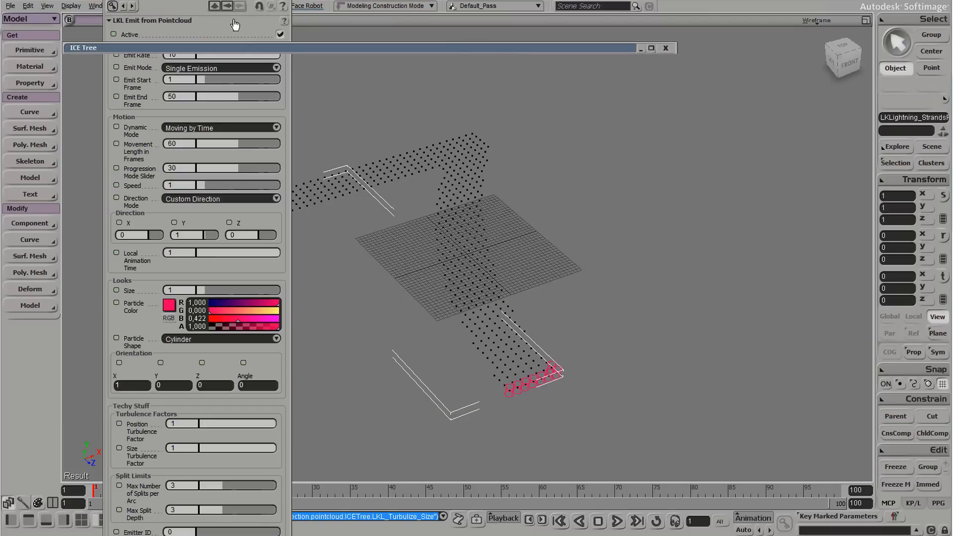
drag(246, 44, 409, 32)
drag(159, 0, 101, 0)
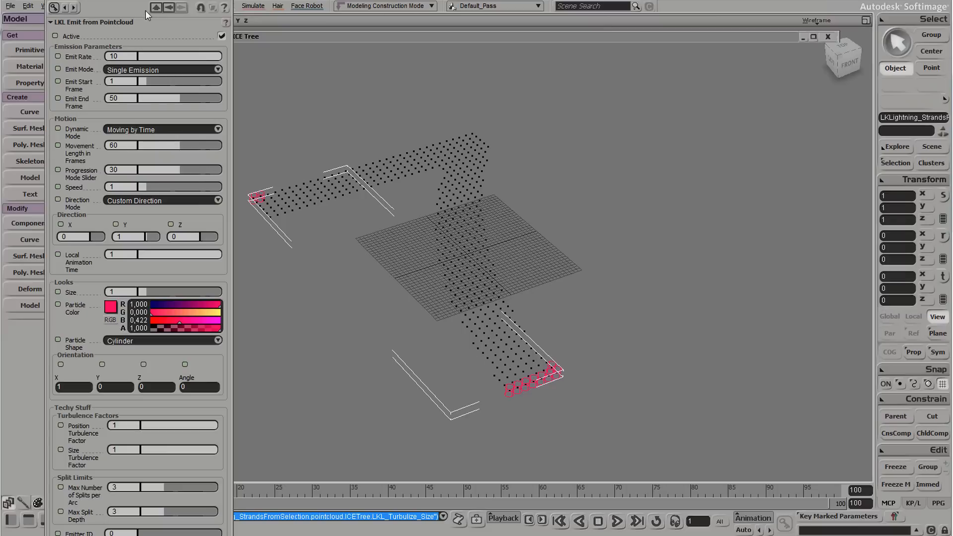
drag(139, 22, 752, 17)
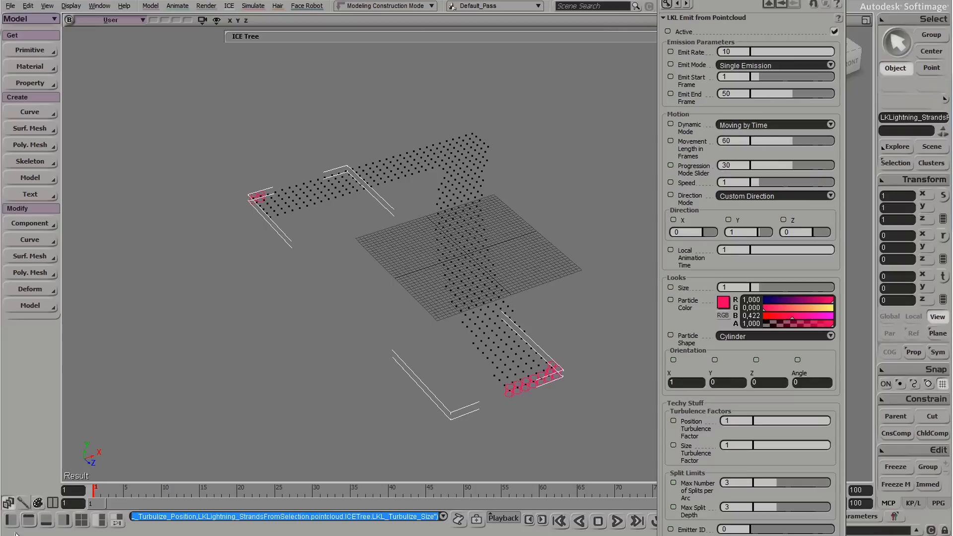
Move the timeline to frame 10 and set the emitter's Dynamic Mode to Static.
drag(95, 496, 162, 496)
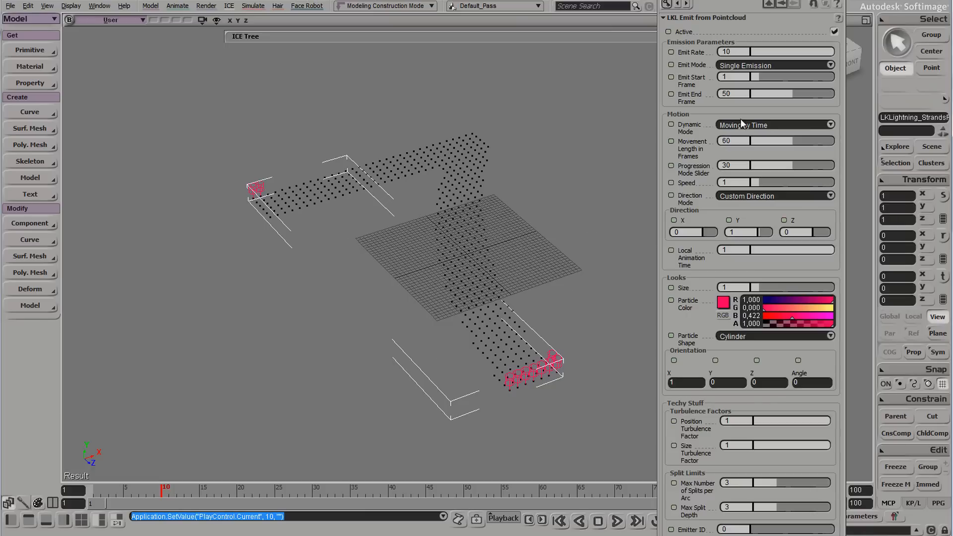
click(763, 124)
click(755, 115)
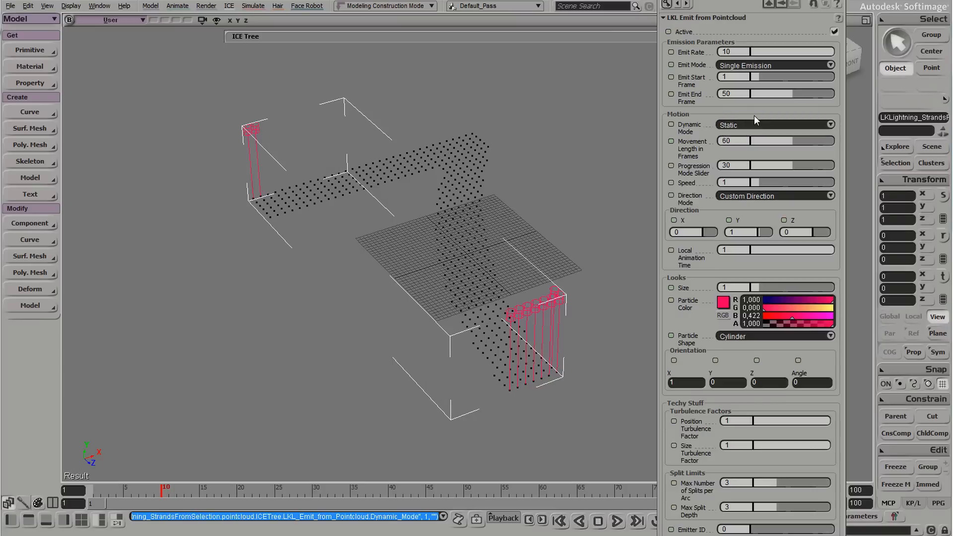
Set the Emit Mode of LKL Emit from Pointcloud to Single Emission.
drag(362, 319, 472, 249)
drag(483, 199, 486, 251)
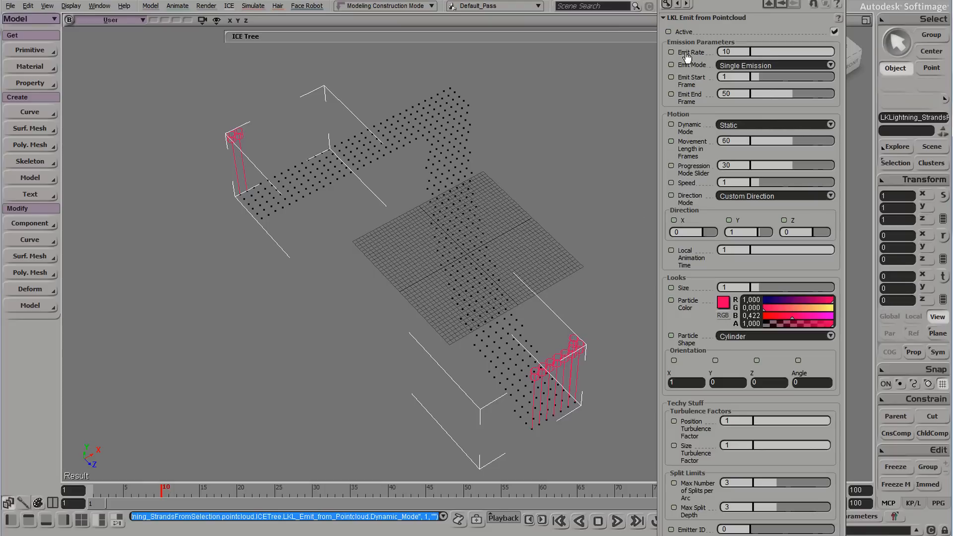
click(756, 66)
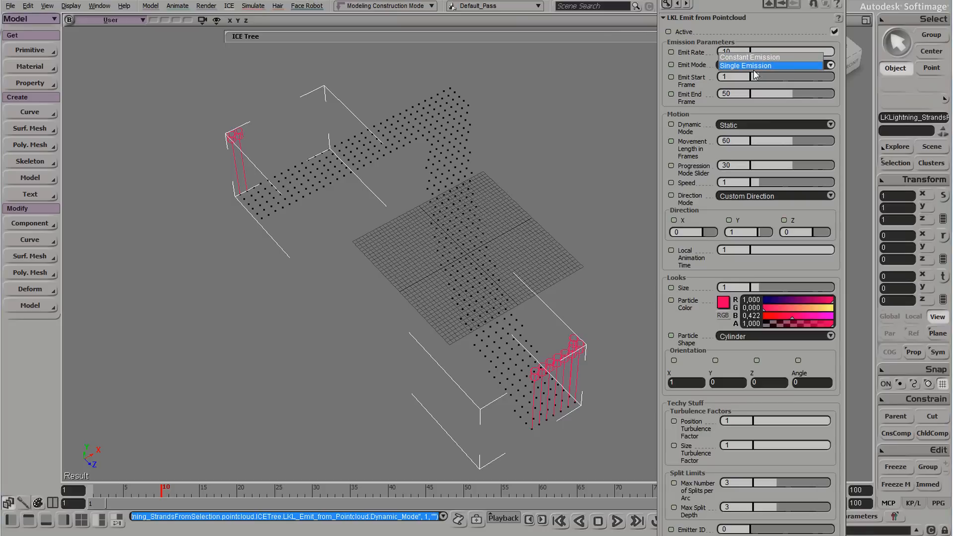
click(758, 67)
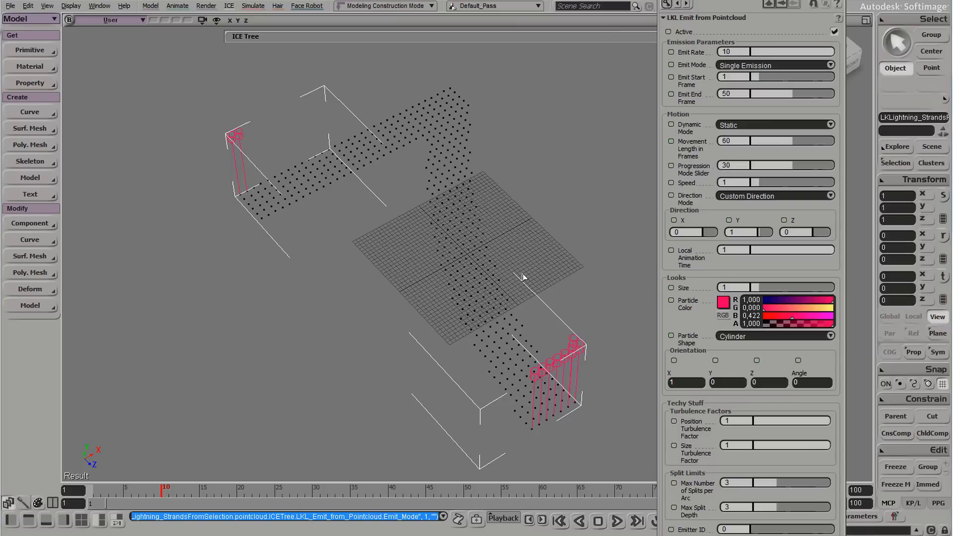
Turn on the selection info display and select all points of the 7-shaped pointcloud to check its point count.
click(477, 209)
key(t)
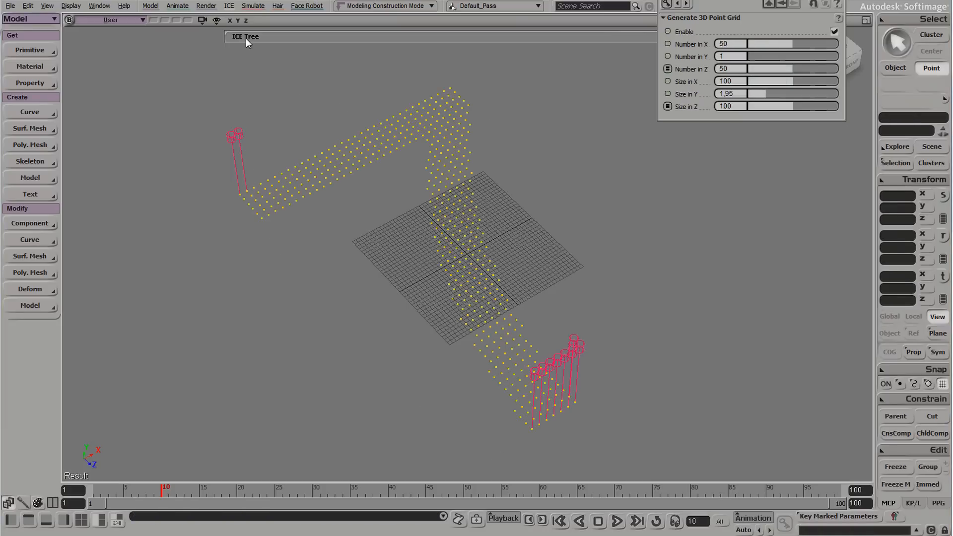
click(217, 21)
click(258, 72)
key(ctrl+a)
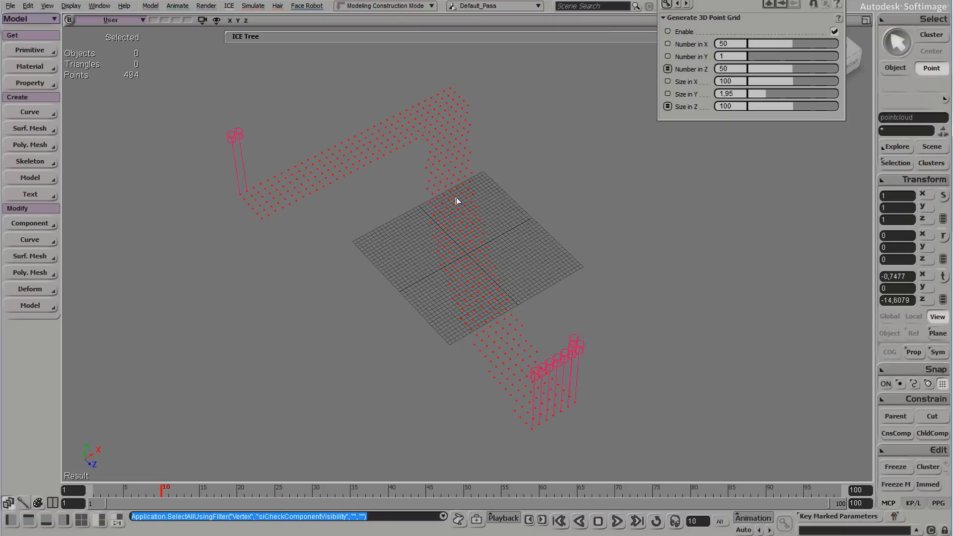
Set the Emit Rate of LKL Emit from Pointcloud to 494.
click(780, 4)
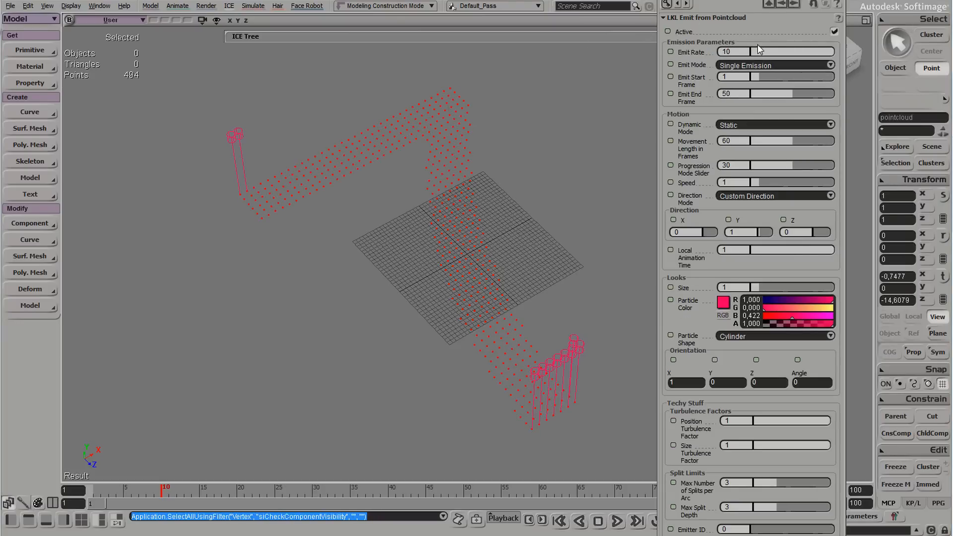
click(736, 52)
text(494)
key(Return)
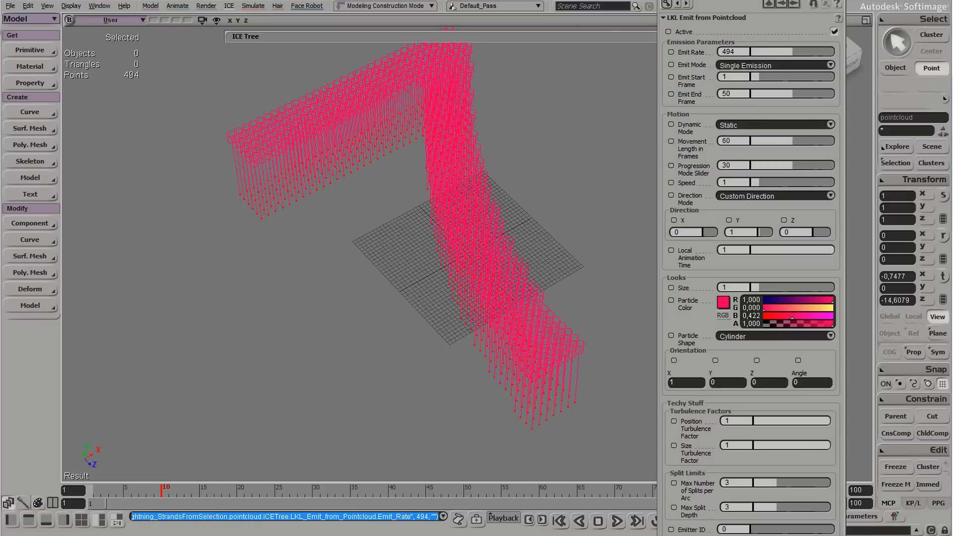
Close the emitter properties, unroll the ICE Tree window, and move the Get pointcloud node farther from the emitter node.
click(834, 0)
click(609, 36)
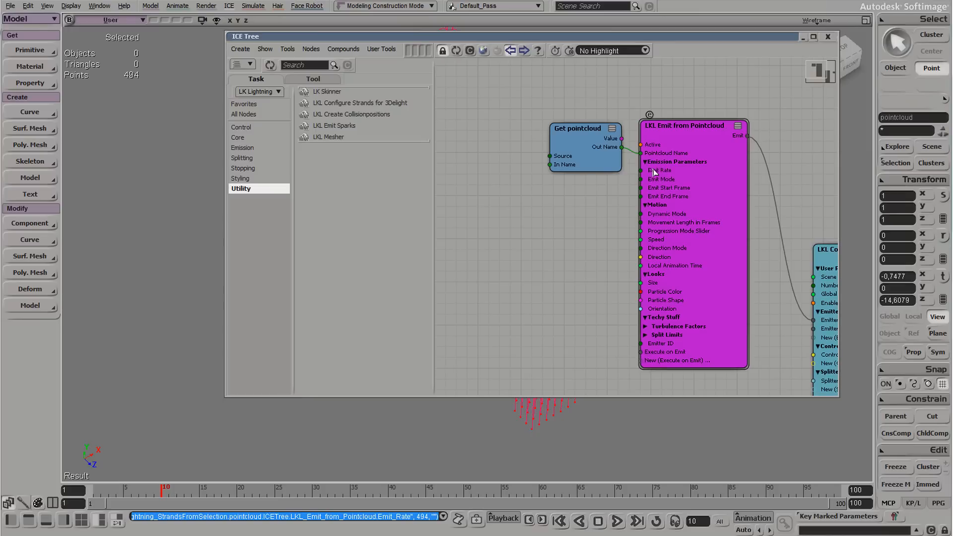
drag(585, 145, 571, 137)
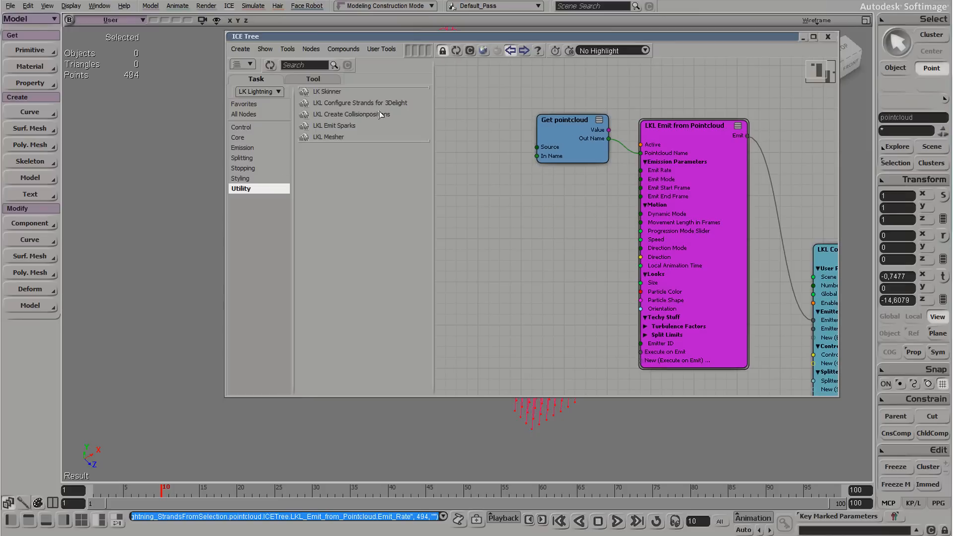
drag(580, 142, 491, 135)
middle_drag(524, 191, 606, 207)
Add a Get Data node, feed its In Name from Get pointcloud's Out Name, and set its reference to pointposition.
click(303, 65)
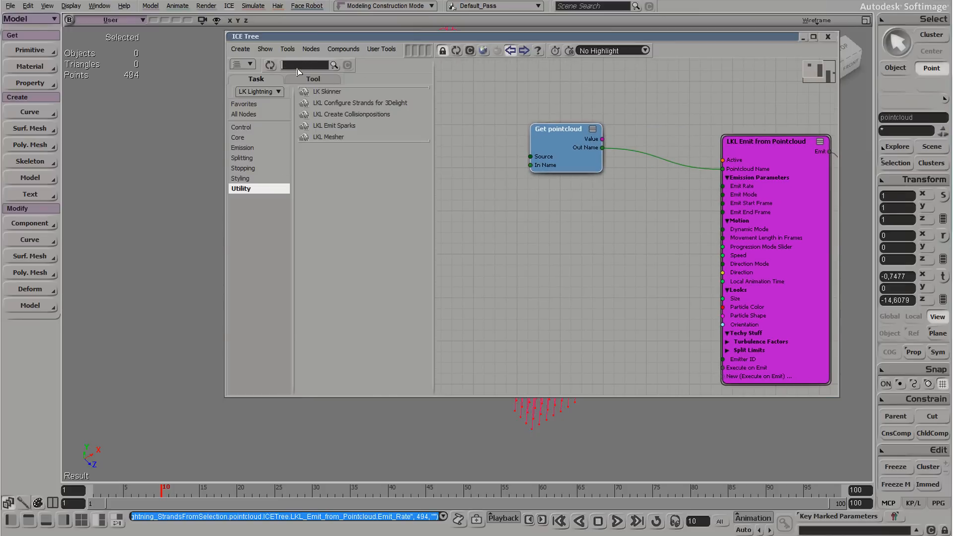
text(get da)
drag(375, 105, 631, 181)
drag(566, 149, 656, 225)
drag(651, 212, 579, 199)
double_click(579, 199)
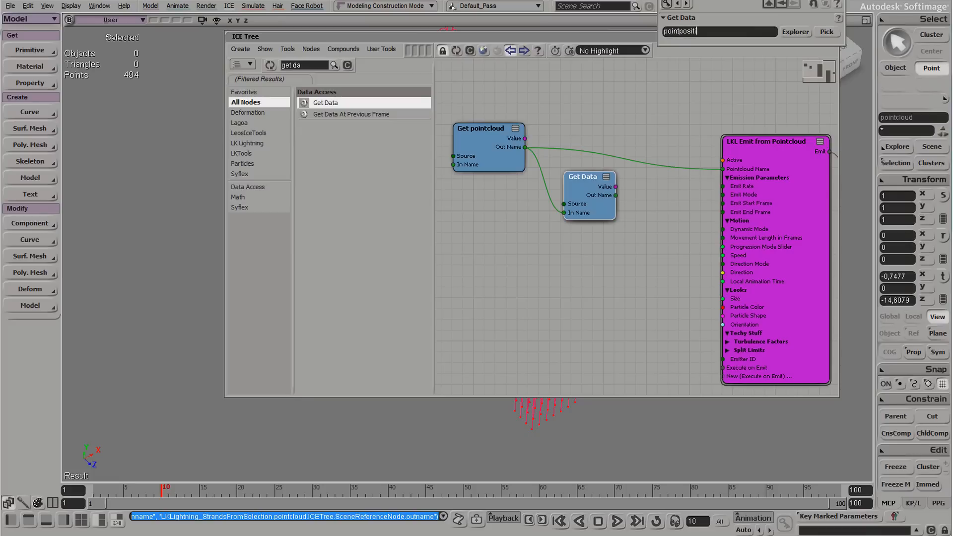
key(Return)
Add a Get Set Size node fed by the pointposition value and connect its Size output to the emitter's Emit Rate.
click(305, 65)
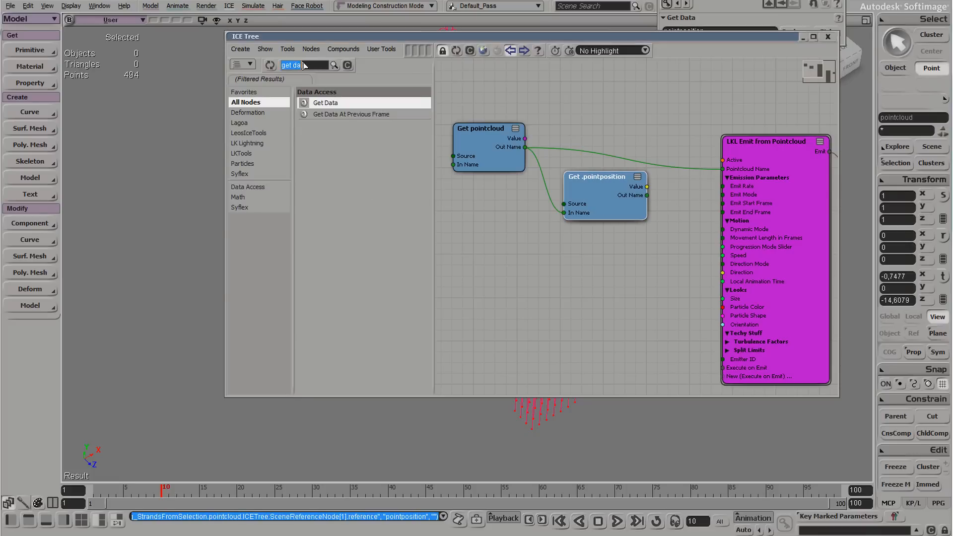
text(get set)
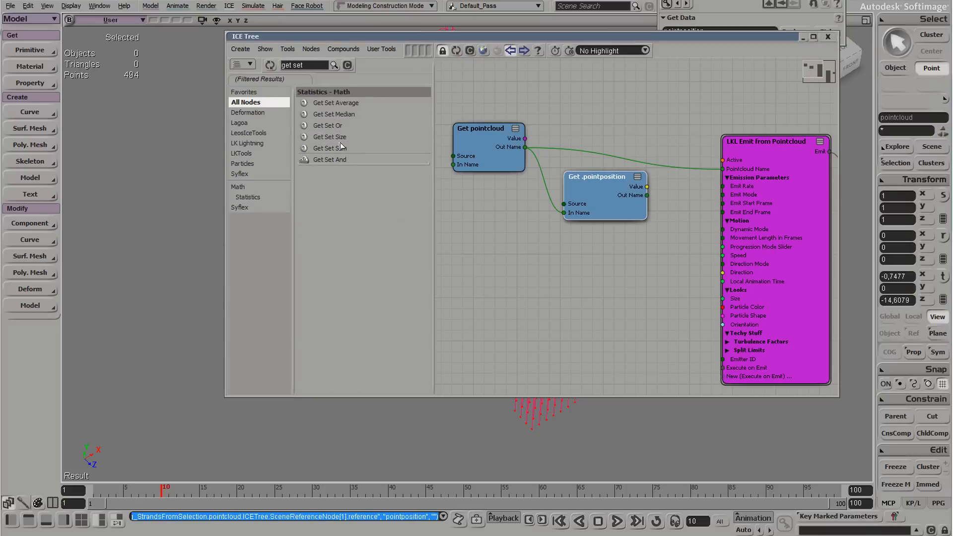
drag(338, 138, 668, 209)
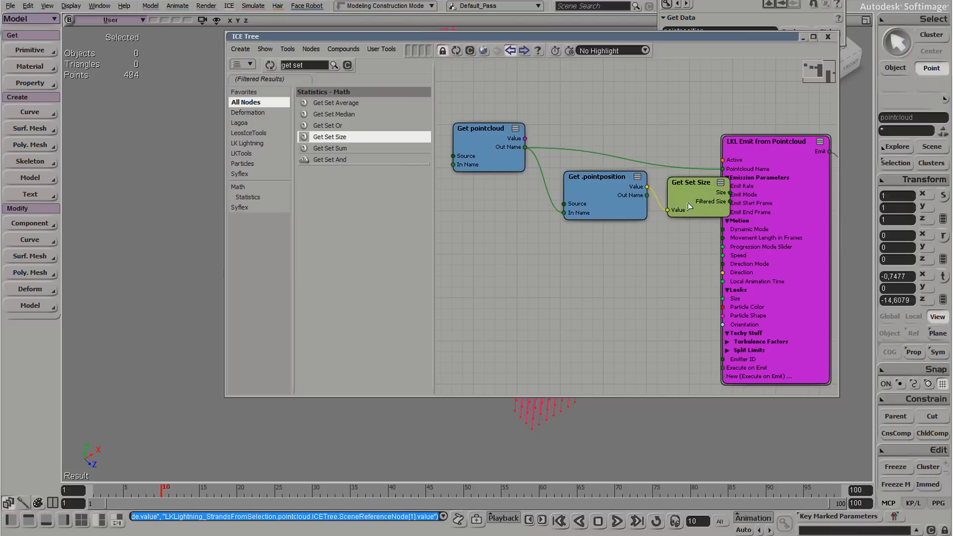
middle_drag(720, 203, 691, 203)
drag(703, 193, 742, 186)
Roll up the strands' ICE Tree, select only the pointcloud, and open its ICE Tree with the Generate 3D Point Grid properties.
double_click(757, 41)
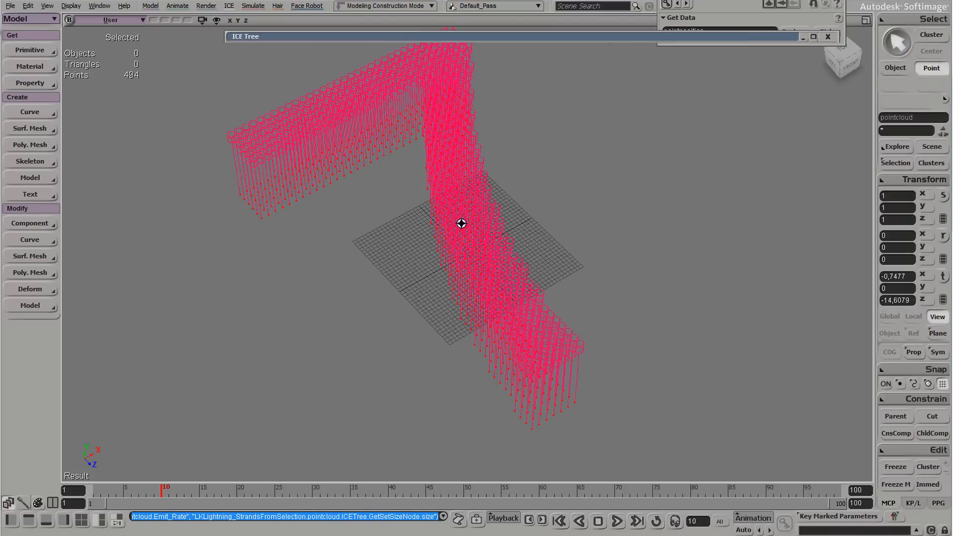
right_drag(462, 224, 467, 195)
drag(299, 174, 350, 234)
key(space)
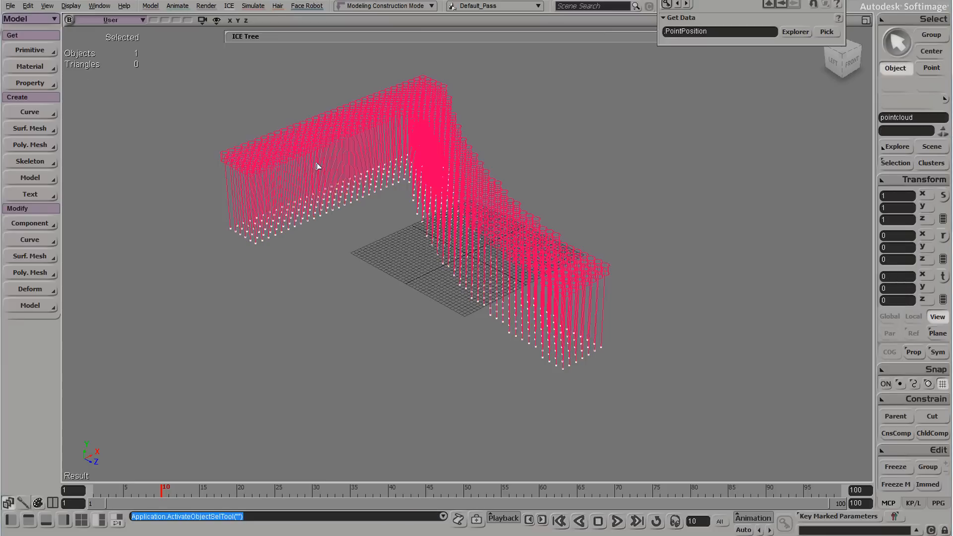
ctrl+shift+click(321, 153)
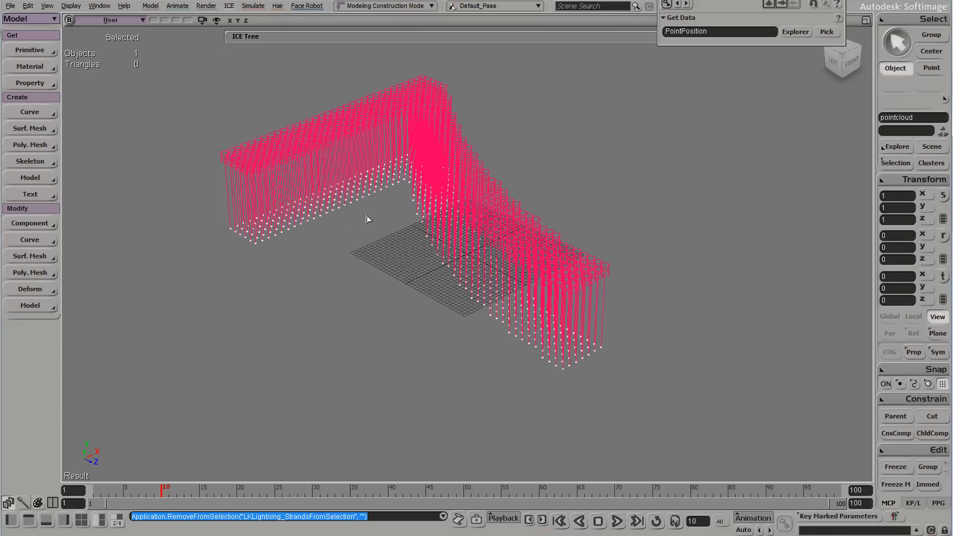
key(alt+9)
click(455, 332)
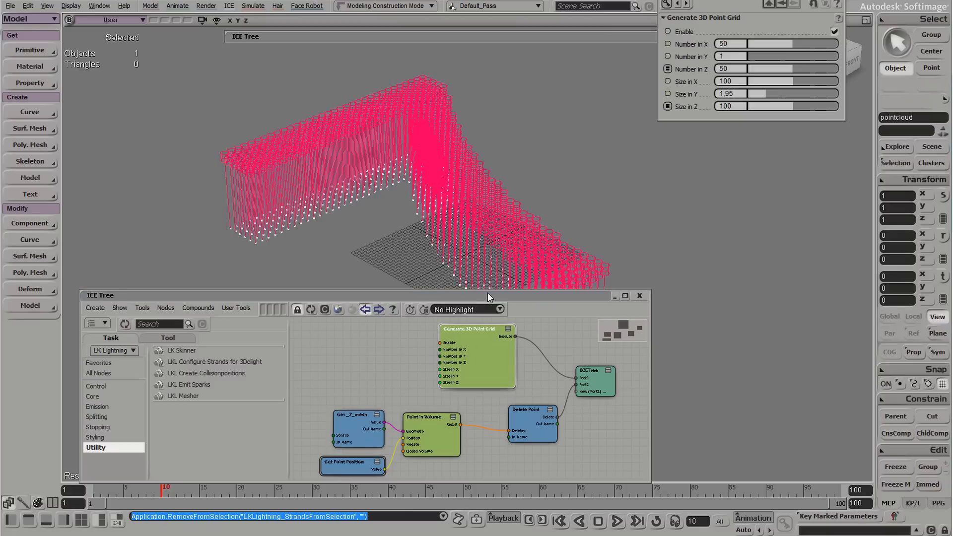
drag(488, 296, 486, 310)
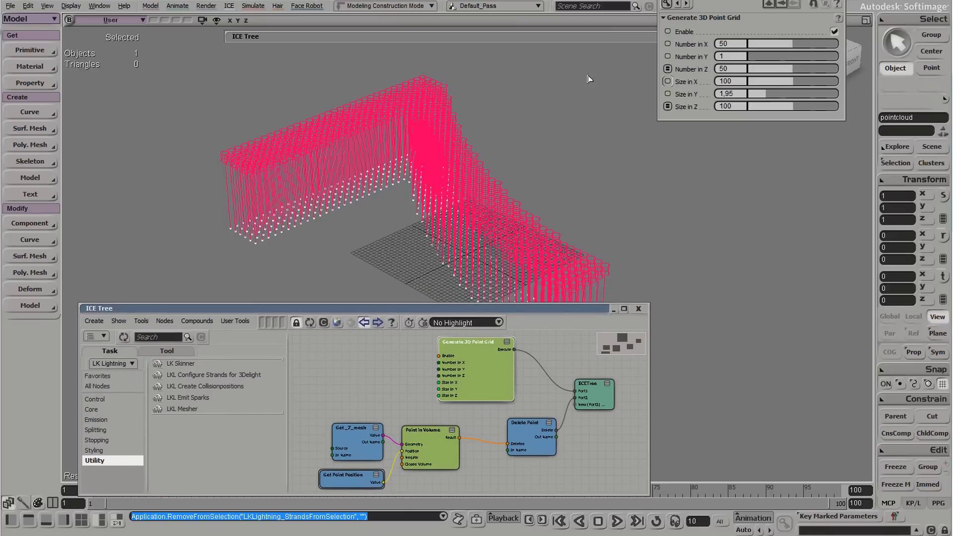
Test the grid's Number in X at 22, 76 and 97, return it to 50, and close the pointcloud's ICE Tree.
drag(786, 47, 767, 44)
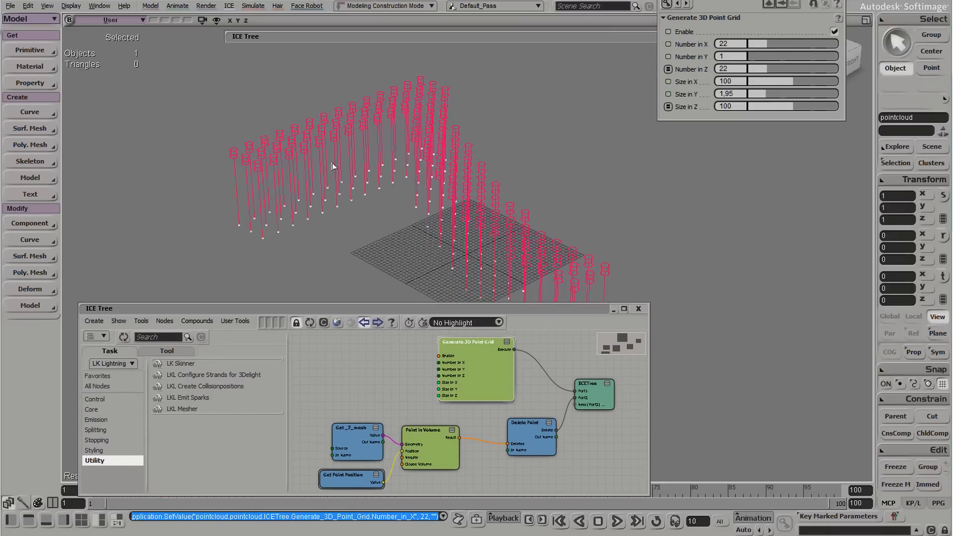
click(817, 44)
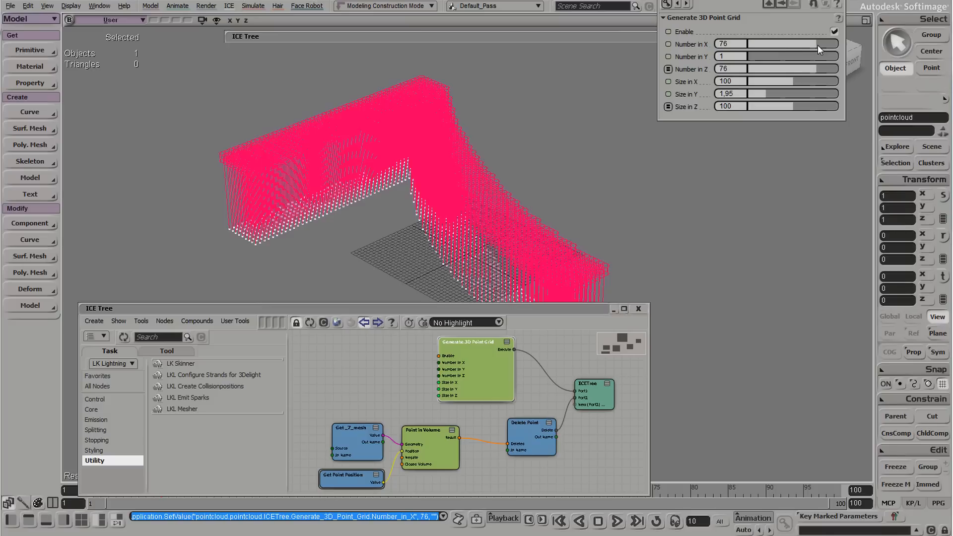
drag(808, 46, 829, 56)
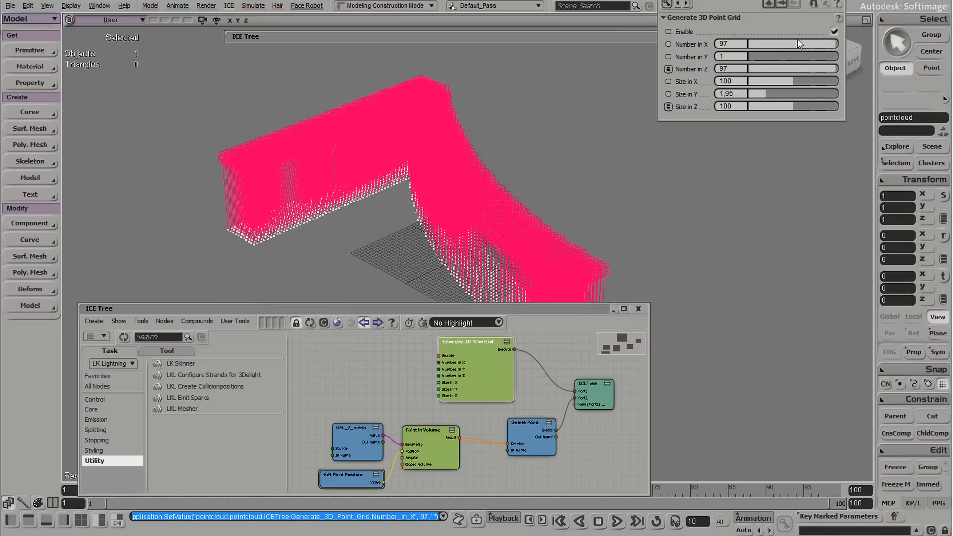
drag(798, 39, 794, 40)
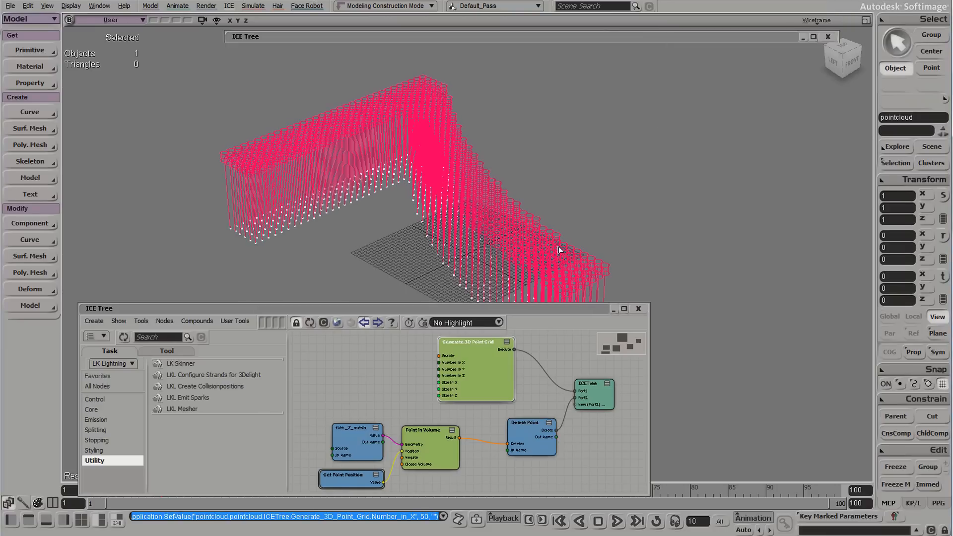
click(639, 308)
click(603, 211)
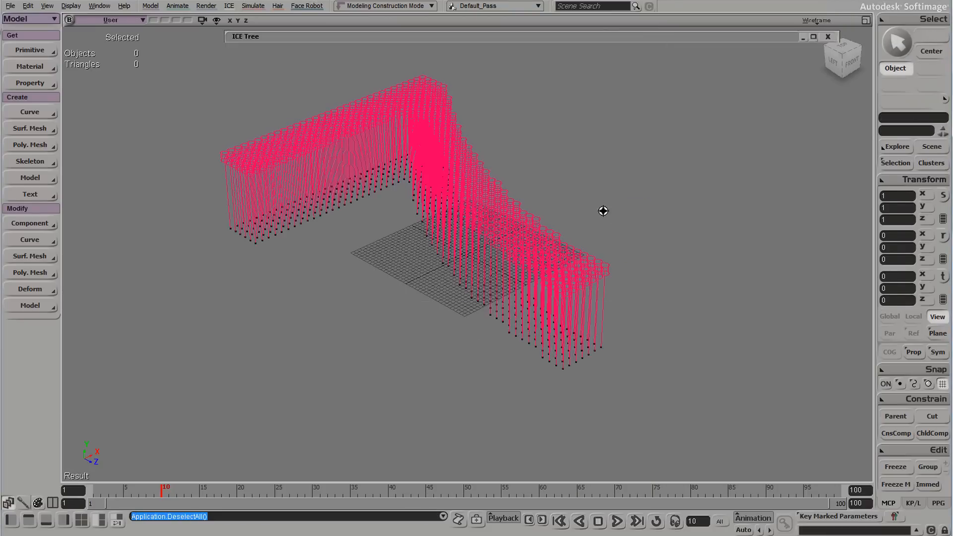
Switch the User viewport from wireframe to shaded display.
middle_drag(603, 211, 616, 268)
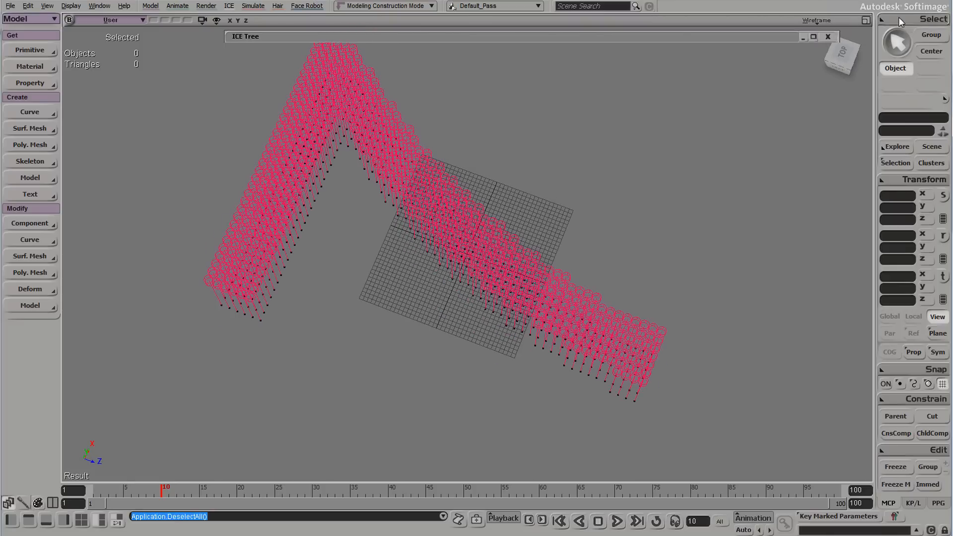
click(823, 20)
mouse_move(745, 159)
middle_down()
mouse_move(695, 215)
mouse_move(641, 183)
mouse_move(618, 26)
middle_up()
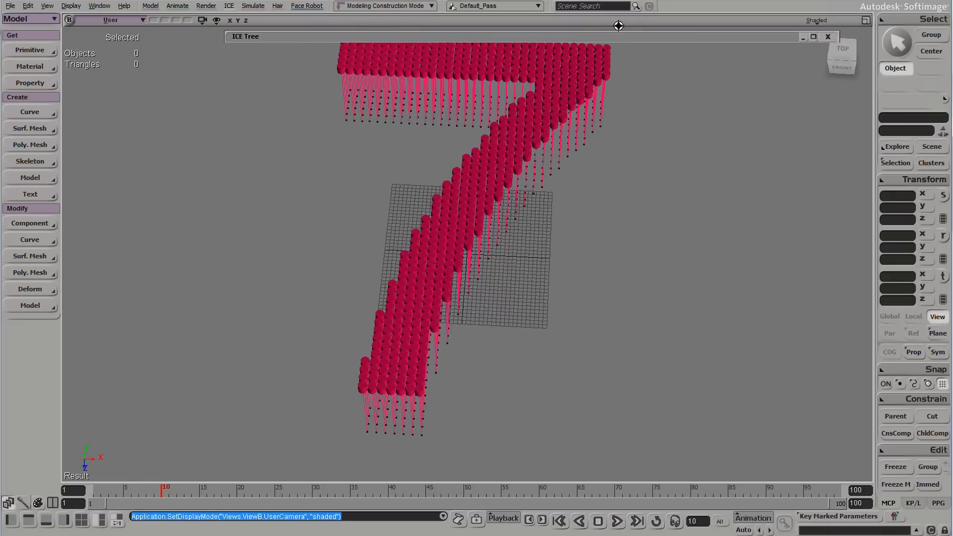
Set the Particle Shape of LKL Emit from Pointcloud to Box and roll up the ICE Tree to view the strands.
double_click(632, 35)
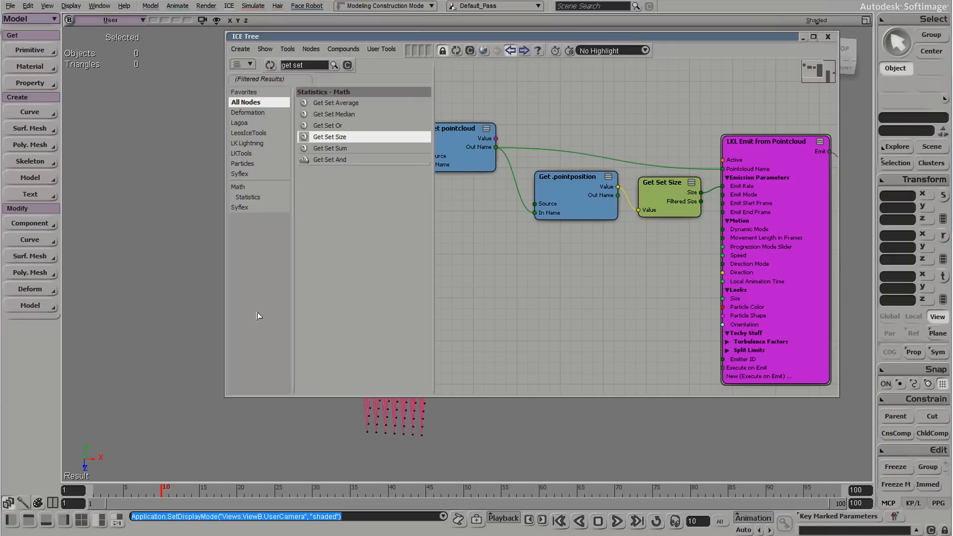
click(475, 437)
middle_drag(476, 437, 502, 434)
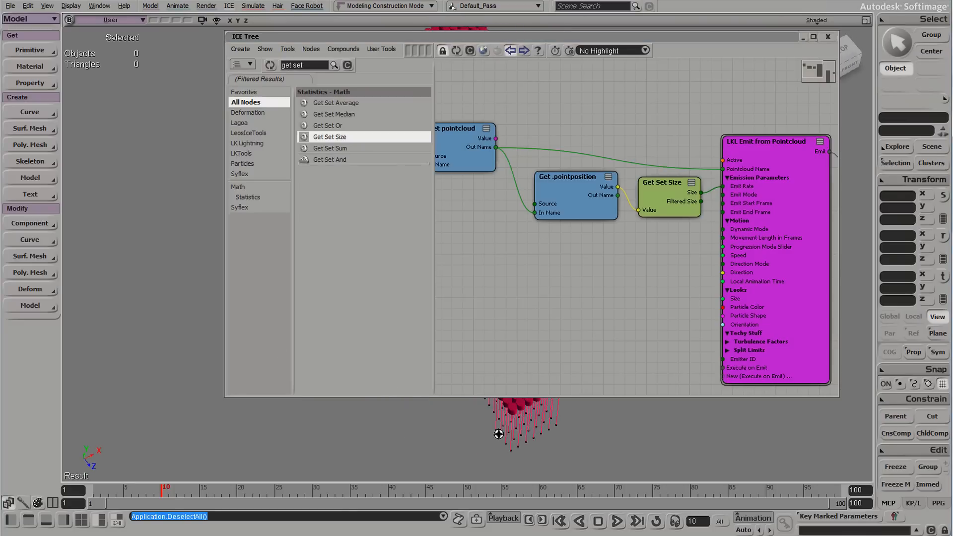
double_click(783, 244)
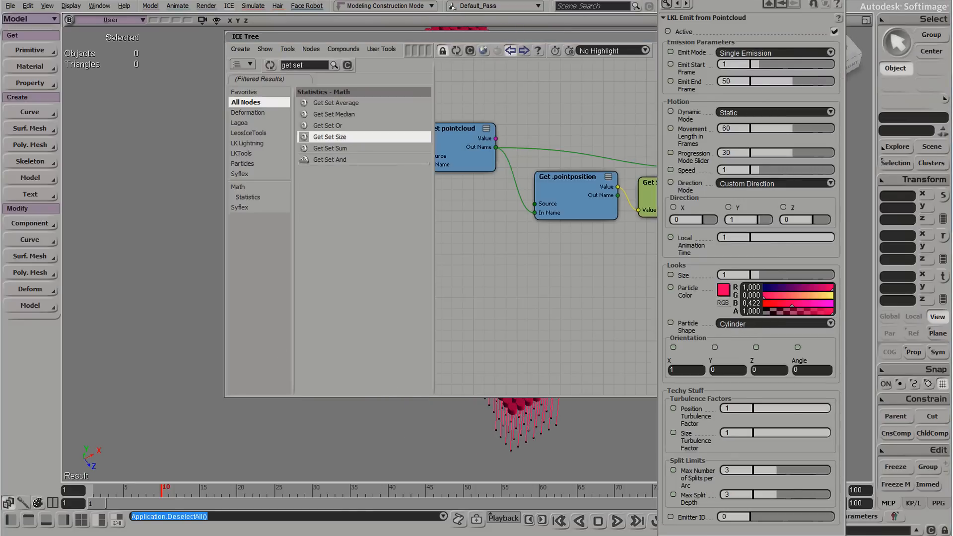
key(f)
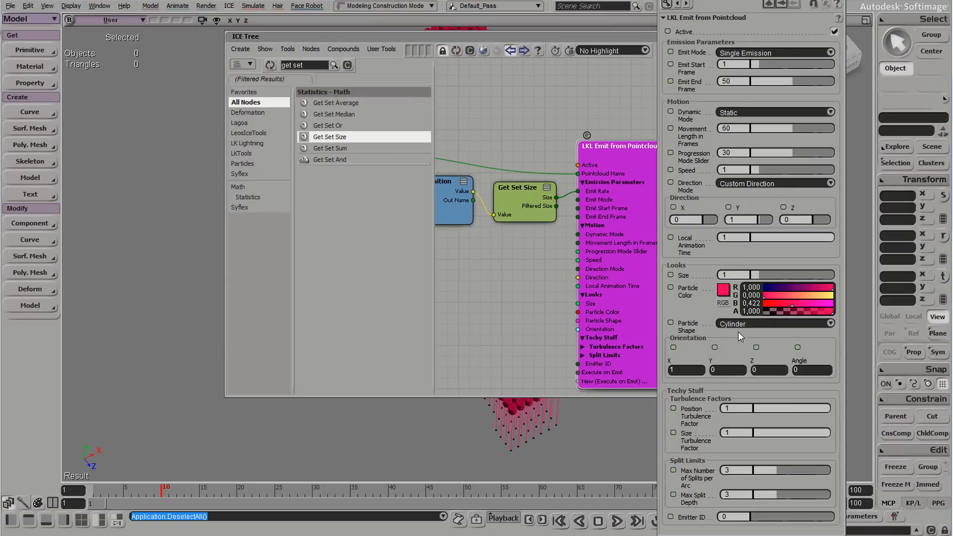
click(743, 323)
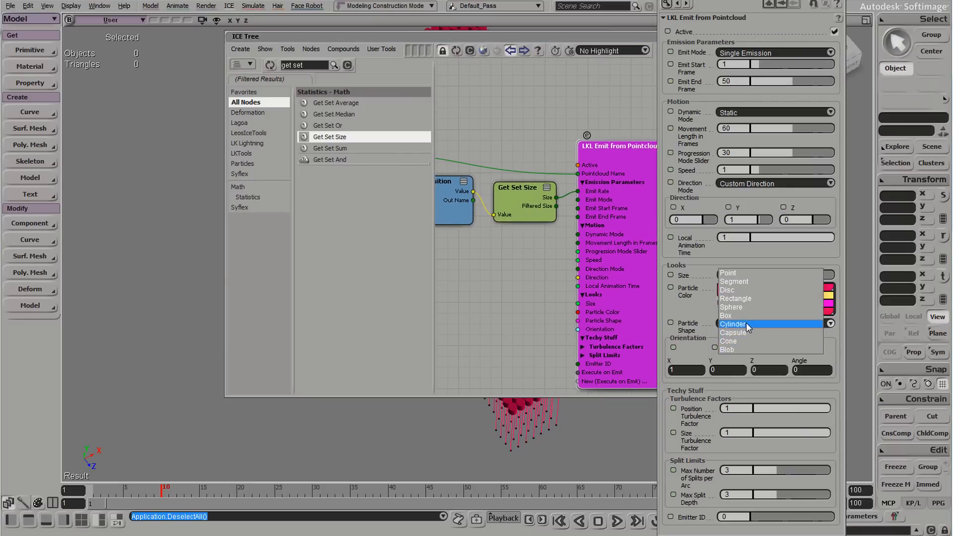
click(745, 316)
double_click(546, 37)
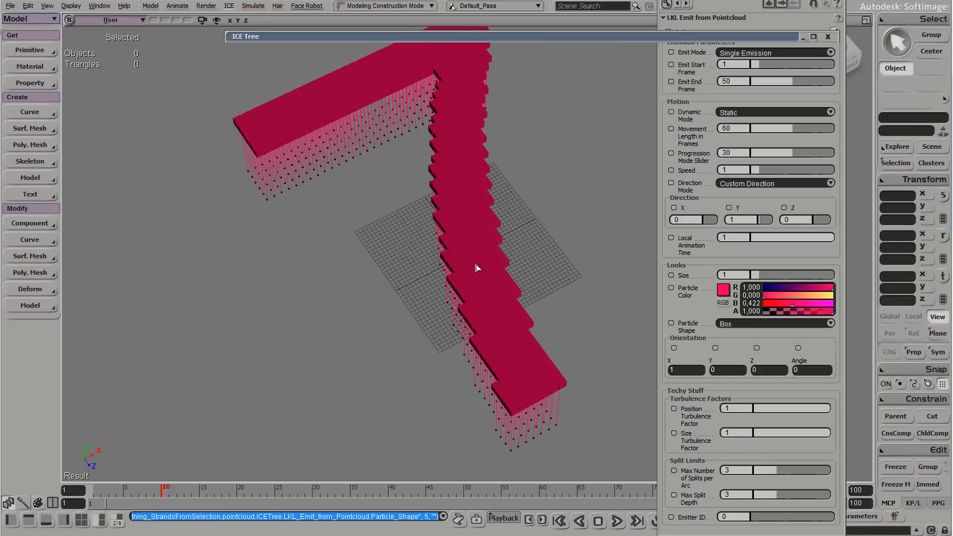
Close the floating ICE Tree window and restore the four-viewport layout.
double_click(550, 37)
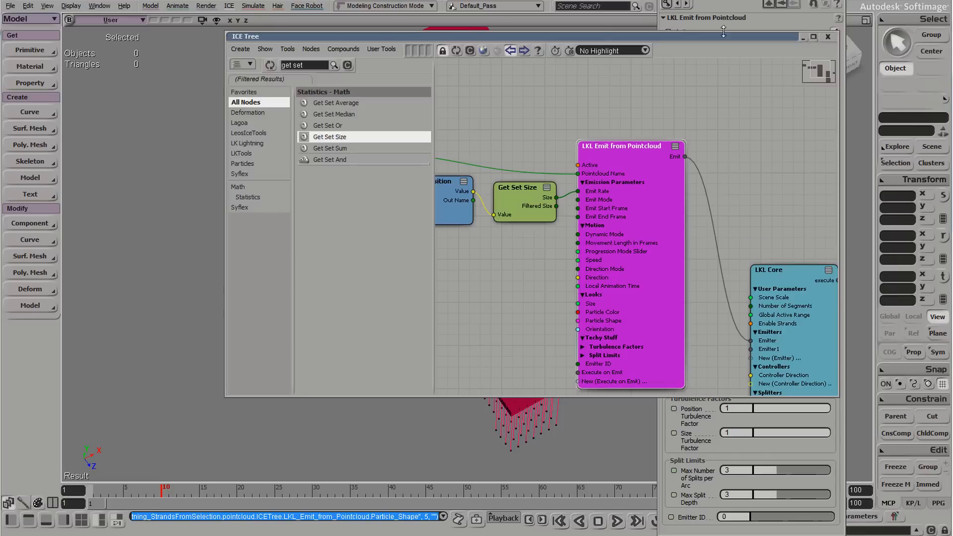
click(827, 36)
click(866, 20)
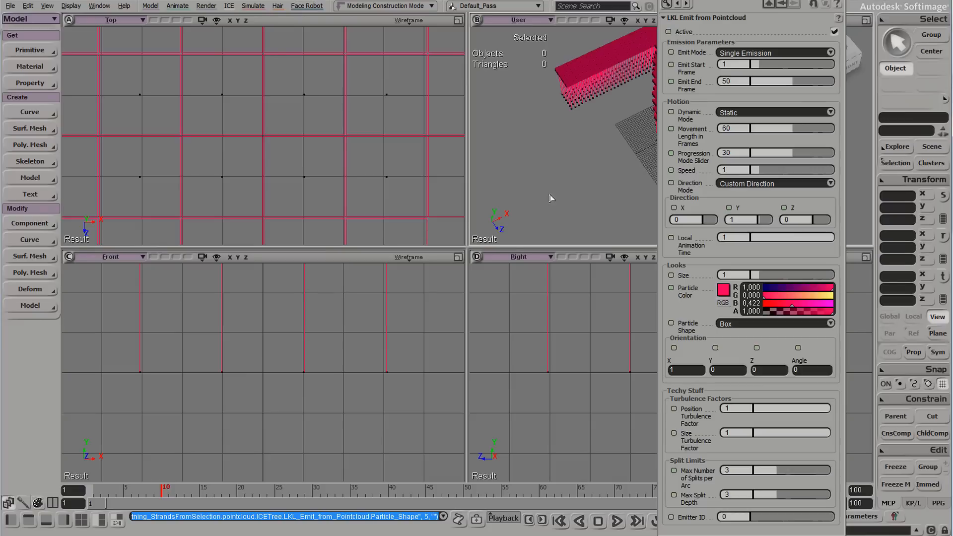
Replace the Right viewport with an ICE Tree view and load the tree of the LKLightning_StrandsFromSelection object.
click(517, 257)
click(543, 365)
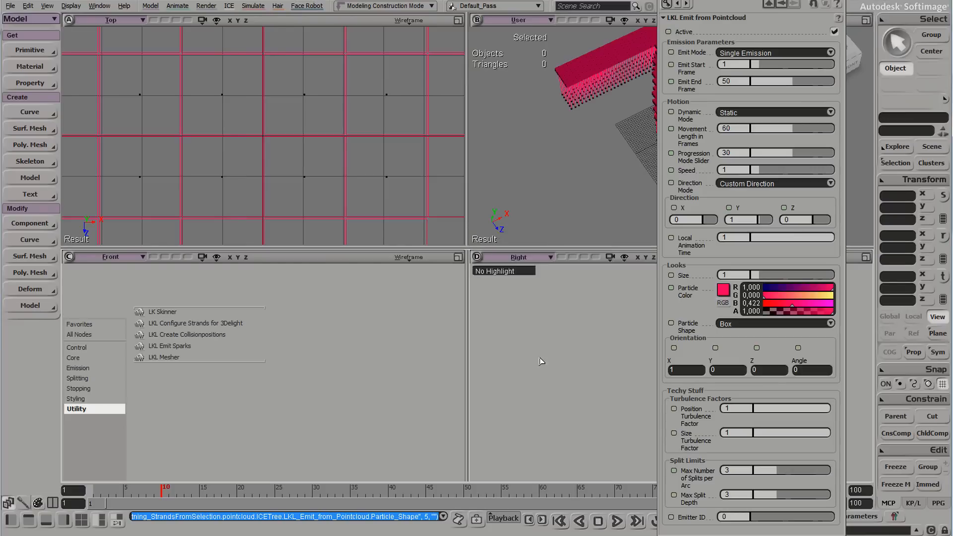
click(579, 92)
click(292, 271)
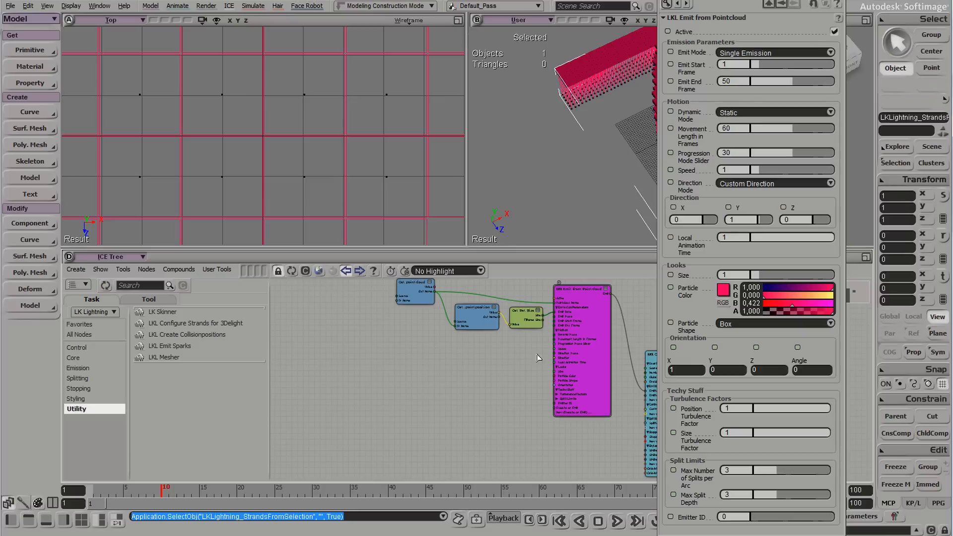
click(635, 148)
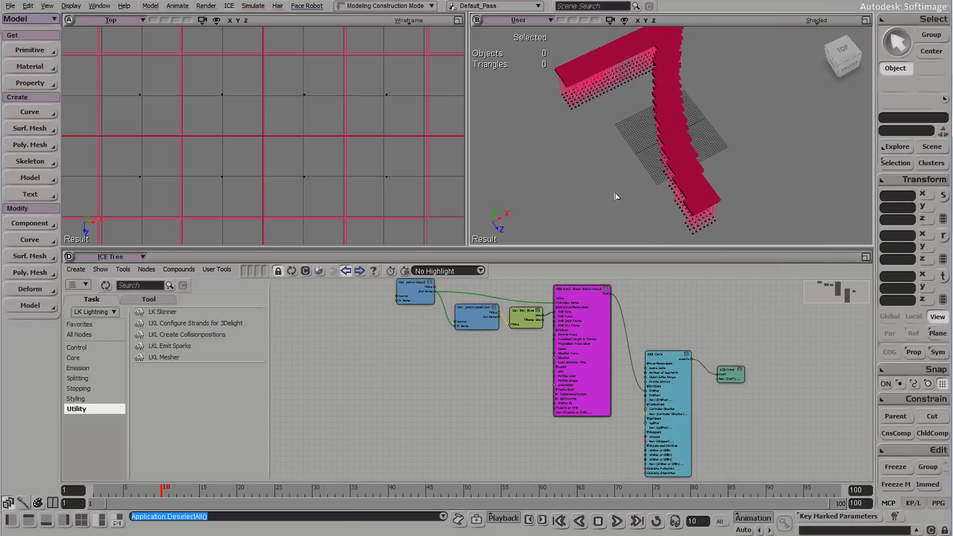
drag(635, 148, 704, 210)
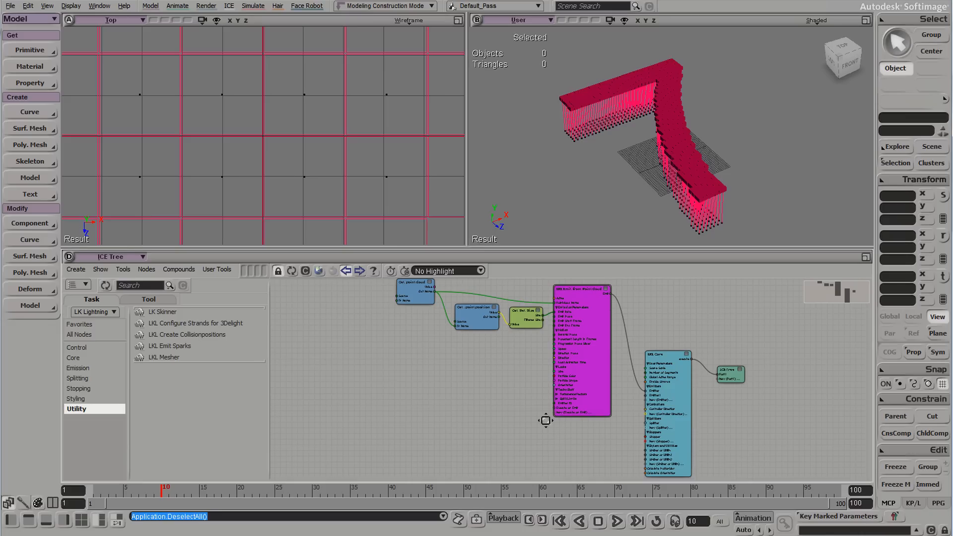
Add an LKL Proximity Controller node from the LK Lightning Control category to the ICE Tree beside LKL Core.
drag(544, 419, 576, 388)
scroll(575, 389, up, 5)
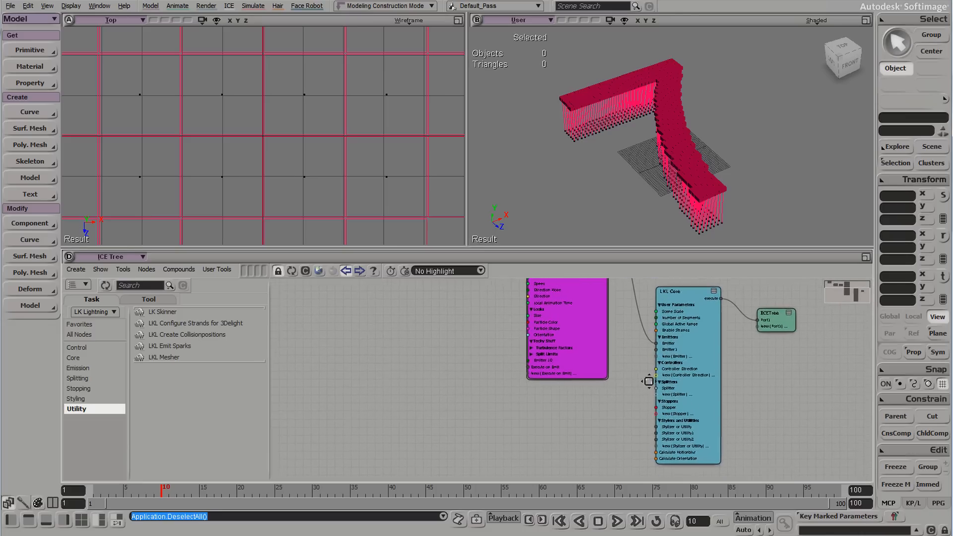
drag(682, 366, 692, 425)
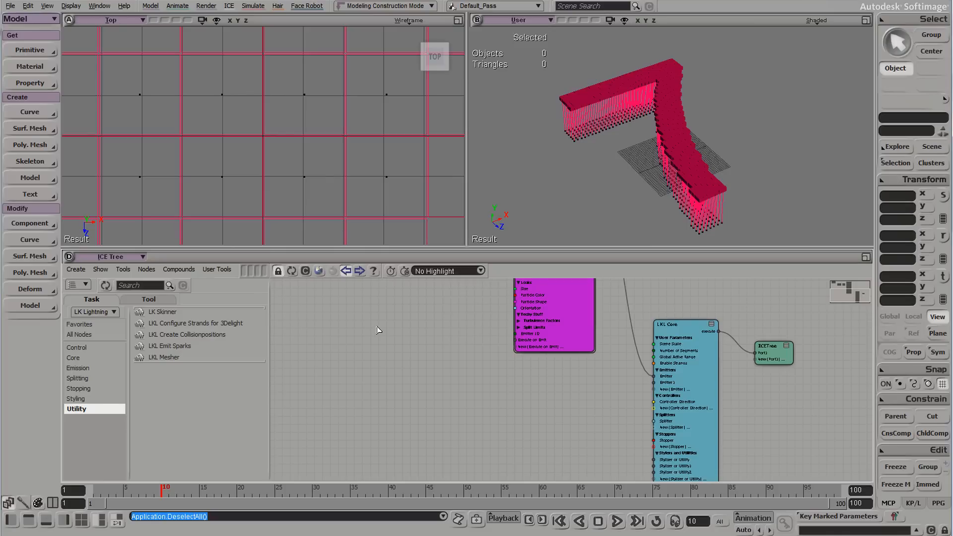
click(91, 390)
click(109, 312)
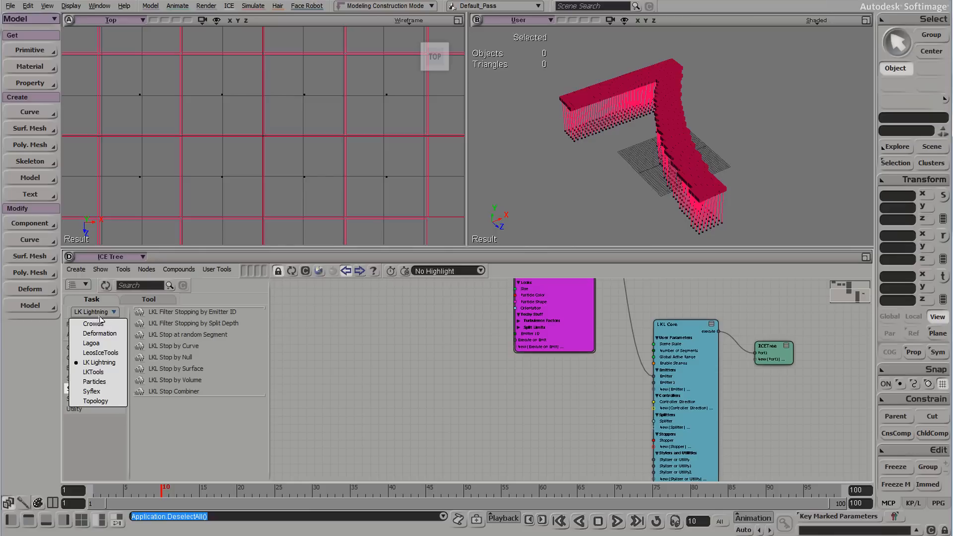
click(112, 363)
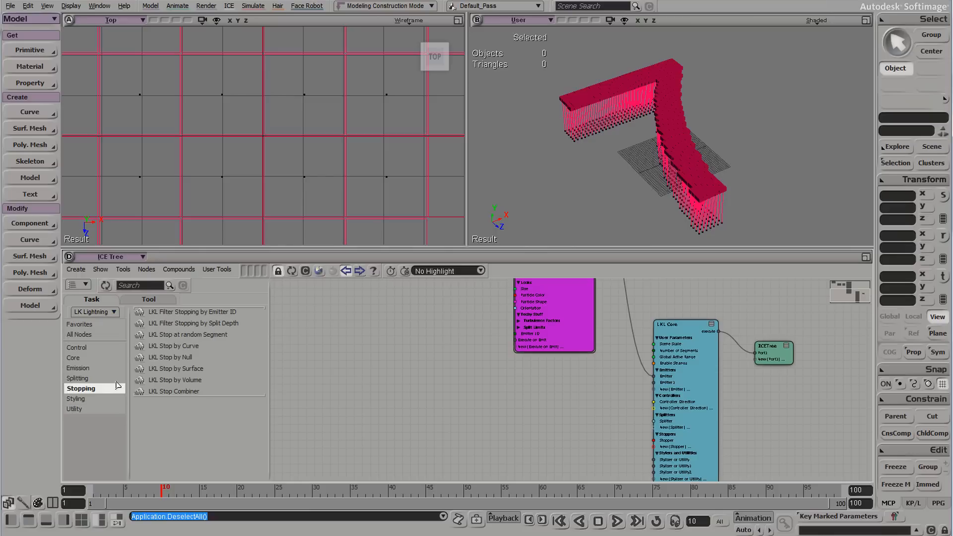
click(111, 354)
click(94, 348)
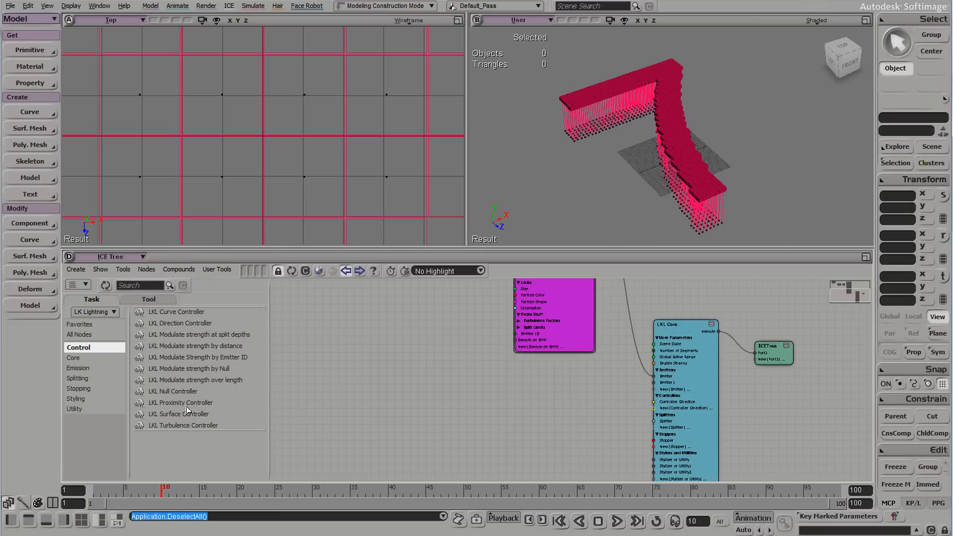
drag(186, 404, 493, 410)
scroll(581, 392, up, 5)
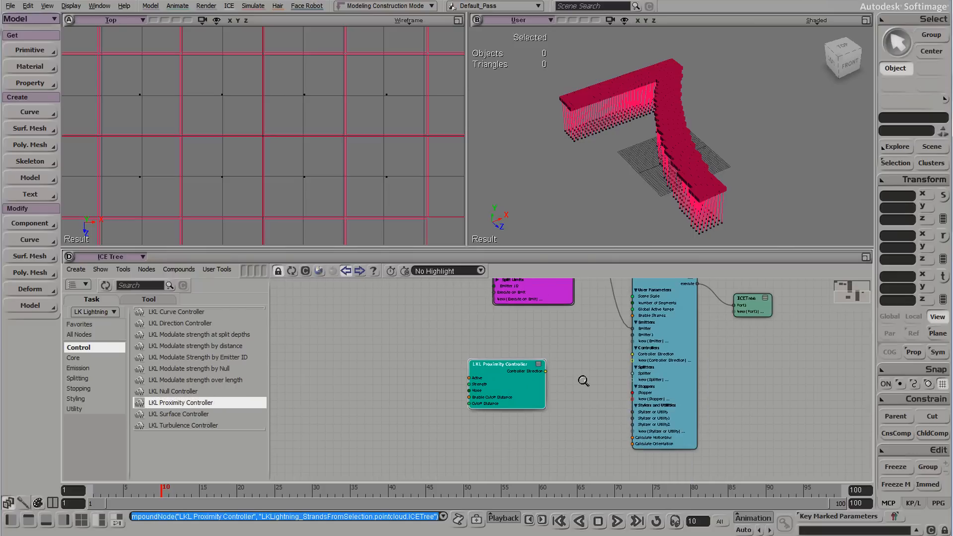
Connect the LKL Proximity Controller output to LKL Core's Controller Direction port and open the controller's properties.
drag(550, 393, 701, 371)
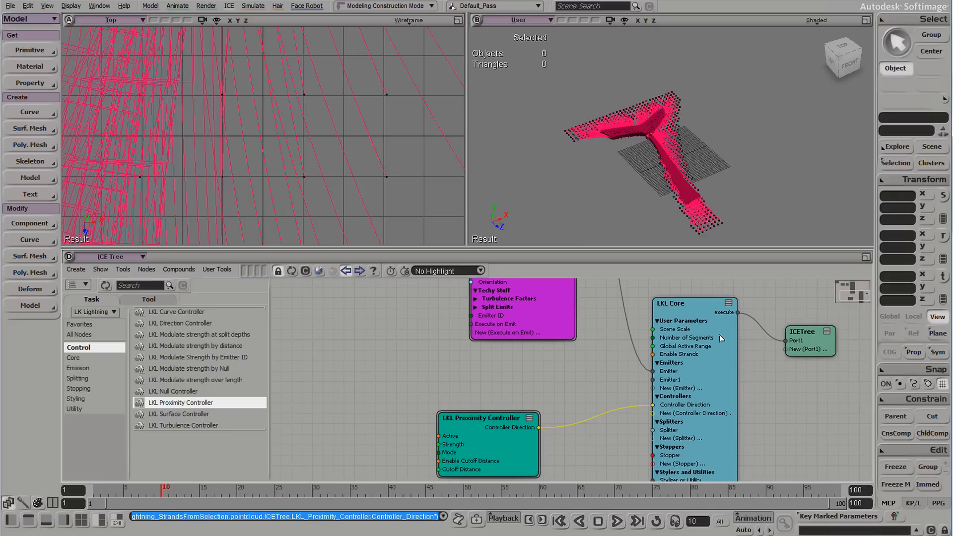
double_click(496, 442)
drag(637, 180, 706, 209)
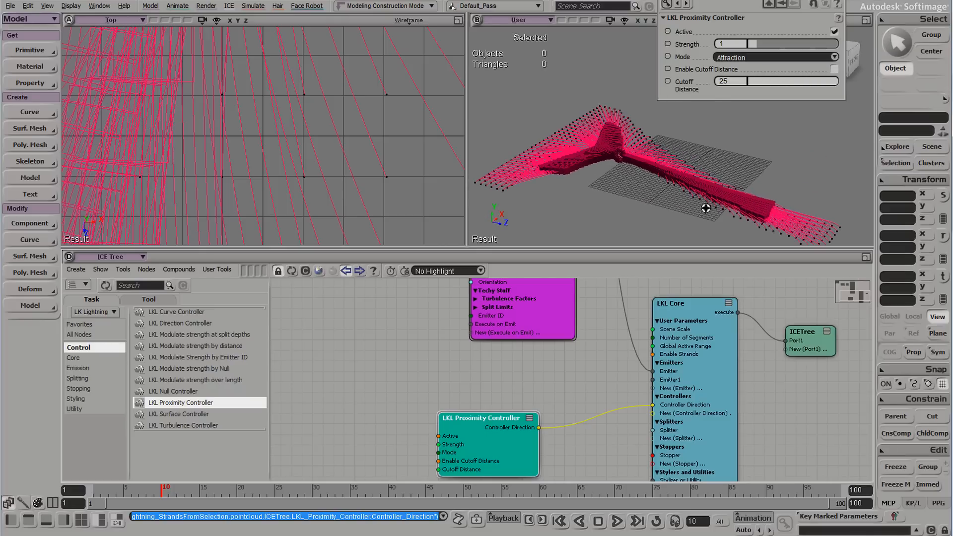
drag(491, 77, 872, 243)
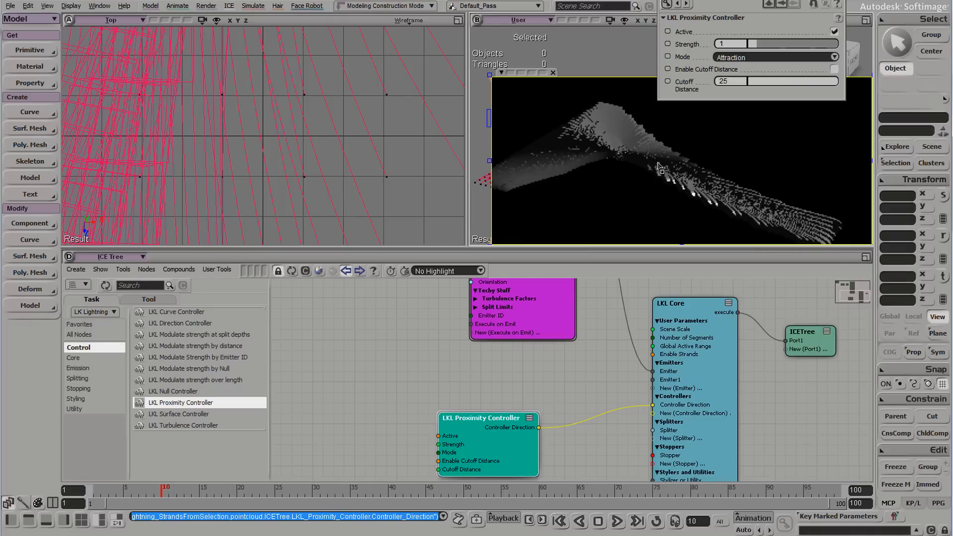
key(space)
click(695, 134)
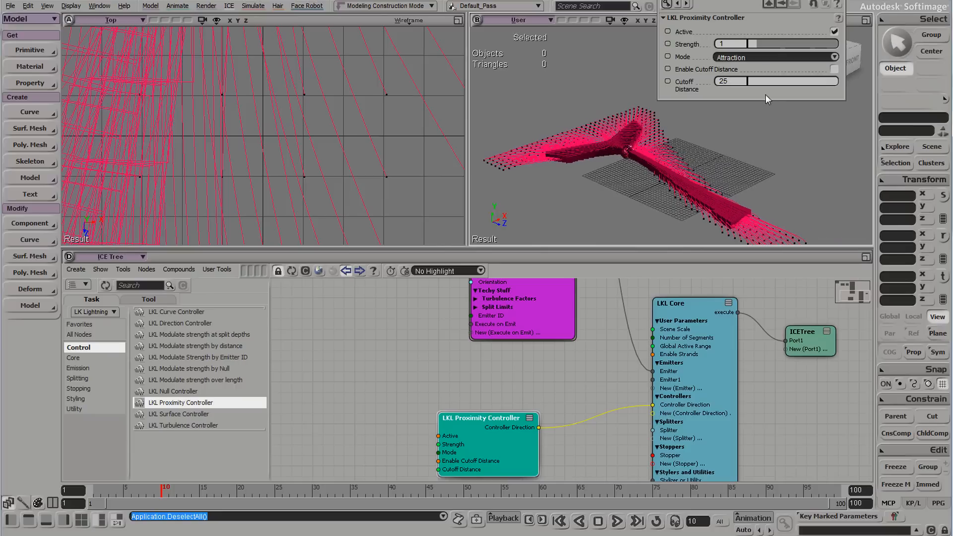
Set the LKL Proximity Controller's Mode to Seperation and reduce its Strength to 0.063.
click(754, 59)
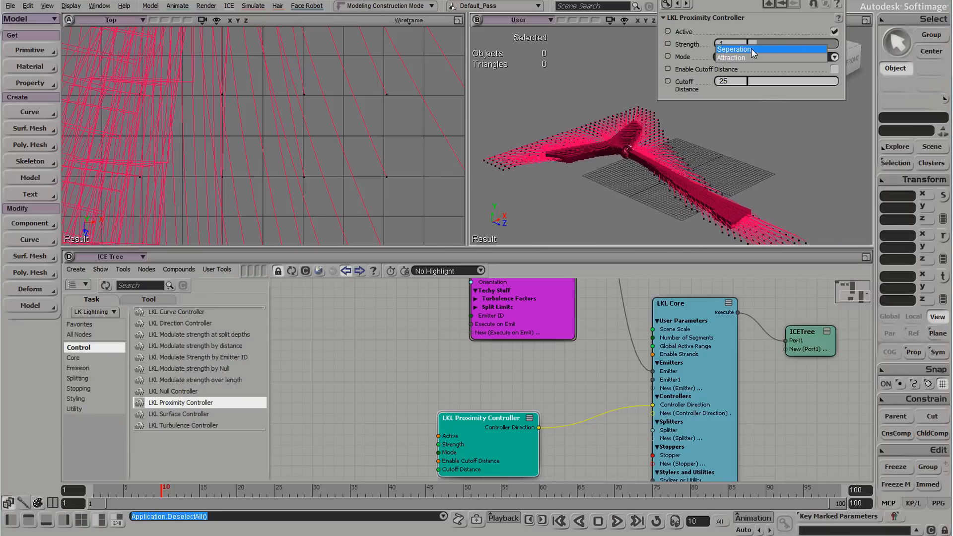
click(752, 49)
key(s)
right_drag(678, 198, 715, 251)
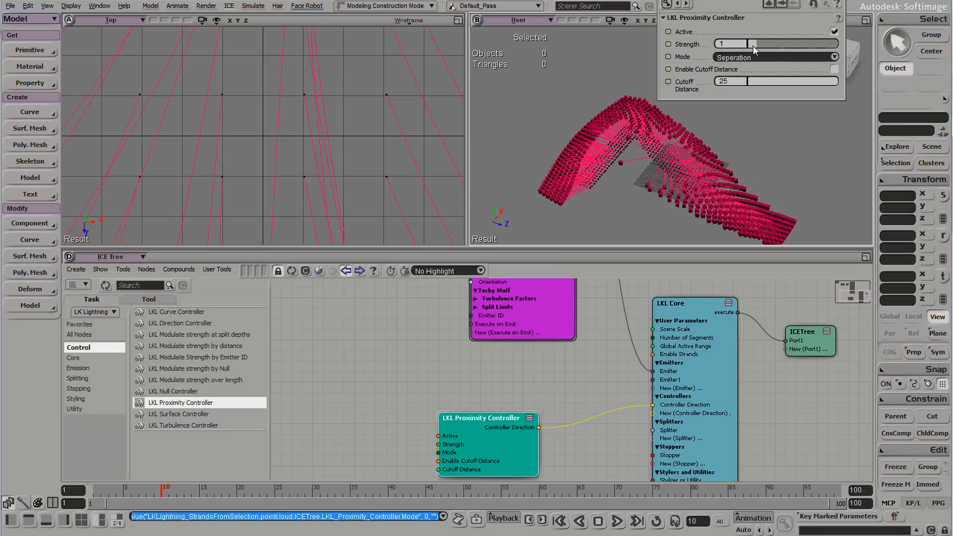
drag(753, 46, 748, 44)
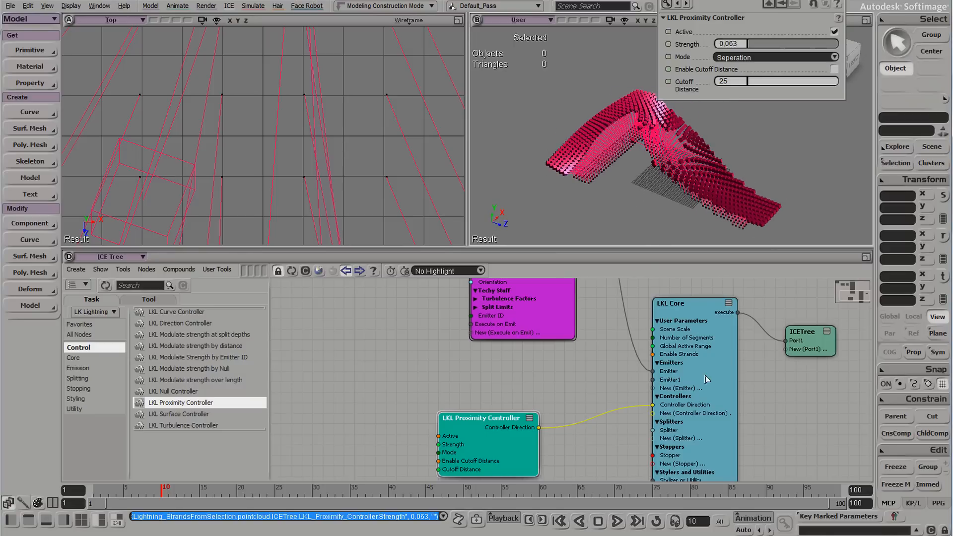
In the LKL Core properties, set Number of Segments to 10 and Scene Scale to 13.605, and close them.
double_click(678, 343)
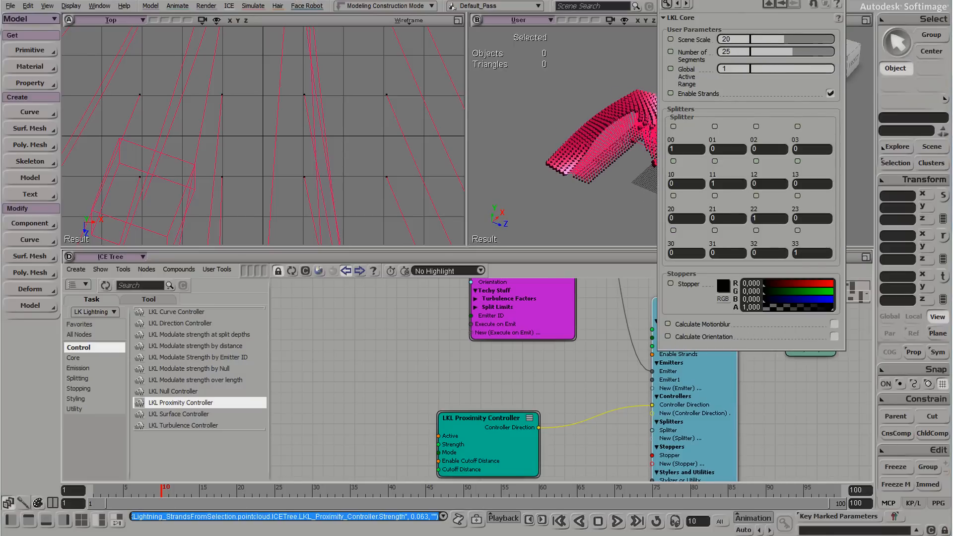
drag(733, 1, 477, 53)
drag(749, 356, 738, 332)
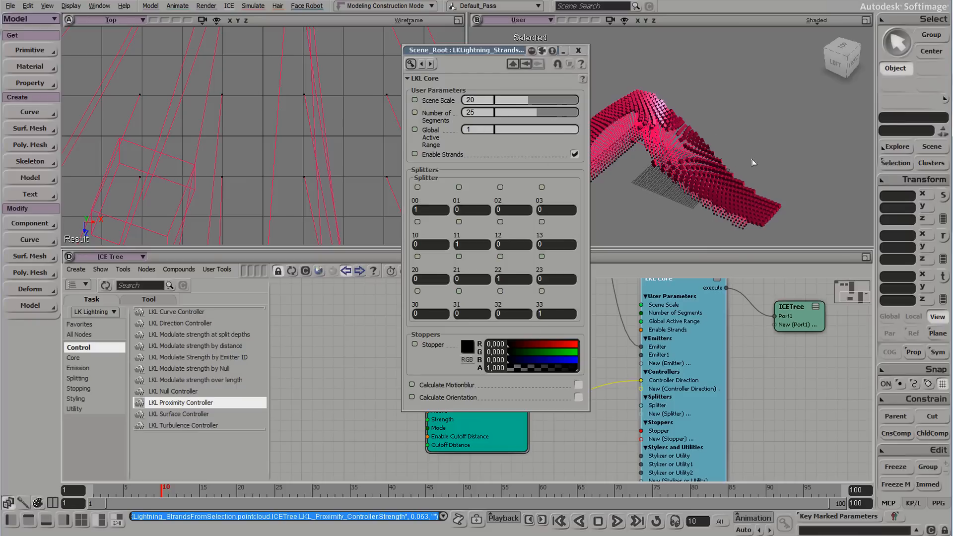
mouse_move(753, 162)
mouse_down()
mouse_move(717, 122)
mouse_move(734, 142)
mouse_move(705, 148)
mouse_up()
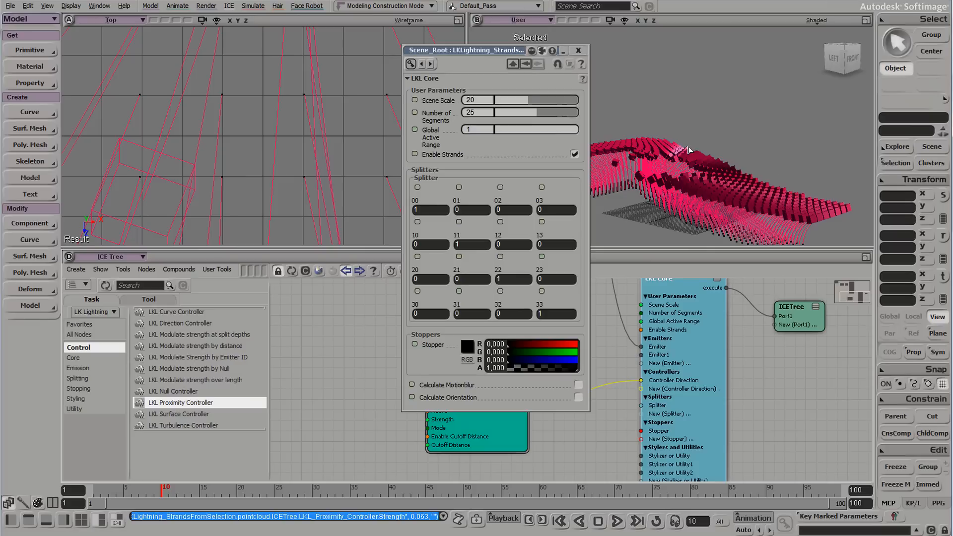
click(513, 112)
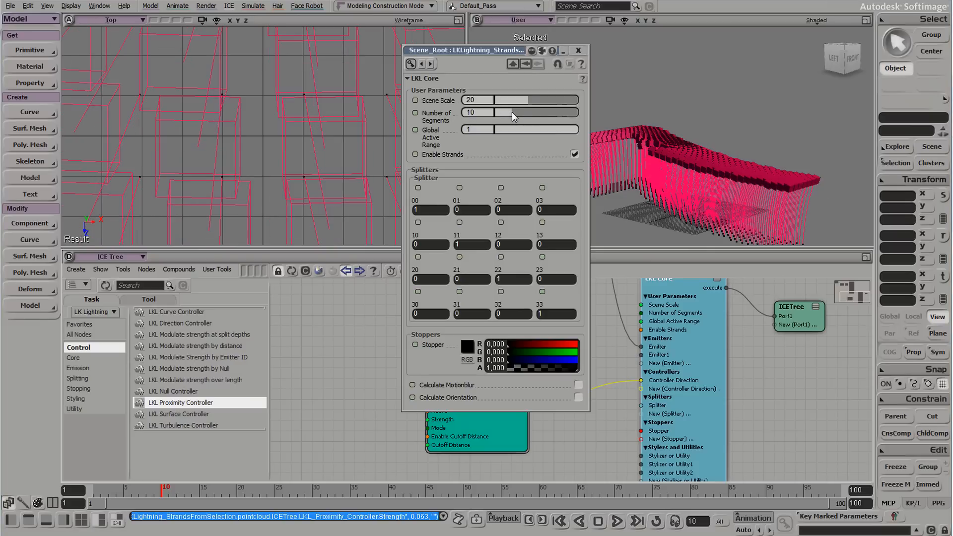
drag(520, 97, 517, 97)
drag(657, 127, 843, 164)
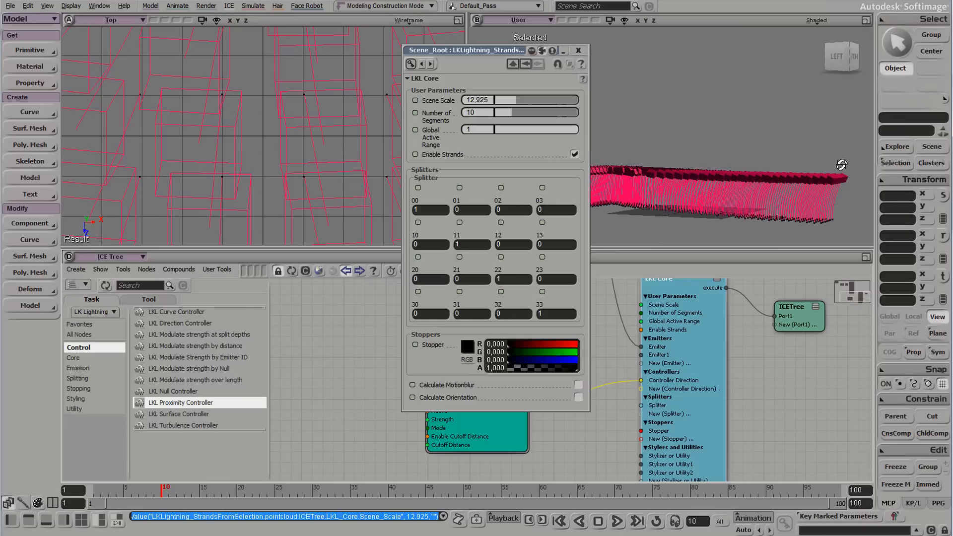
drag(511, 99, 519, 98)
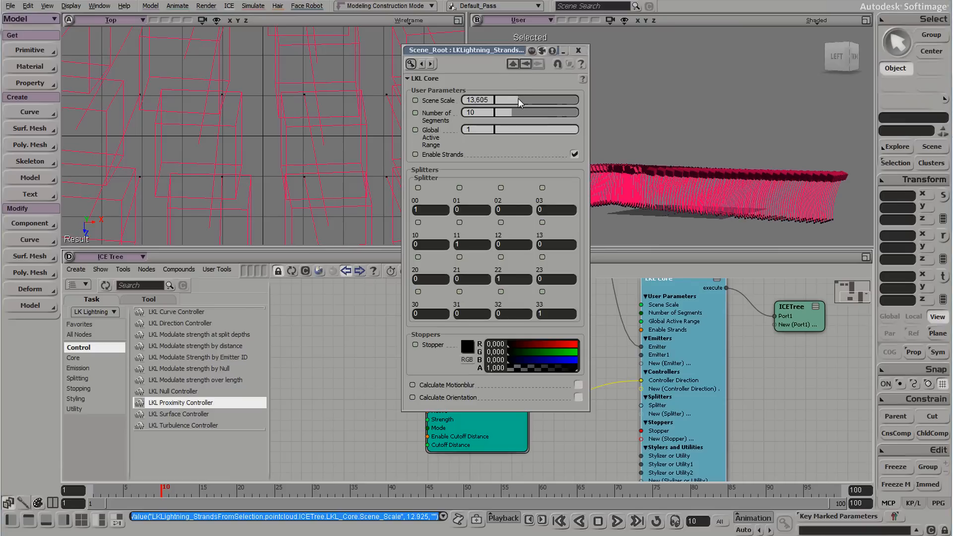
drag(821, 145, 771, 169)
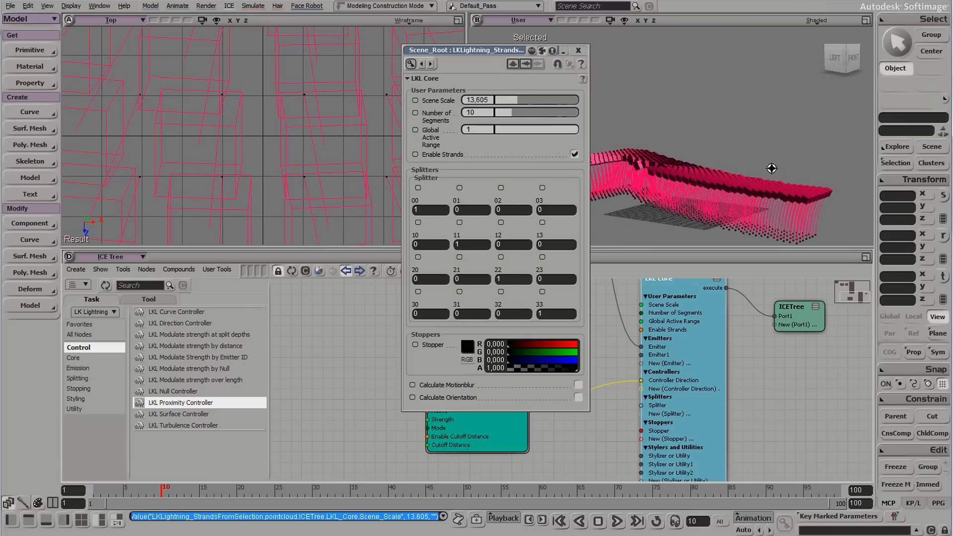
click(579, 50)
Reopen the LKL Proximity Controller's properties and set its Strength to 0.2.
mouse_move(705, 139)
mouse_down()
mouse_move(740, 158)
mouse_move(744, 197)
mouse_up()
right_drag(745, 197, 744, 200)
drag(744, 200, 735, 150)
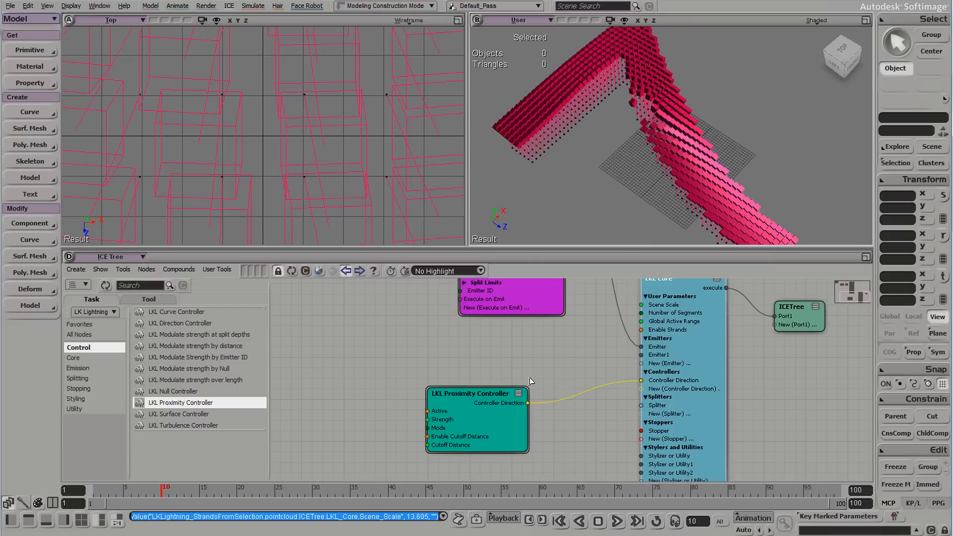
double_click(506, 395)
key(s)
mouse_move(698, 158)
right_down()
mouse_move(666, 87)
mouse_move(671, 92)
right_up()
click(483, 103)
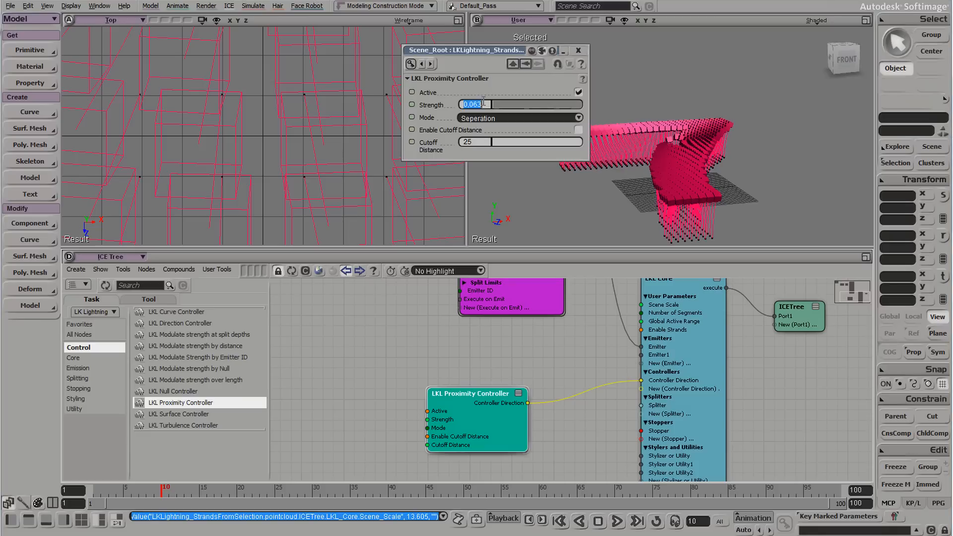
text(0,2)
key(Return)
mouse_move(791, 151)
right_down()
mouse_move(812, 189)
mouse_move(722, 170)
mouse_move(757, 160)
mouse_move(703, 104)
mouse_move(685, 125)
right_up()
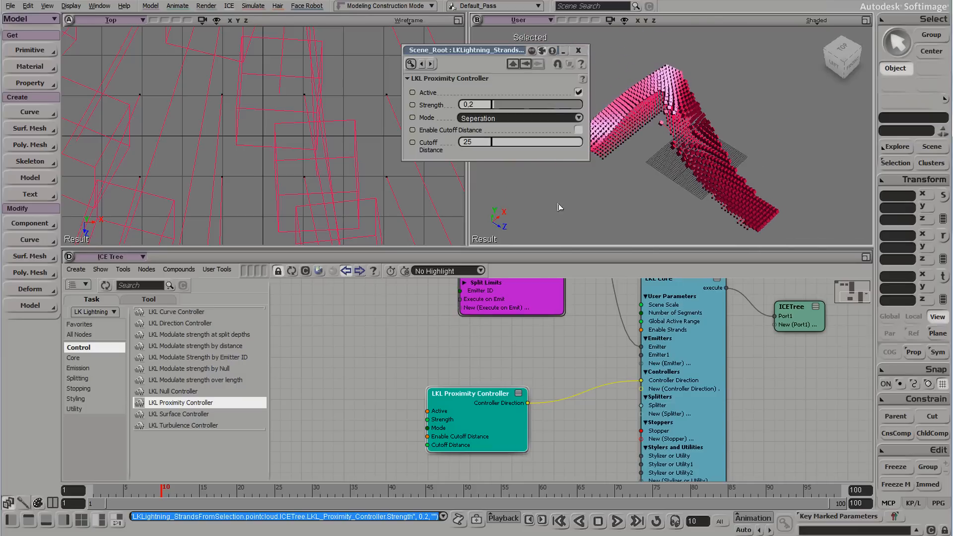
Enlarge the User viewport in both directions and move the property window away from the strands.
drag(471, 208, 383, 208)
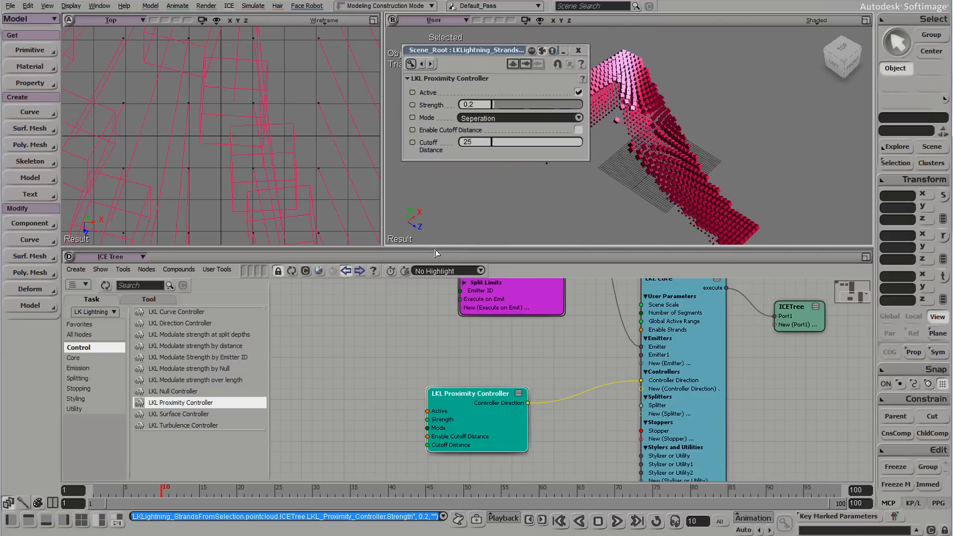
drag(435, 250, 435, 261)
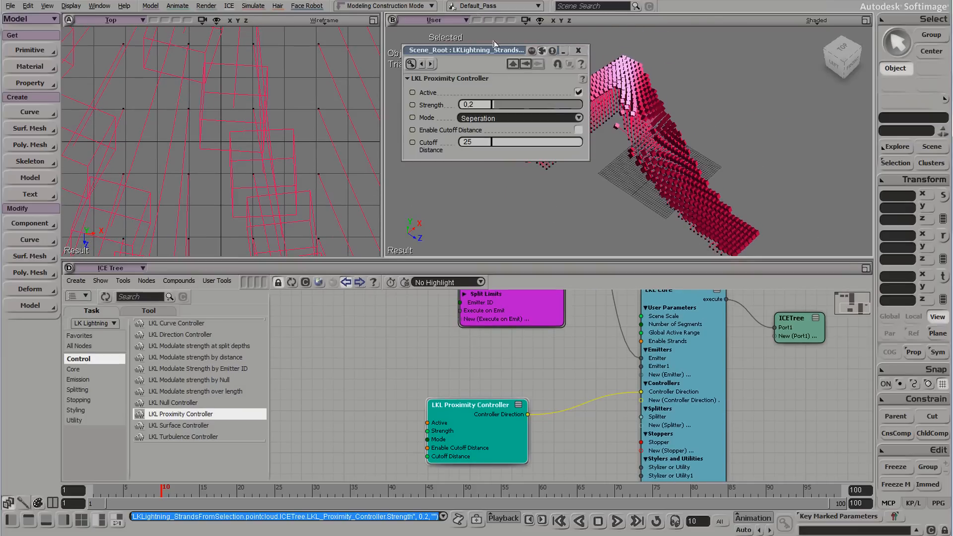
drag(488, 52, 368, 81)
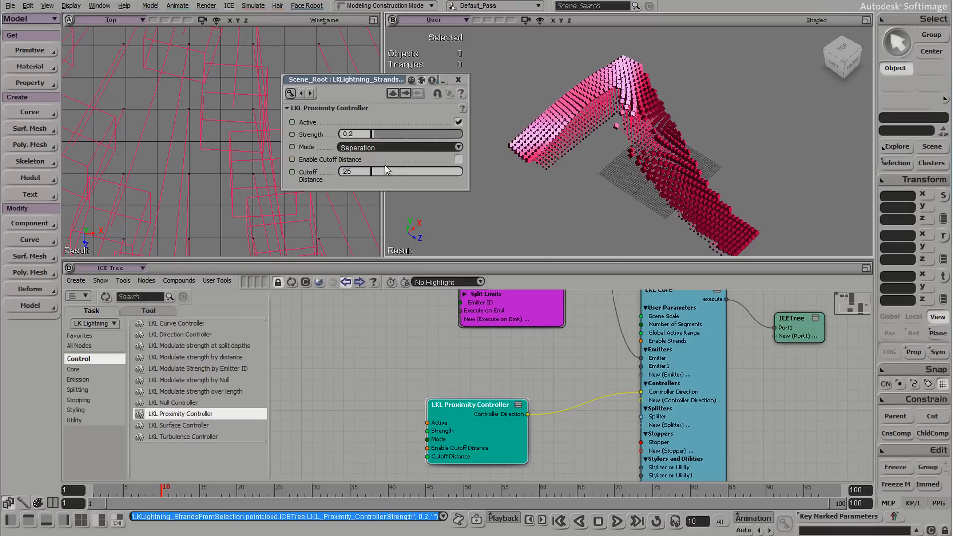
Enable the Proximity Controller's Cutoff Distance and lower it to 6.736.
click(457, 160)
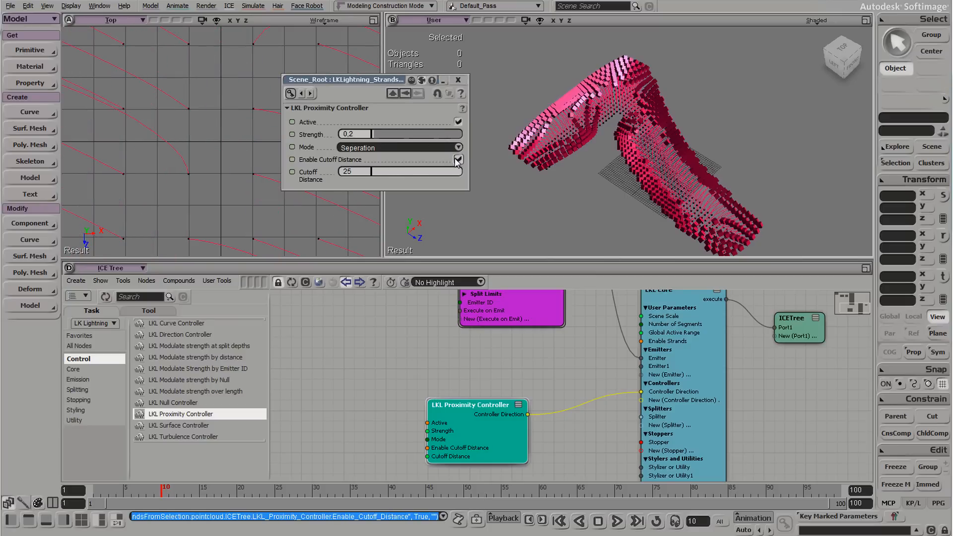
right_drag(661, 183, 670, 212)
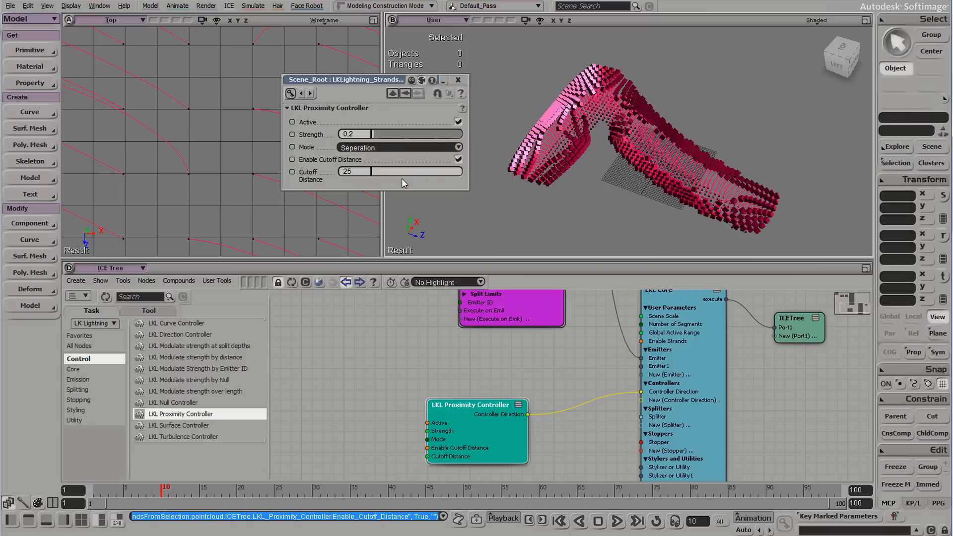
drag(433, 169, 395, 166)
drag(640, 119, 624, 144)
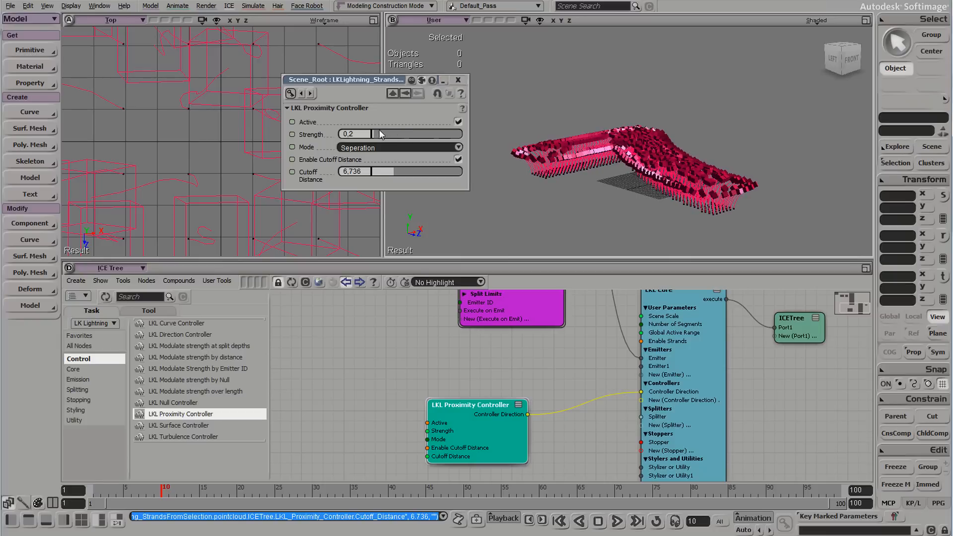
Lower the Proximity Controller's Strength to 0.18 and further to 0.16.
click(360, 134)
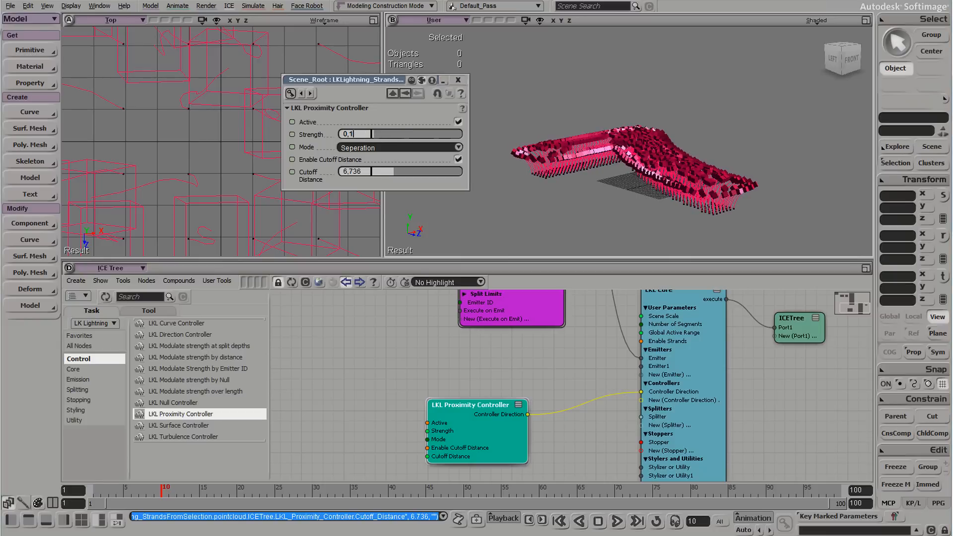
key(Return)
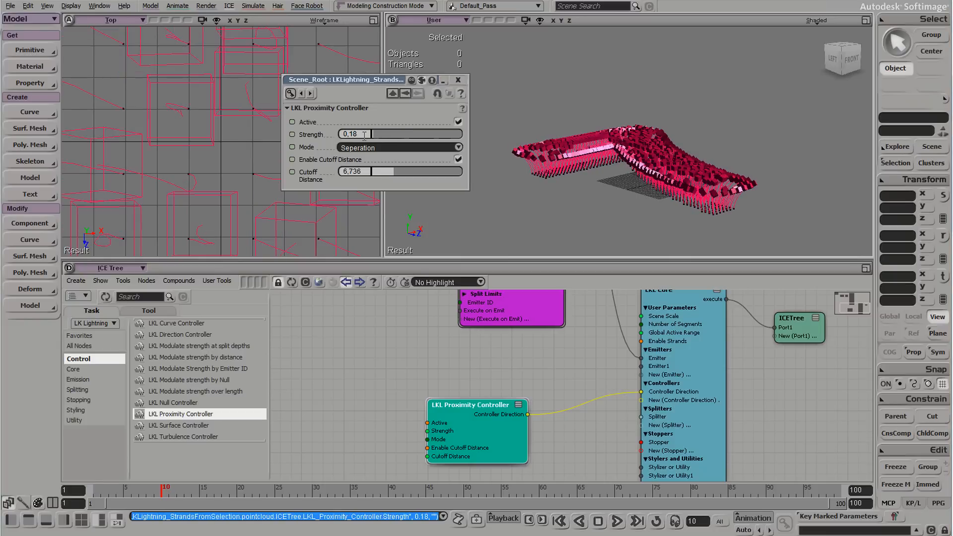
text(6)
key(Return)
drag(726, 147, 480, 147)
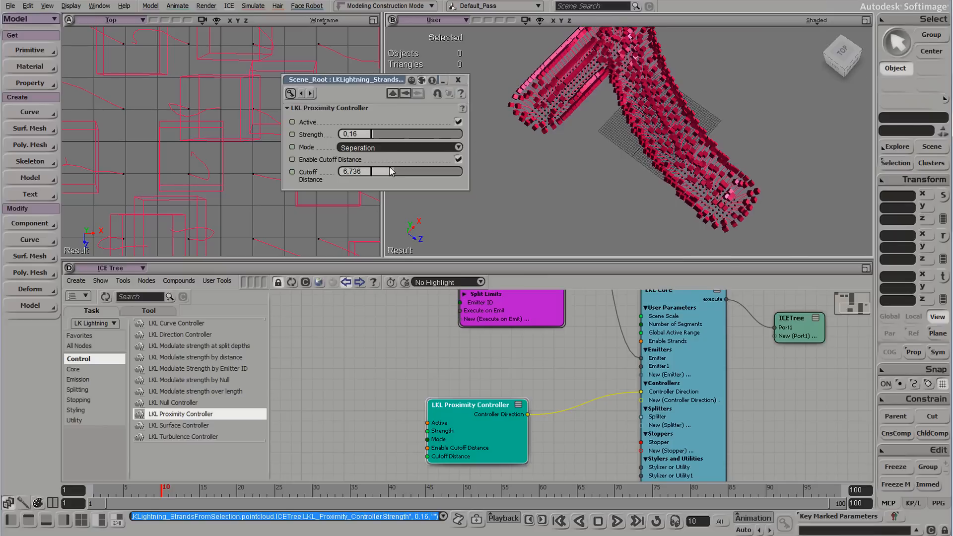
Raise the Proximity Controller's Cutoff Distance to 9.302, inspect the separated strands, and close the properties.
mouse_move(386, 170)
mouse_down()
mouse_move(416, 171)
mouse_move(403, 170)
mouse_up()
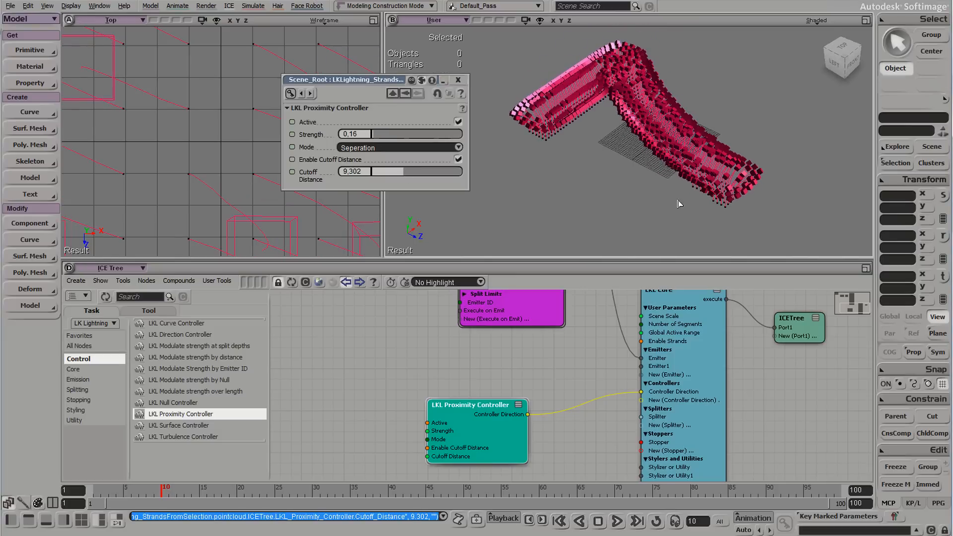
middle_drag(679, 204, 487, 213)
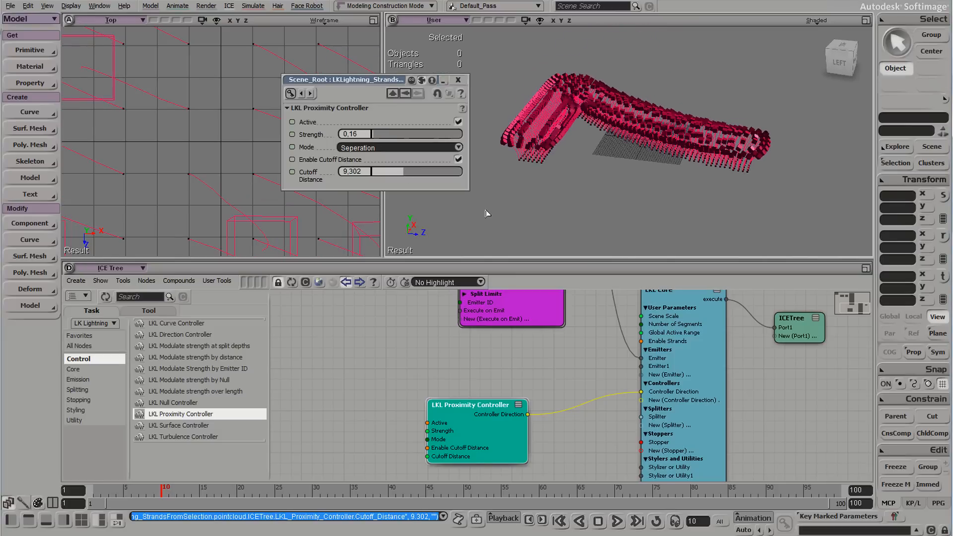
click(723, 212)
middle_drag(641, 175, 622, 198)
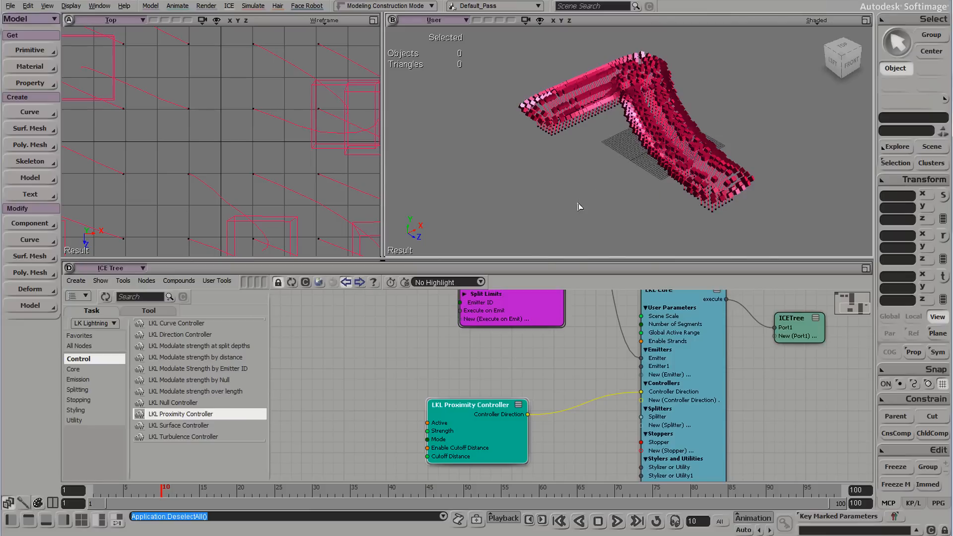
Create a null and place it beside the 7-shaped strands at about X -52.4, Z 8.2.
click(30, 51)
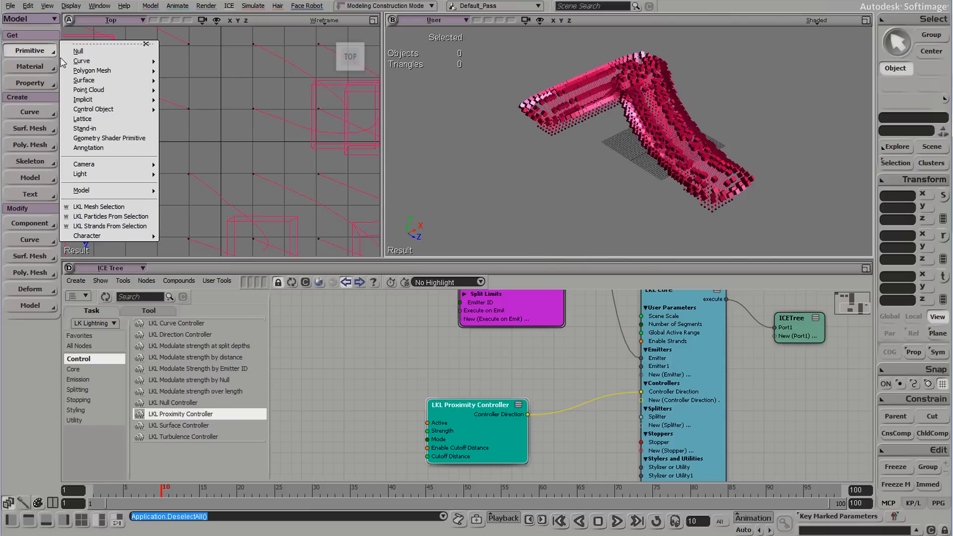
click(89, 50)
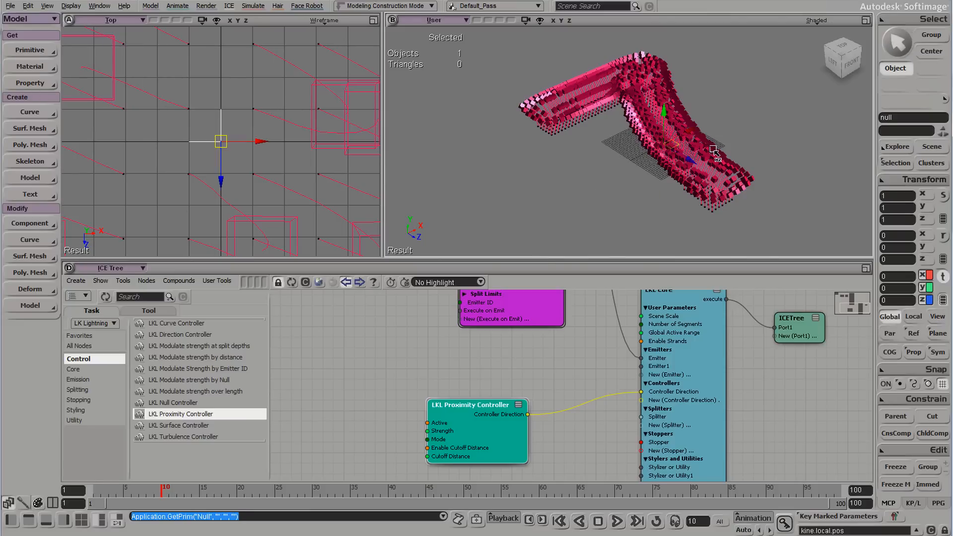
drag(643, 202, 598, 228)
Set the null's primary display icon to Rings with a size of 13.284.
key(Return)
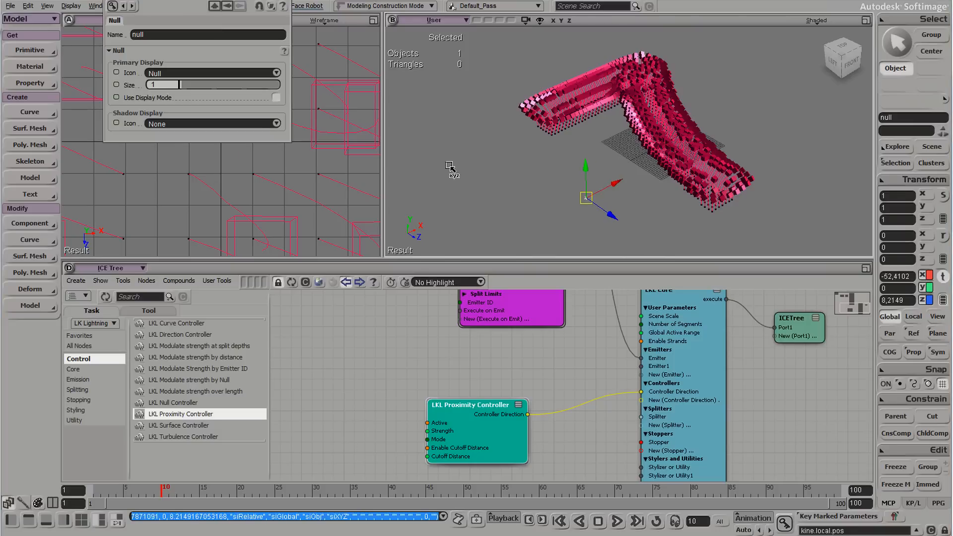
click(199, 74)
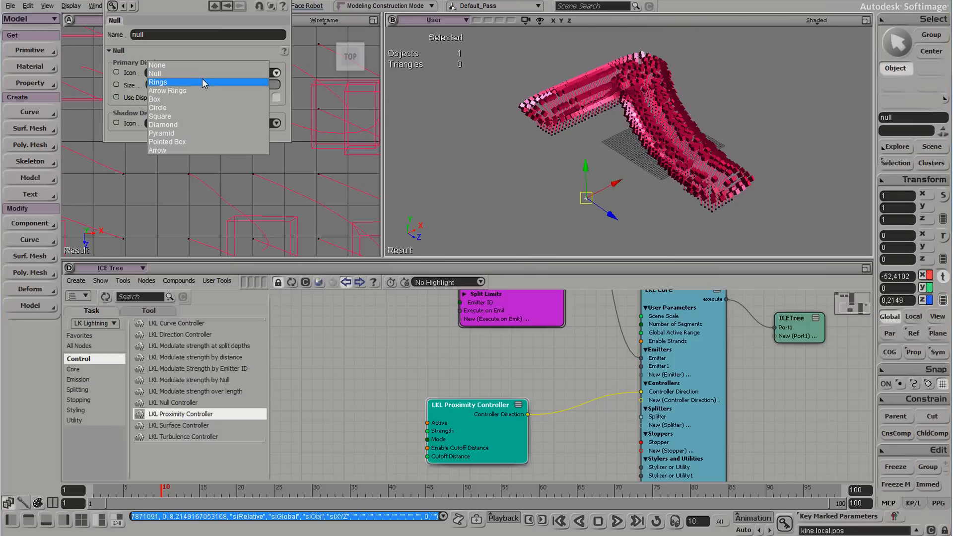
click(201, 82)
mouse_move(191, 83)
mouse_down()
mouse_move(265, 87)
mouse_move(205, 84)
mouse_up()
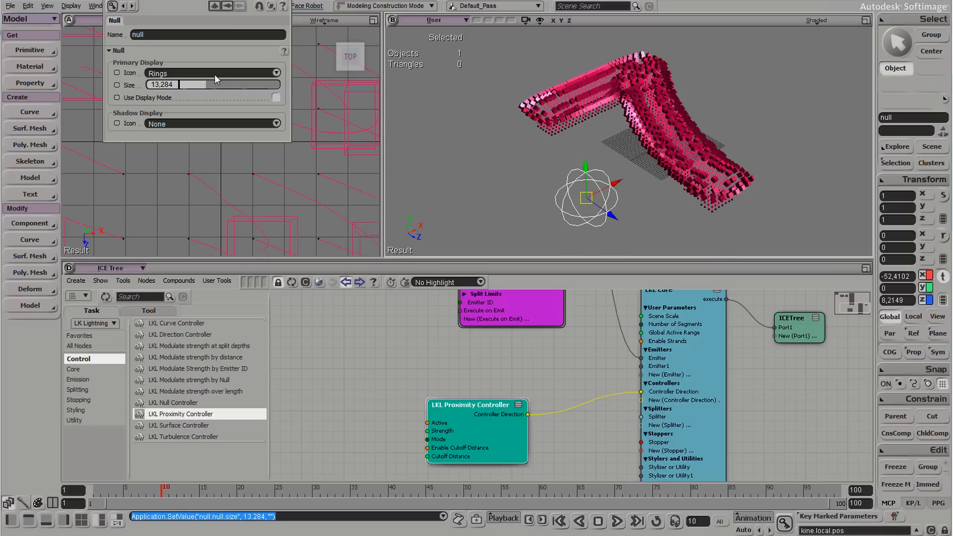
click(214, 74)
click(189, 58)
key(ctrl+z)
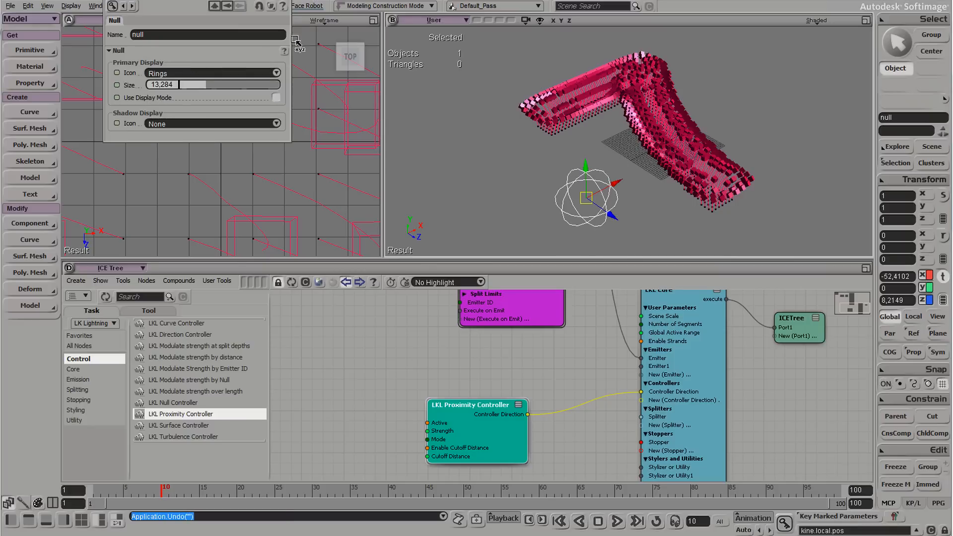
Bring the null into the ICE Tree as a Get node and arrange it above the LKL Proximity Controller.
key(space)
middle_drag(558, 210, 594, 201)
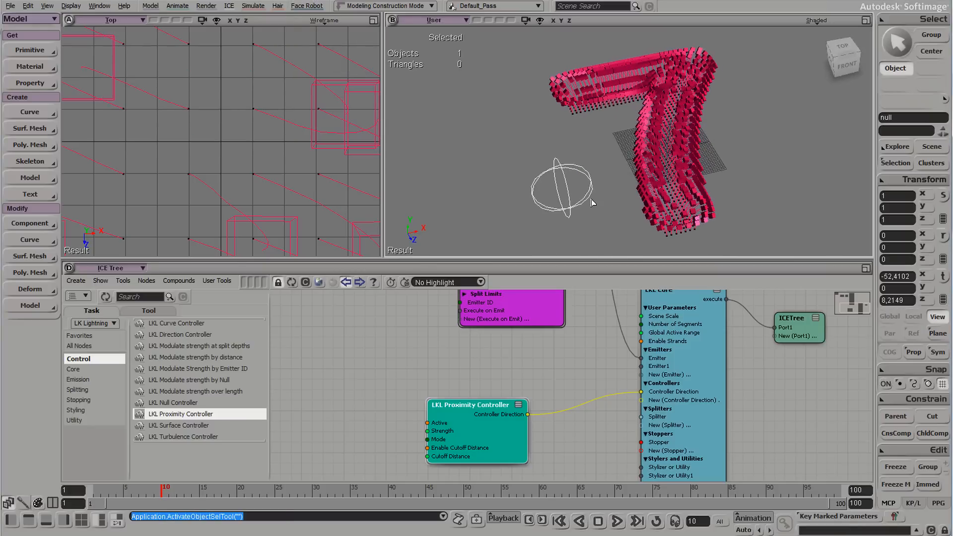
key(F3)
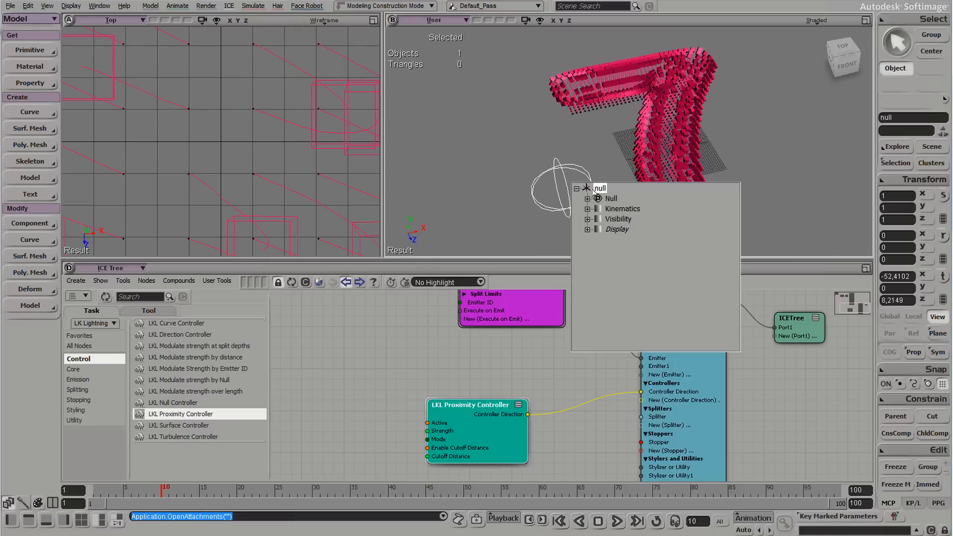
drag(532, 368, 532, 370)
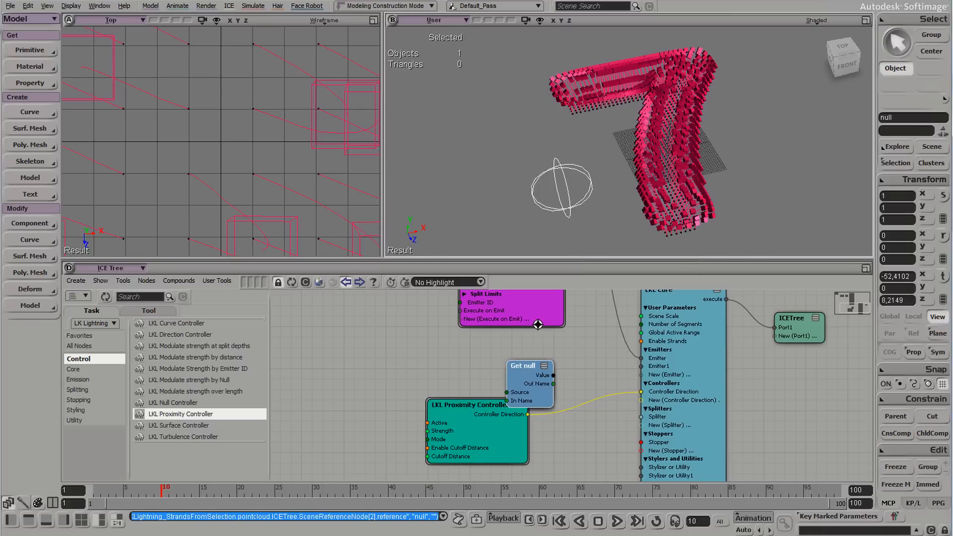
middle_drag(469, 427, 518, 362)
drag(518, 362, 446, 393)
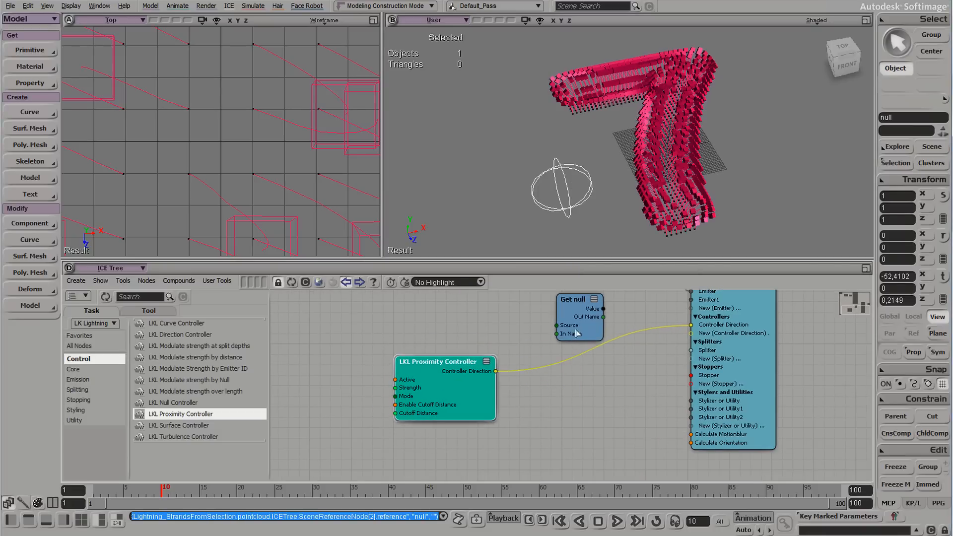
drag(576, 318, 450, 321)
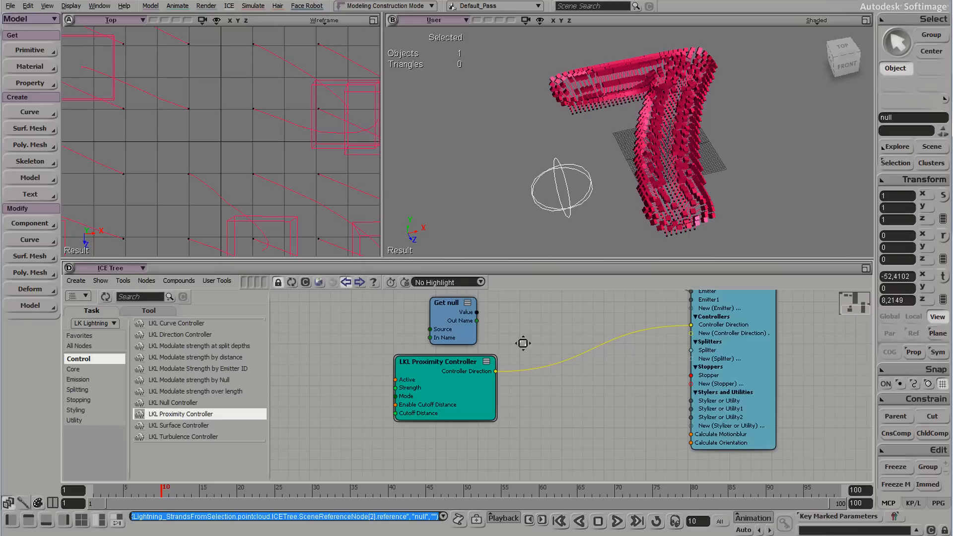
middle_drag(523, 343, 519, 357)
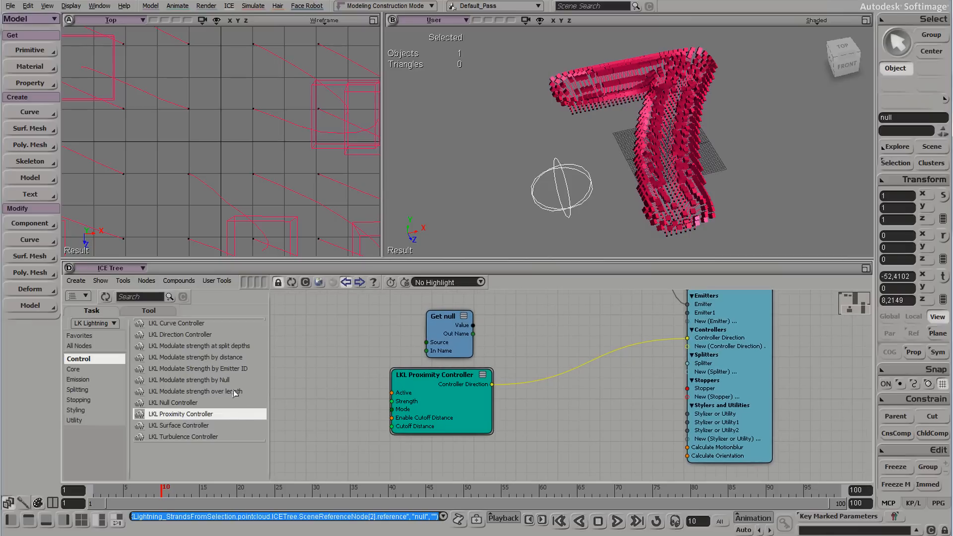
Insert an LKL Modulate strength by Null node between the Proximity Controller and the core's Controller Direction port.
click(169, 380)
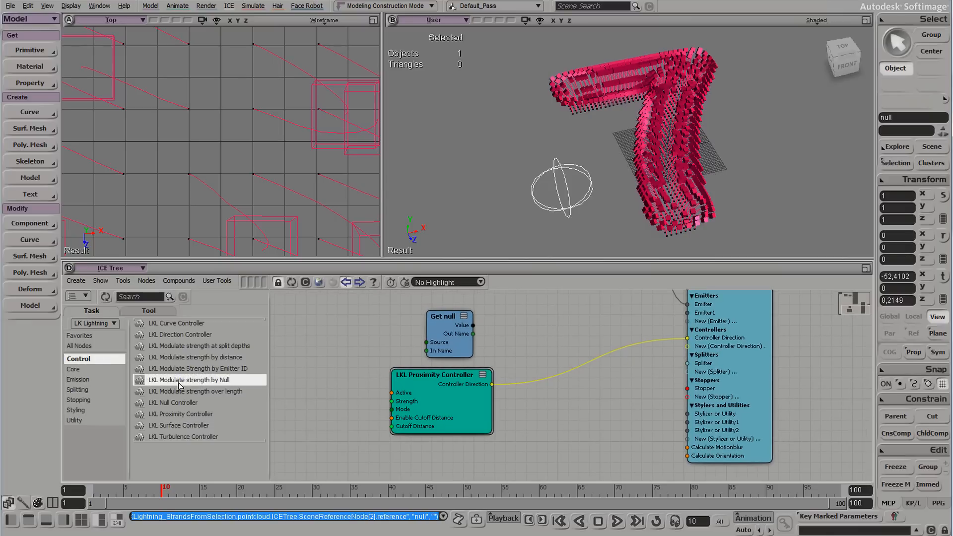
drag(184, 385, 593, 340)
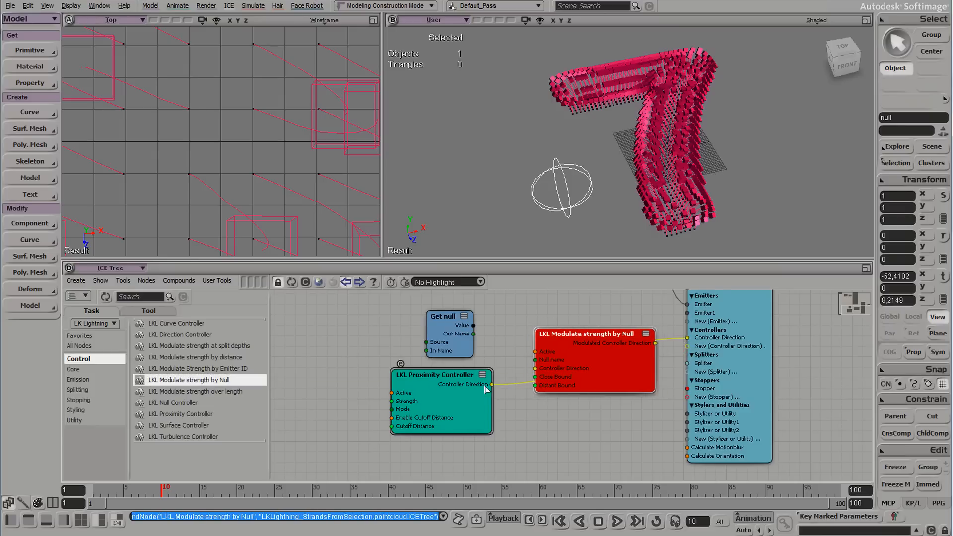
drag(492, 385, 549, 373)
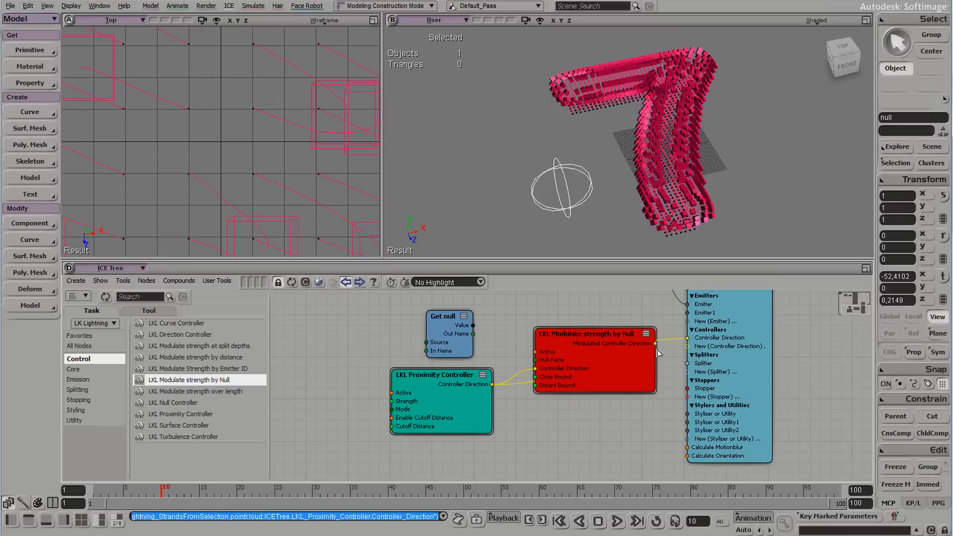
drag(691, 342, 688, 339)
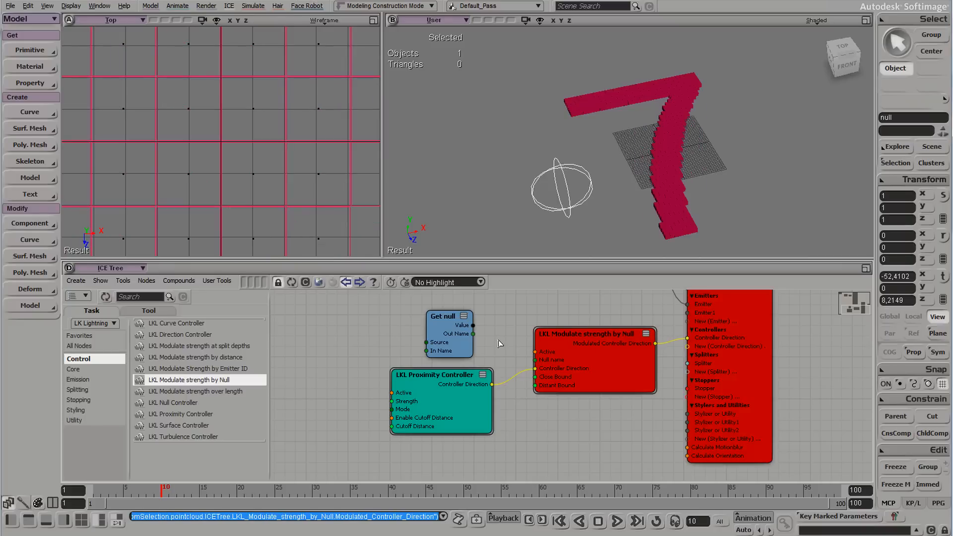
Connect the null's Out Name to the modulator's Null Name and move the null near the 7's foot, about X -30.2, Z 35.2.
drag(515, 337, 465, 338)
drag(537, 351, 548, 361)
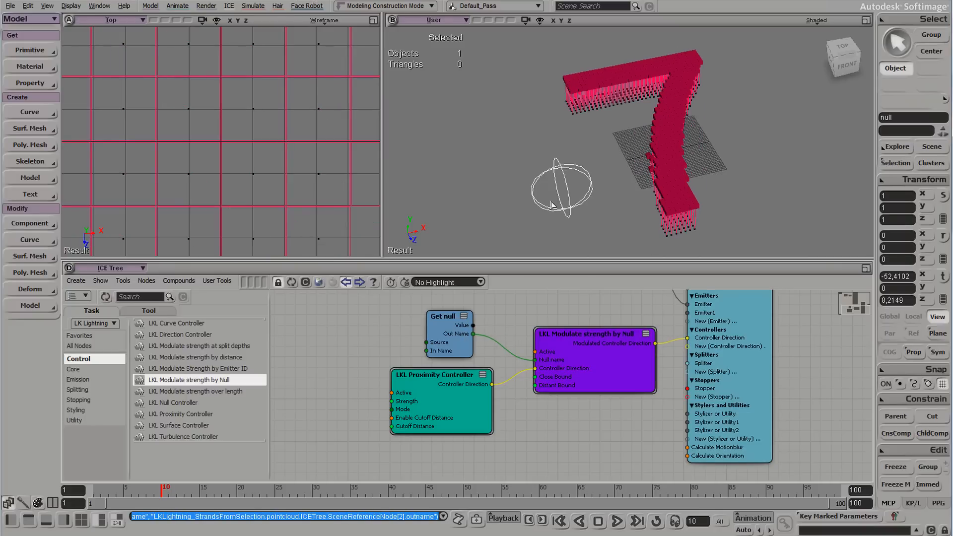
drag(553, 205, 663, 241)
key(v)
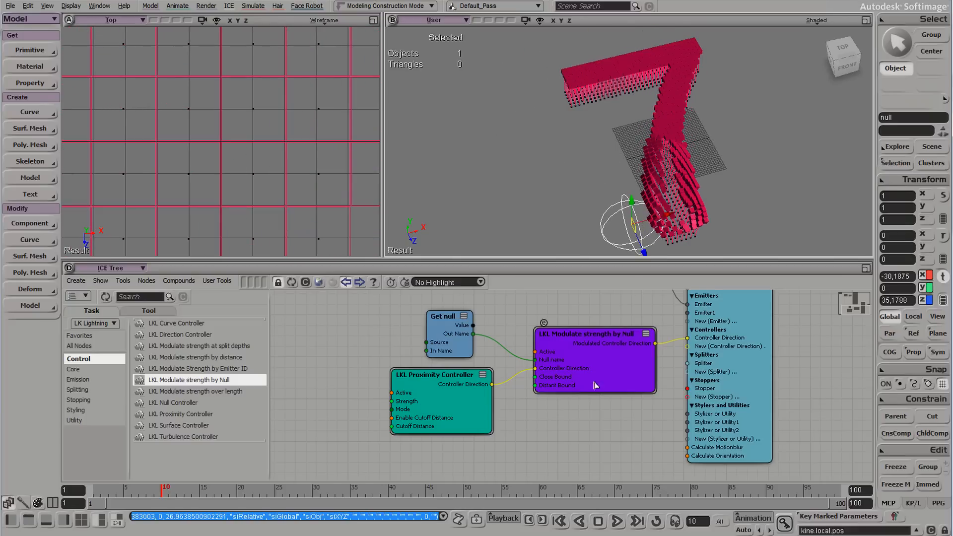
Open the LKL Modulate strength by Null properties and inspect the strands around the null from several angles.
double_click(610, 362)
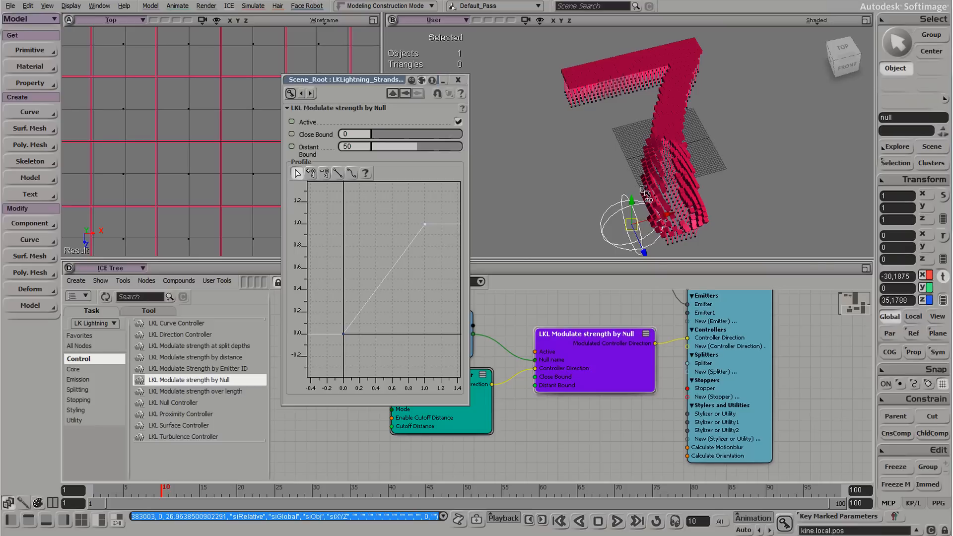
key(o)
drag(661, 143, 693, 162)
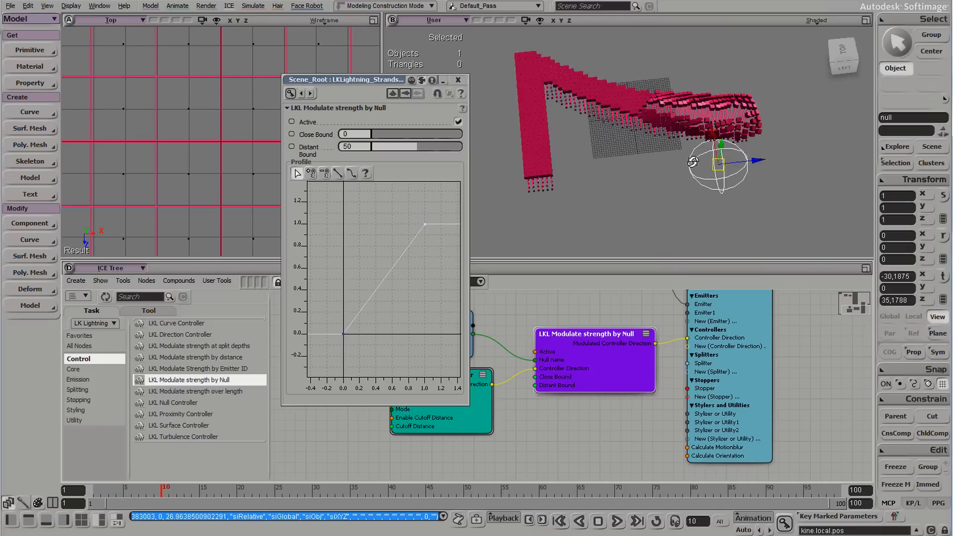
scroll(693, 161, up, 5)
key(v)
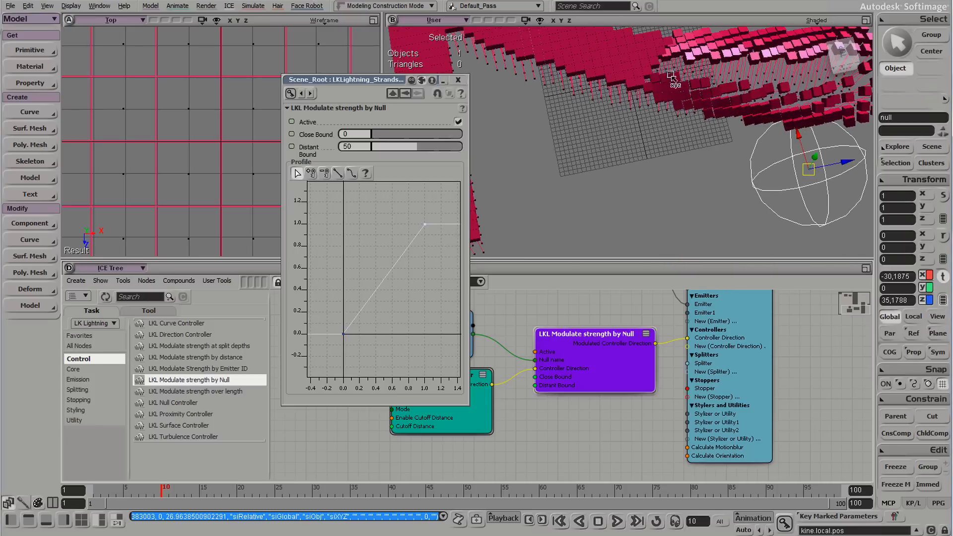
key(o)
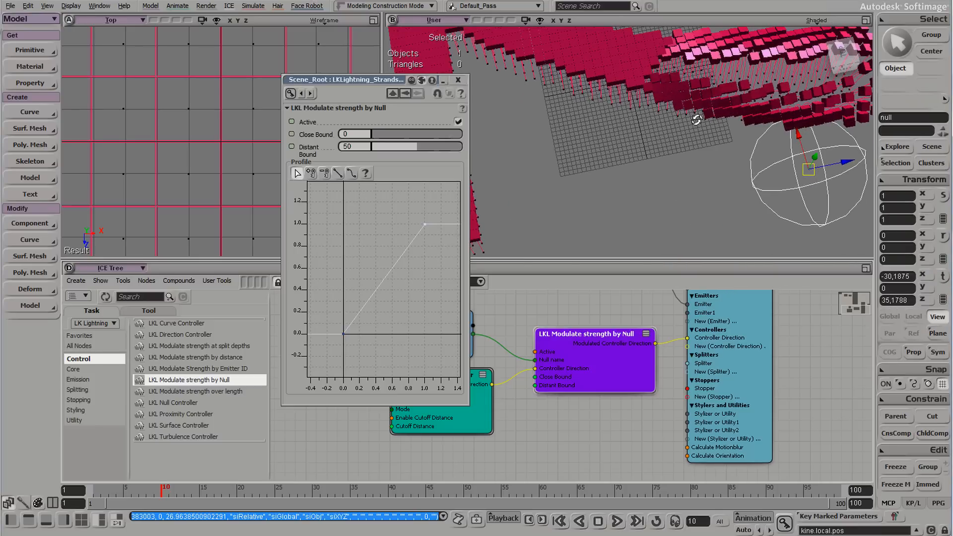
drag(697, 119, 702, 149)
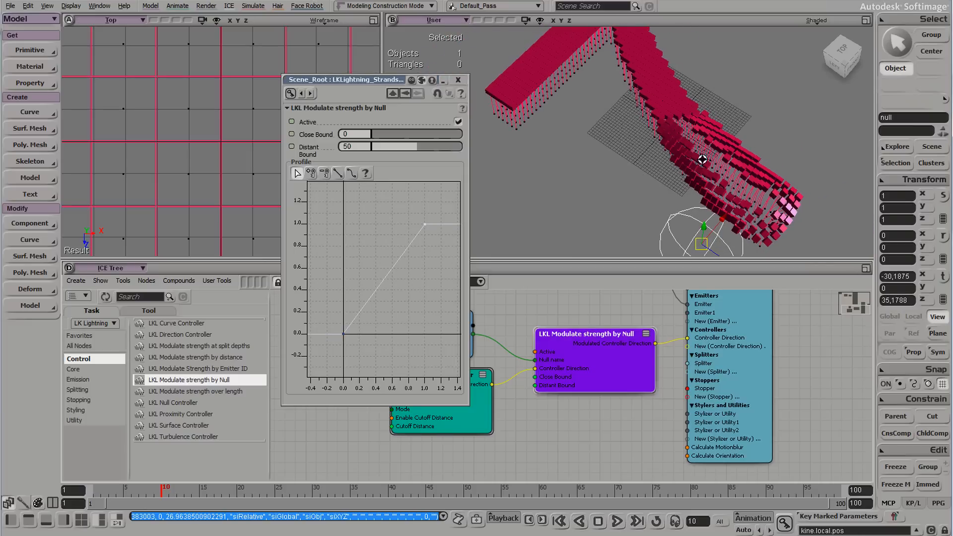
drag(675, 199, 655, 178)
key(v)
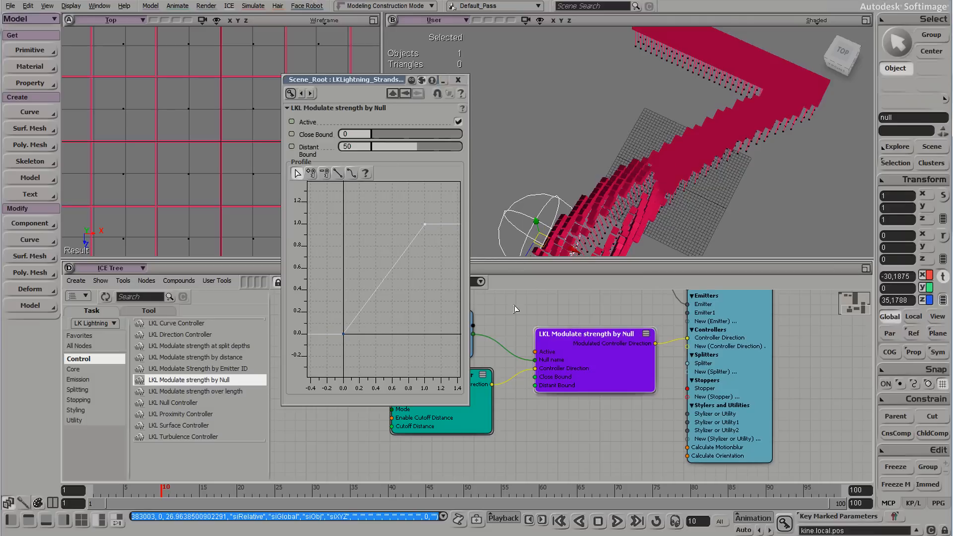
Add a point to the modulator's Profile curve and raise it to about 0.68 at position 0.2.
drag(309, 312, 365, 355)
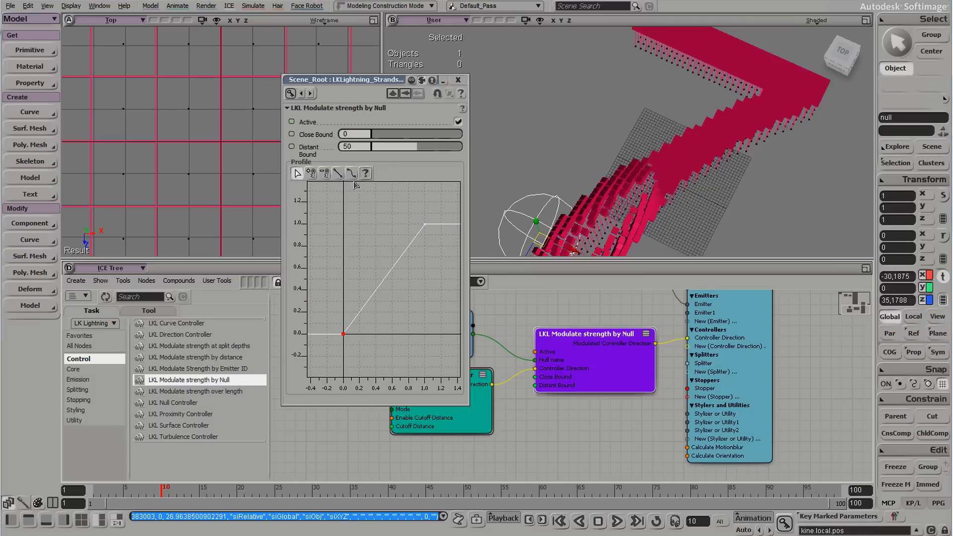
click(311, 173)
click(381, 271)
drag(382, 273, 364, 260)
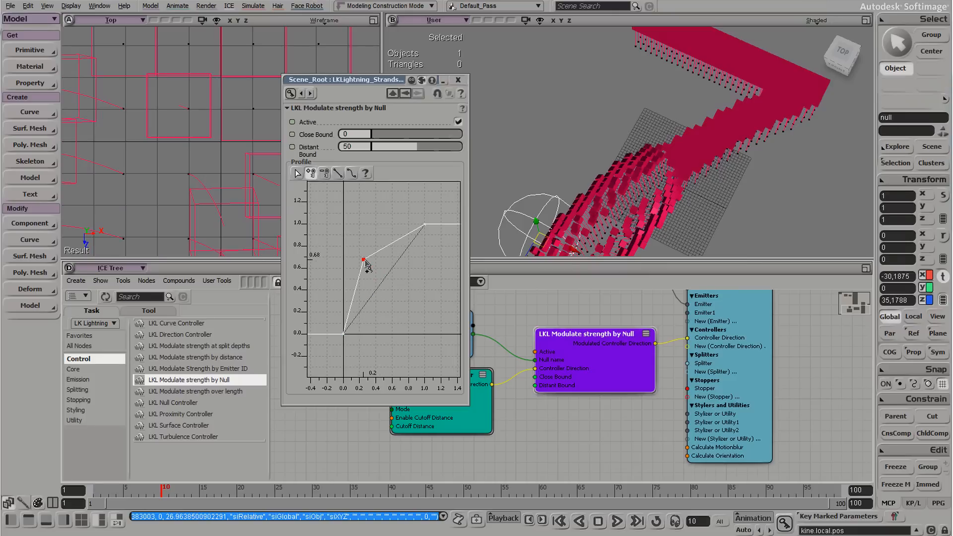
Move the null alongside the 7's stem to about X -37.5, Y 8, Z 17.5.
drag(631, 159, 626, 100)
key(s)
drag(627, 186, 650, 143)
Lower the added Profile point to about 0.13 and shape the segment after it with a curve handle.
click(364, 259)
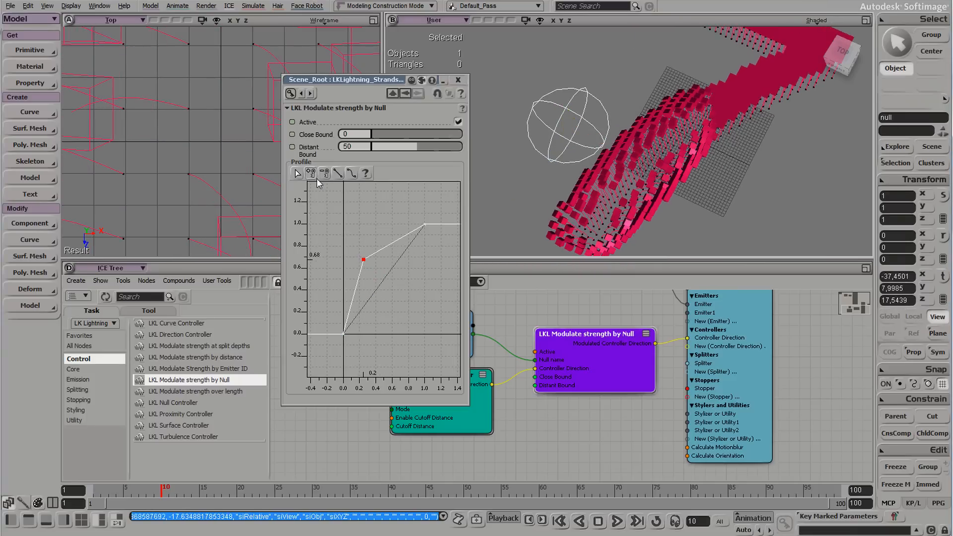
drag(366, 260, 363, 324)
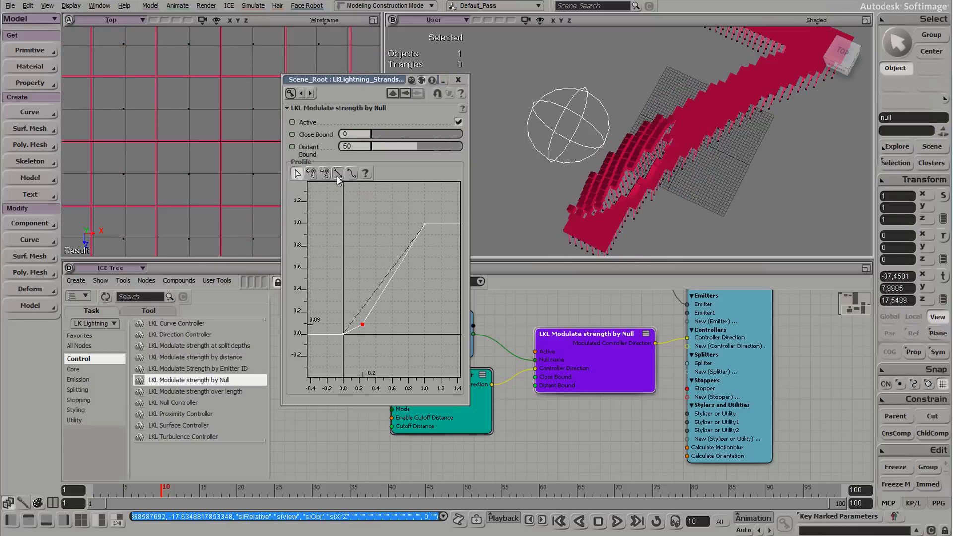
click(351, 175)
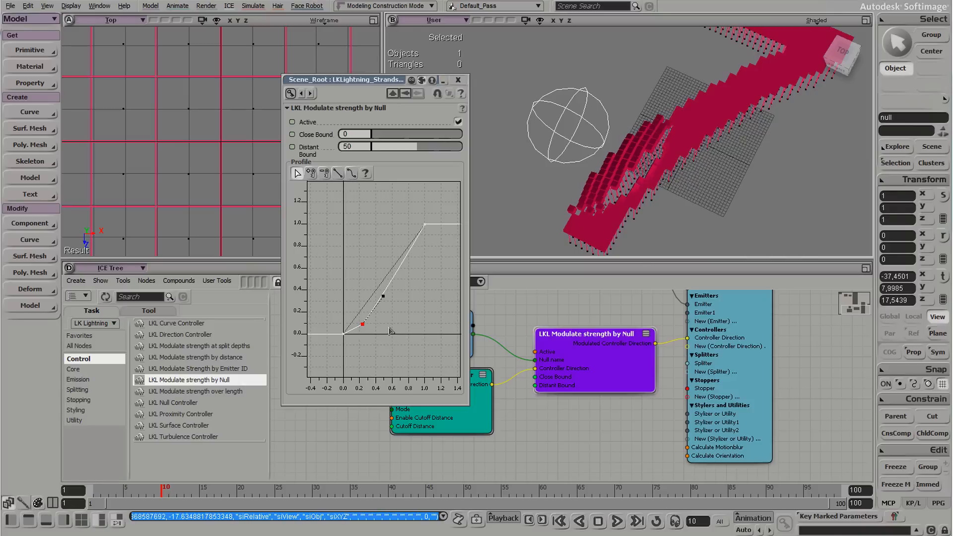
drag(384, 297, 395, 286)
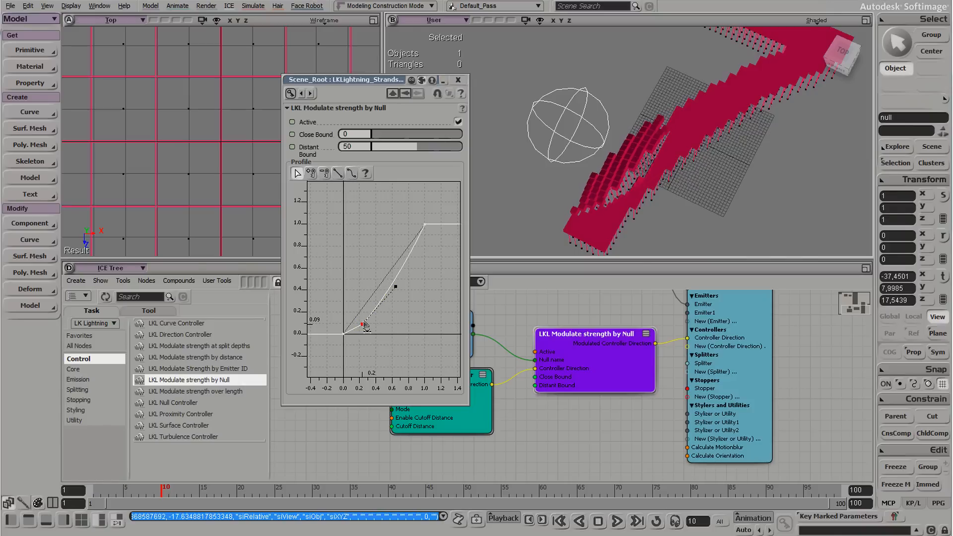
mouse_move(363, 326)
mouse_down()
mouse_move(350, 329)
mouse_move(357, 321)
mouse_up()
Examine close up how the box strands spread near the null with the adjusted profile.
right_drag(645, 179, 633, 137)
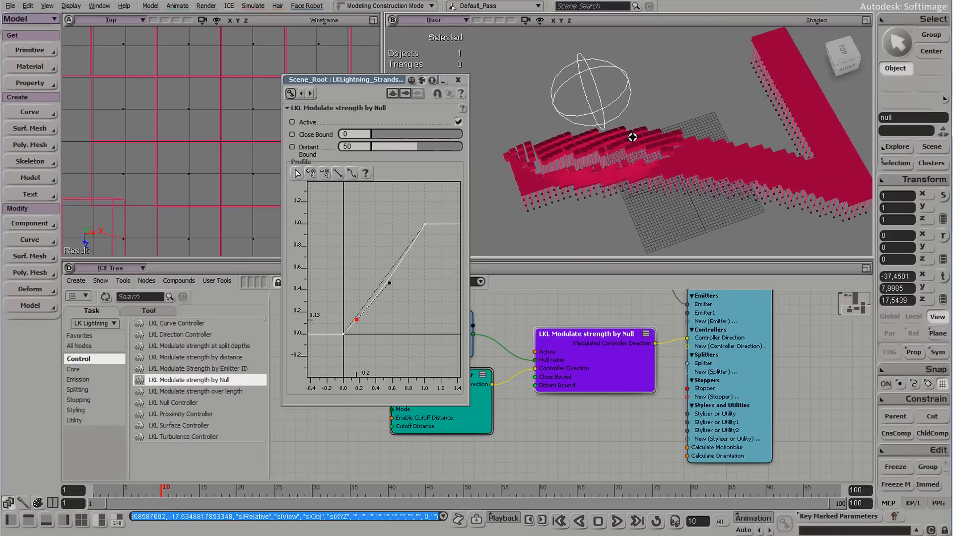
middle_drag(633, 138, 545, 177)
right_drag(545, 177, 687, 212)
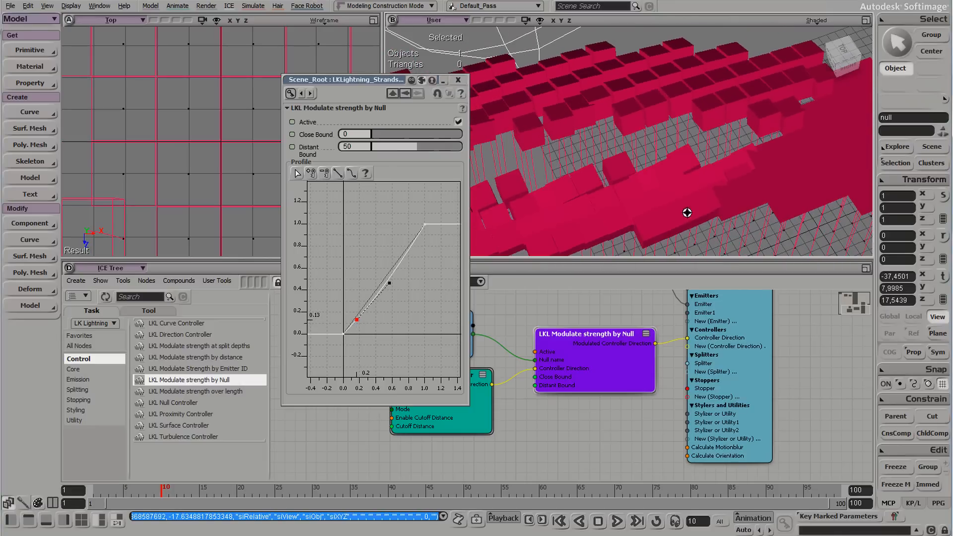
right_drag(653, 184, 818, 126)
middle_drag(817, 125, 662, 177)
click(773, 133)
right_drag(662, 177, 733, 146)
Select only the null and move it to the 7's upper corner, about X 12.8, Z -44.5.
drag(638, 167, 654, 195)
middle_drag(654, 196, 666, 133)
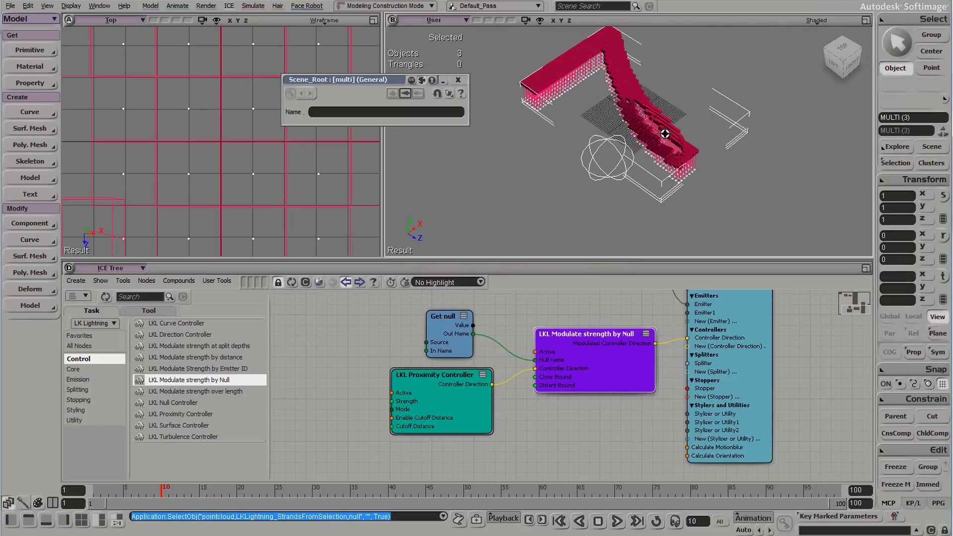
mouse_move(663, 145)
mouse_down()
mouse_move(657, 134)
mouse_move(655, 159)
mouse_up()
drag(576, 144, 588, 161)
key(v)
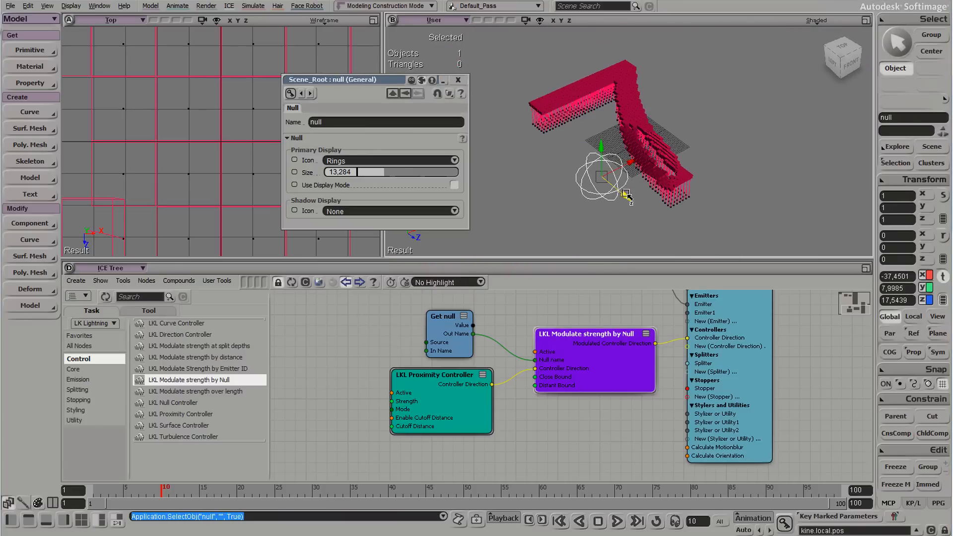
drag(625, 195, 627, 107)
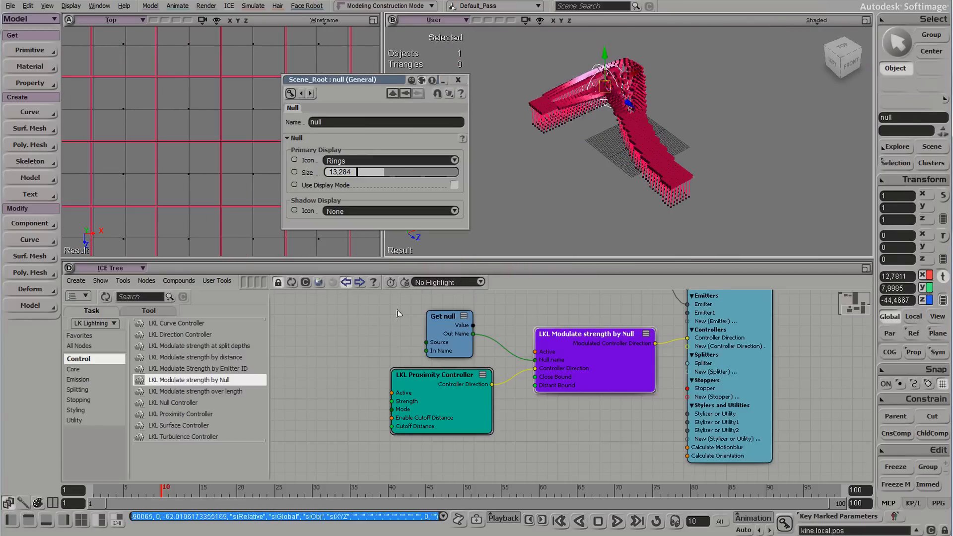
Move the null well clear of the 7 near the foot of its stem, to about X -91.1, Y 8, Z 36.
drag(161, 495, 185, 496)
right_drag(751, 136, 640, 174)
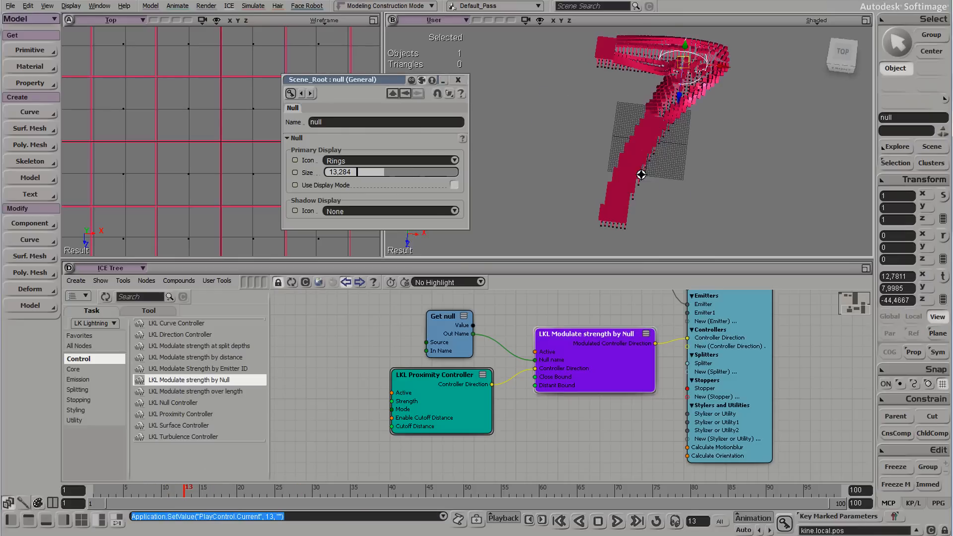
drag(692, 70, 568, 220)
key(s)
right_drag(567, 219, 687, 139)
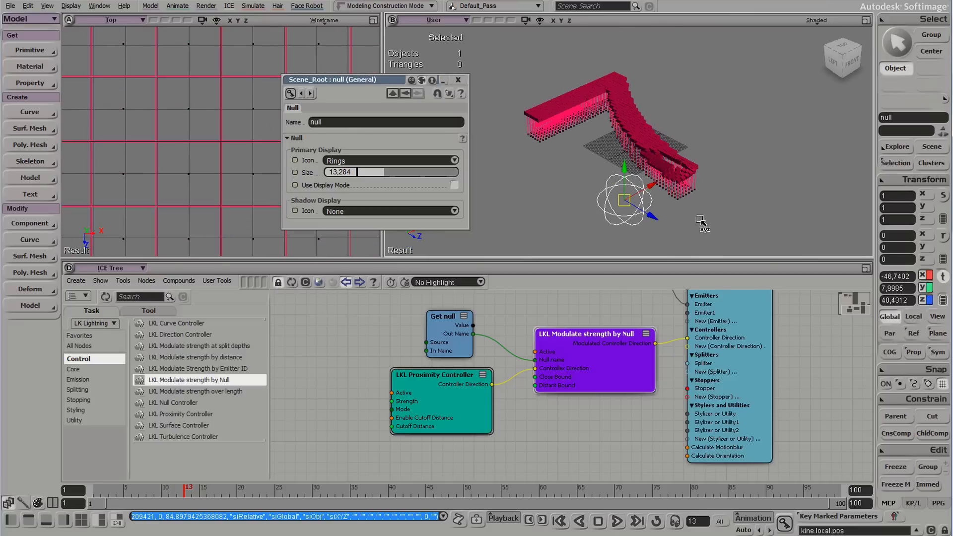
key(s)
right_drag(702, 224, 622, 217)
drag(644, 207, 547, 228)
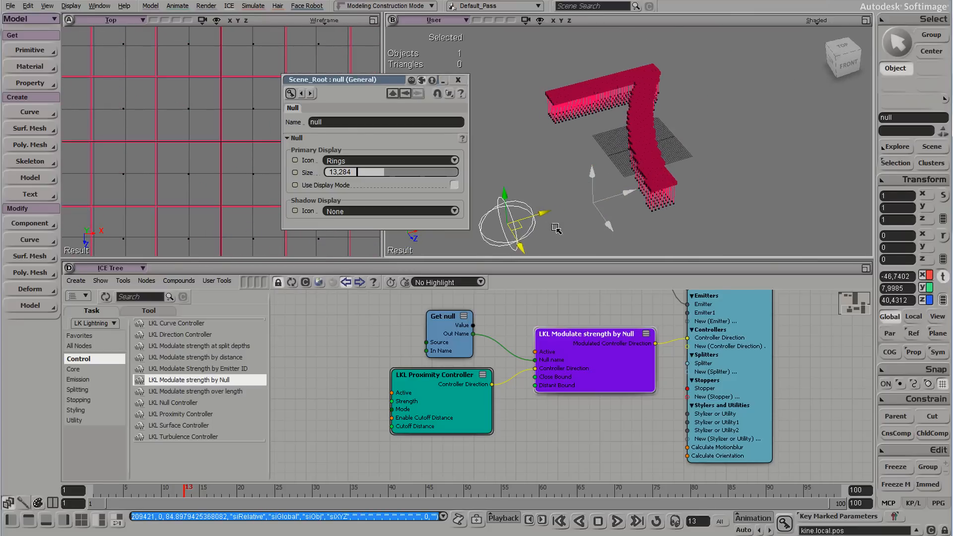
key(space)
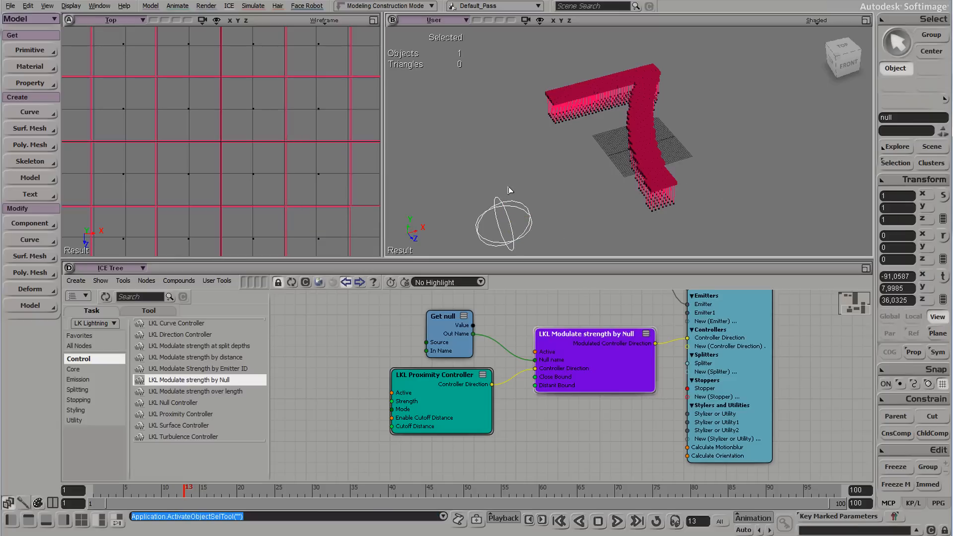
Show the null's keyable parameters and key its Position X, Y and Z at frame 1.
click(86, 493)
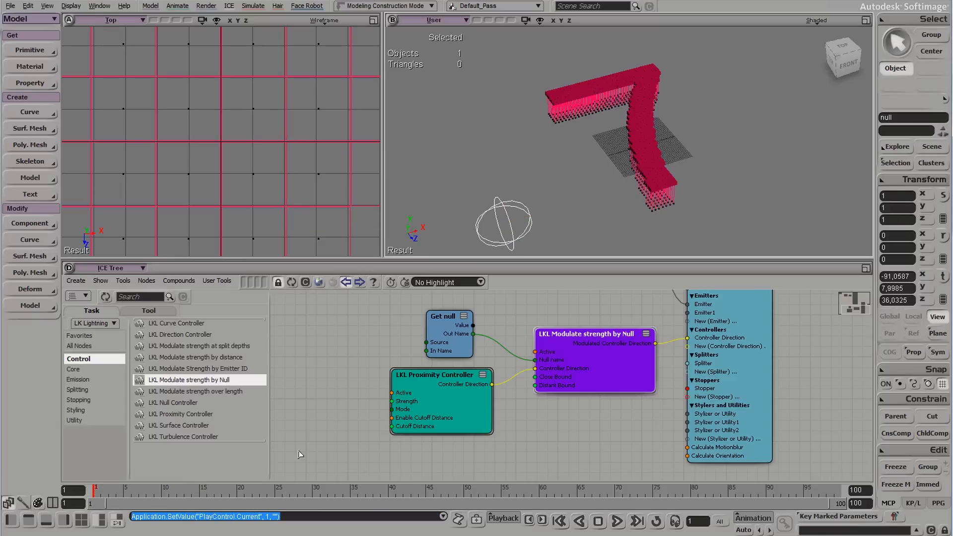
click(913, 503)
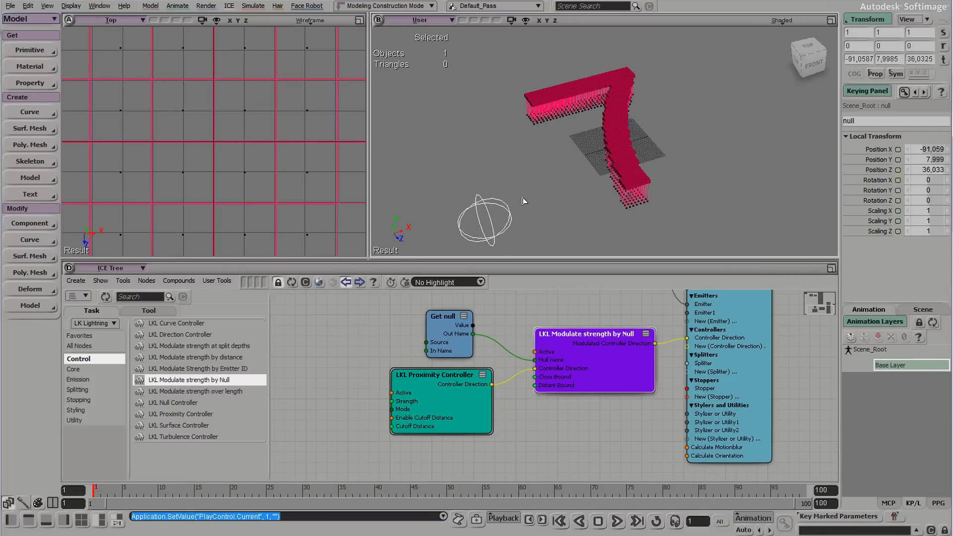
drag(897, 152, 899, 162)
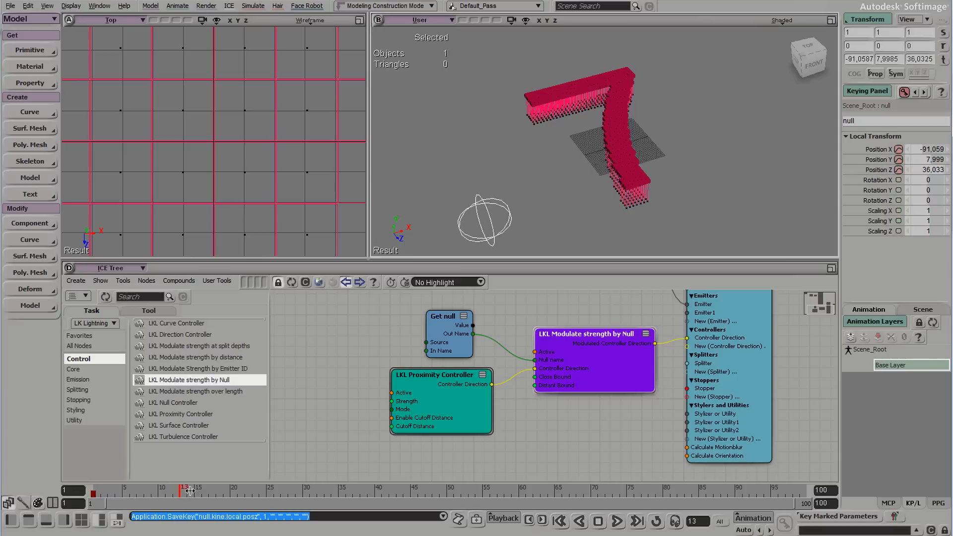
At frame 15, move the null to the stem's lower end, about X -2.3, Y 8, Z 38.1, and key its position.
key(v)
drag(514, 229, 675, 185)
drag(899, 155, 899, 170)
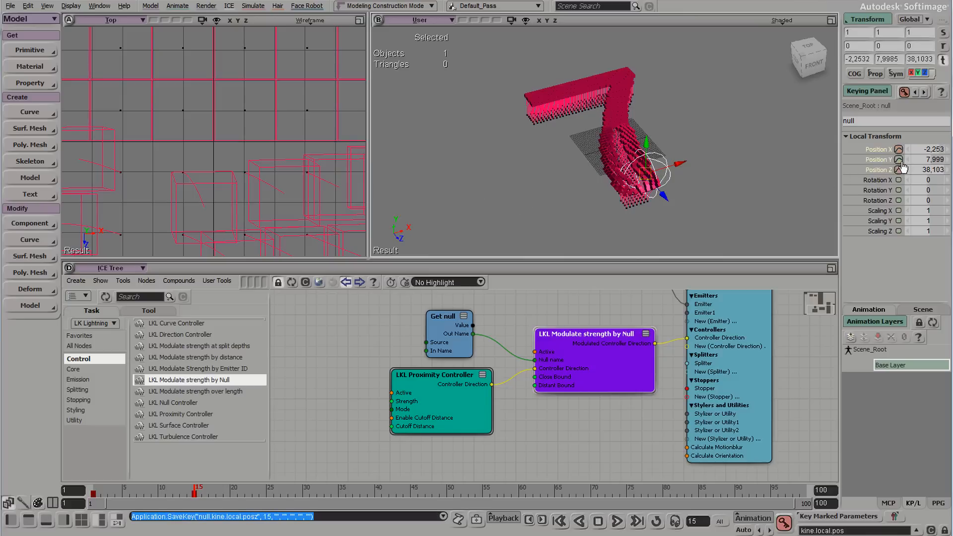
At frame 30, move the null to the middle of the stem, about X 2.4, Y 8, Z 3, and key its position.
click(303, 491)
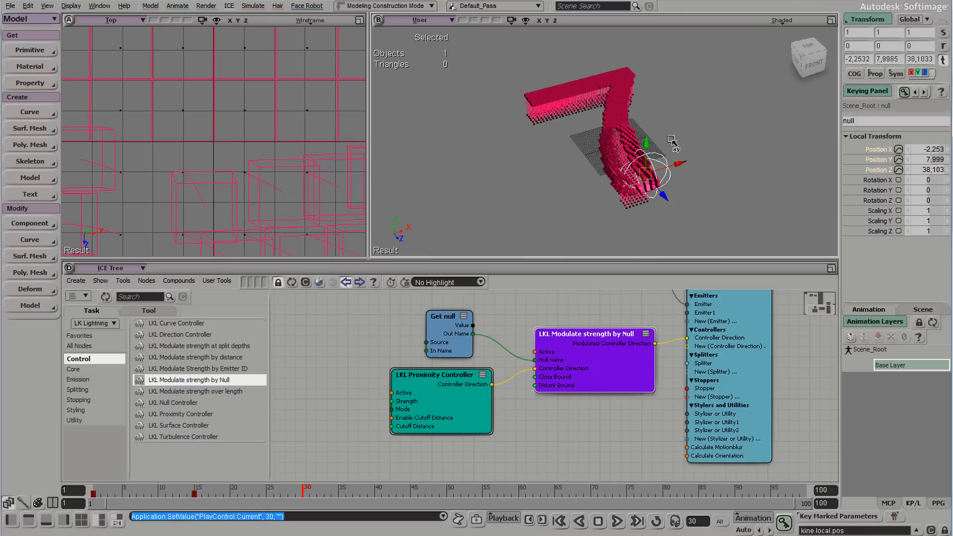
right_drag(696, 190, 634, 179)
drag(601, 233, 630, 177)
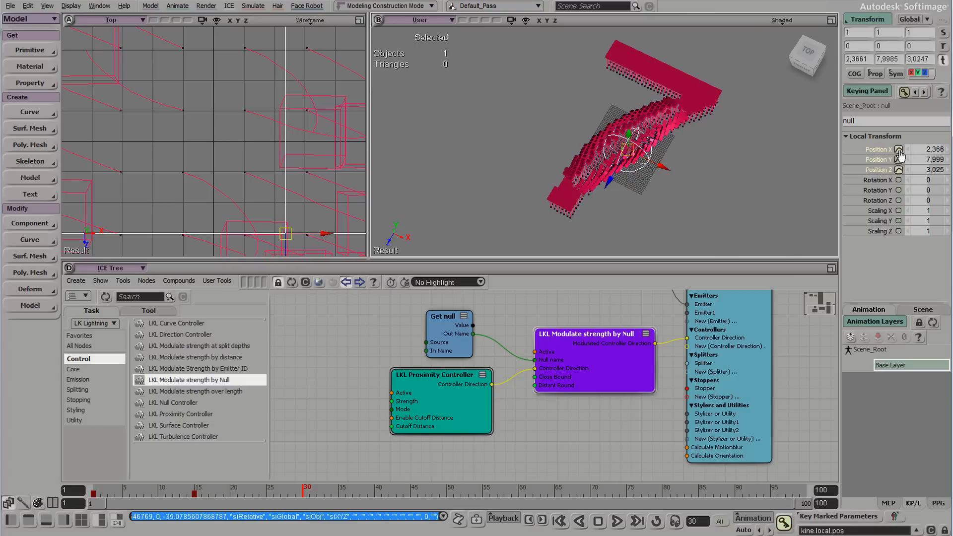
click(899, 149)
click(899, 170)
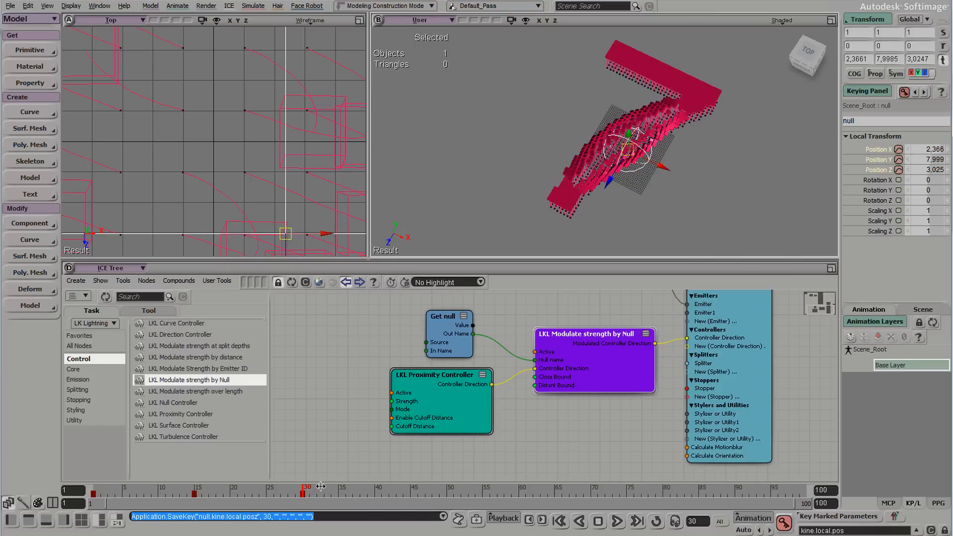
At frame 45, move the null to the 7's upper corner, about X 40.2, Y 8, Z -37.8, and key its position.
drag(668, 170, 693, 155)
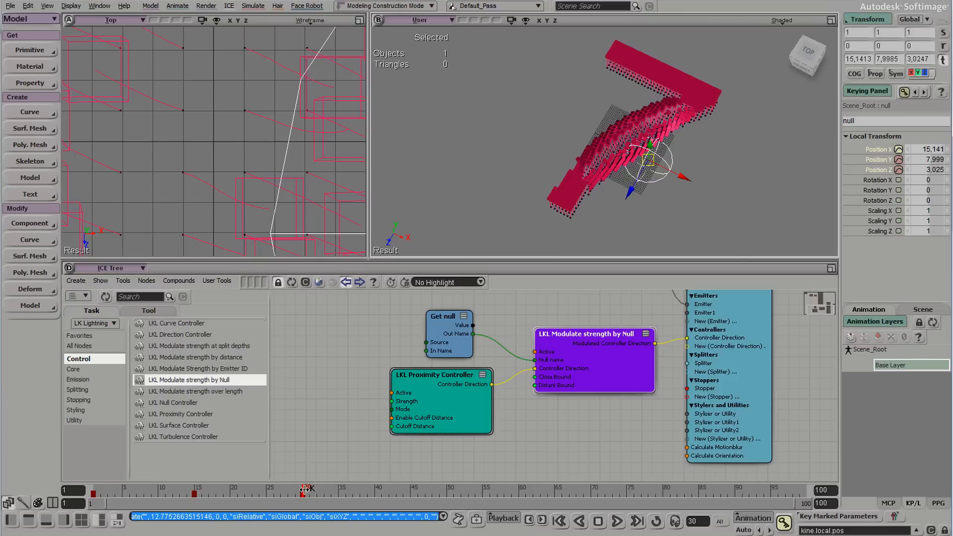
drag(303, 490, 411, 490)
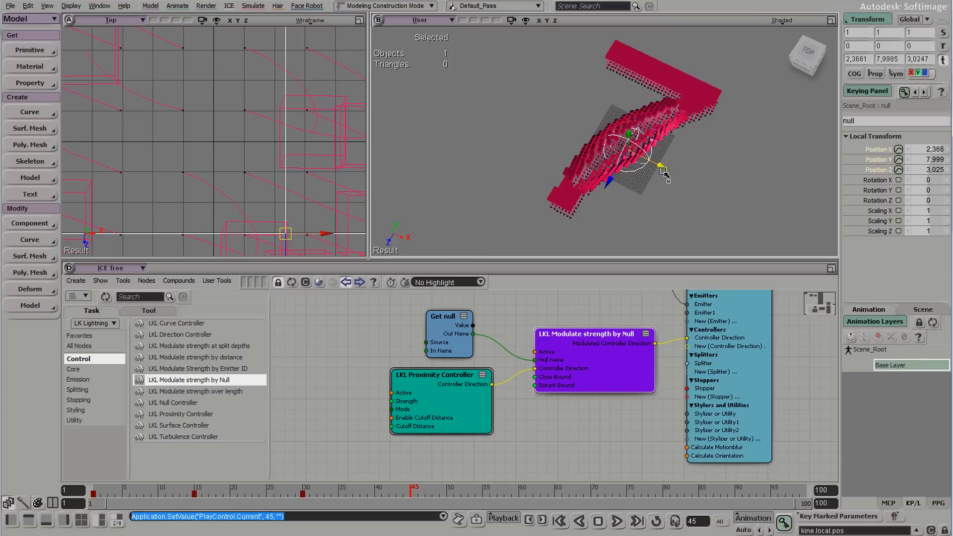
drag(646, 177, 726, 141)
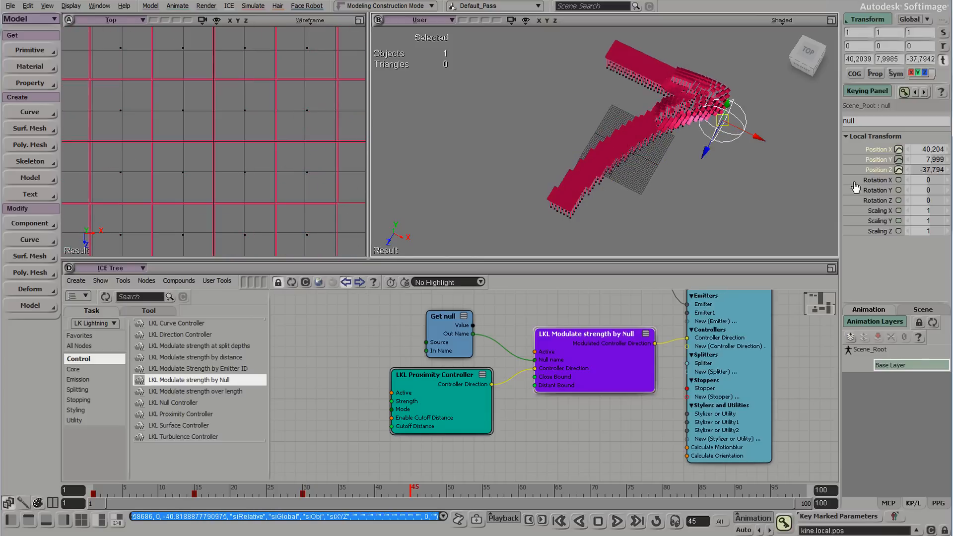
click(899, 150)
click(899, 170)
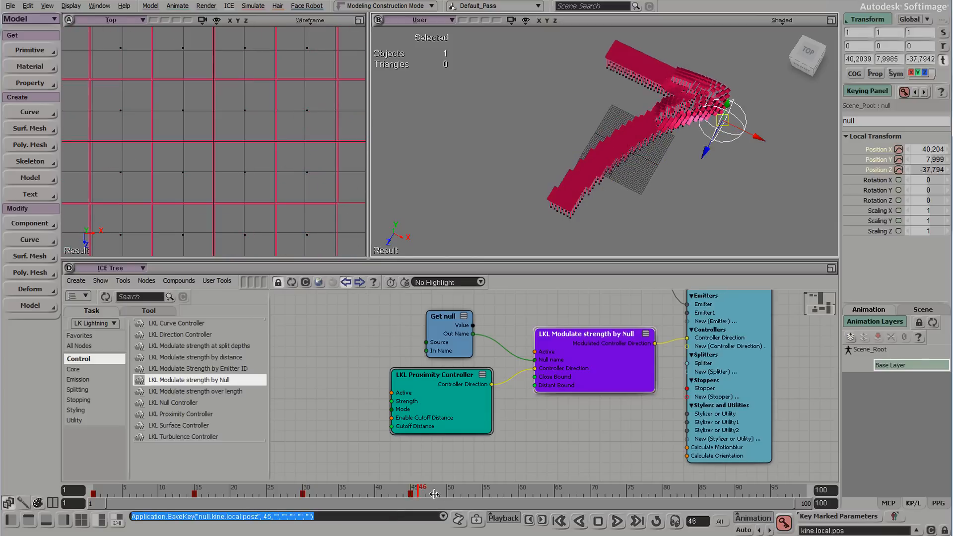
At frame 60, move the null onto the 7's upper bar, about X -19.5, Y 8, Z -53.5, and key its position.
click(520, 495)
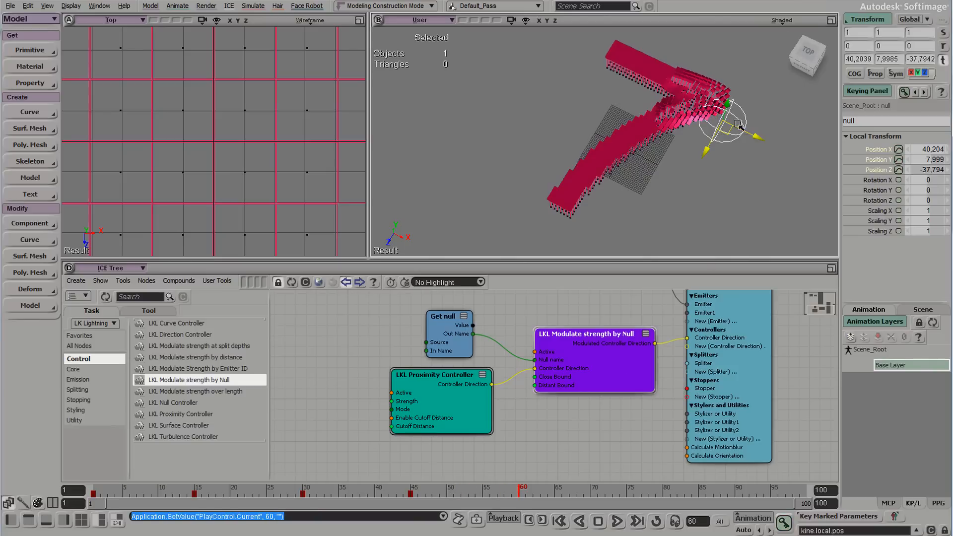
drag(723, 120, 661, 69)
click(899, 149)
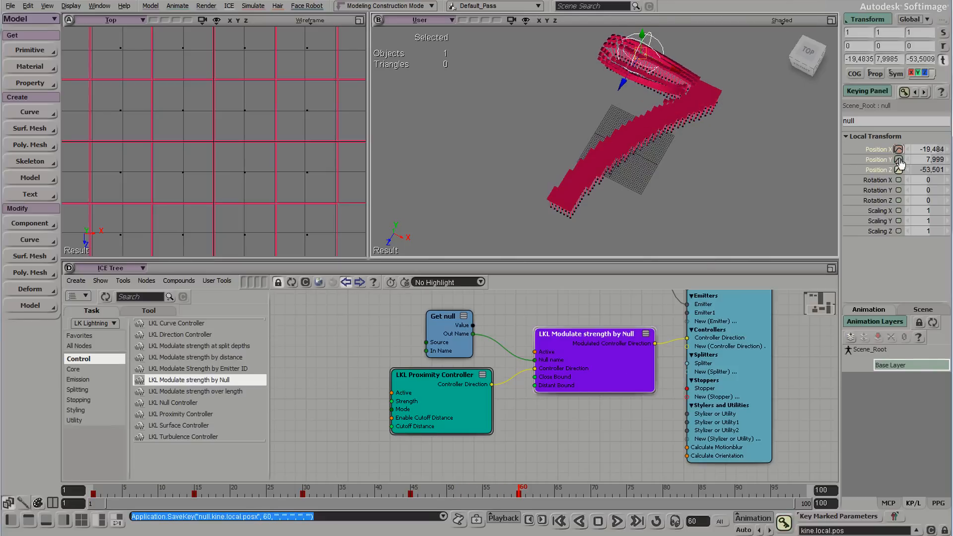
At frame 70, move the null away beyond the end of the upper bar, to about X -90.8, Y 23.4, Z -53.5.
click(591, 494)
key(o)
drag(646, 144, 532, 92)
key(v)
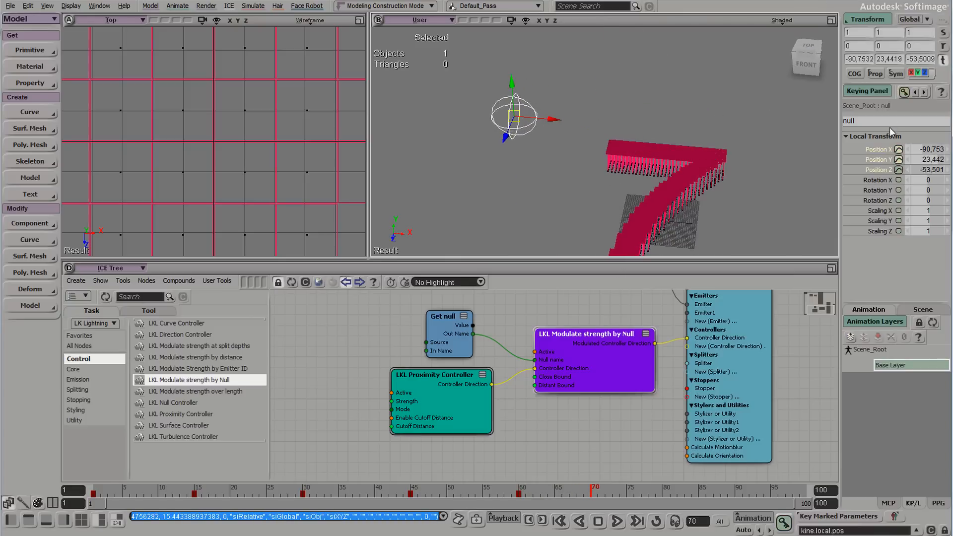
Key the null's local position at frame 70 and check its motion at several other frames.
click(899, 149)
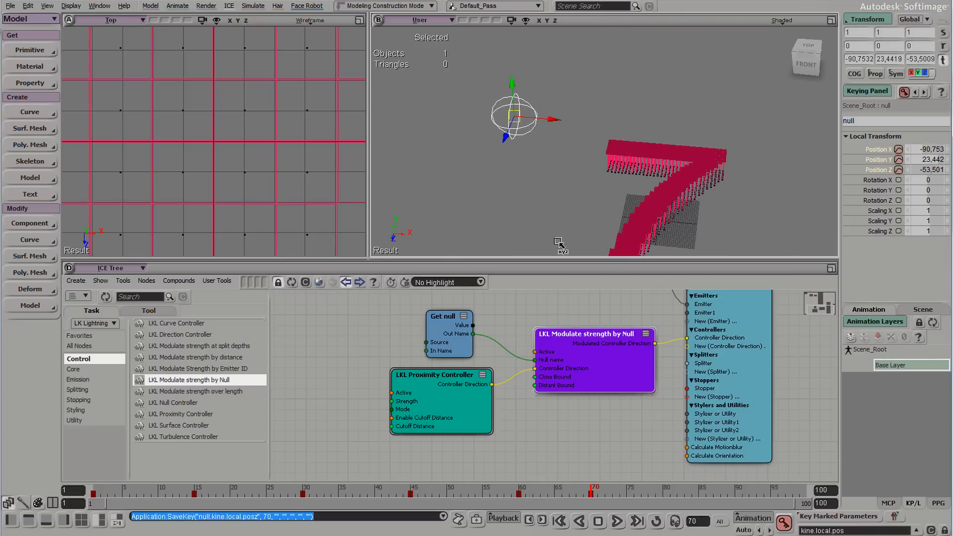
middle_drag(558, 243, 660, 189)
click(419, 492)
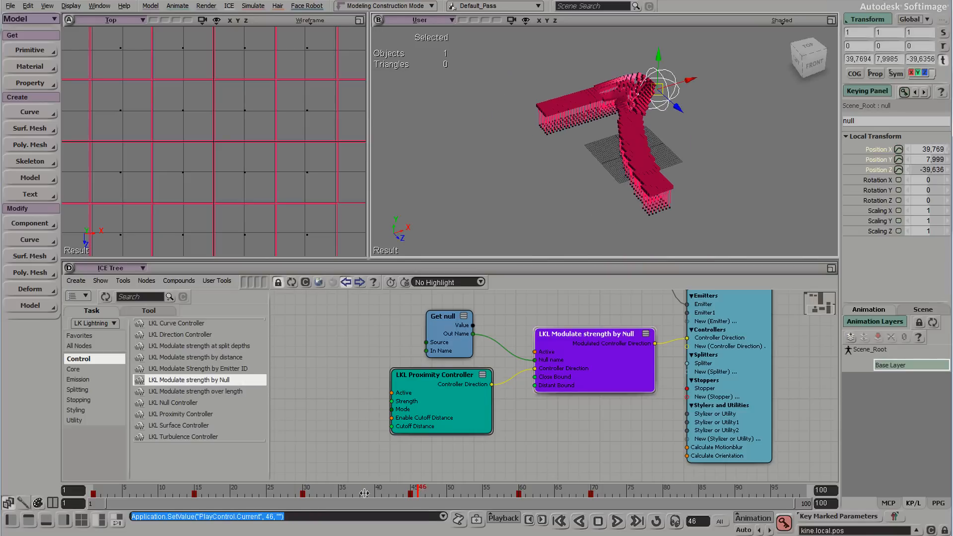
click(339, 492)
click(497, 492)
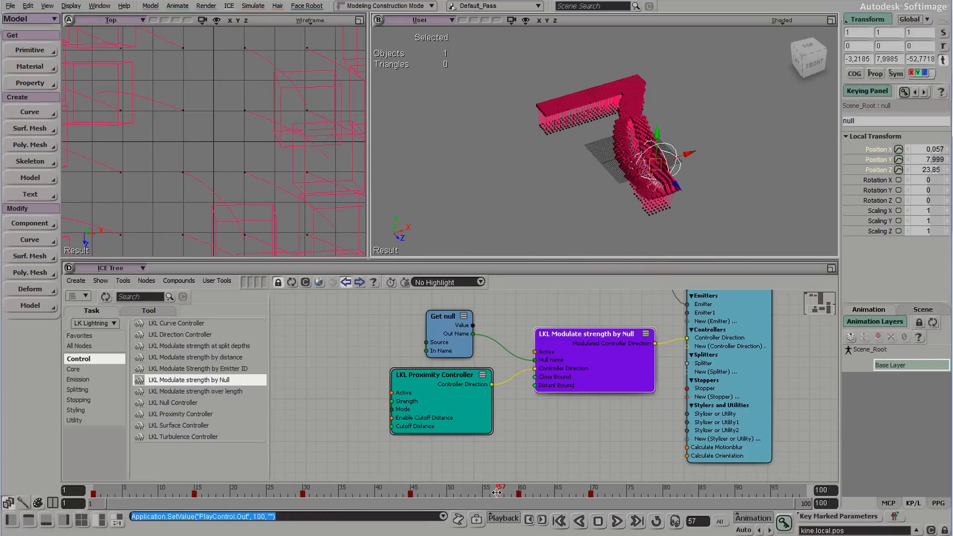
At frame 15, move the null to about X 1,331, Z 20,802 and key its local position.
drag(496, 492, 195, 476)
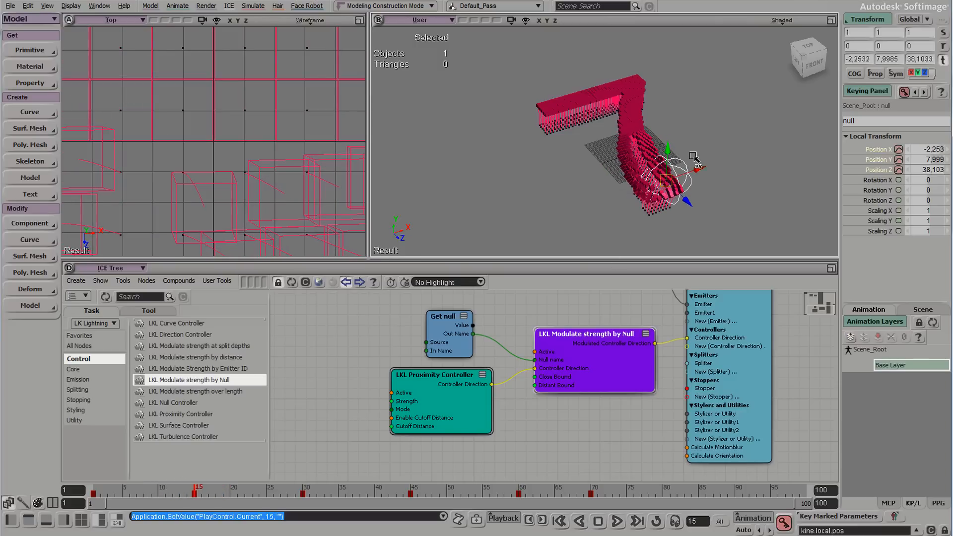
drag(693, 157, 668, 141)
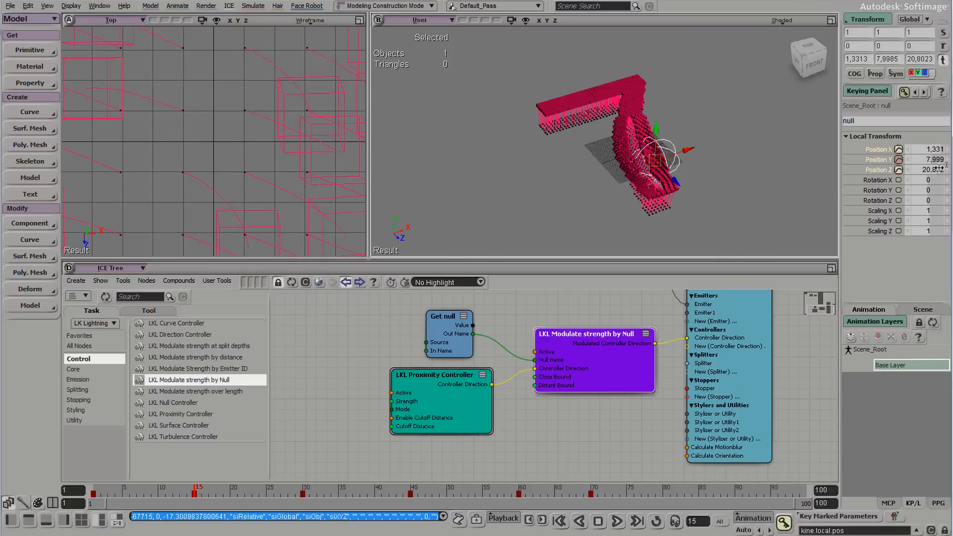
click(900, 159)
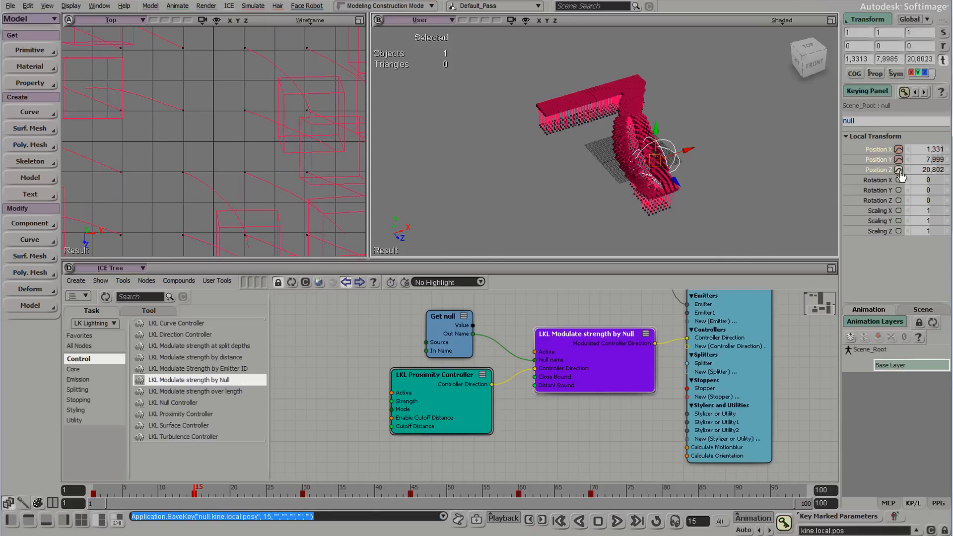
At frame 8, move the null to about X -28,466, Z 60,527 and key its local position.
click(147, 491)
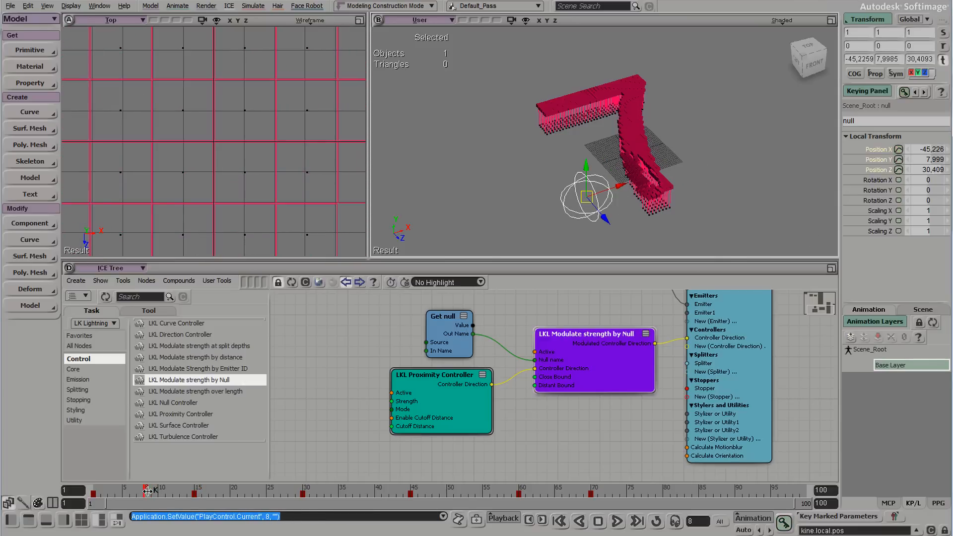
drag(633, 212, 723, 217)
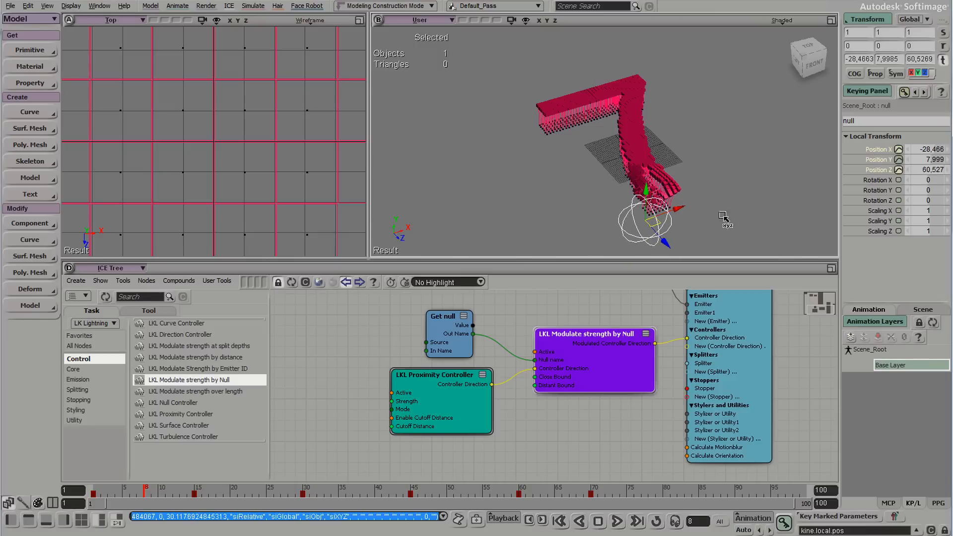
click(898, 169)
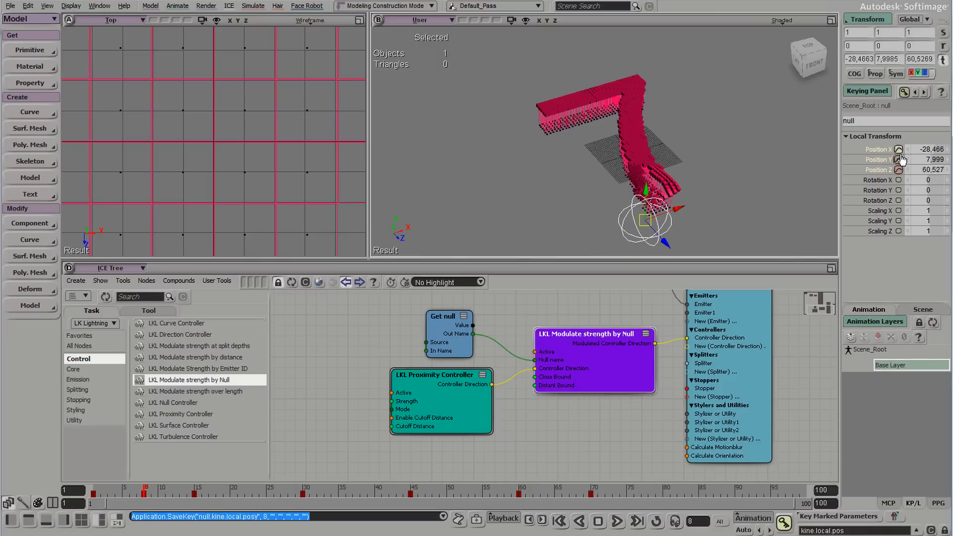
click(898, 150)
Deselect the null and scrub through the timeline to examine how its path affects the strands.
drag(148, 494, 557, 402)
click(586, 222)
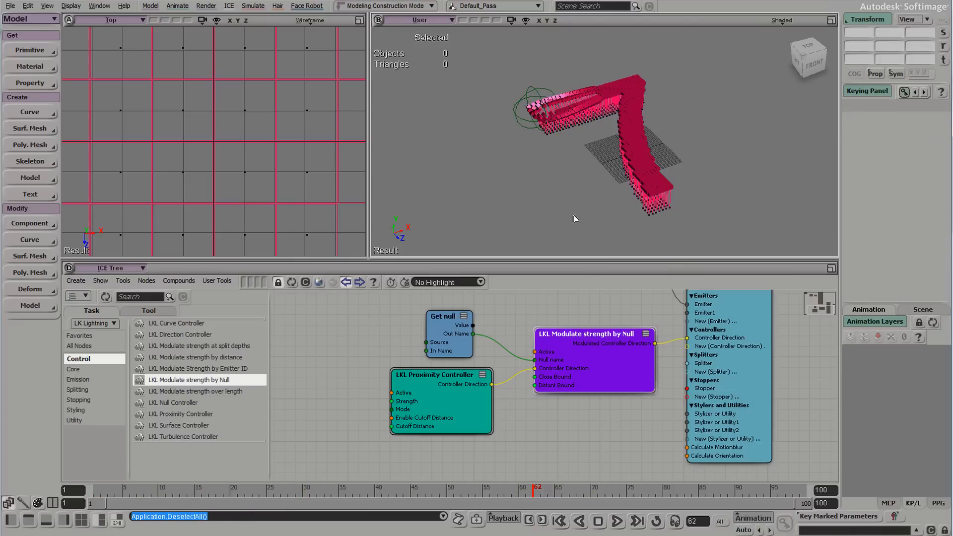
drag(570, 182, 555, 199)
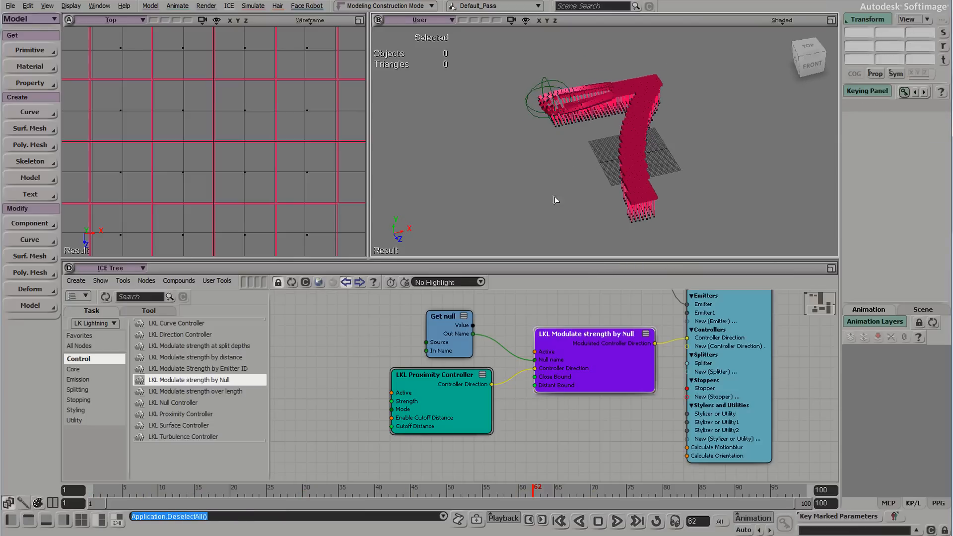
drag(515, 491, 317, 490)
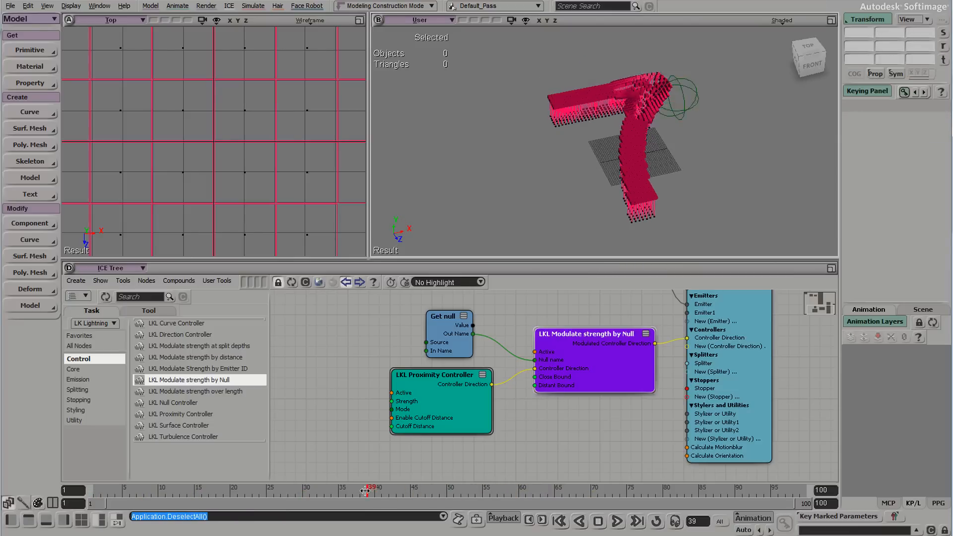
drag(555, 188, 559, 203)
Add an LKL Turbulence Controller node to the ICE tree and connect it as a second controller direction.
drag(189, 369, 298, 415)
key(ctrl+z)
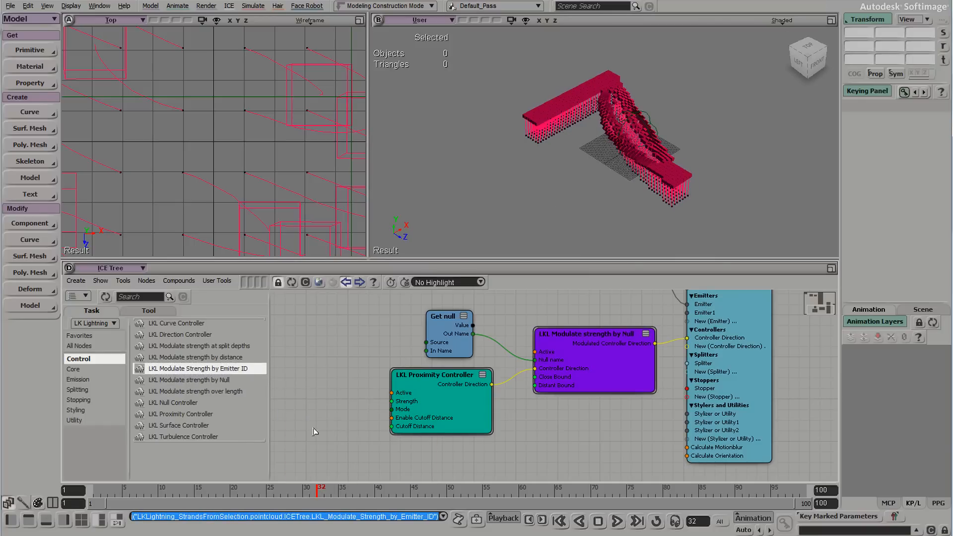
drag(185, 441, 398, 448)
middle_drag(460, 418, 540, 379)
drag(481, 456, 668, 341)
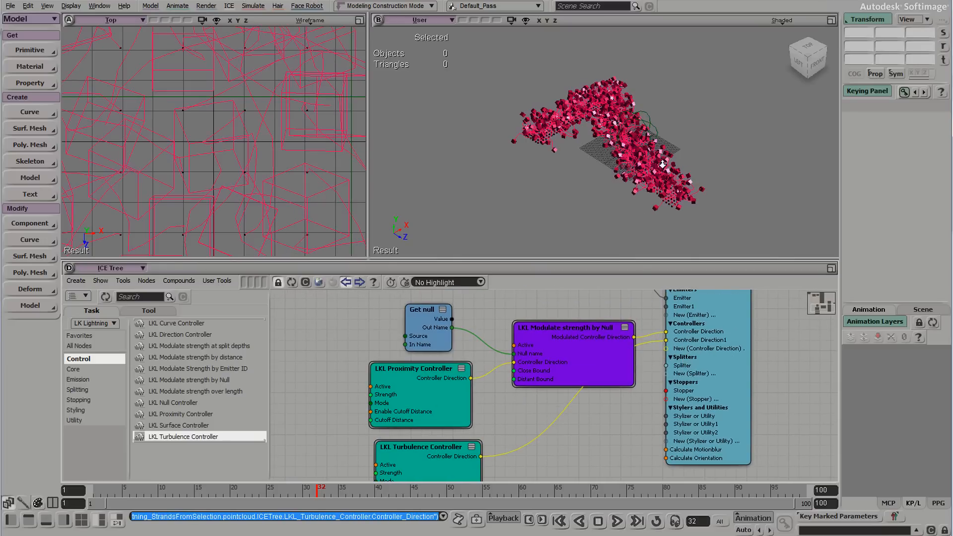
Set the LKL Turbulence Controller's strength to 0,063 and its turbulence scale to 50.
scroll(561, 219, up, 3)
double_click(423, 452)
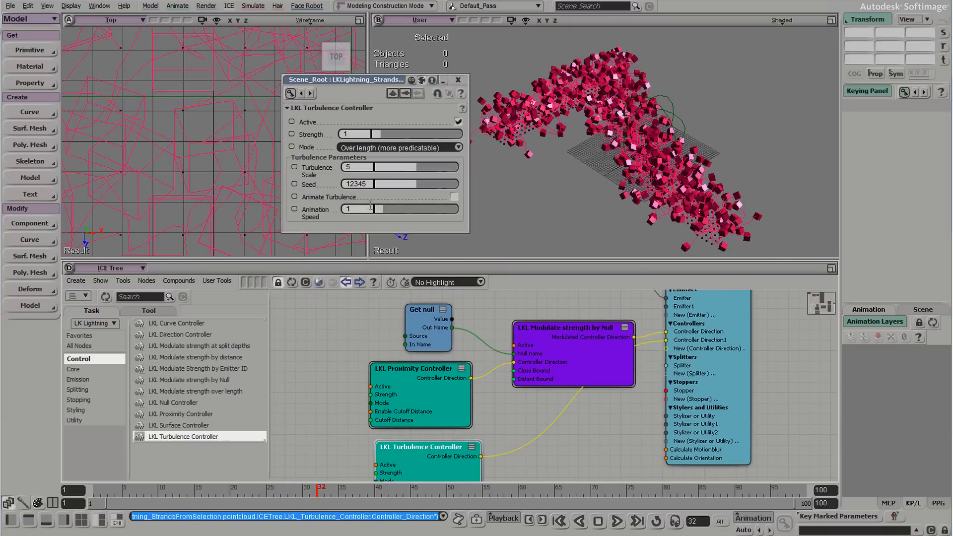
drag(376, 135, 373, 135)
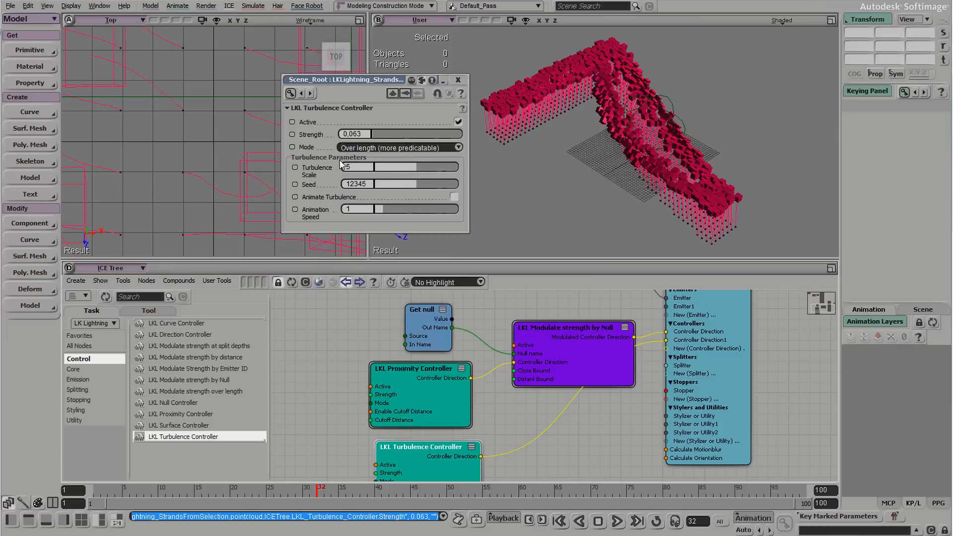
drag(412, 169, 461, 169)
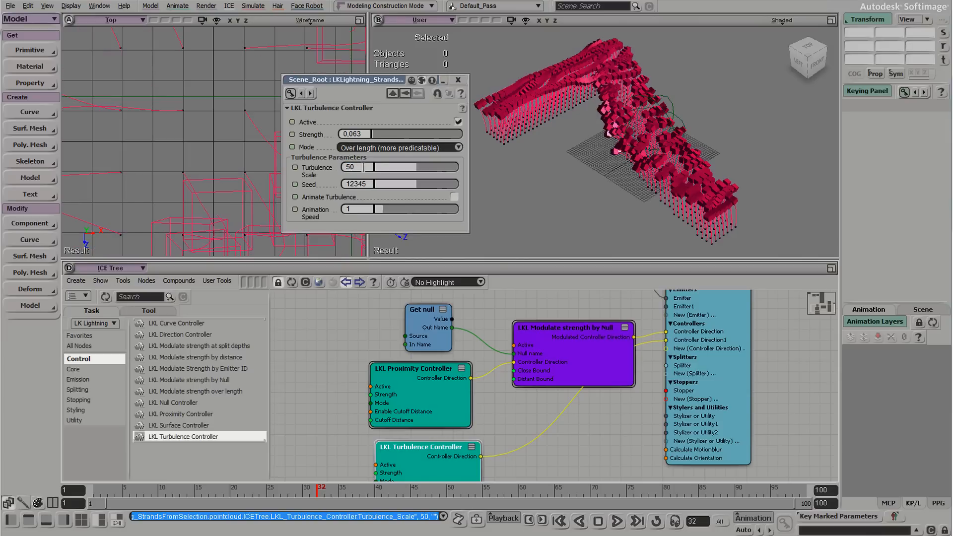
Duplicate the LKL Modulate strength by Null node and wire the copy between the Turbulence Controller and Controller Direction1, using the same null.
middle_drag(477, 166, 566, 149)
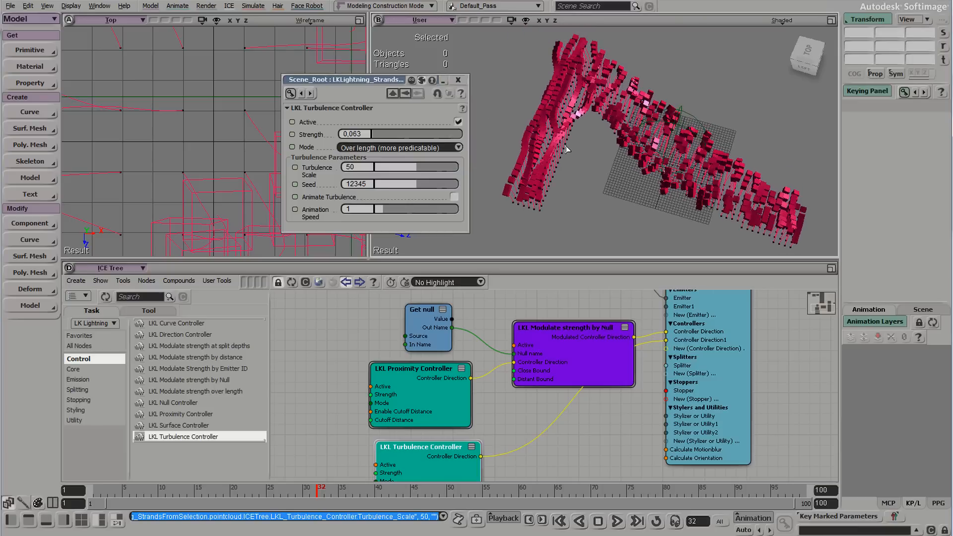
middle_drag(751, 216, 634, 189)
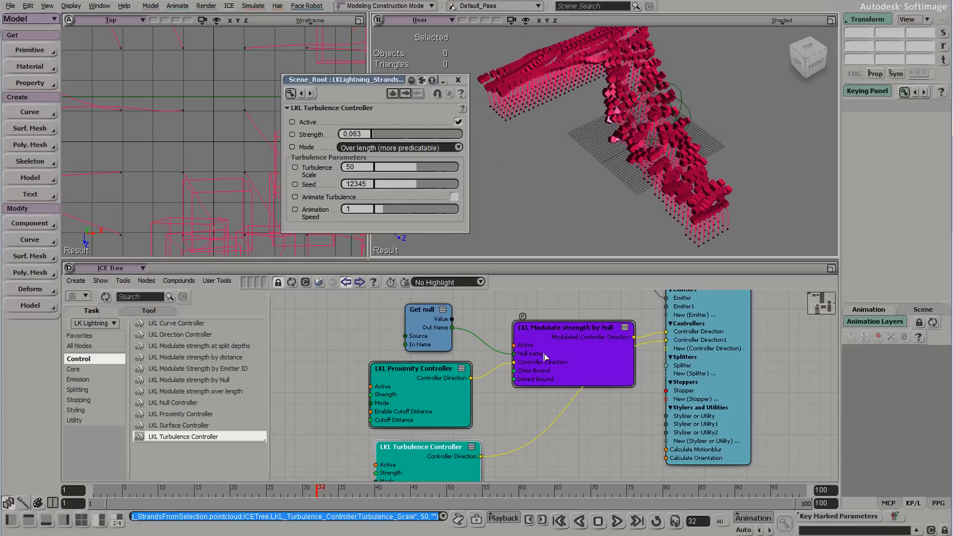
middle_drag(597, 363, 593, 360)
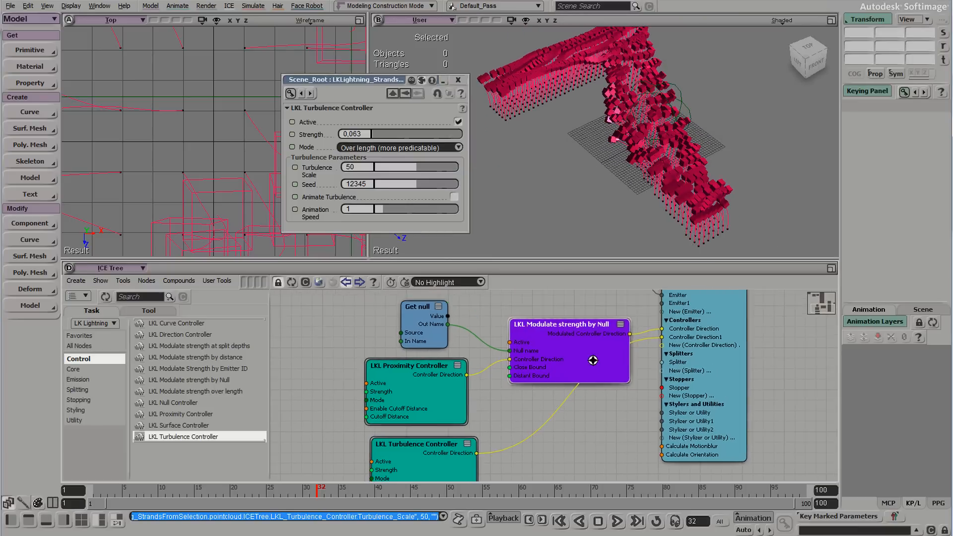
drag(710, 371, 713, 377)
click(581, 355)
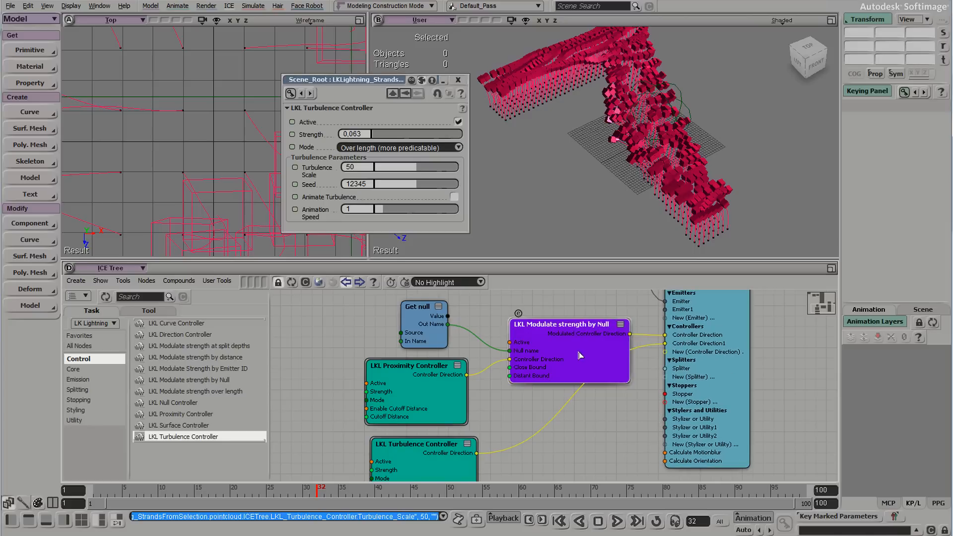
key(ctrl+d)
drag(534, 368, 532, 420)
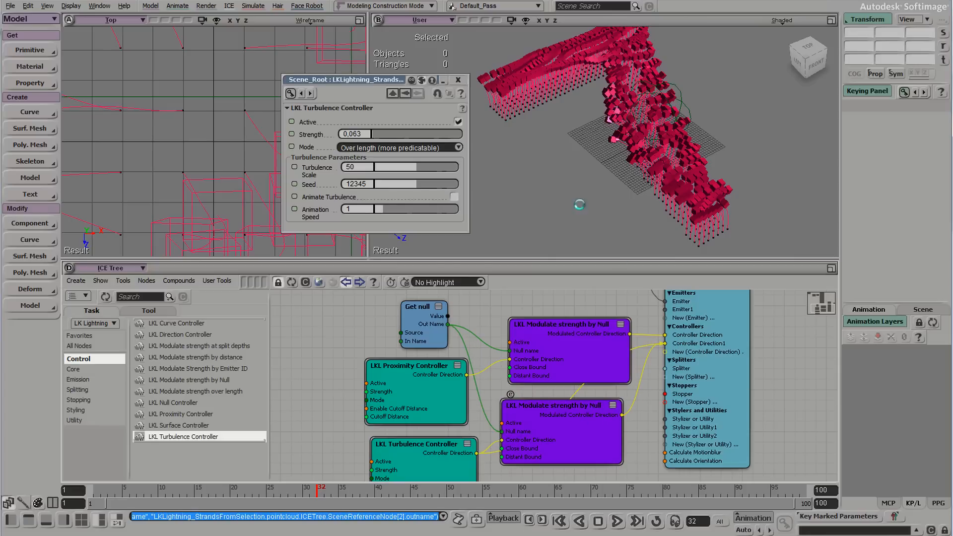
Toggle the turbulence controller's Active state to compare the strands with and without turbulence.
mouse_move(580, 205)
middle_down()
mouse_move(632, 171)
mouse_move(595, 168)
mouse_move(591, 191)
middle_up()
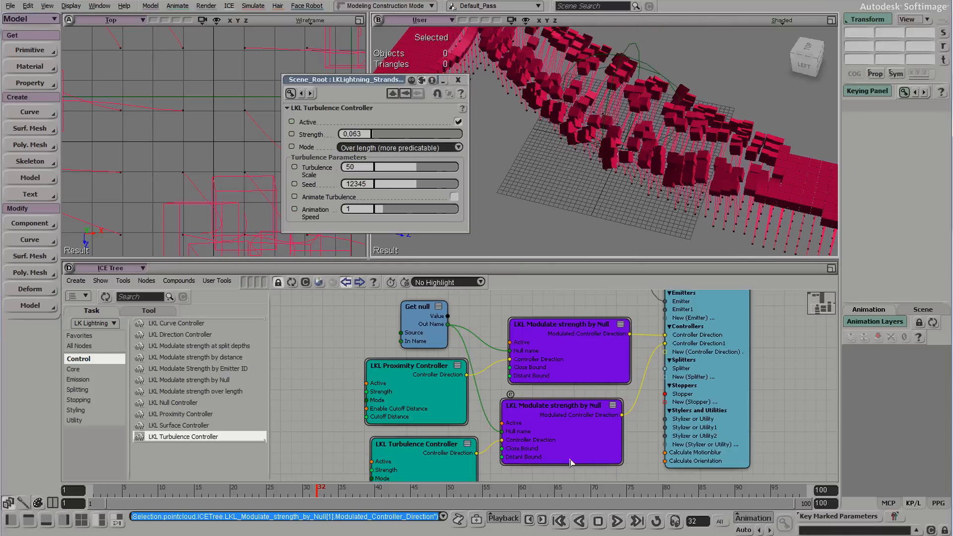
click(460, 124)
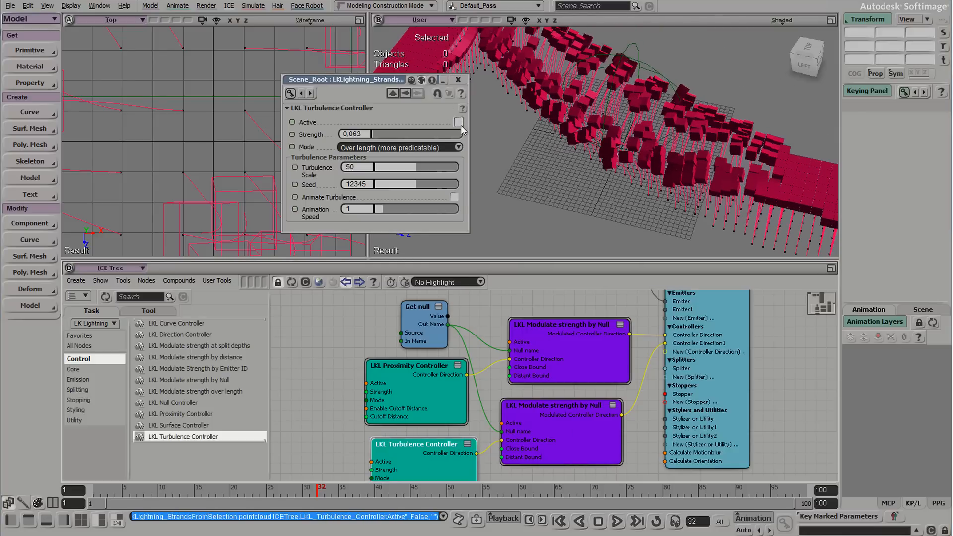
click(461, 124)
click(458, 122)
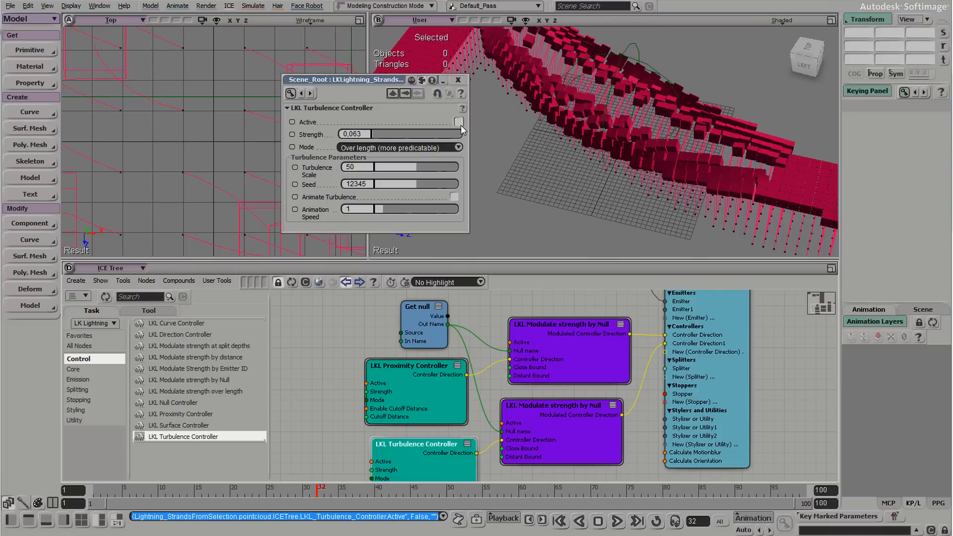
Set the turbulence strength to 0,01, reactivate the controller, and close its properties after inspecting the strands.
click(365, 135)
text(0,0531)
key(Return)
click(457, 122)
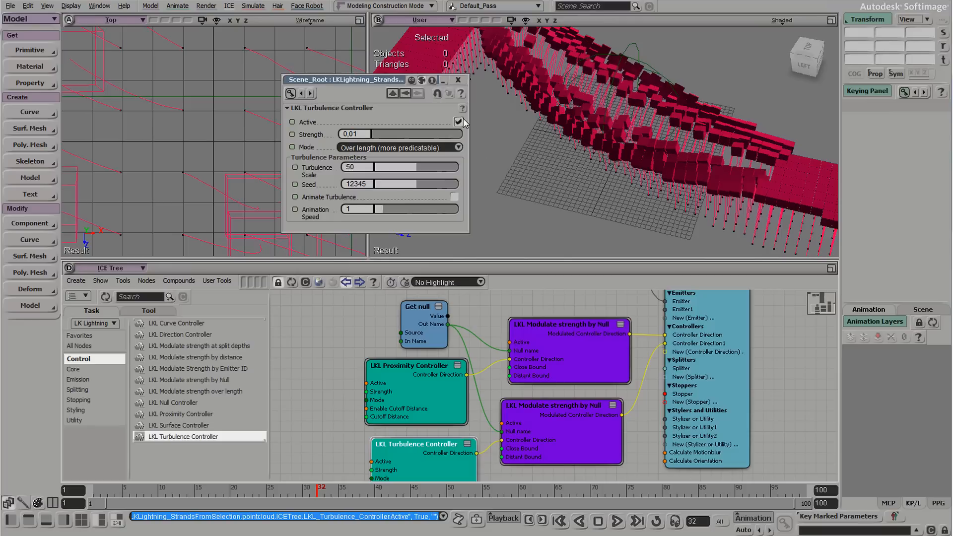
drag(628, 213, 667, 187)
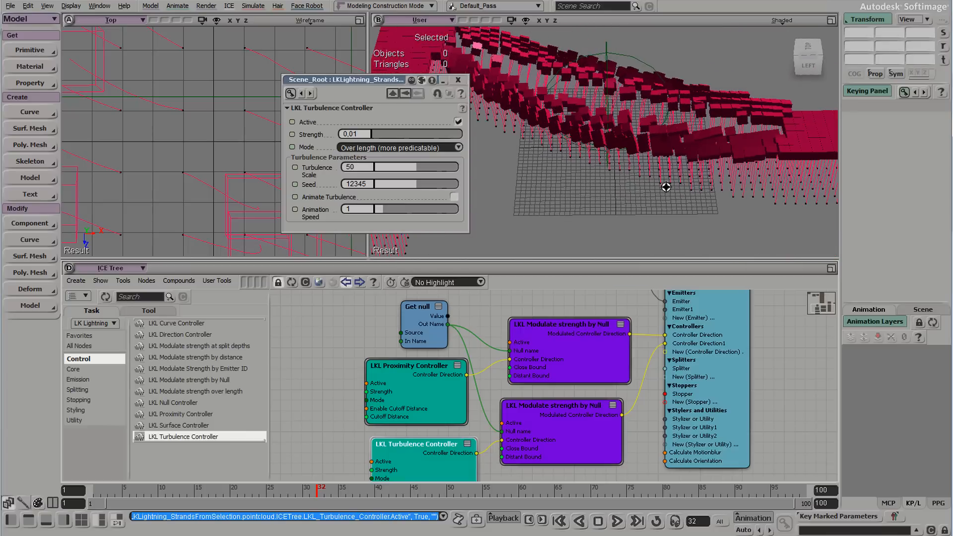
drag(538, 111, 642, 219)
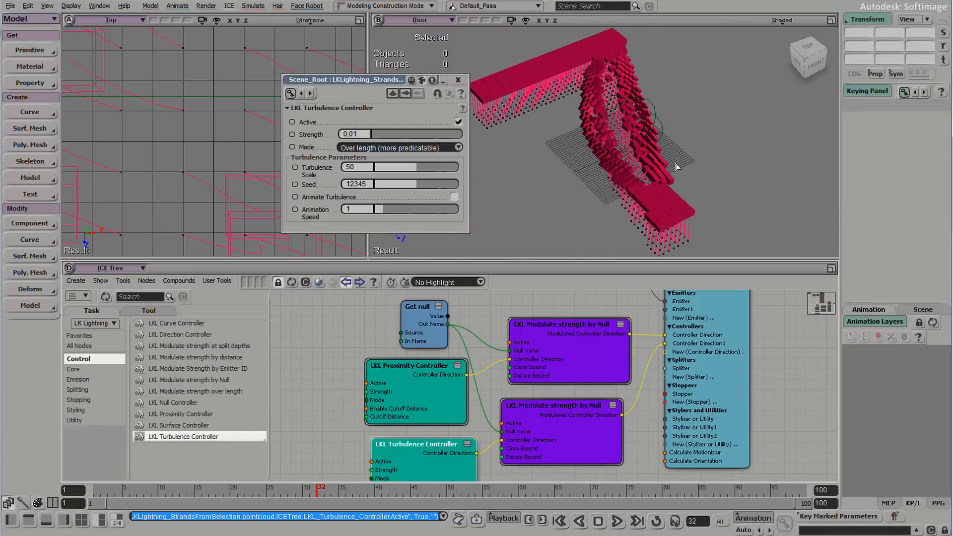
drag(563, 206, 473, 103)
click(458, 80)
Return the timeline to frame 1 and examine the undisturbed strands from several angles.
click(638, 202)
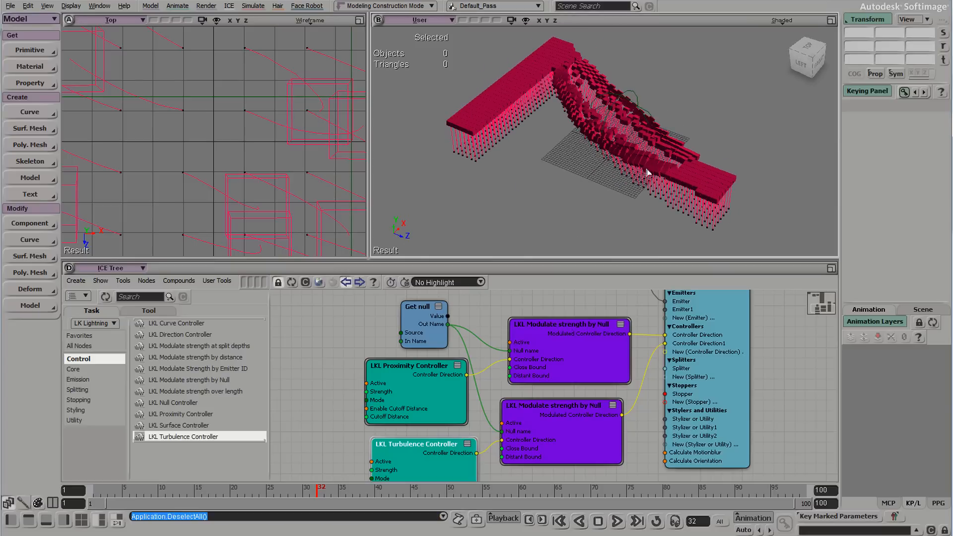
drag(639, 202, 608, 250)
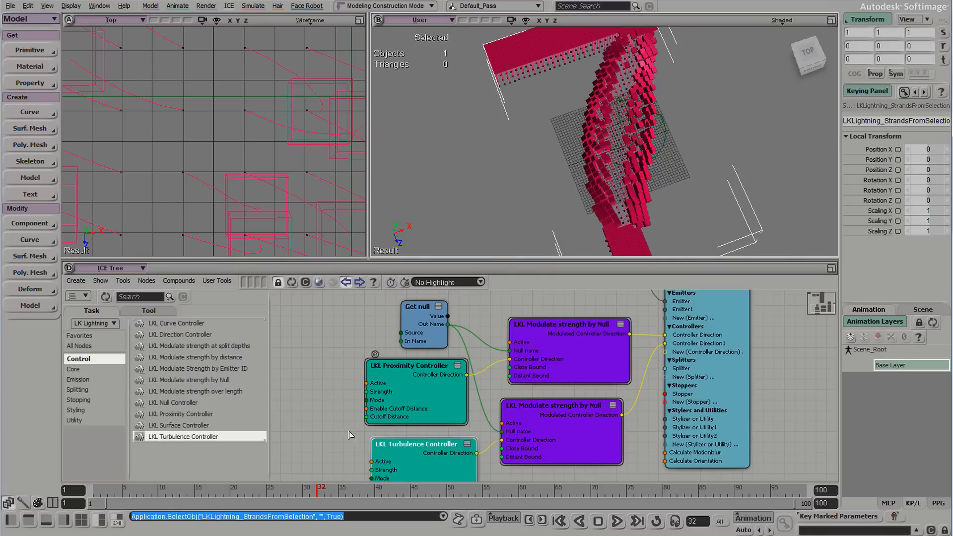
drag(268, 490, 93, 490)
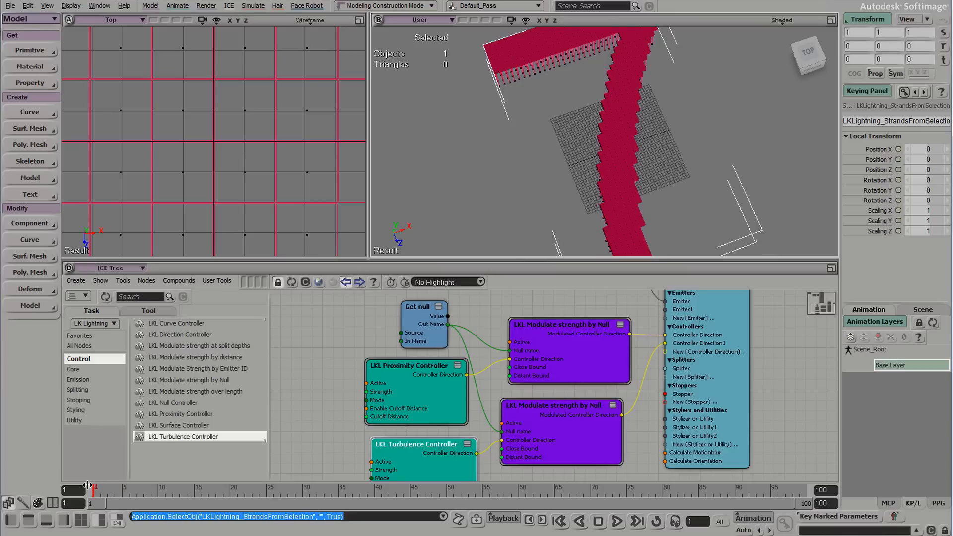
drag(655, 173, 705, 189)
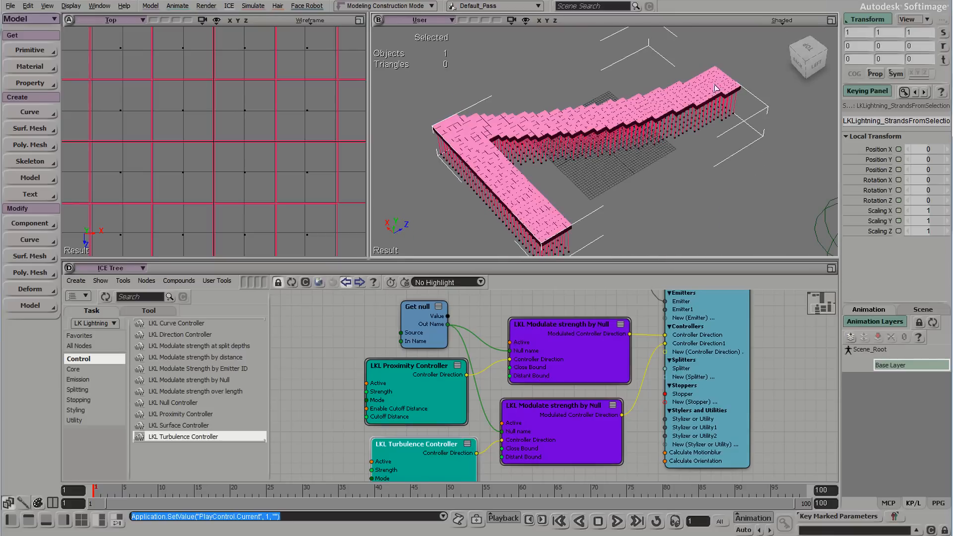
drag(716, 87, 687, 97)
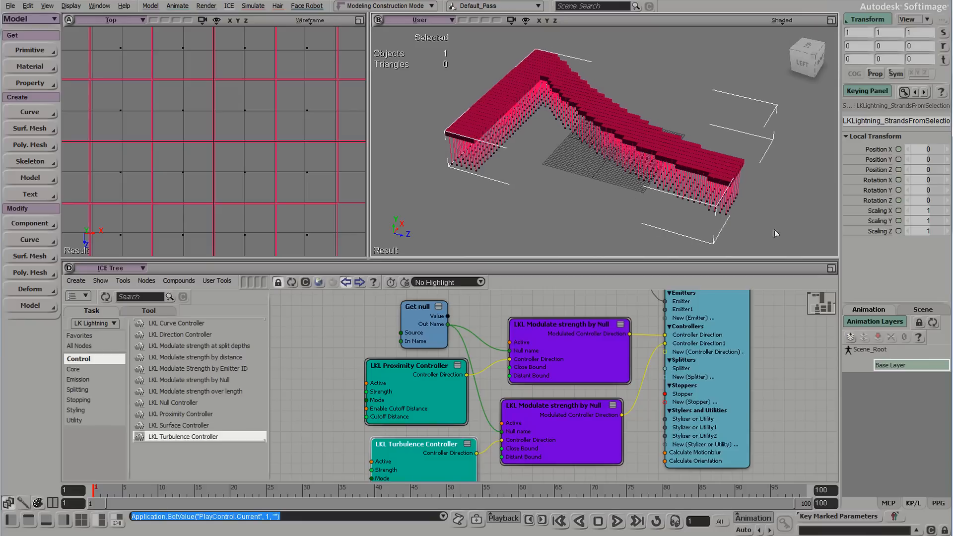
drag(719, 102, 700, 138)
click(718, 187)
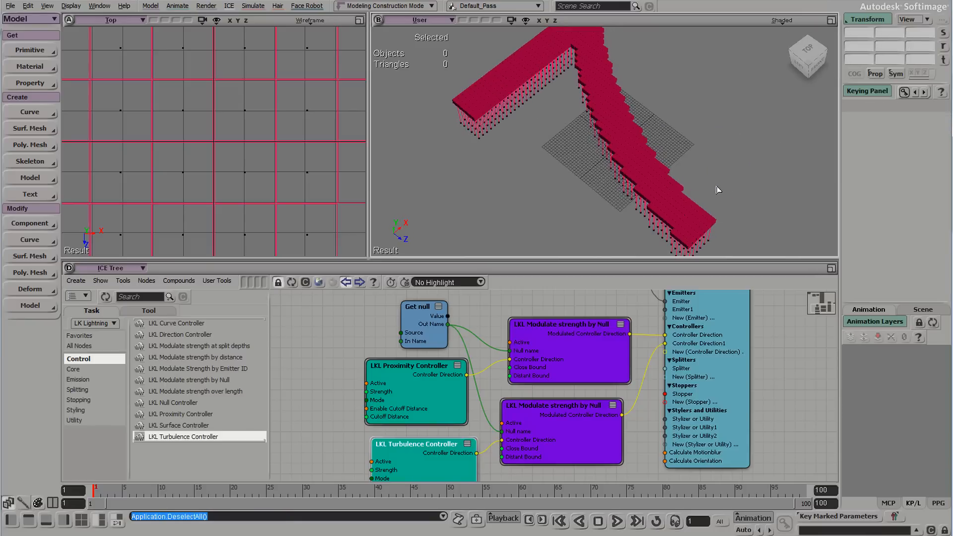
drag(717, 188, 706, 137)
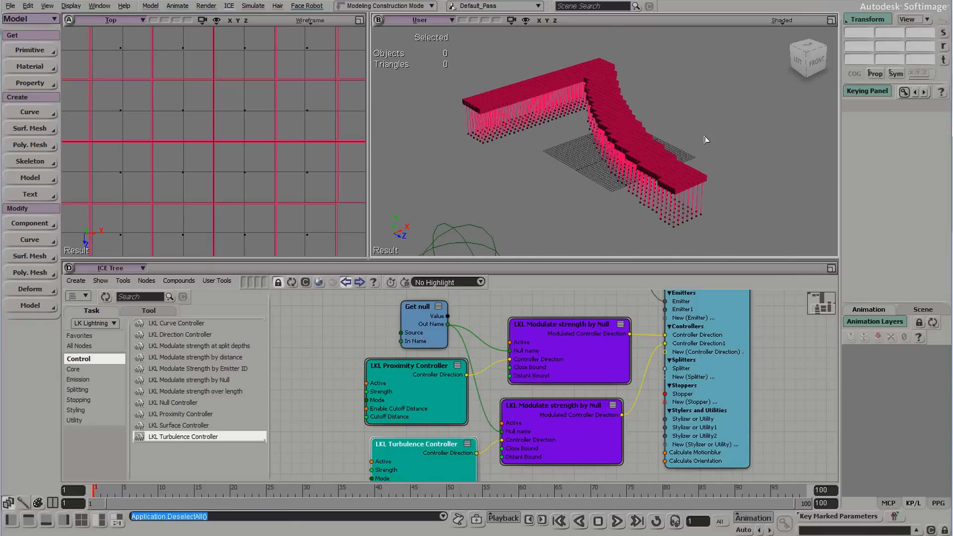
Save the scene, create a mesh from the LKLightning strands with LKL Mesh Selection, and close the extra polygon mesh properties.
key(ctrl+s)
click(672, 193)
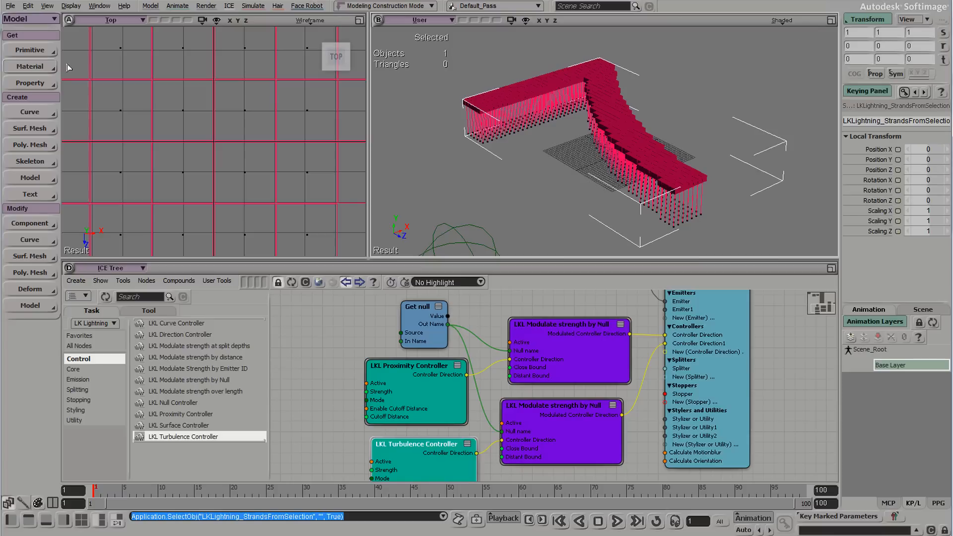
click(31, 52)
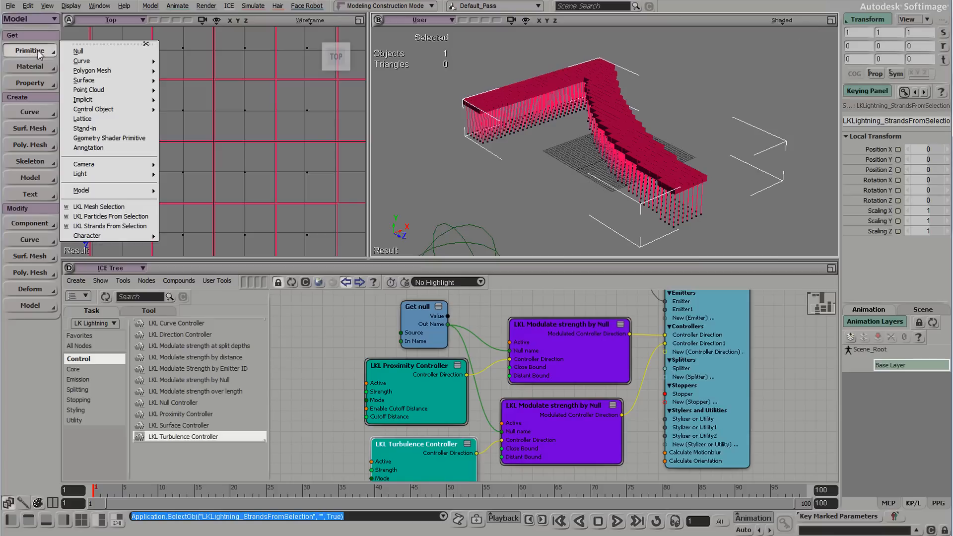
click(126, 207)
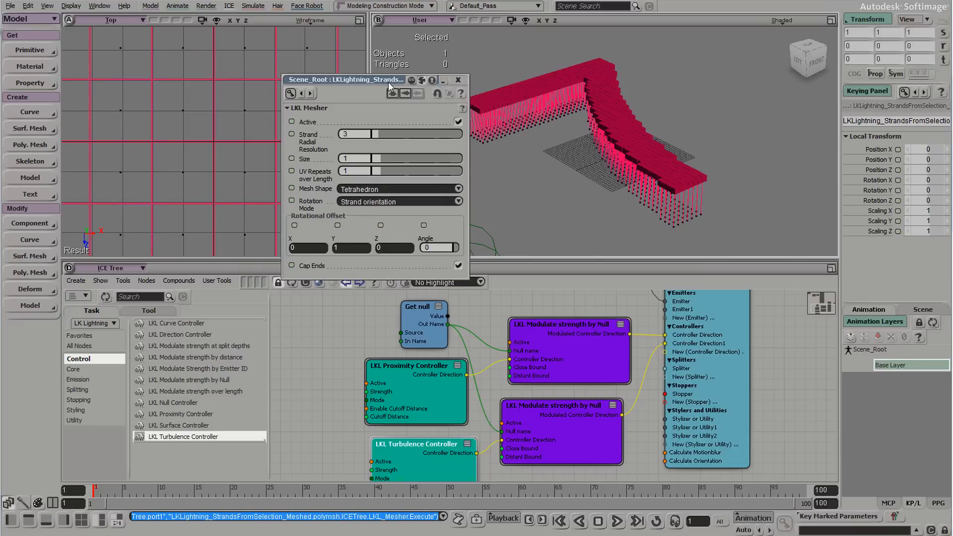
drag(389, 82, 278, 61)
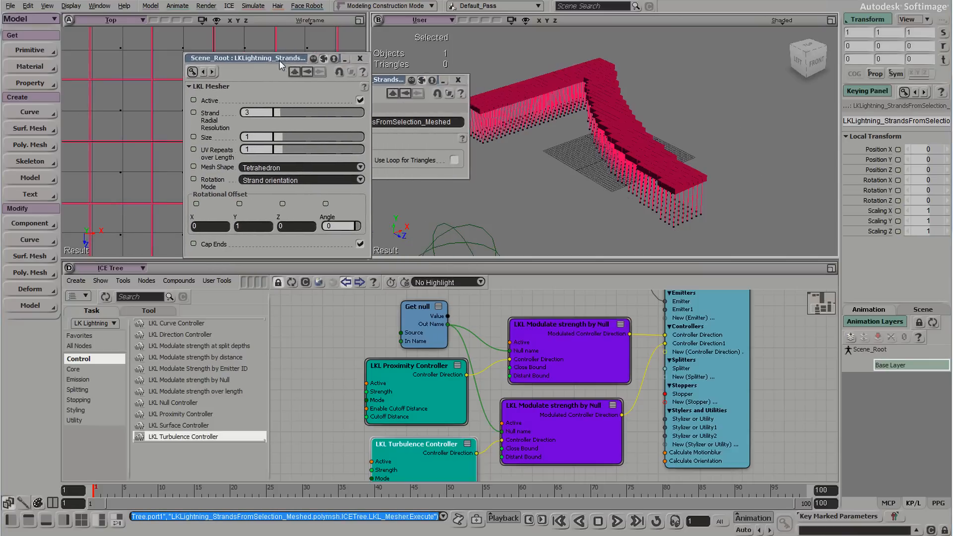
click(459, 80)
middle_drag(645, 154, 543, 160)
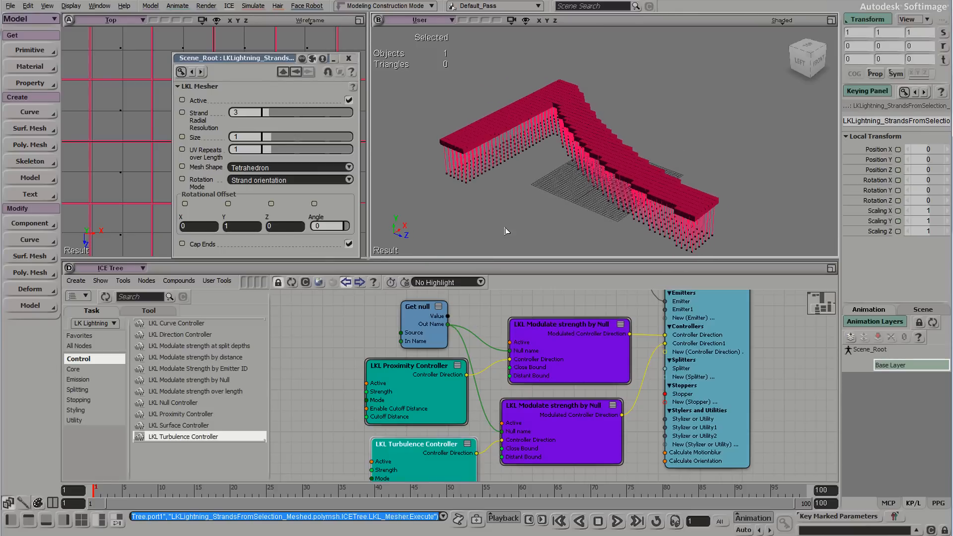
Open the scene explorer and display the ICE tree of LKLightning_StrandsFromSelection_Meshed.
key(8)
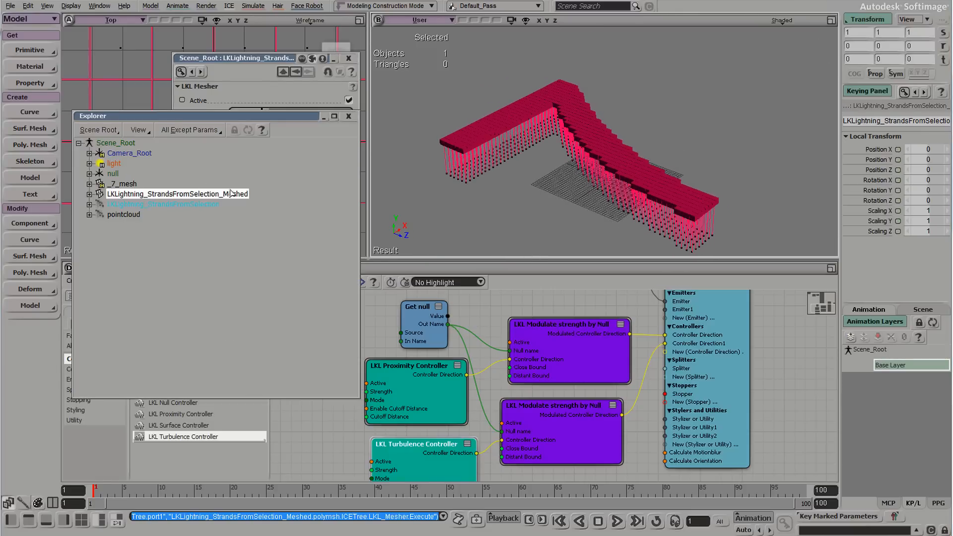
drag(360, 176, 303, 178)
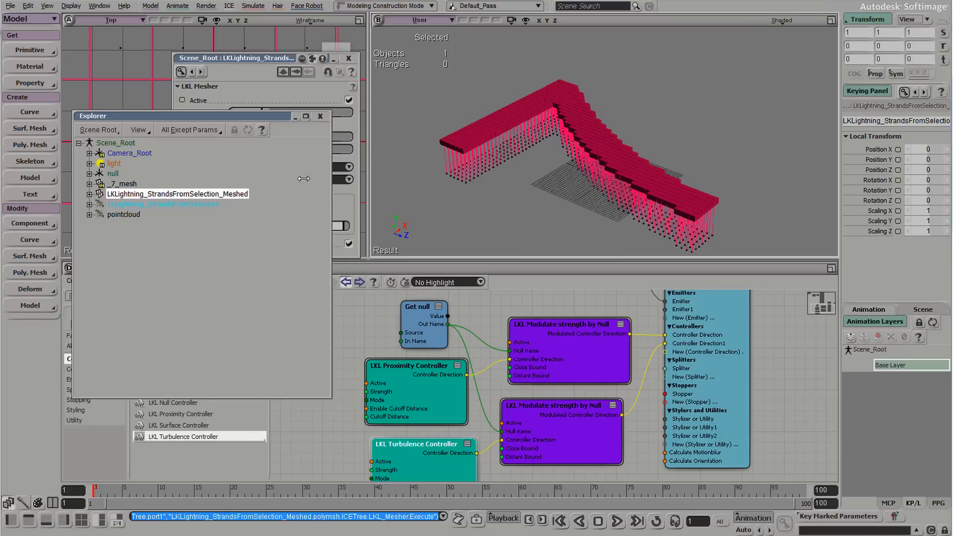
click(306, 282)
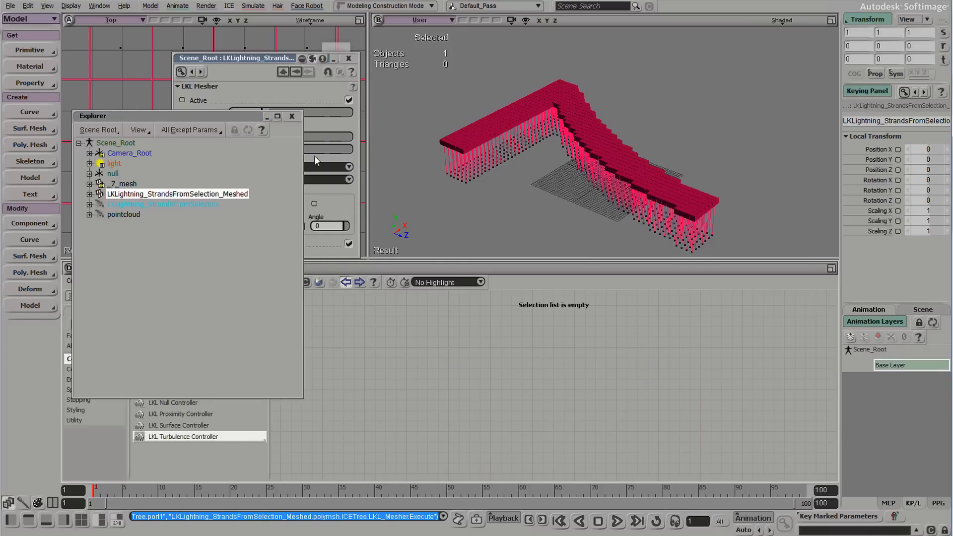
click(130, 195)
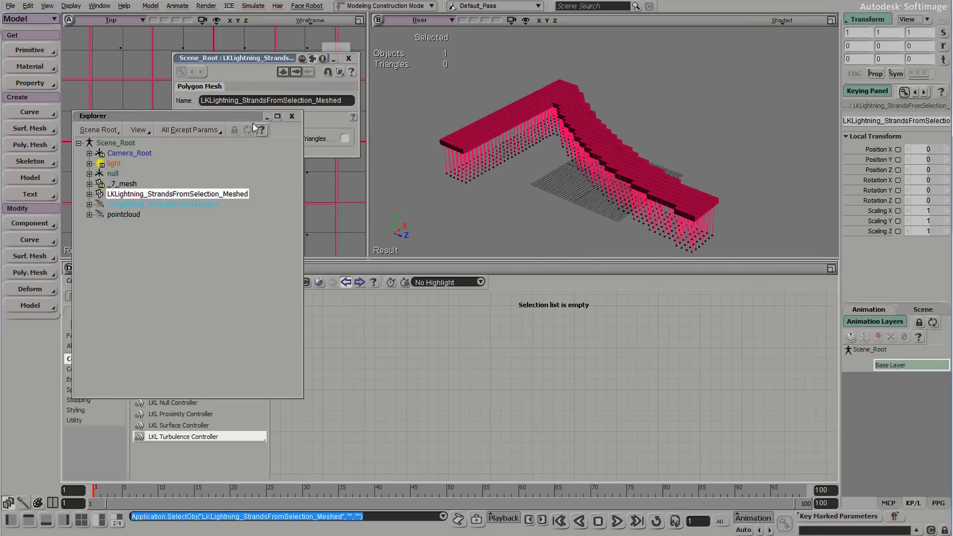
drag(252, 122, 215, 125)
click(601, 353)
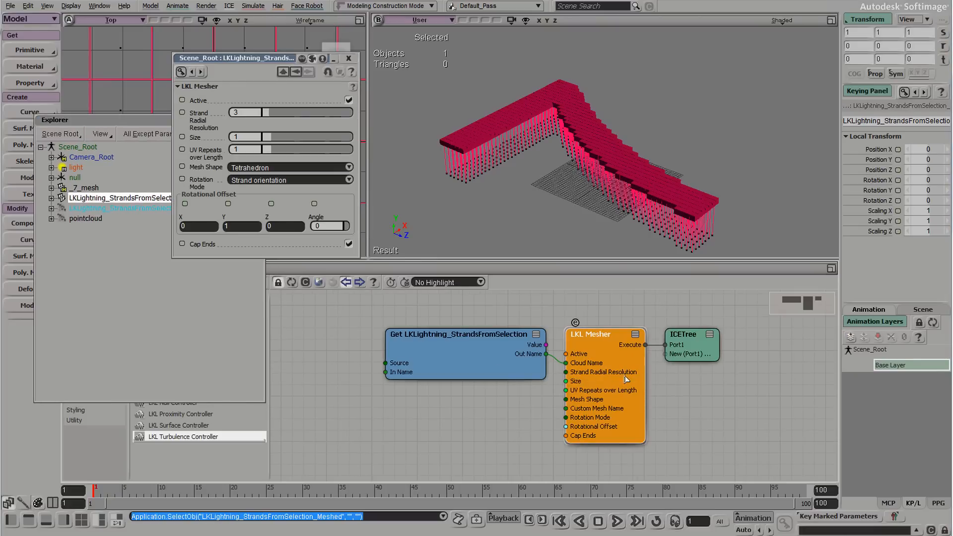
mouse_move(475, 346)
mouse_down()
mouse_move(441, 344)
mouse_move(479, 345)
mouse_up()
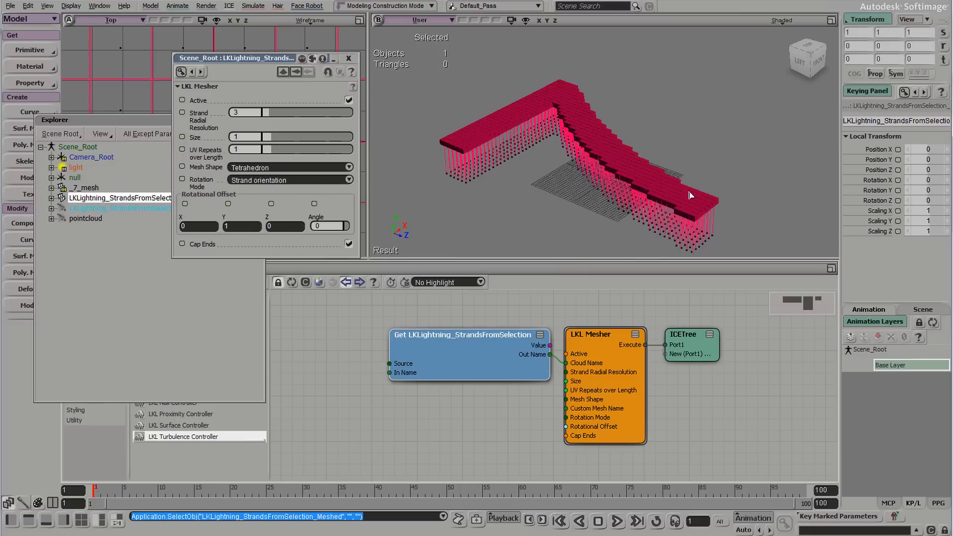
Load the ICE tree of LKLightning_StrandsFromSelection and enable Calculate Orientation on its LKL Core node.
click(118, 208)
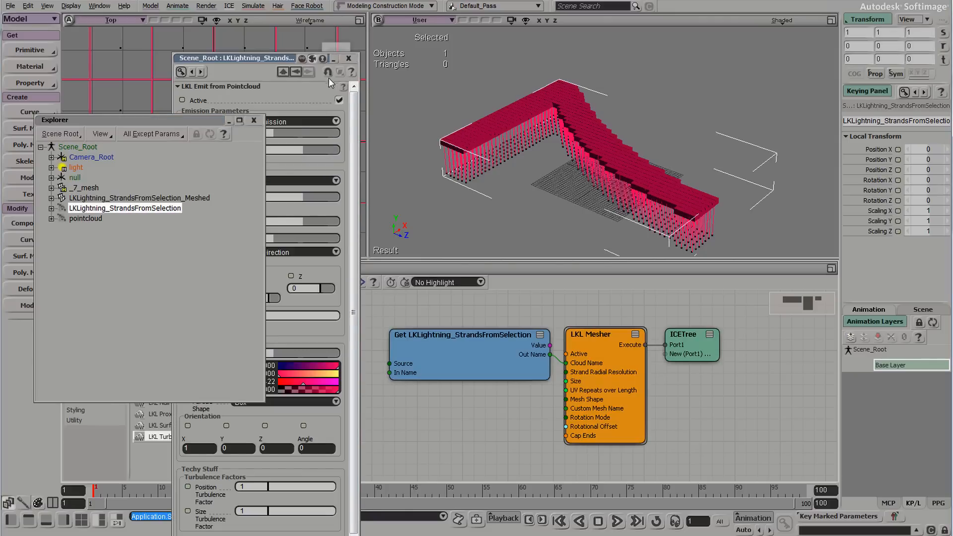
click(349, 61)
click(292, 284)
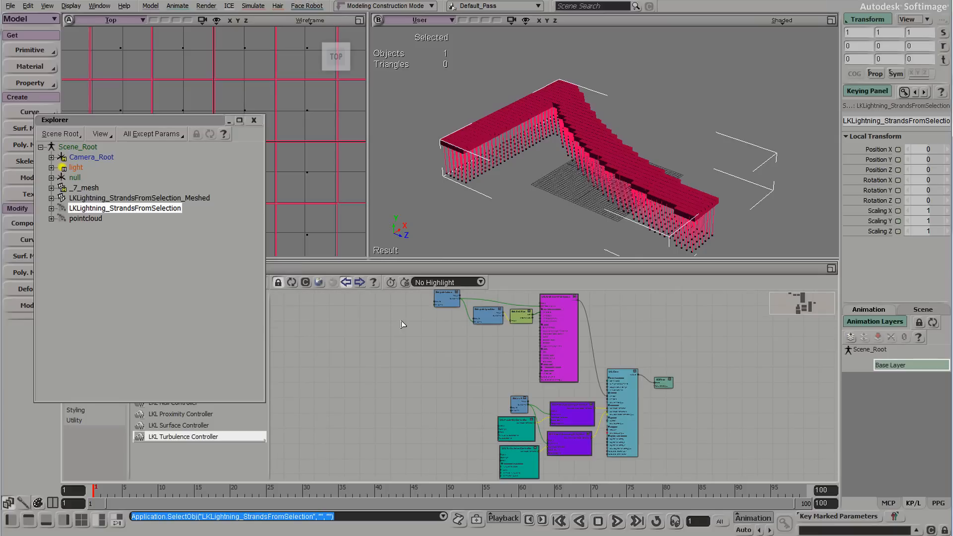
scroll(622, 394, up, 2)
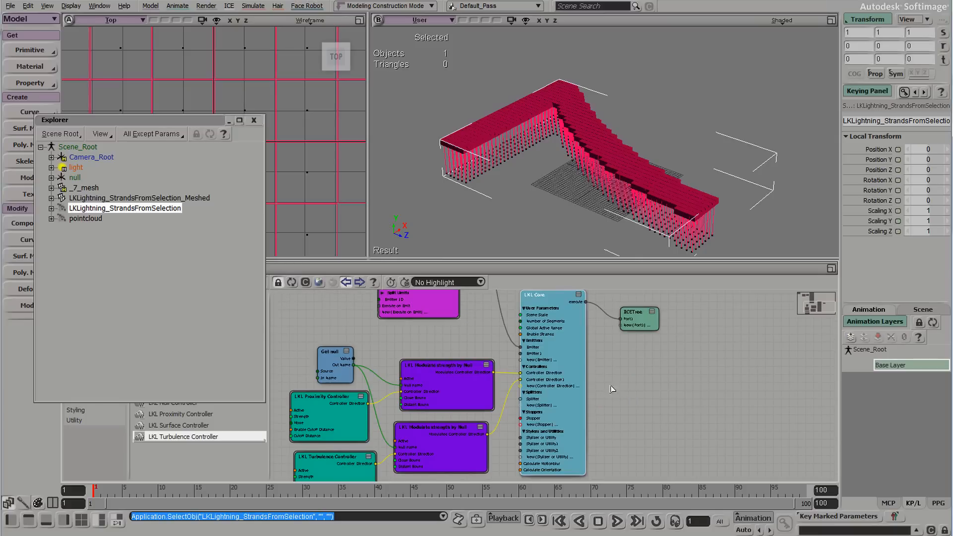
double_click(561, 371)
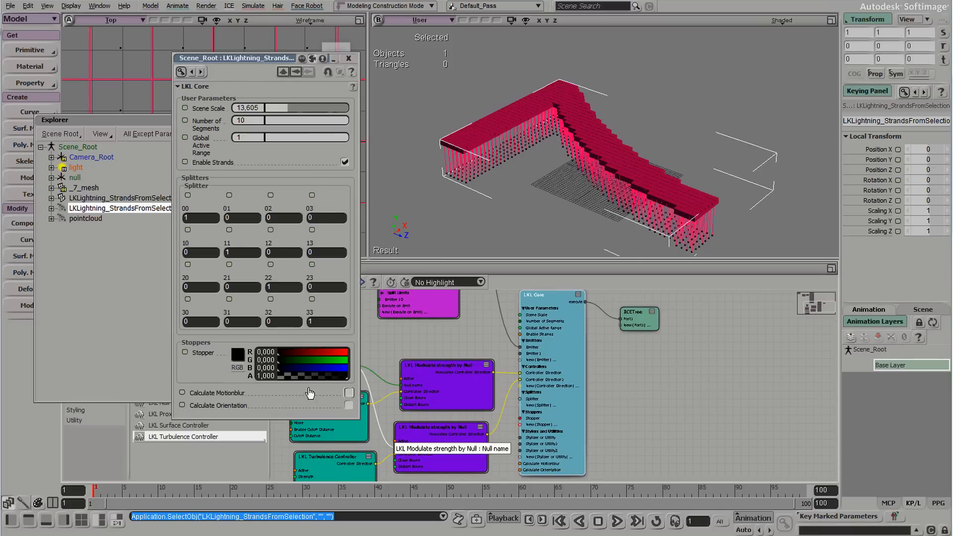
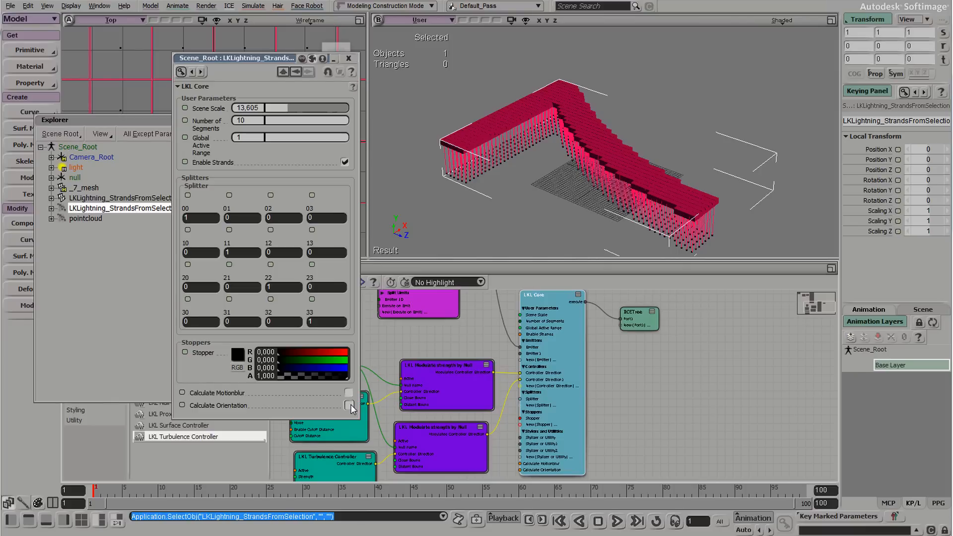
click(349, 406)
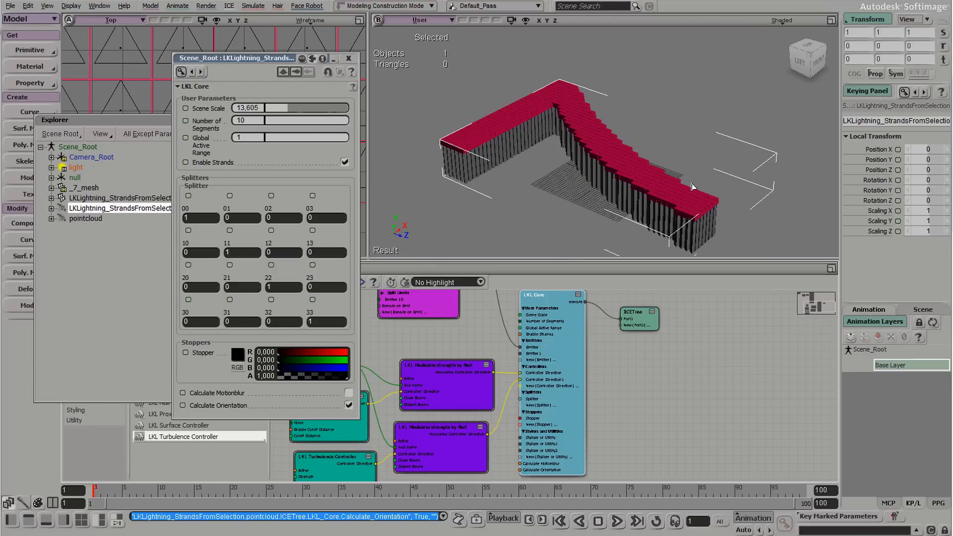
Hide the original LKLightning_StrandsFromSelection point cloud and select the meshed strands object.
key(h)
key(h)
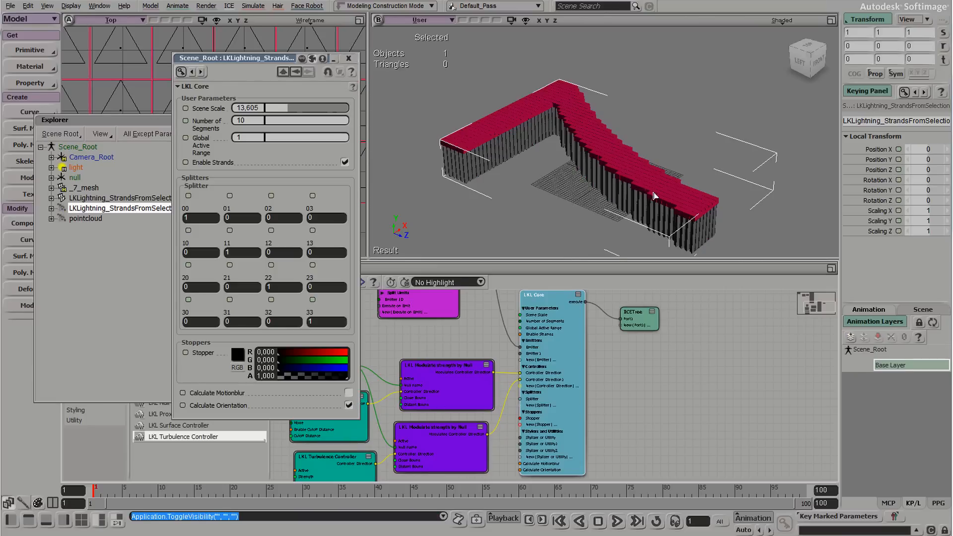
drag(666, 213, 691, 143)
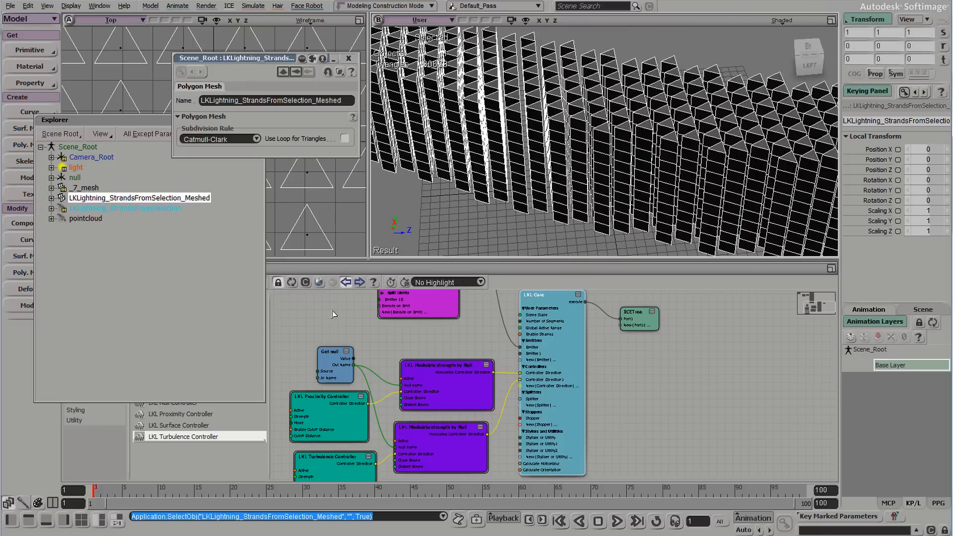
Load the meshed object's ICE tree and set the LKL Mesher's Strand Radial Resolution to 4.
click(293, 282)
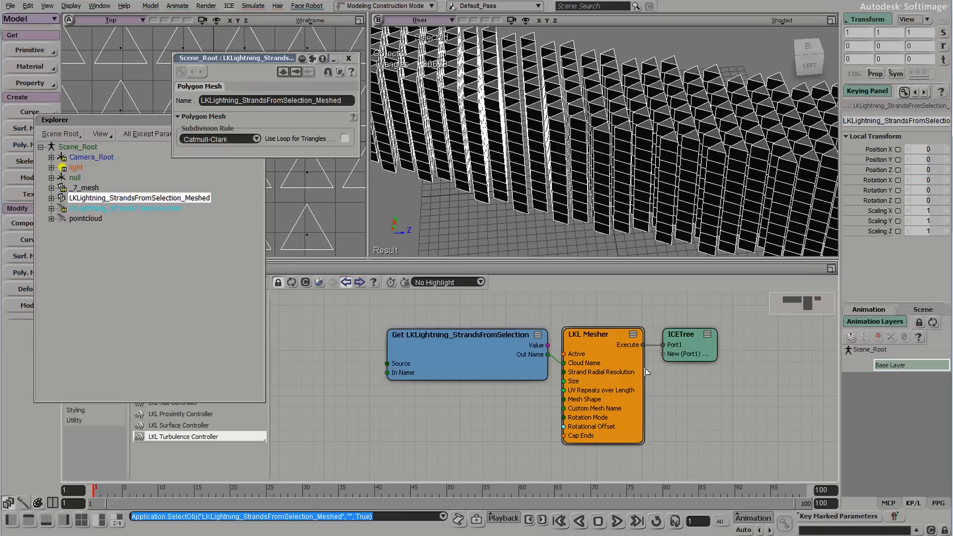
double_click(615, 373)
drag(611, 164, 551, 223)
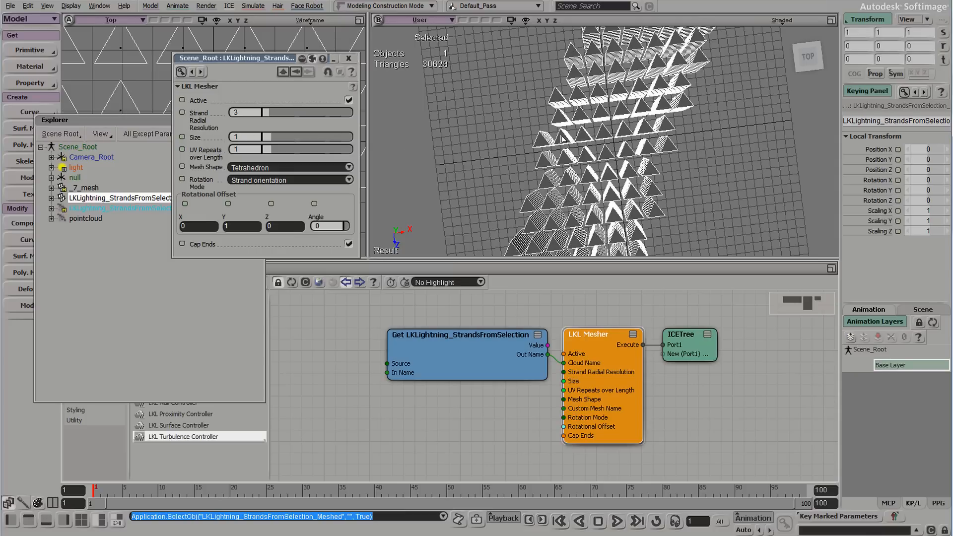
click(273, 111)
click(275, 112)
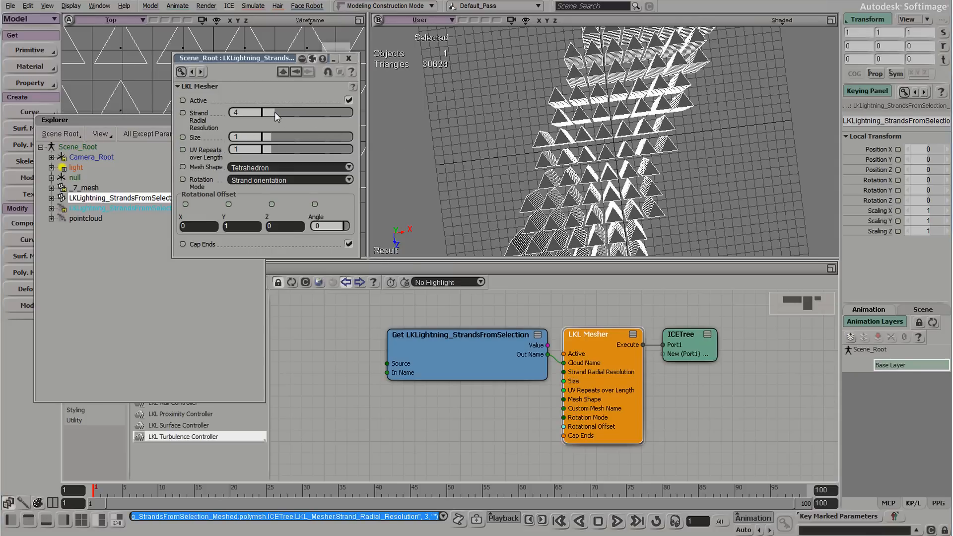
drag(601, 179, 436, 18)
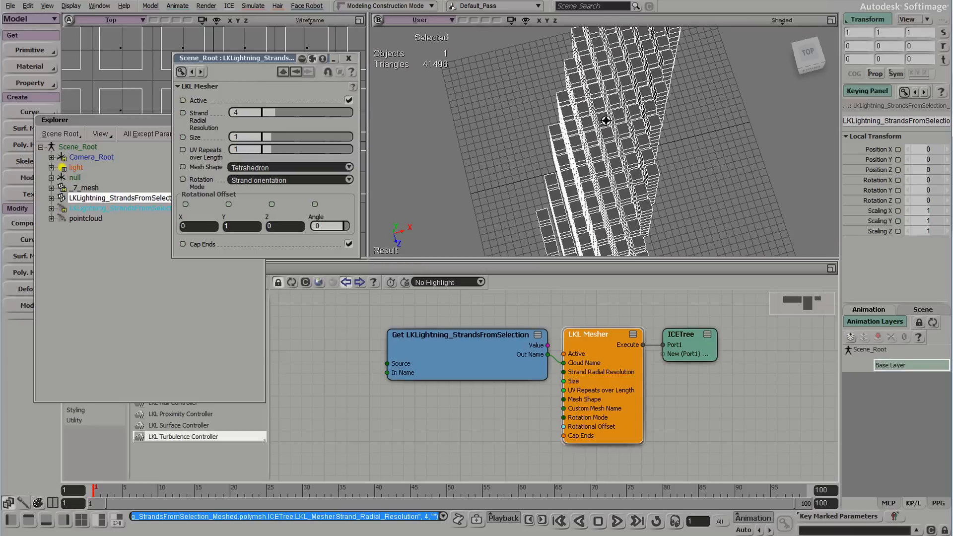
Switch the User viewport to the Top view and focus on the gaps between the meshed strands.
click(433, 19)
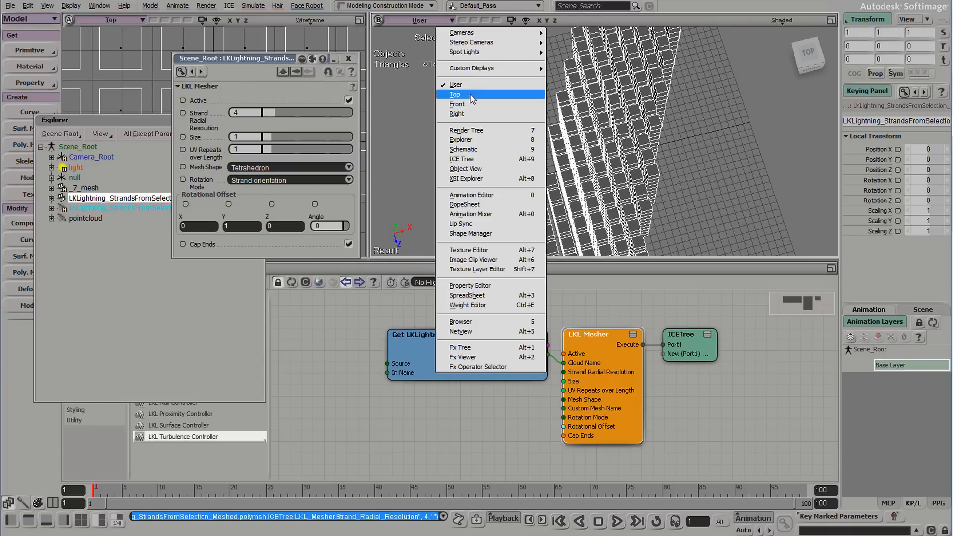
click(455, 94)
scroll(601, 212, up, 5)
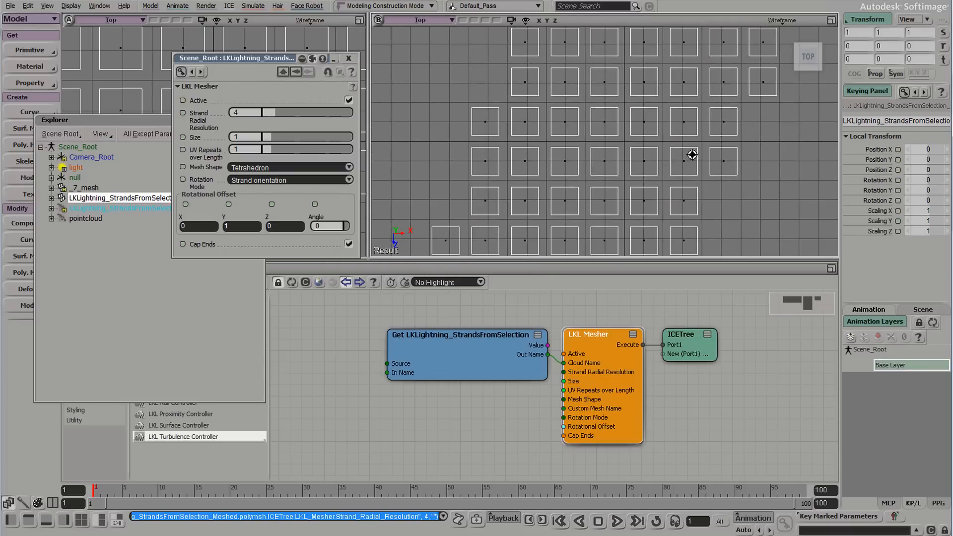
scroll(601, 213, up, 3)
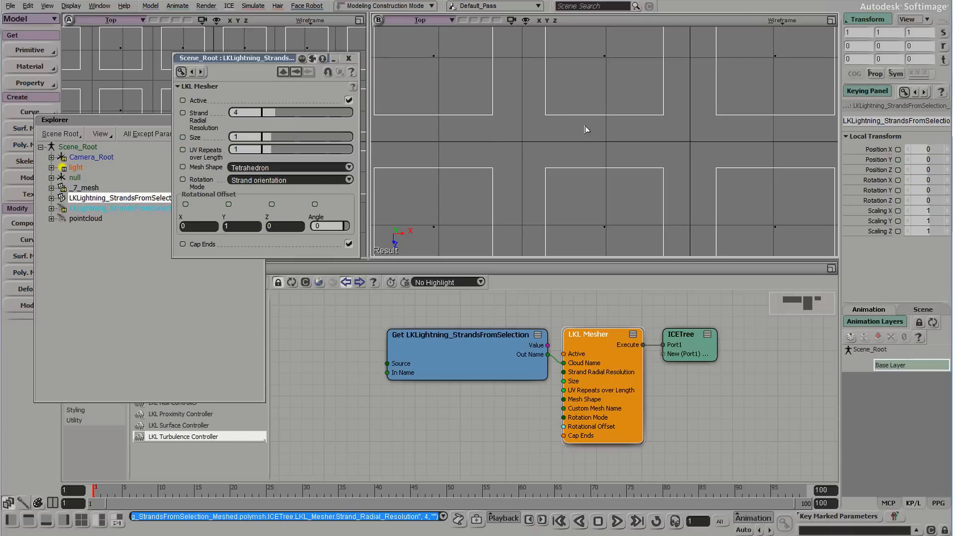
drag(568, 125, 604, 169)
scroll(603, 169, up, 2)
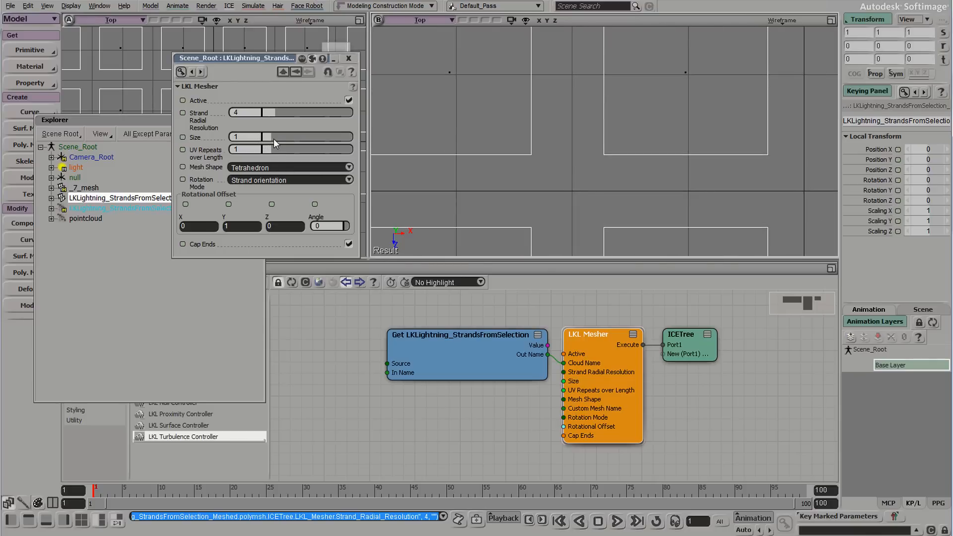
Enlarge the LKL Mesher's Size, trying 1,761 before setting it to 1,45.
drag(273, 139, 279, 138)
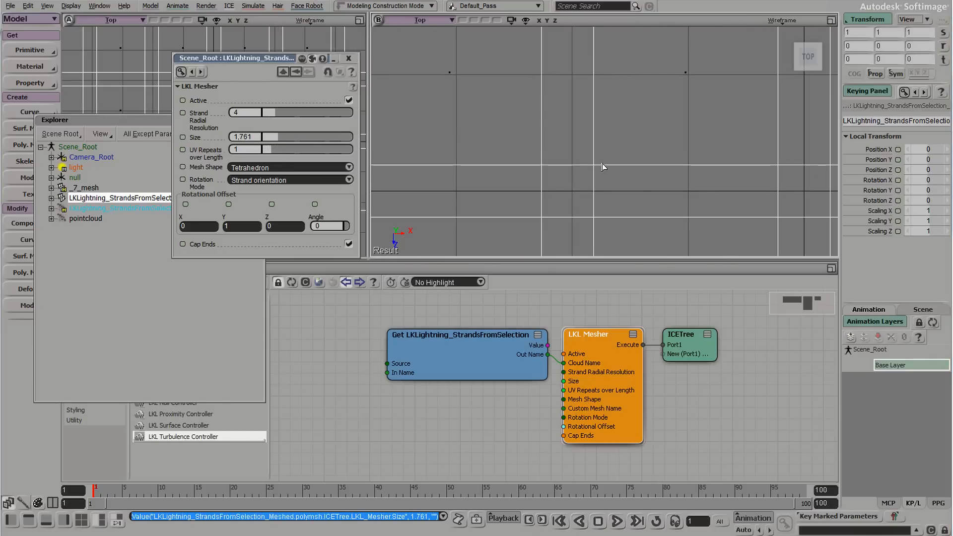
click(243, 137)
drag(239, 137, 248, 137)
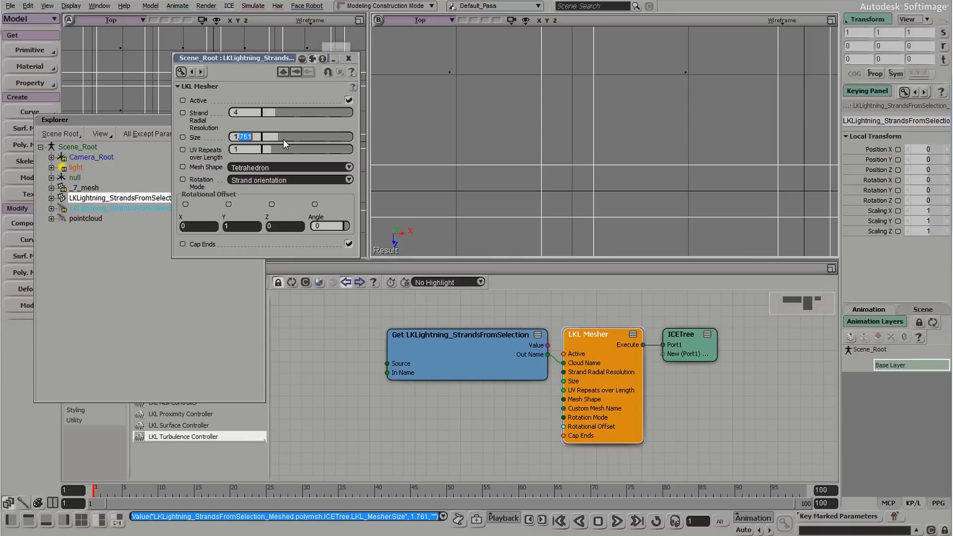
text(45)
key(Return)
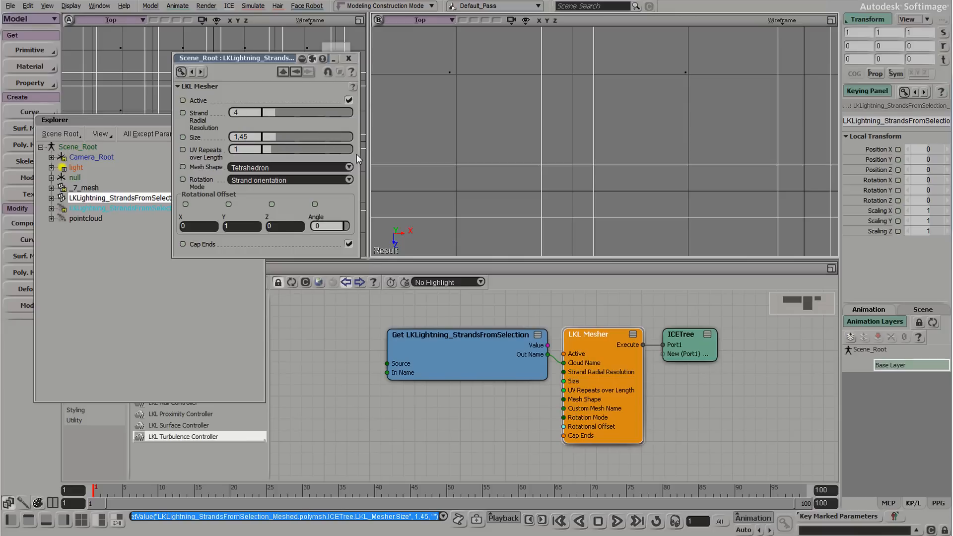
Fine-tune the LKL Mesher's Size against the gaps between strands, trying 1,44 and settling on 1,445.
scroll(579, 166, up, 10)
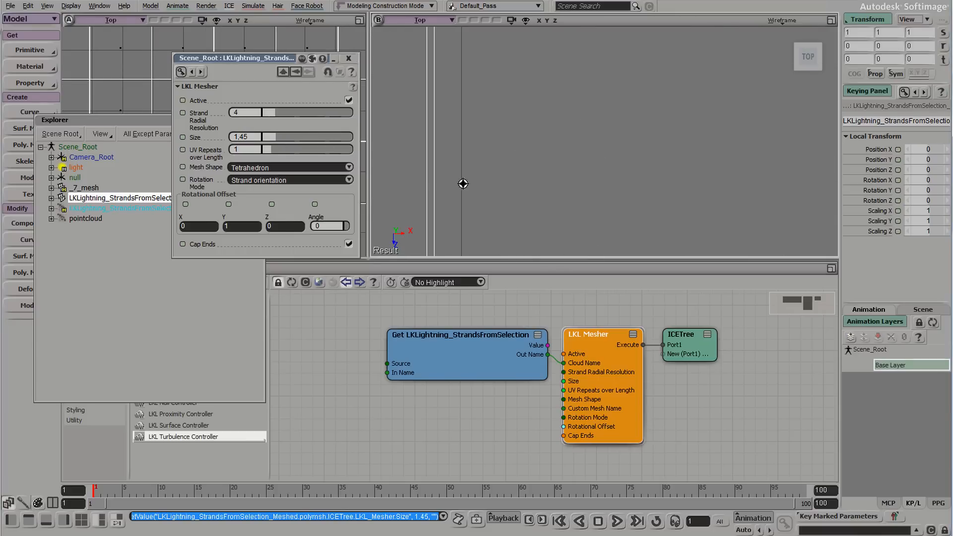
drag(463, 183, 602, 85)
click(254, 137)
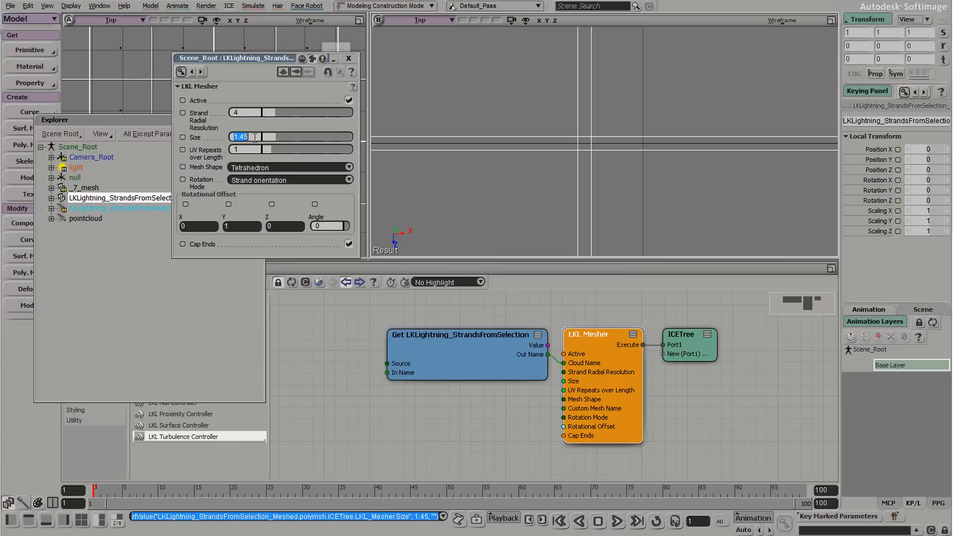
click(254, 138)
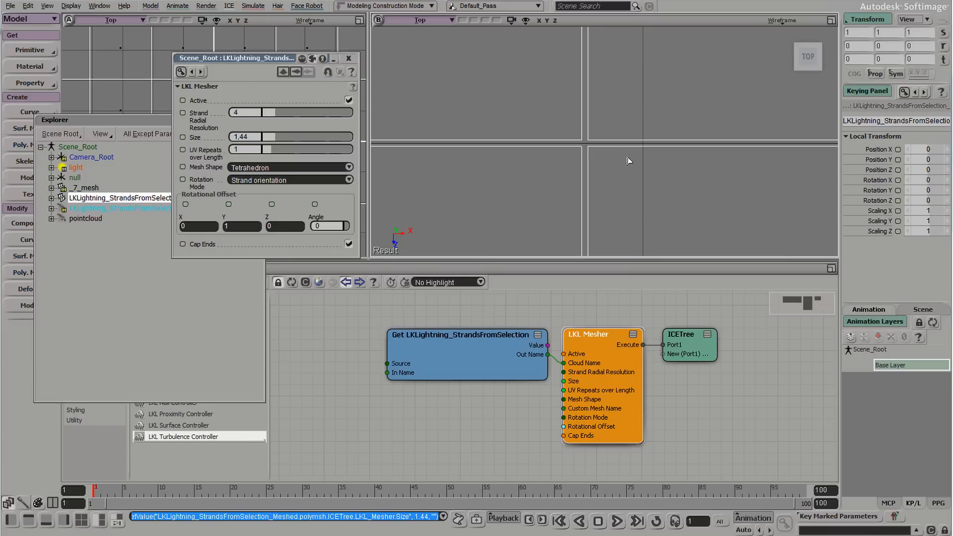
click(254, 138)
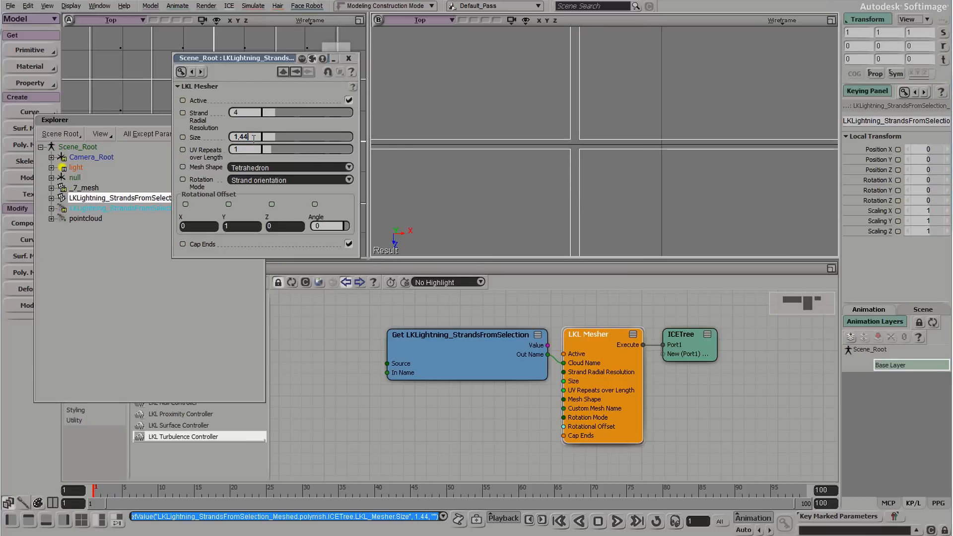
text(5)
key(Return)
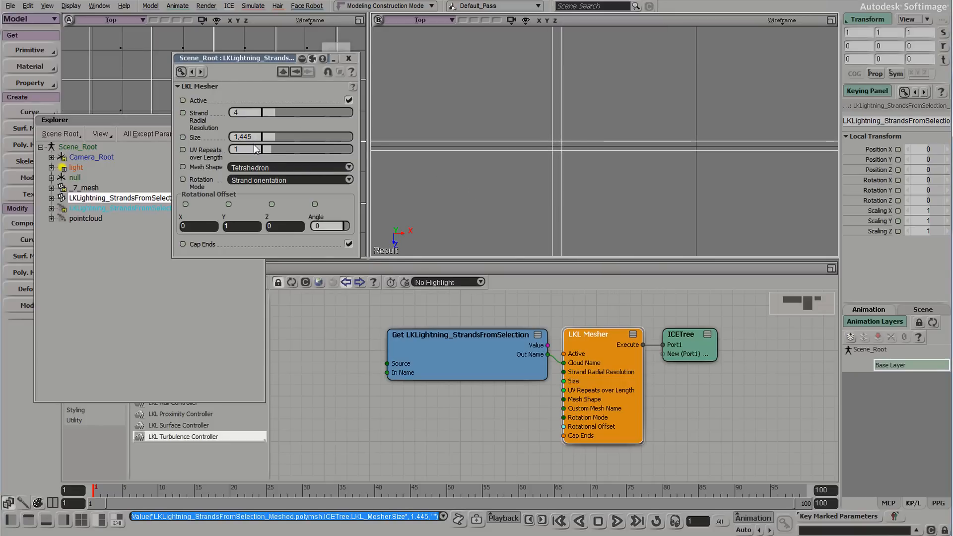
Set the LKL Mesher's Size to 1,442 and clear the selection of the meshed strands.
click(254, 136)
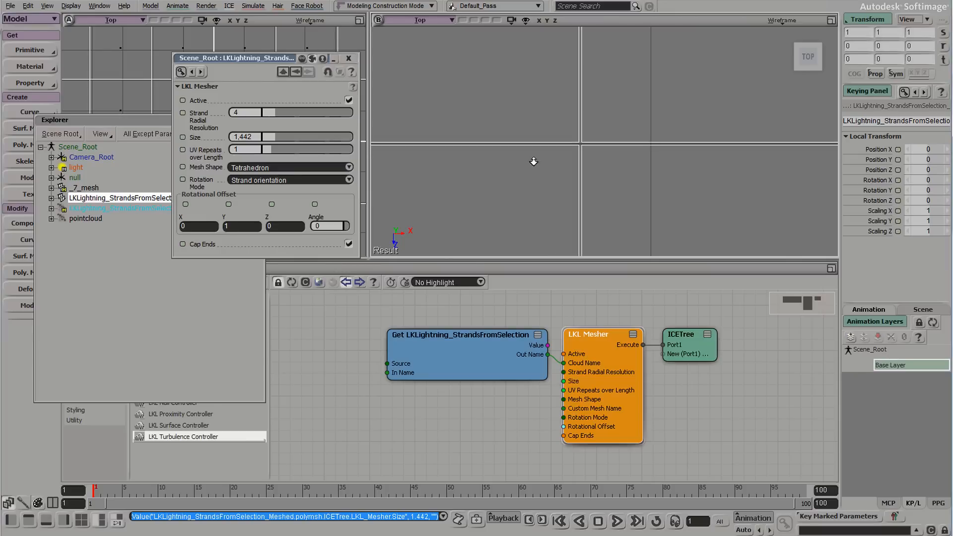
key(a)
scroll(431, 106, up, 3)
mouse_move(432, 107)
mouse_down()
mouse_move(694, 165)
mouse_move(659, 121)
mouse_move(666, 144)
mouse_move(646, 134)
mouse_up()
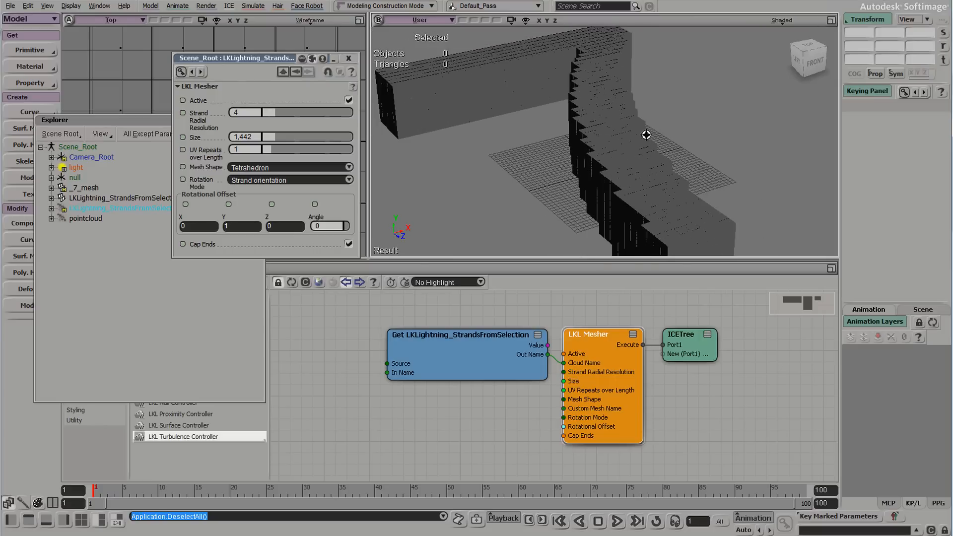
Preview the meshed columns with a render region in the User viewport, enlarge it over the bend, and close it.
key(q)
drag(446, 38, 867, 324)
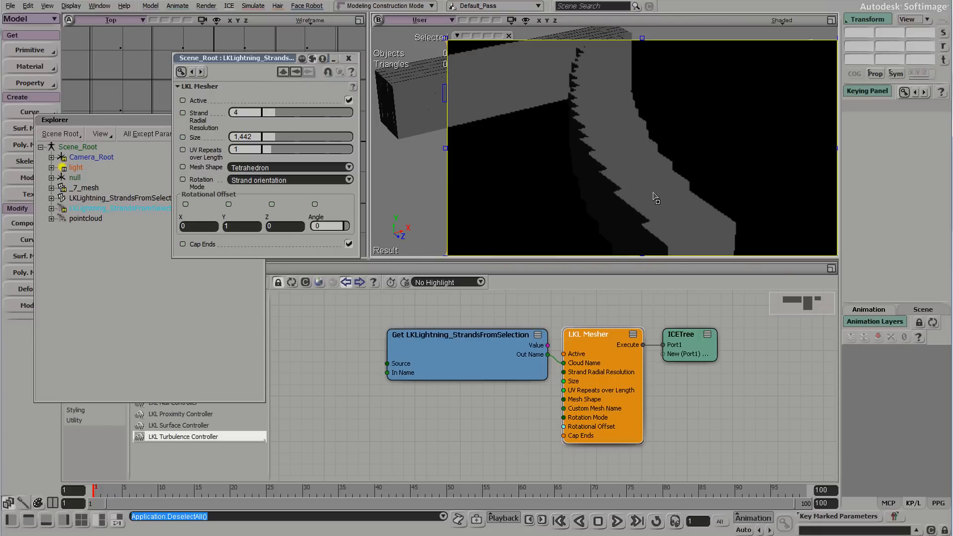
drag(410, 40, 742, 230)
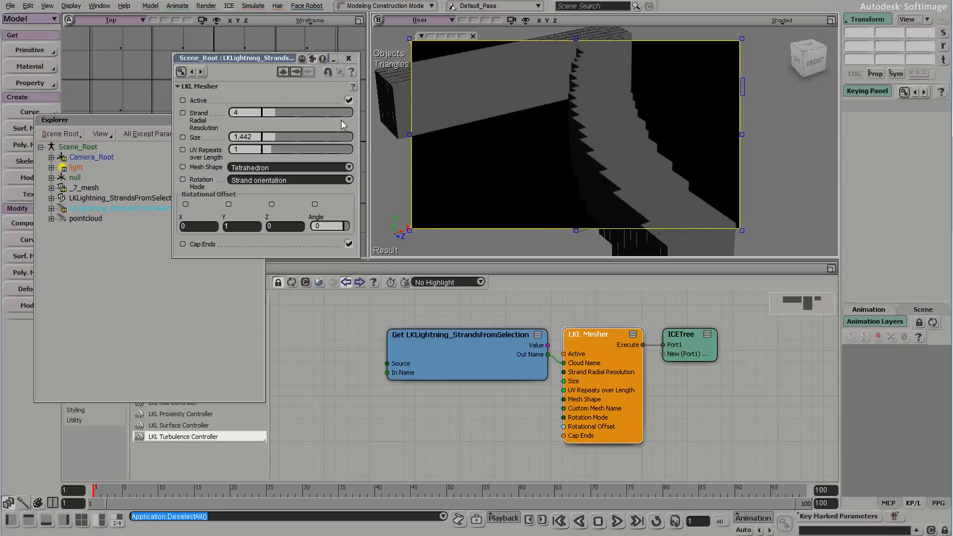
key(shift+q)
Check the fit of the meshed columns and move the timeline to frame 32 to view the deformed mesh.
right_drag(702, 138, 634, 151)
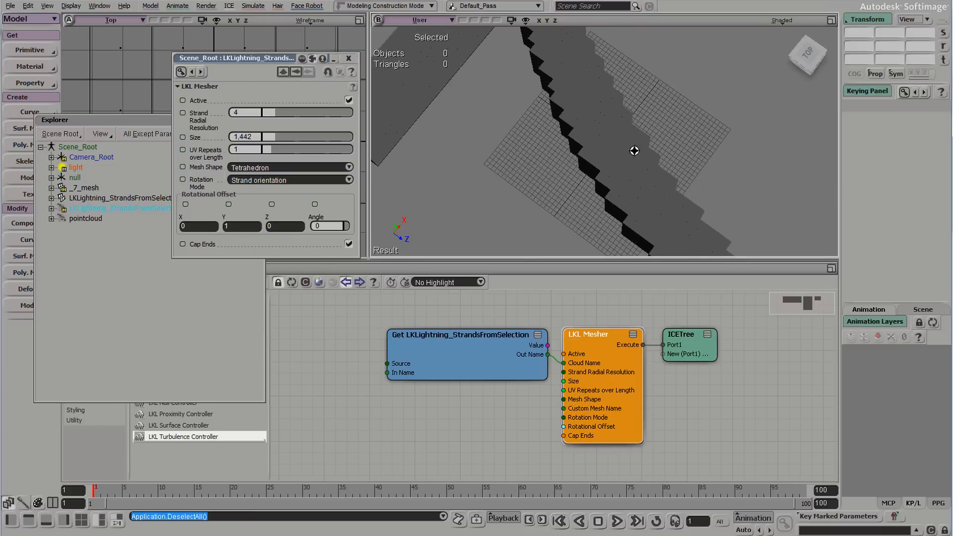
click(634, 151)
middle_drag(634, 168, 701, 129)
right_drag(700, 130, 678, 108)
click(691, 155)
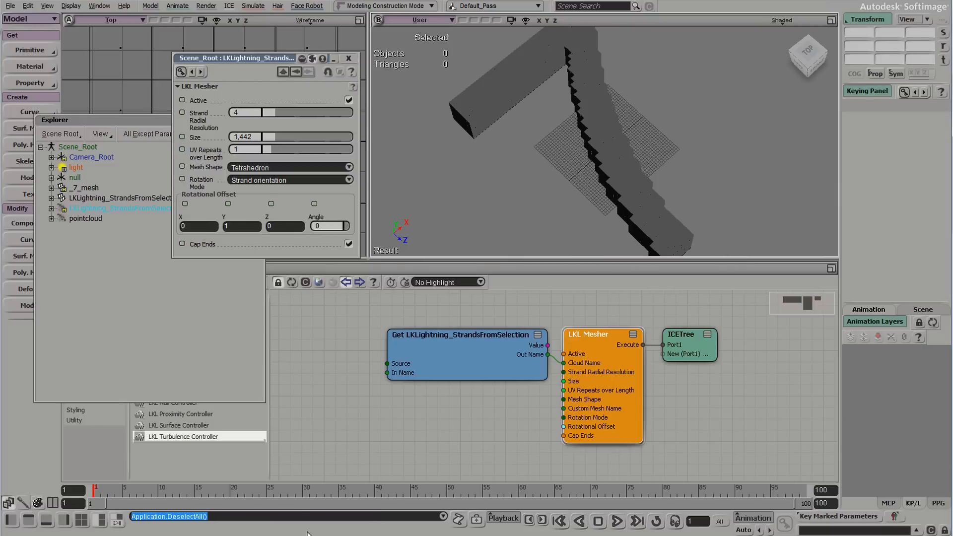
key(ctrl+s)
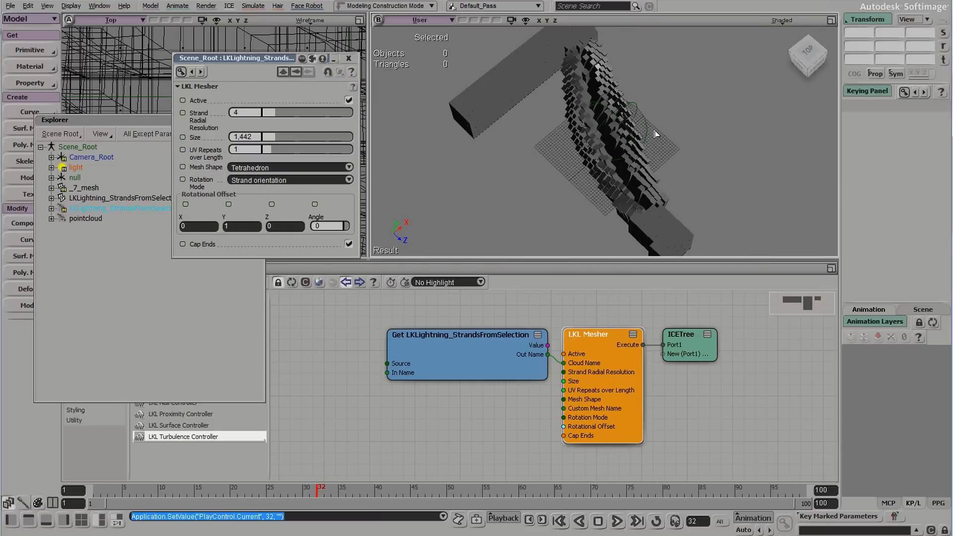
right_drag(706, 161, 656, 133)
Select LKLightning_StrandsFromSelection_Meshed and examine the deformed columns' wireframe from several angles at frame 32.
click(655, 134)
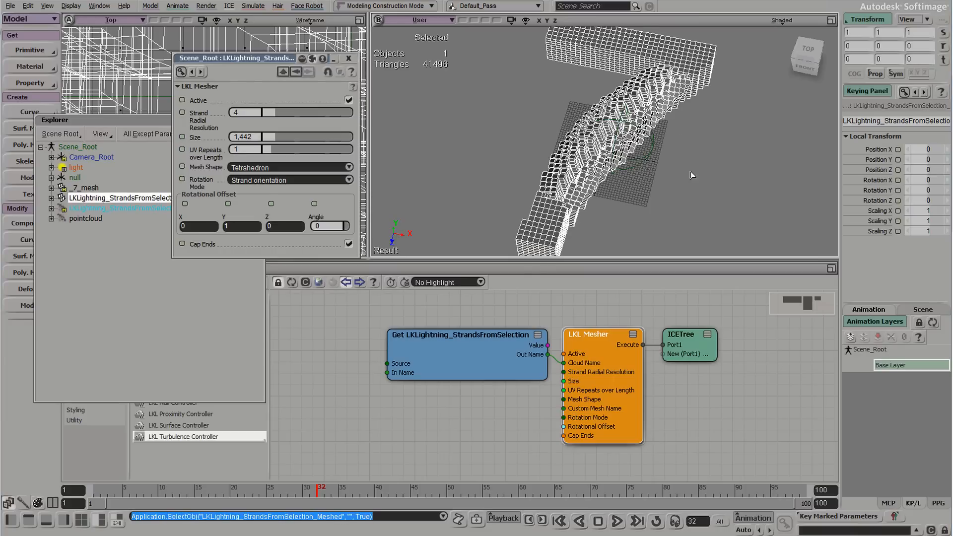
right_drag(690, 168, 661, 150)
click(706, 139)
middle_drag(661, 150, 573, 170)
click(573, 170)
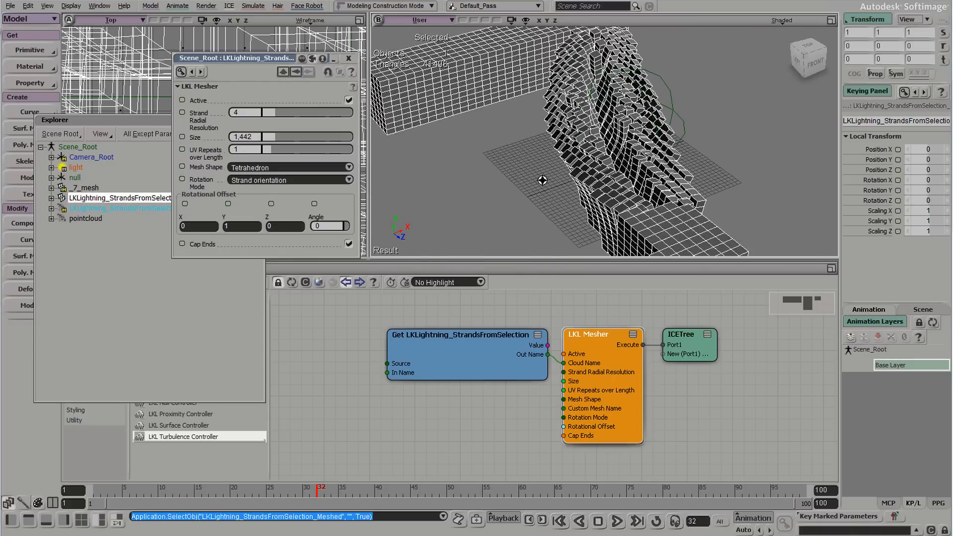
right_drag(543, 181, 591, 209)
right_drag(646, 181, 638, 221)
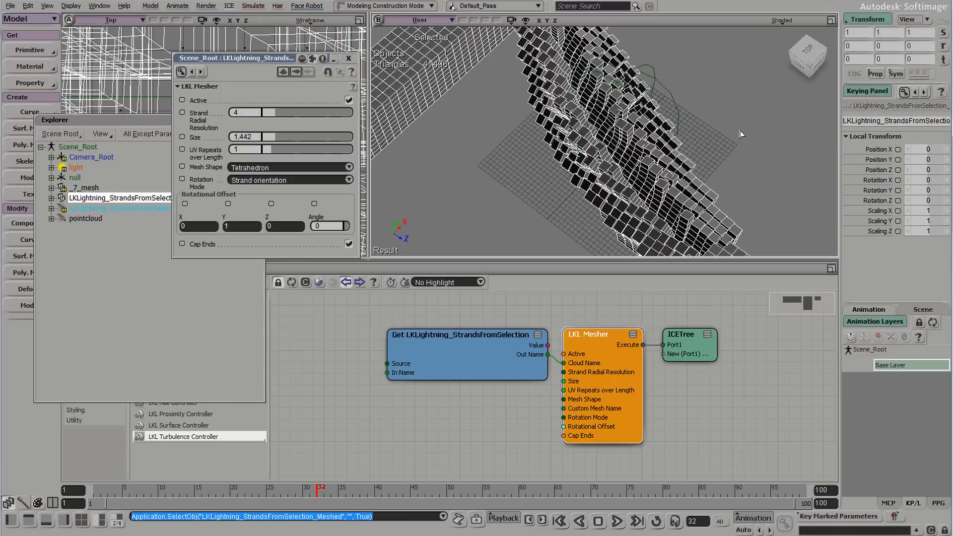
click(739, 133)
right_drag(737, 131, 659, 119)
click(702, 198)
Close the LKL Mesher properties and return the timeline to the first frame with the meshed strands selected.
click(349, 58)
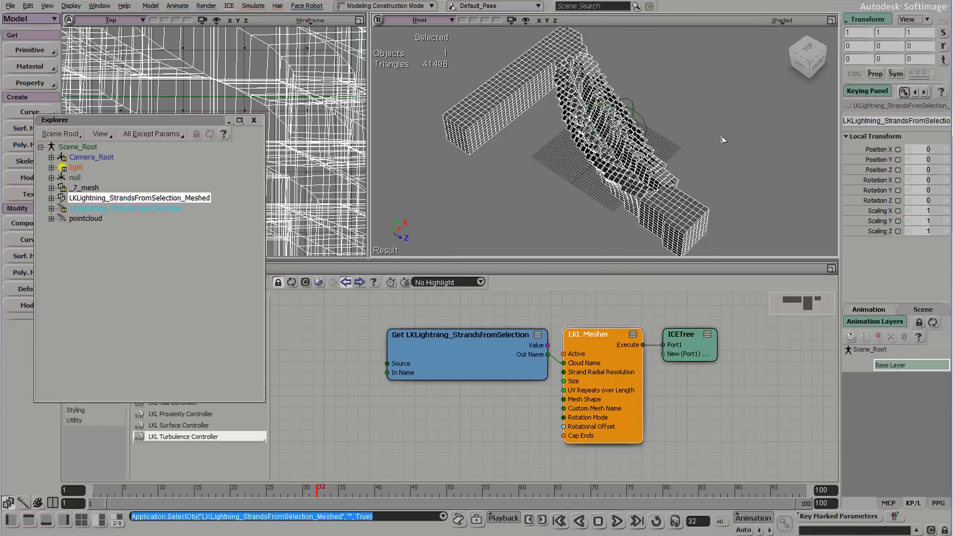
drag(708, 130, 727, 148)
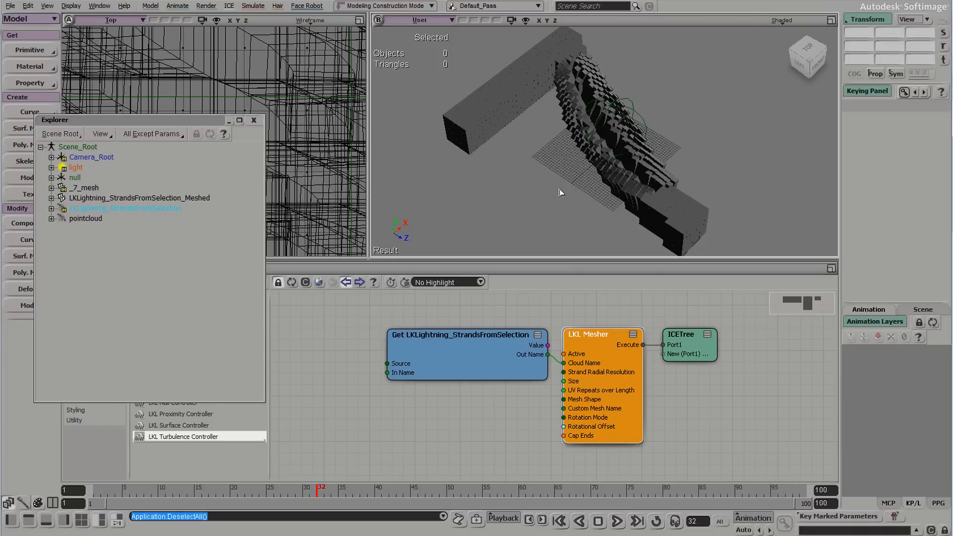
click(674, 224)
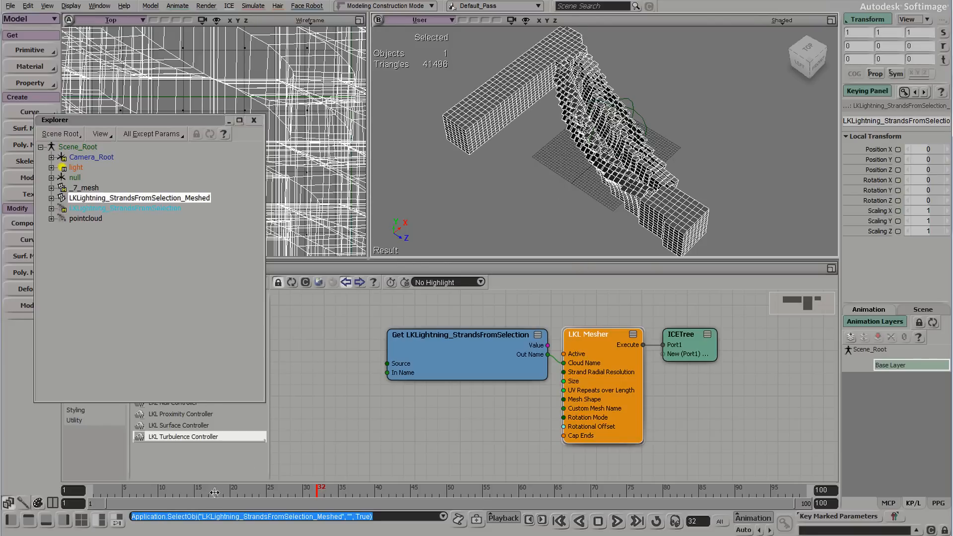
drag(288, 491, 180, 494)
drag(112, 494, 103, 493)
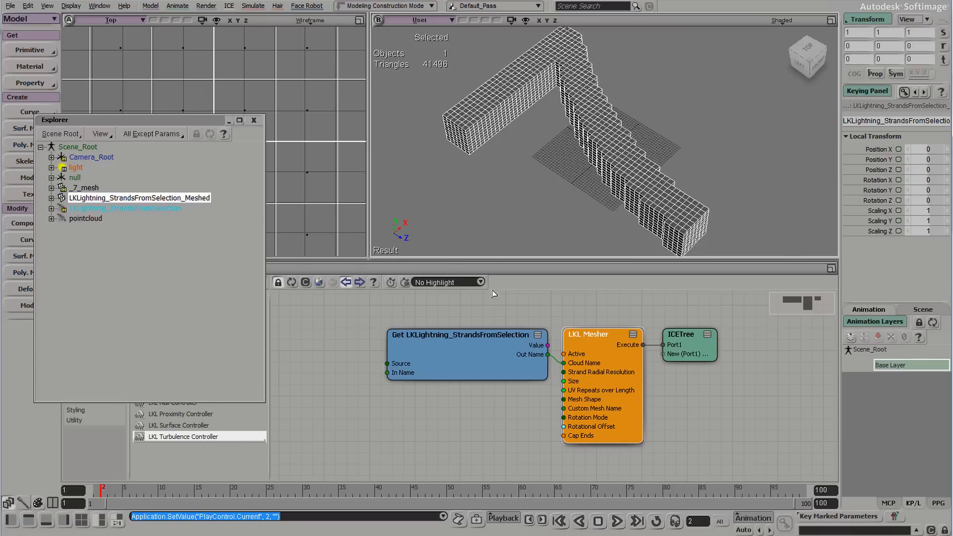
click(559, 521)
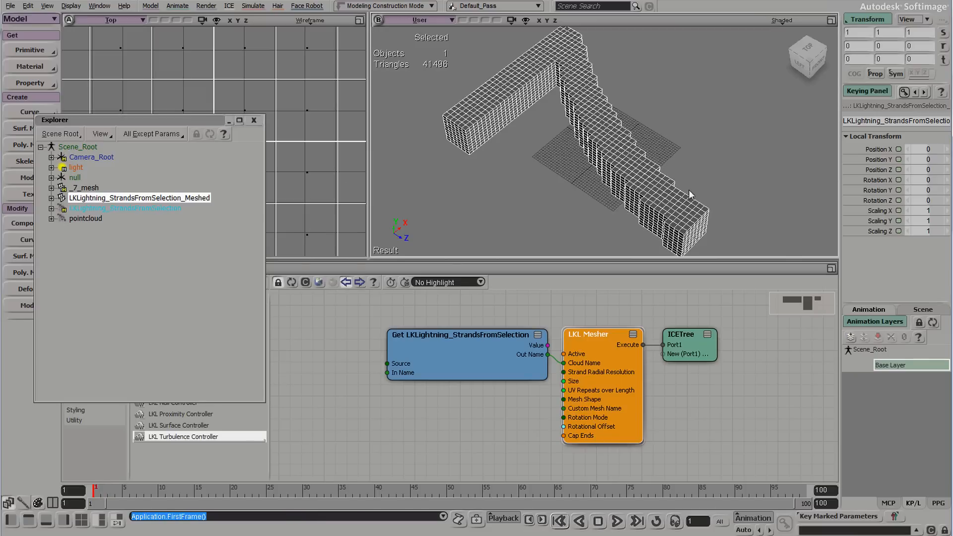
Duplicate LKLightning_StrandsFromSelection_Meshed and examine the copy's stepped edge from above.
middle_drag(690, 193, 677, 170)
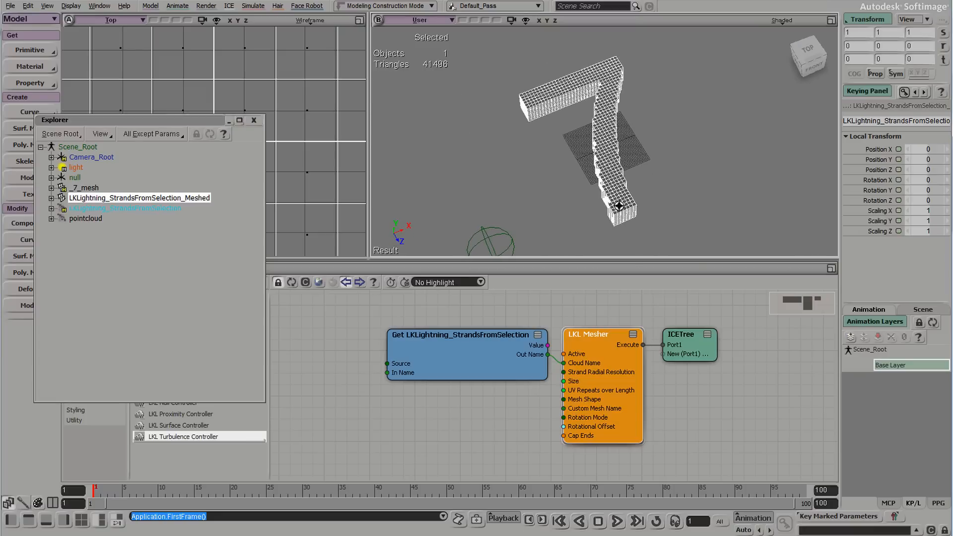
middle_drag(657, 208, 548, 106)
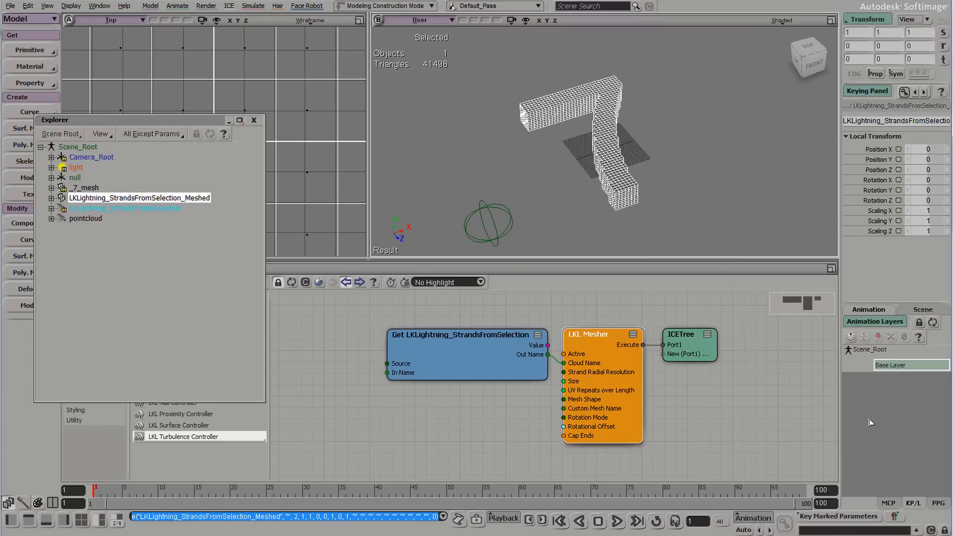
middle_drag(685, 219, 706, 210)
scroll(594, 216, up, 5)
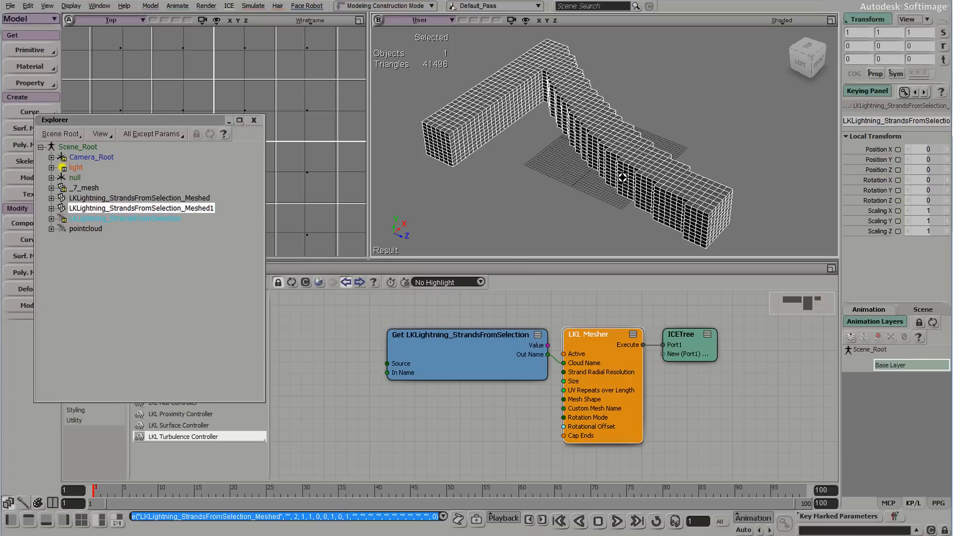
mouse_move(622, 178)
middle_down()
mouse_move(648, 191)
mouse_move(628, 194)
mouse_move(653, 185)
mouse_move(619, 153)
mouse_move(598, 156)
mouse_move(620, 173)
middle_up()
middle_drag(620, 111, 609, 200)
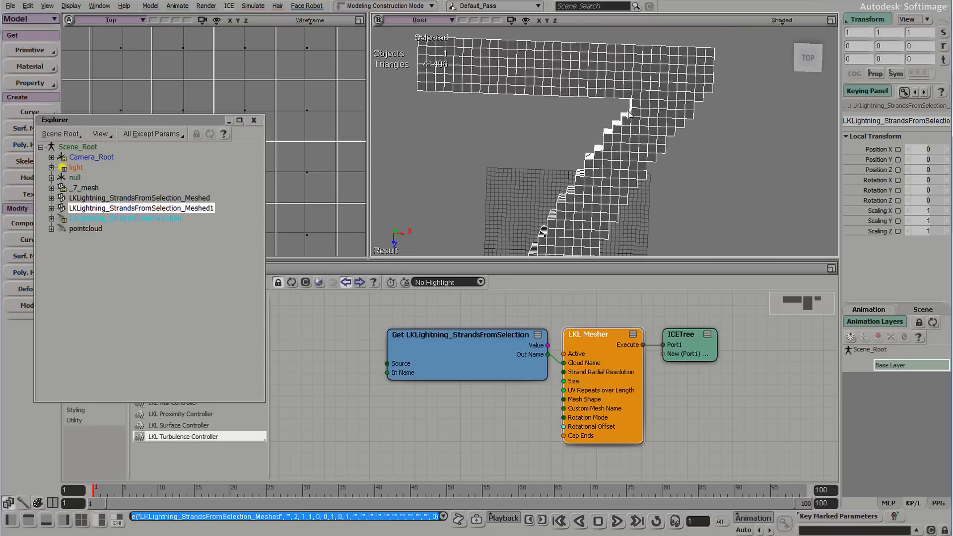
scroll(590, 178, up, 5)
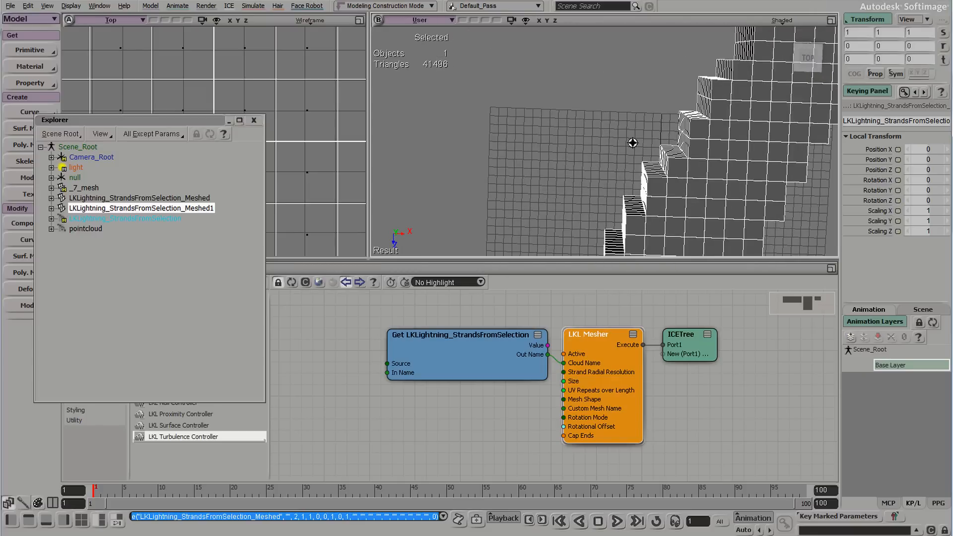
scroll(683, 149, down, 3)
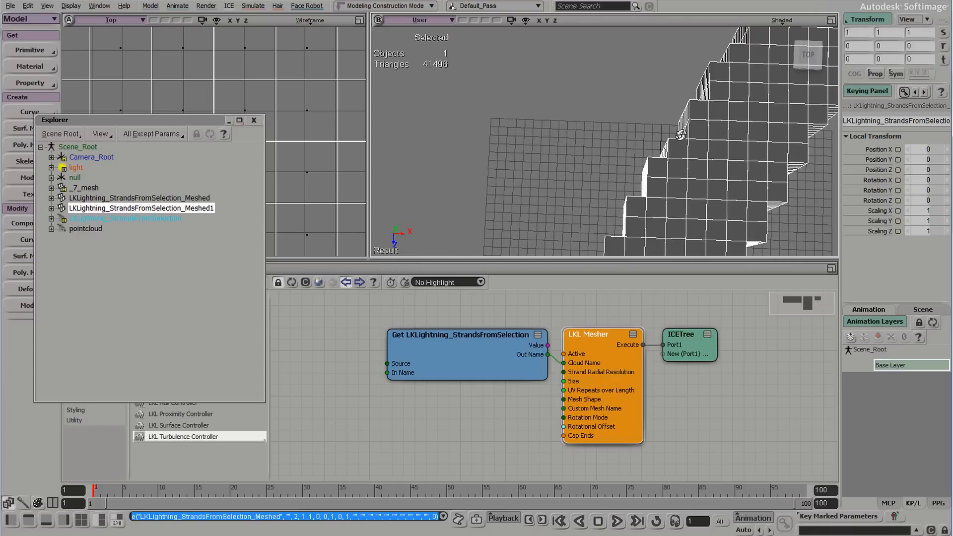
middle_drag(683, 149, 626, 159)
Delete the duplicate object LKLightning_StrandsFromSelection_Meshed1.
click(83, 188)
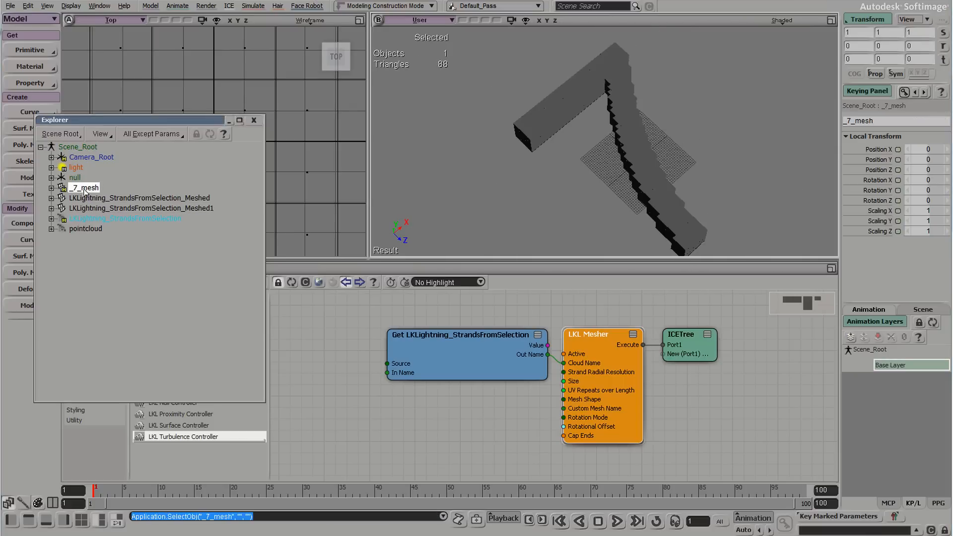
click(109, 209)
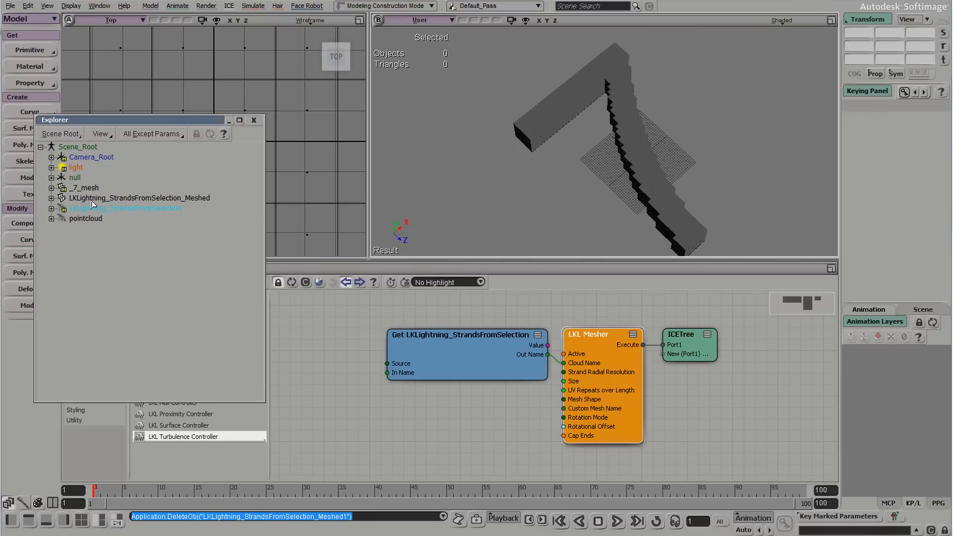
key(Delete)
Hide the meshed strands object and unhide LKLightning_StrandsFromSelection and the original _7_mesh.
click(91, 209)
key(h)
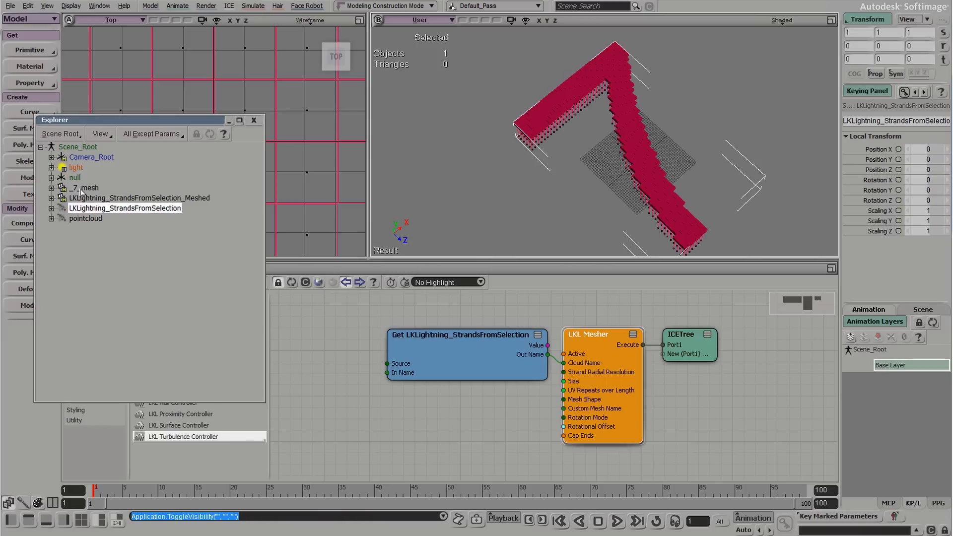
click(83, 188)
drag(556, 84, 732, 216)
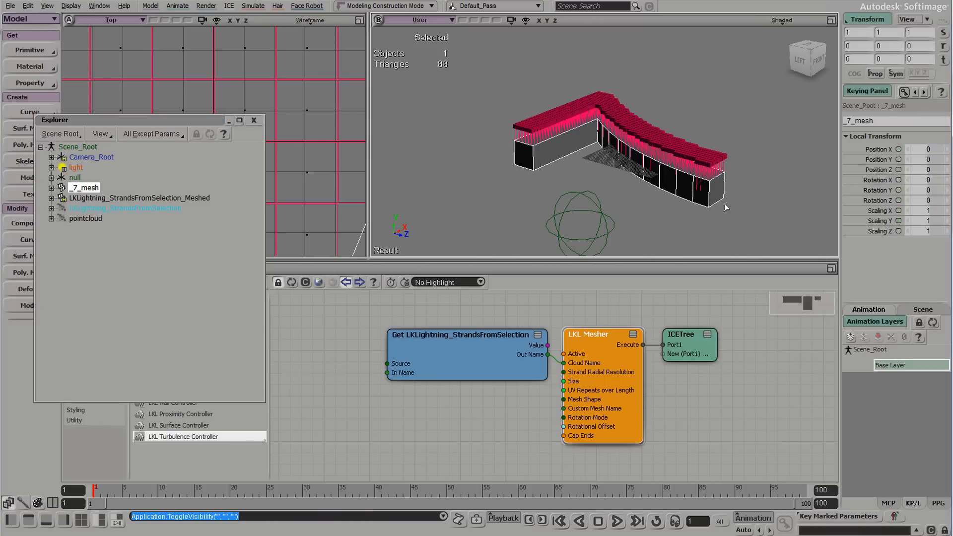
drag(738, 153, 641, 228)
drag(688, 98, 622, 164)
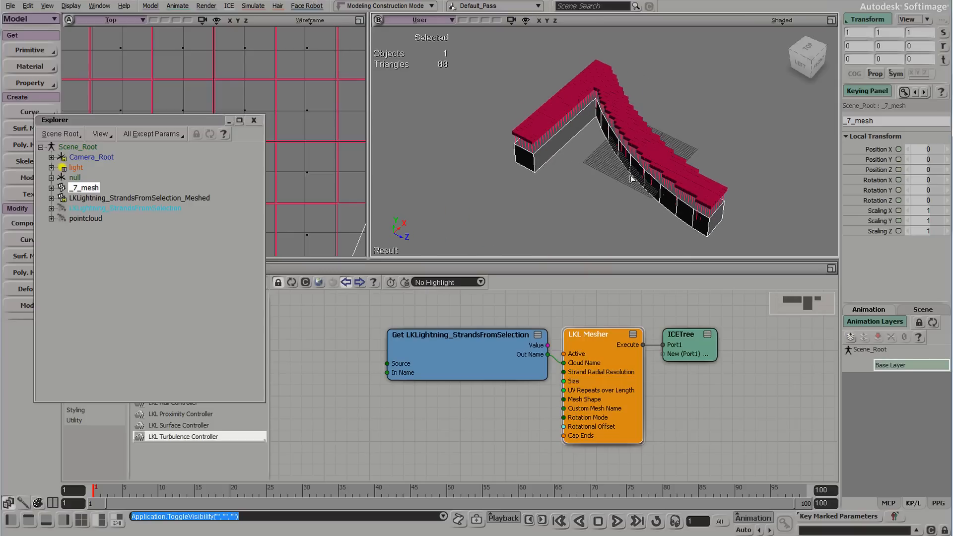
Duplicate _7_mesh and rename the copy to _7_mesh_orginal.
click(98, 199)
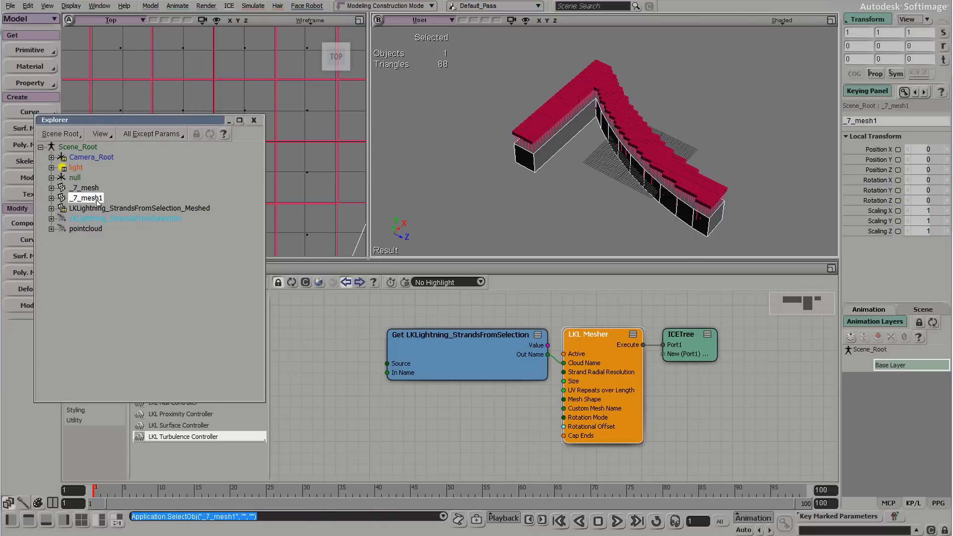
click(98, 200)
click(114, 199)
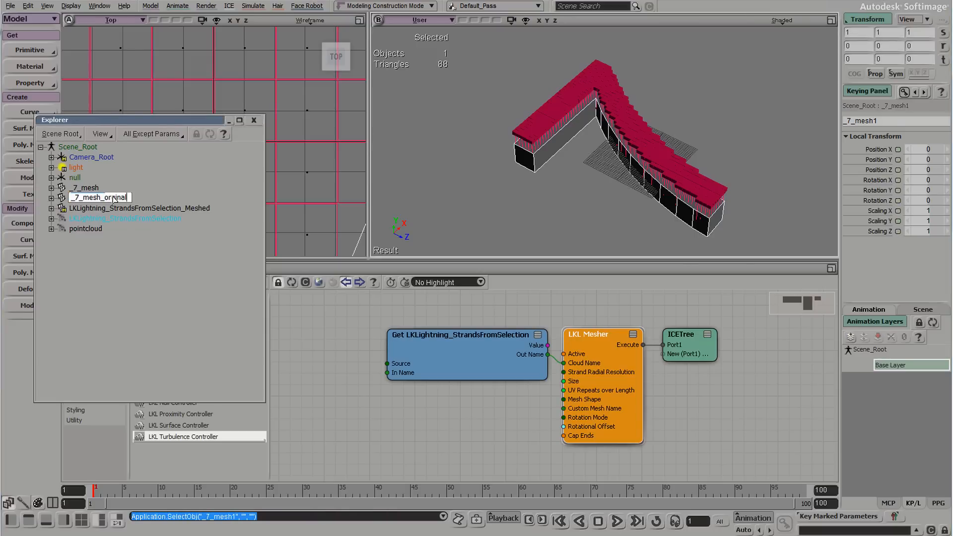
key(Return)
Rename the source object _7_mesh to _7_mesh_pushed.
click(96, 187)
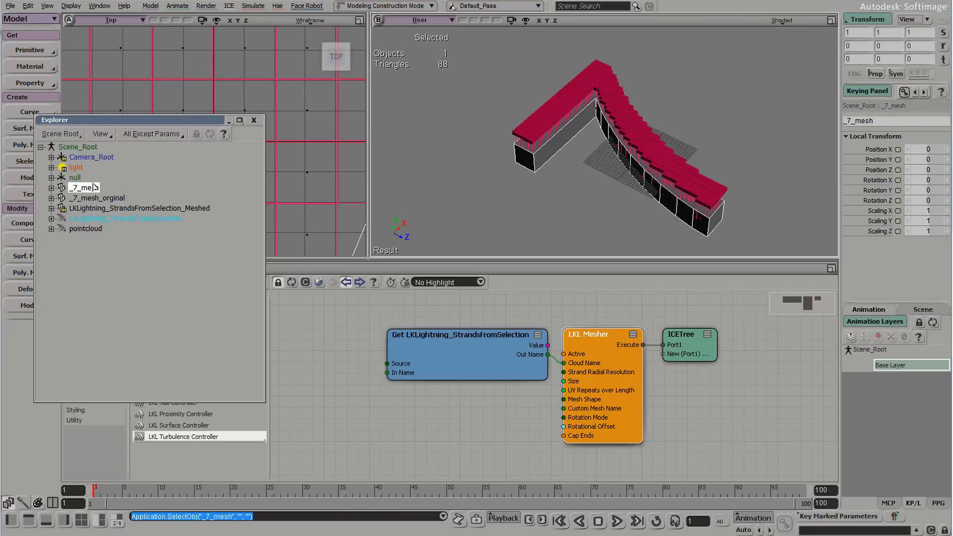
click(99, 187)
click(114, 186)
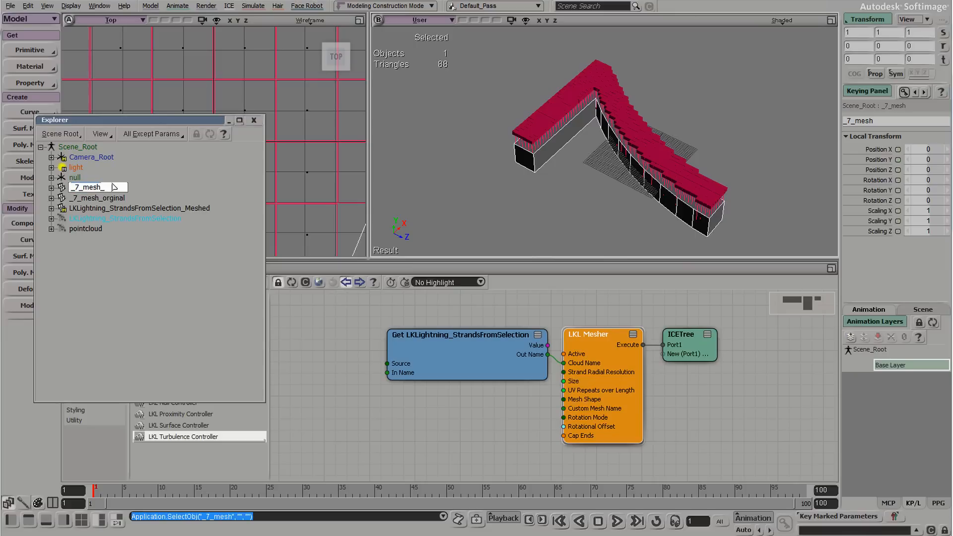
text(_pushed)
key(Return)
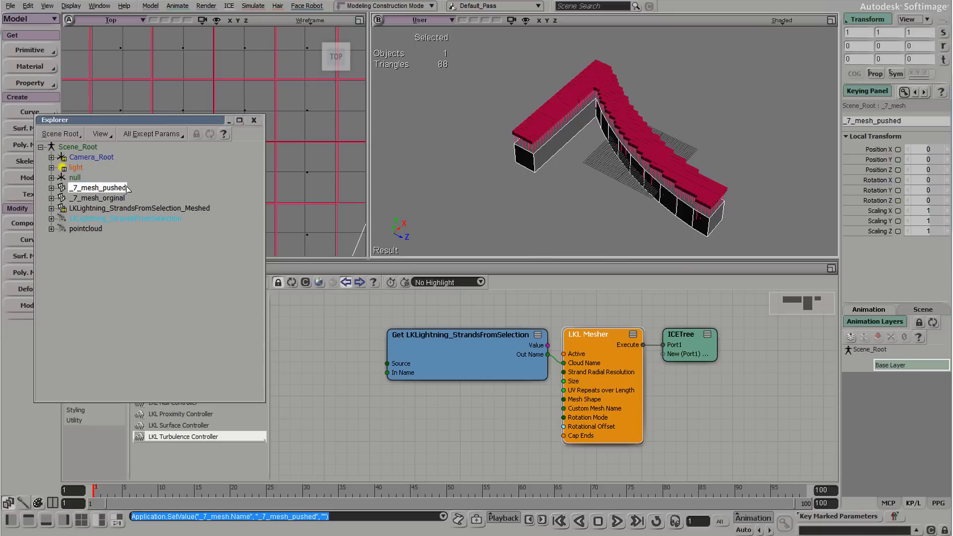
Freeze _7_mesh_pushed and apply a Push deformation to it.
drag(159, 120, 244, 117)
drag(666, 174, 593, 199)
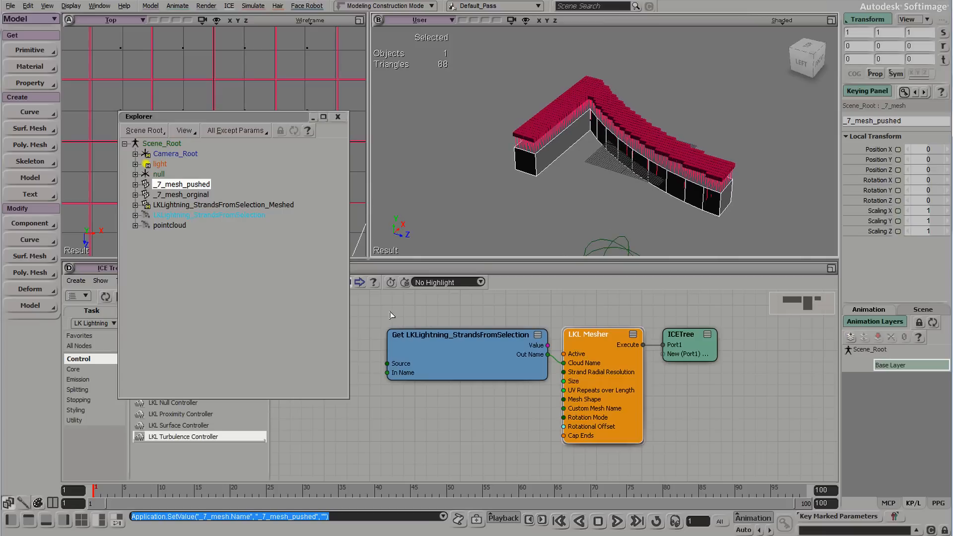
click(892, 503)
click(893, 465)
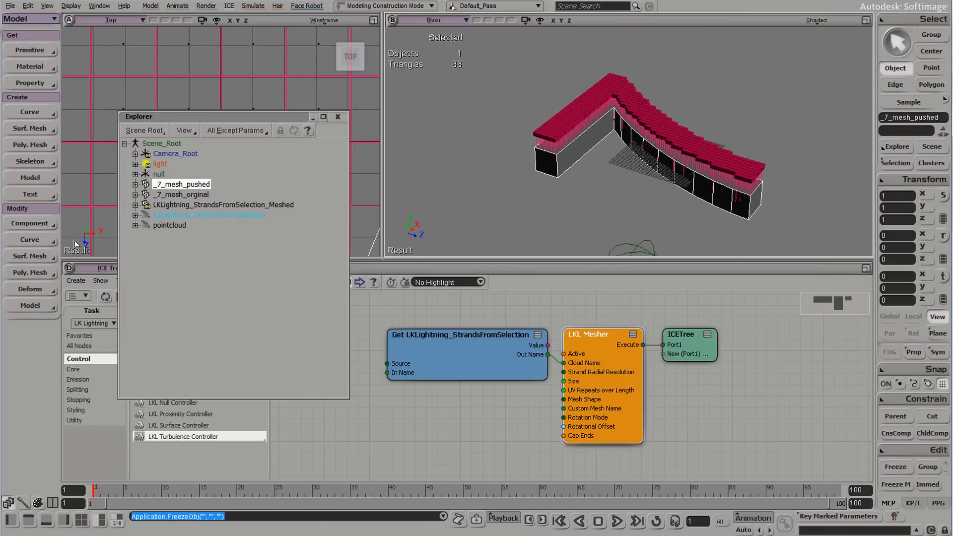
click(35, 297)
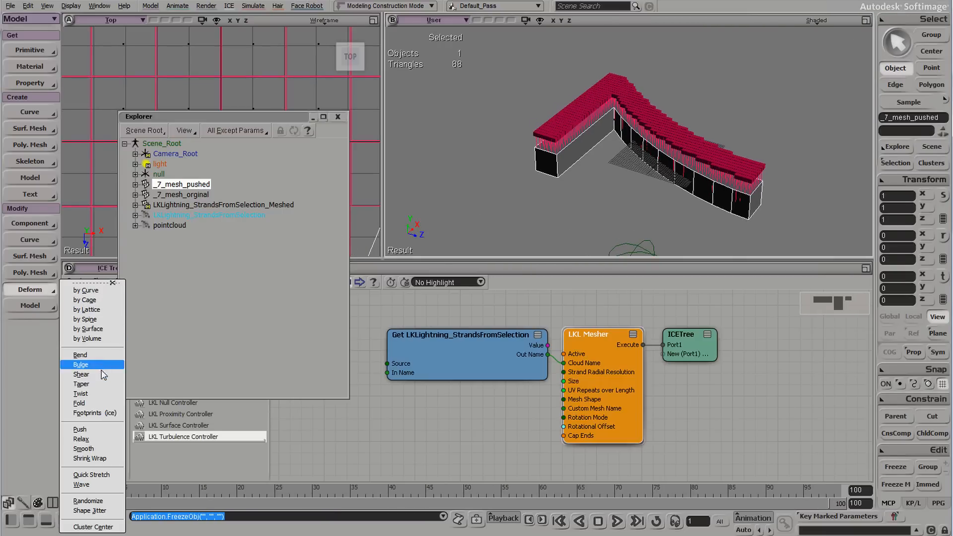
click(80, 429)
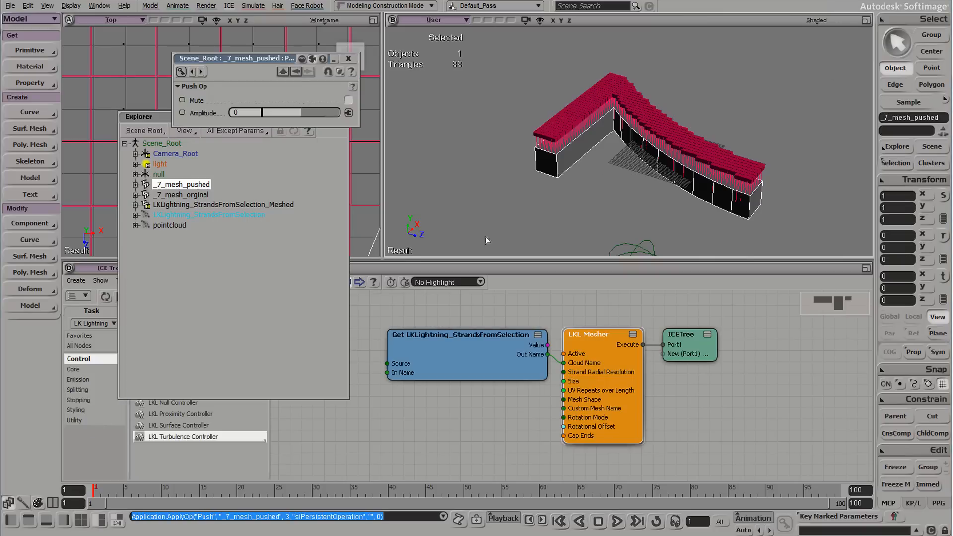
Set the Push amplitude on _7_mesh_pushed to 1.679 and freeze the mesh.
middle_drag(729, 186, 430, 140)
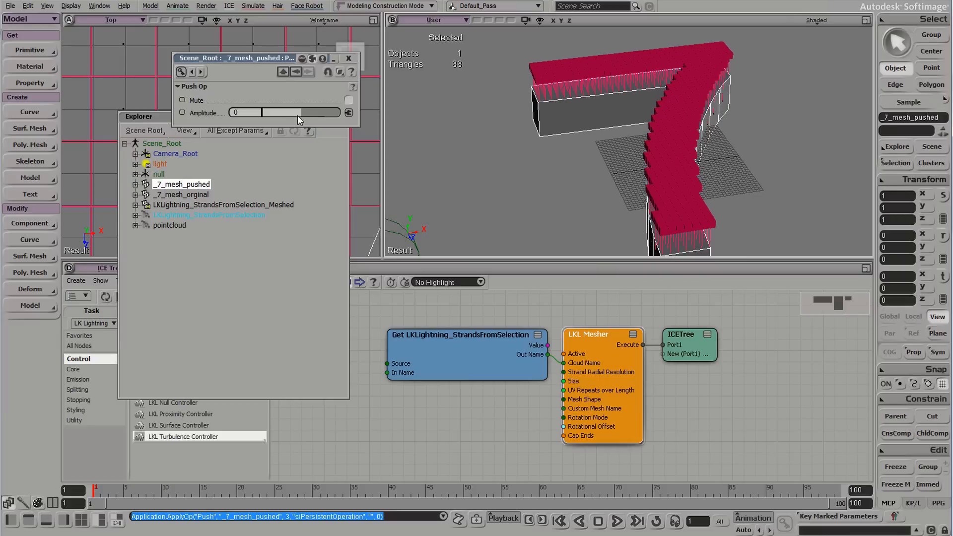
drag(303, 113, 335, 112)
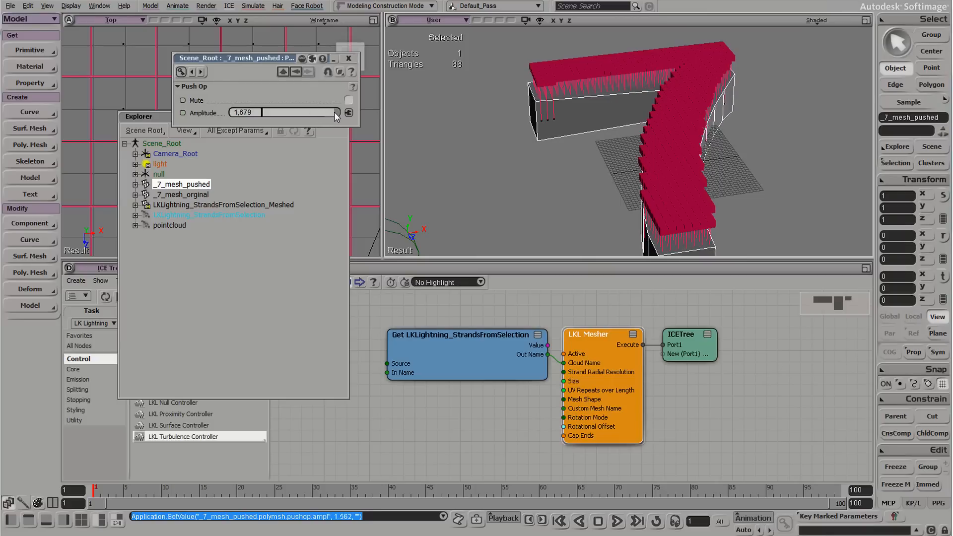
drag(715, 198, 695, 169)
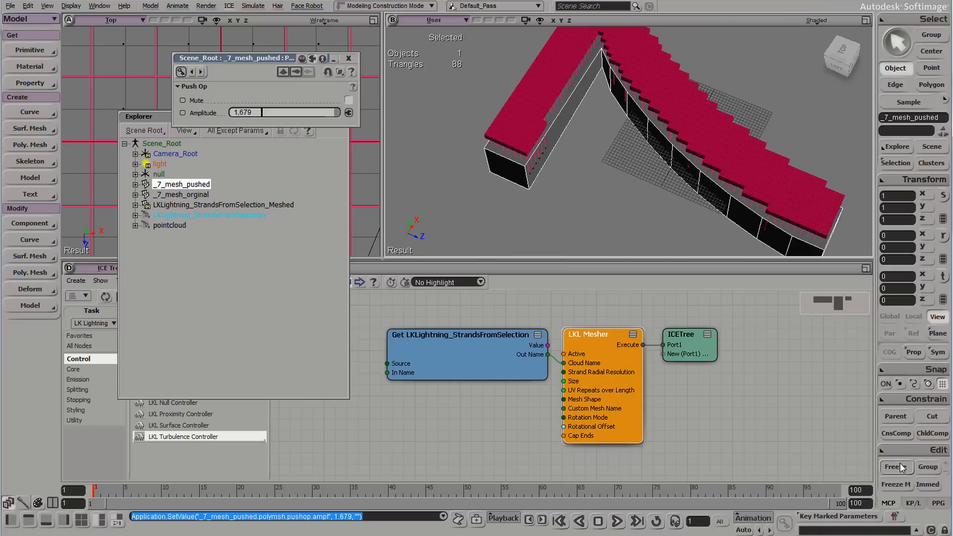
click(896, 467)
click(349, 58)
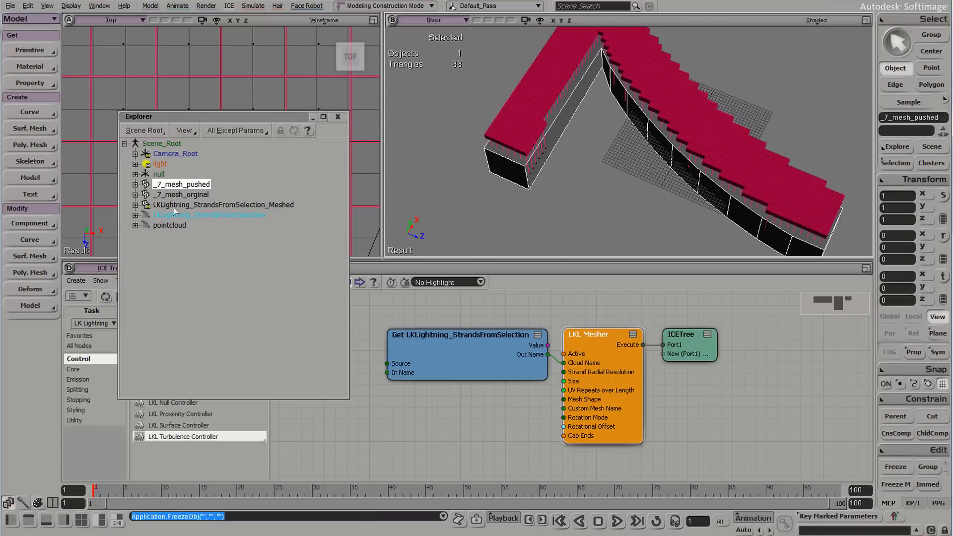
Hide _7_mesh_pushed and unhide _7_mesh_orginal.
click(183, 194)
key(h)
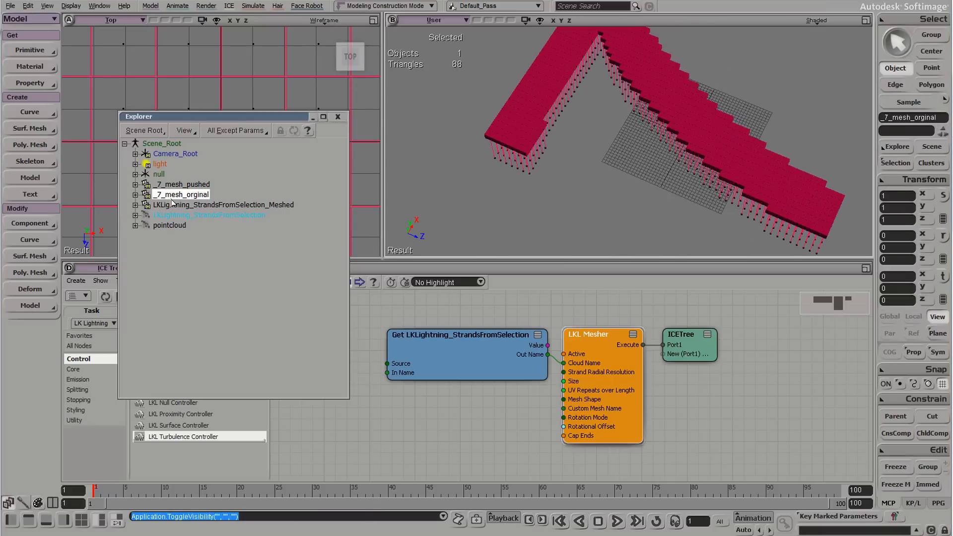
drag(723, 95, 698, 55)
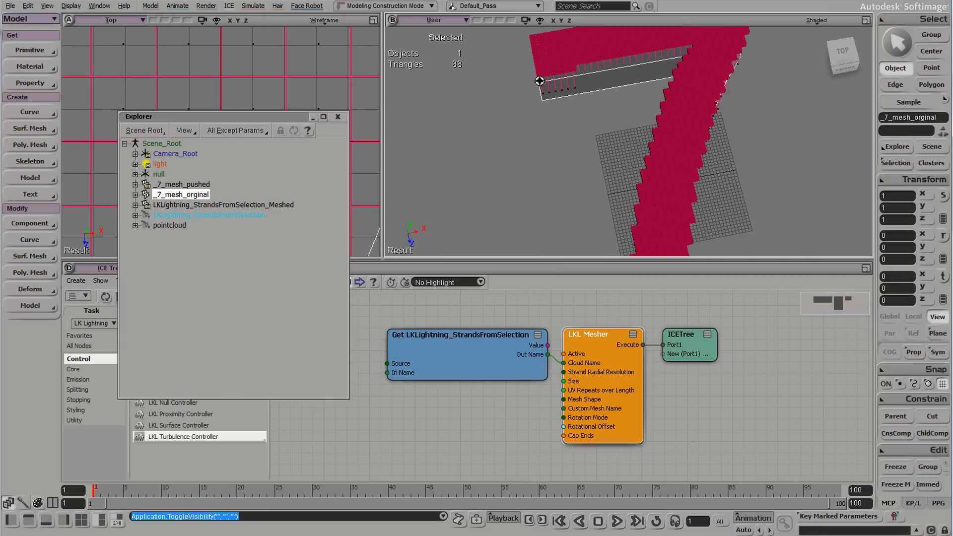
Inspect in the Top view how the strand grid lines up with the outline of _7_mesh_orginal.
click(437, 20)
click(477, 96)
scroll(666, 111, up, 8)
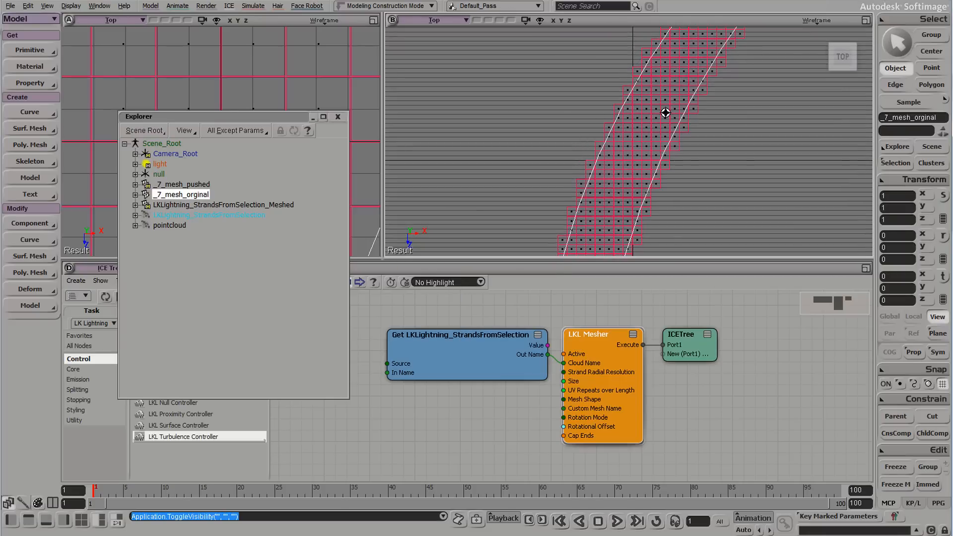
drag(692, 181, 762, 177)
scroll(673, 154, down, 5)
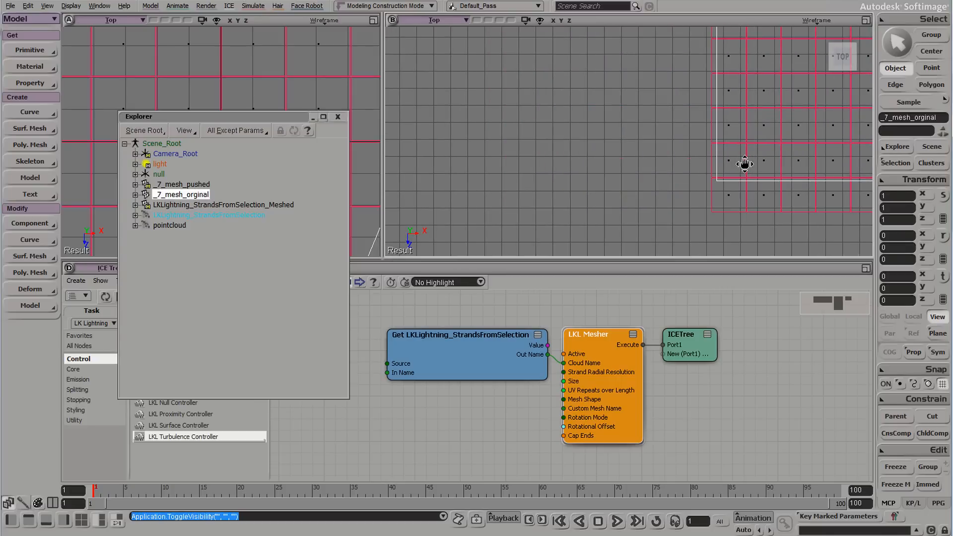
scroll(603, 168, down, 5)
scroll(649, 121, up, 8)
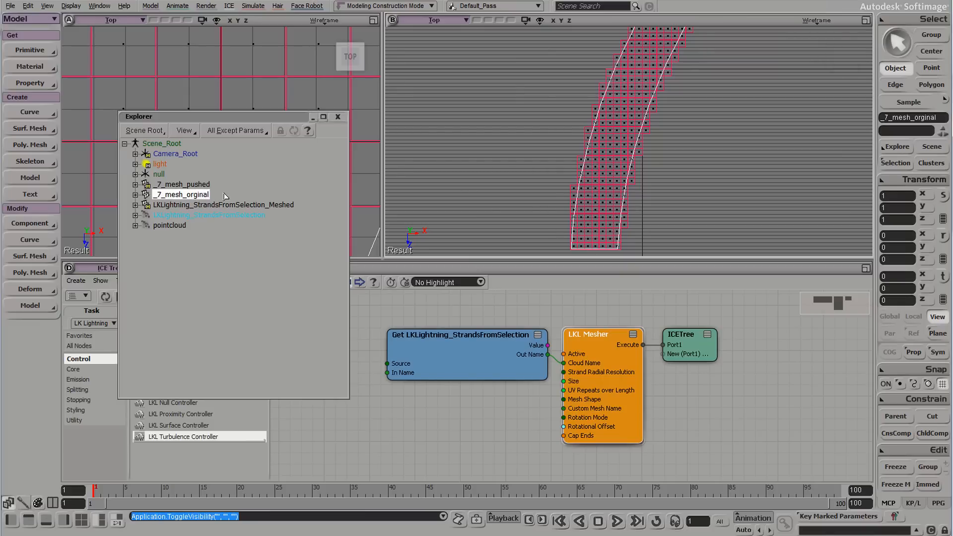
Hide _7_mesh_orginal and the strands cloud, leaving LKLightning_StrandsFromSelection_Meshed unhidden and selected in the User view.
click(233, 206)
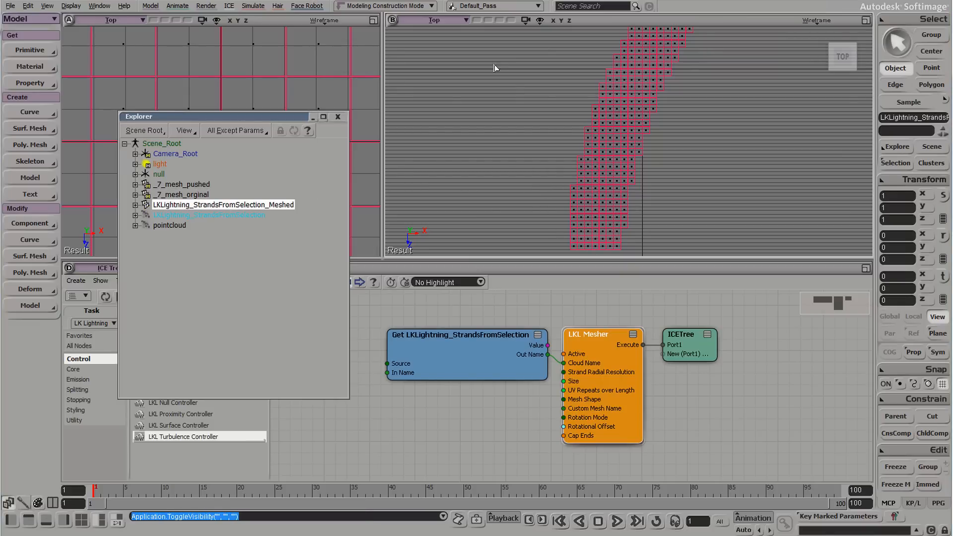
middle_click(440, 23)
key(s)
right_drag(601, 137, 647, 98)
key(space)
click(675, 110)
key(h)
click(805, 171)
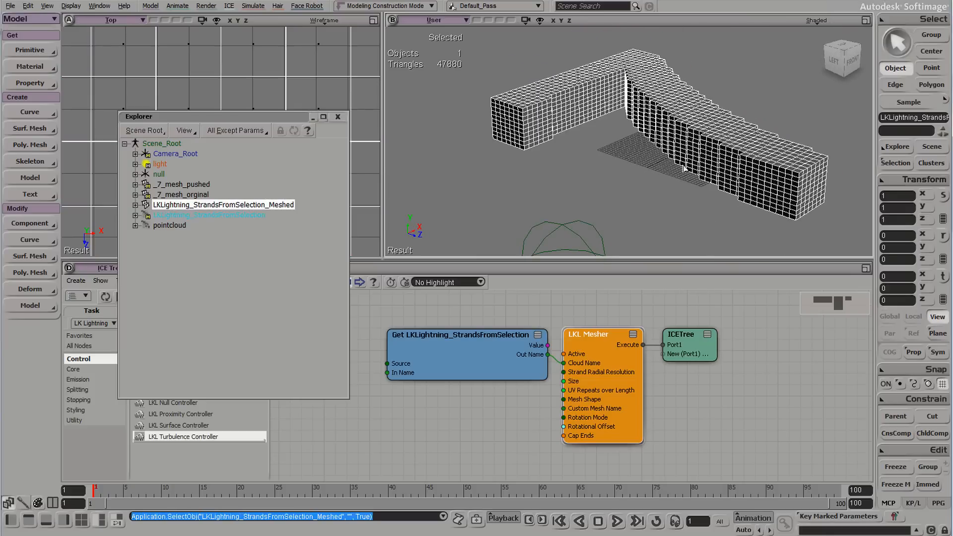
Examine the stepped edges of the meshed 7-shaped columns from above and from the sides.
key(s)
right_drag(681, 158, 676, 193)
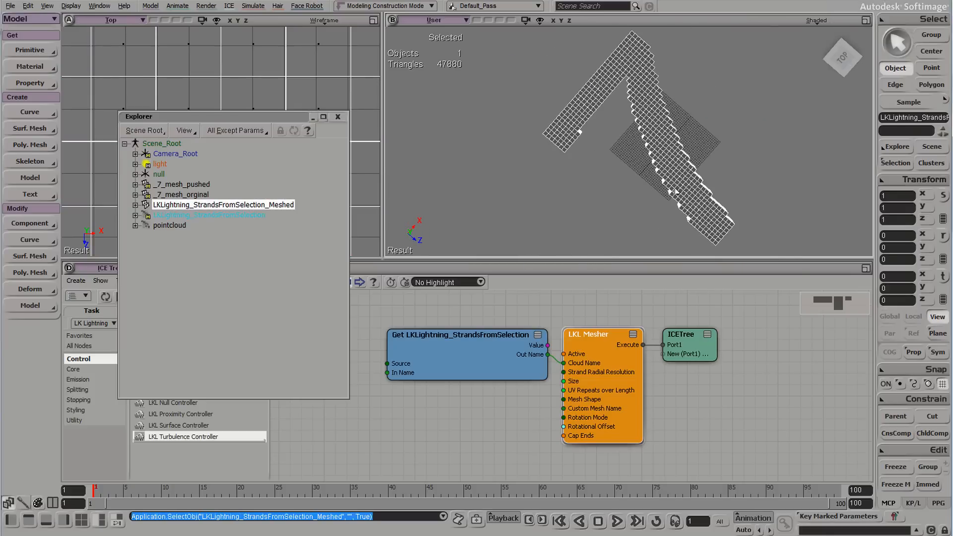
right_drag(653, 89, 608, 121)
key(ctrl+shift+a)
click(586, 106)
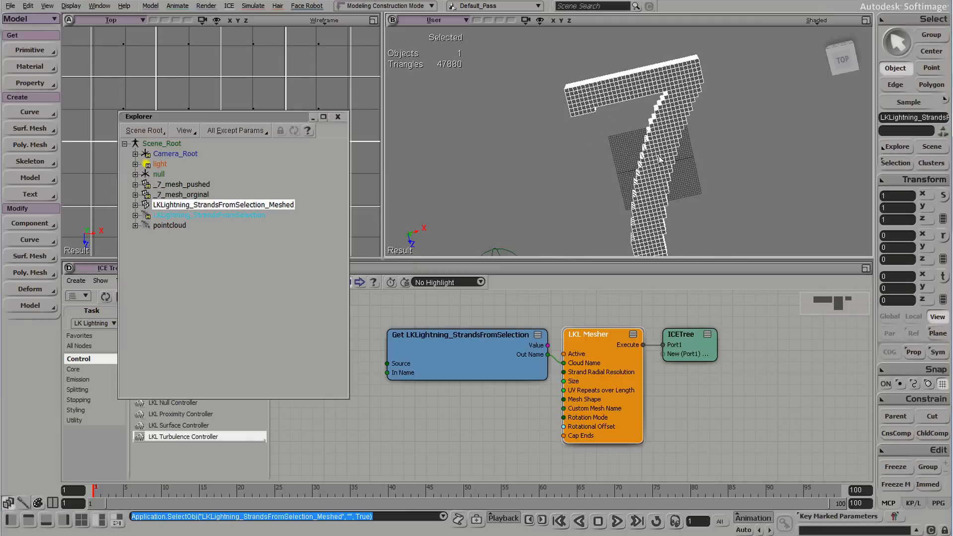
mouse_move(660, 158)
right_down()
mouse_move(648, 149)
mouse_move(676, 146)
mouse_move(661, 169)
right_up()
drag(657, 162, 647, 136)
middle_drag(717, 124, 633, 144)
right_drag(633, 145, 641, 130)
right_drag(700, 160, 730, 151)
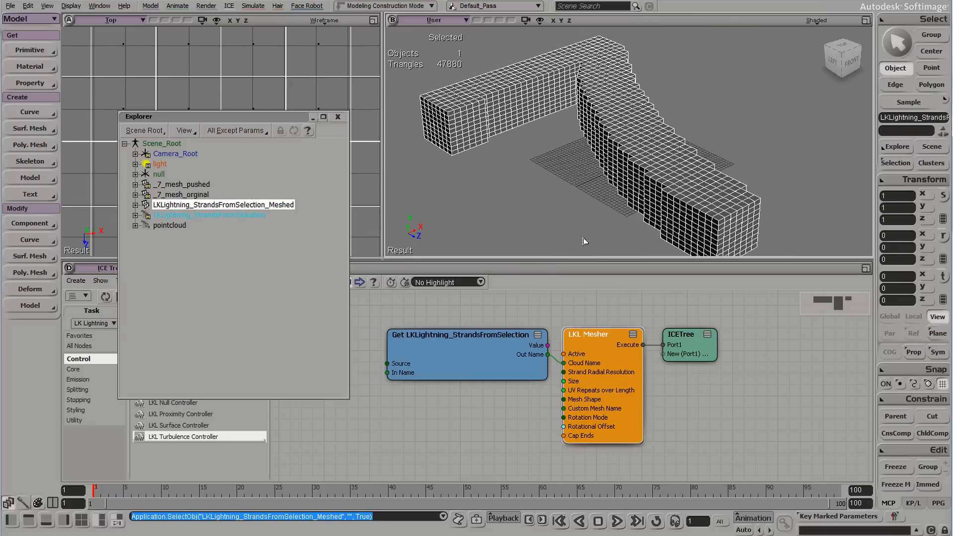
Duplicate LKLightning_StrandsFromSelection_Meshed as Meshed_static and freeze the copy.
key(ctrl+d)
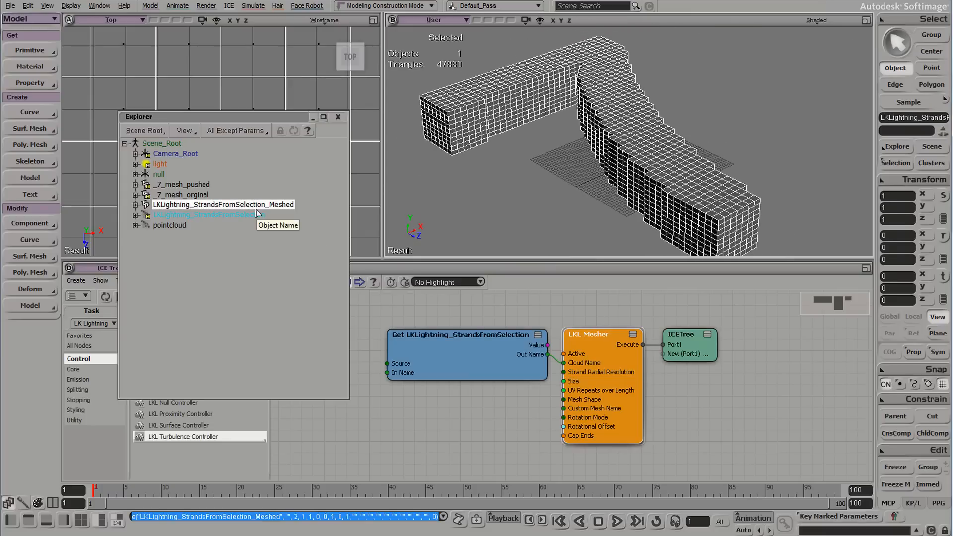
double_click(273, 216)
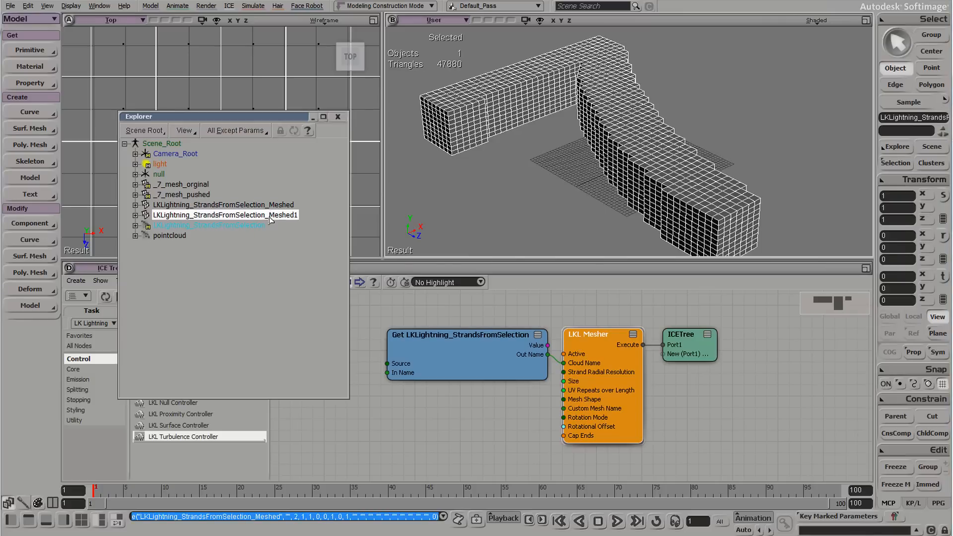
drag(301, 217, 157, 220)
text(Meshed_st)
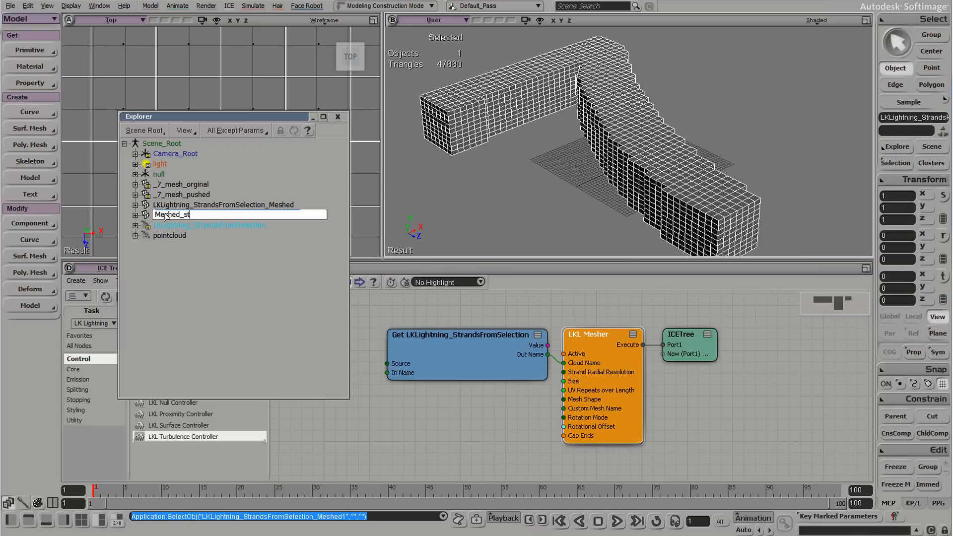
text(atic)
key(Return)
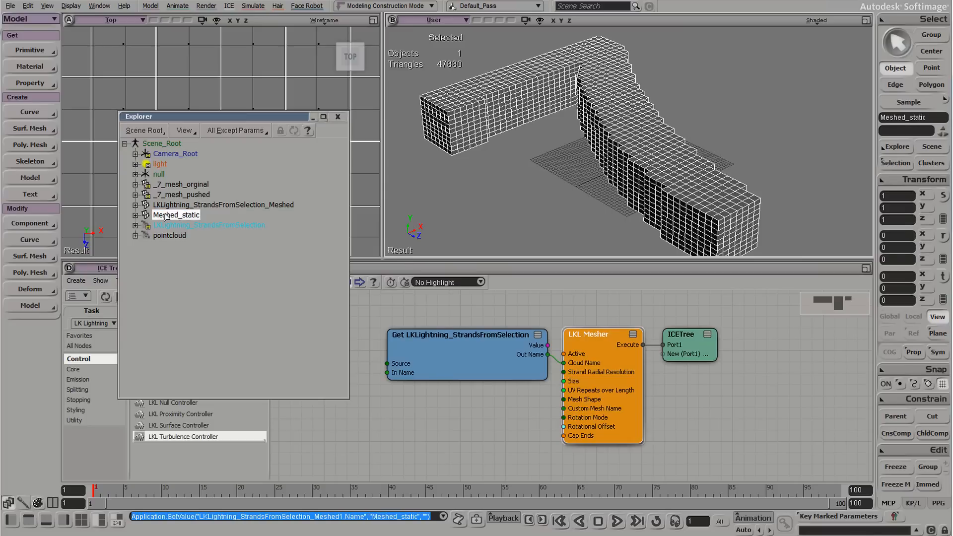
click(897, 468)
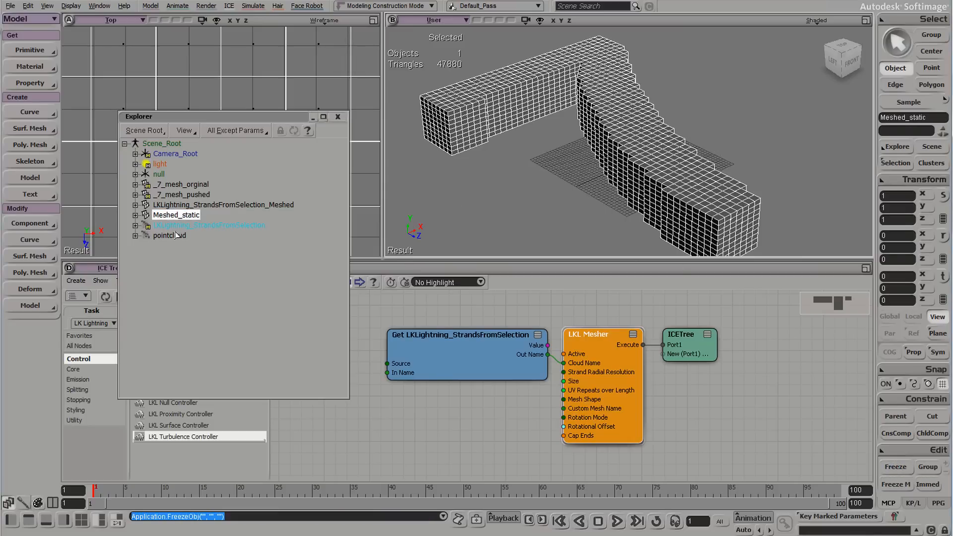
middle_drag(682, 178, 624, 197)
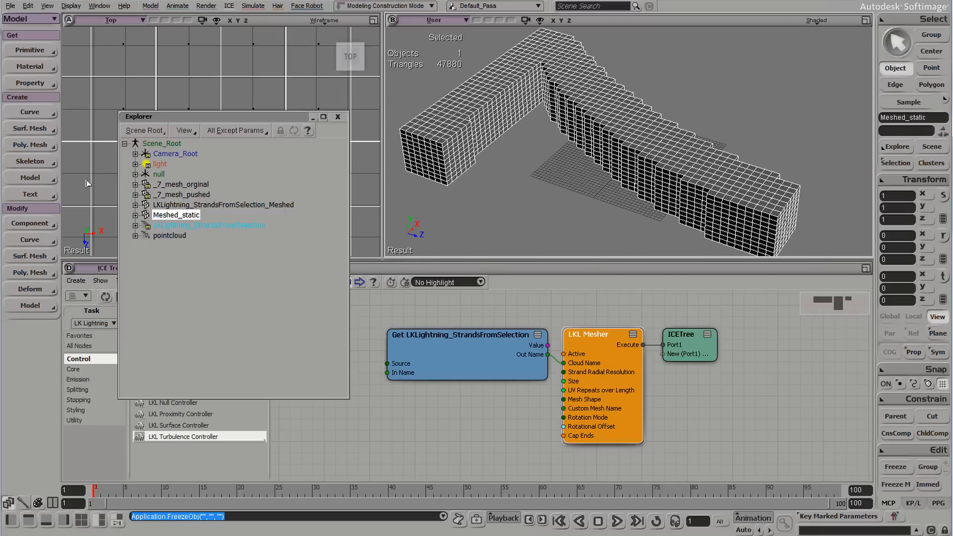
Unhide _7_mesh_orginal, duplicate it and rename the copy to _7_mesh_boolena.
click(199, 184)
key(h)
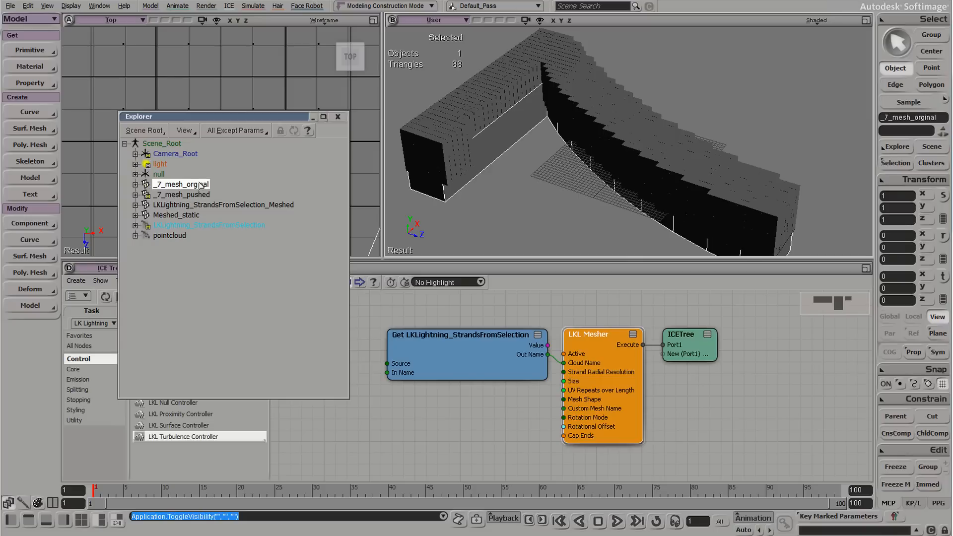
middle_drag(636, 162, 596, 159)
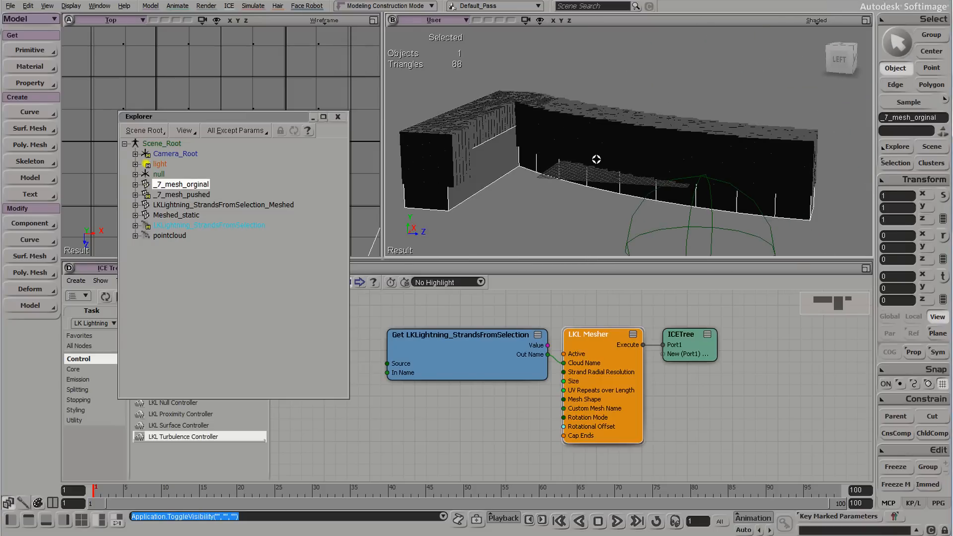
key(ctrl+d)
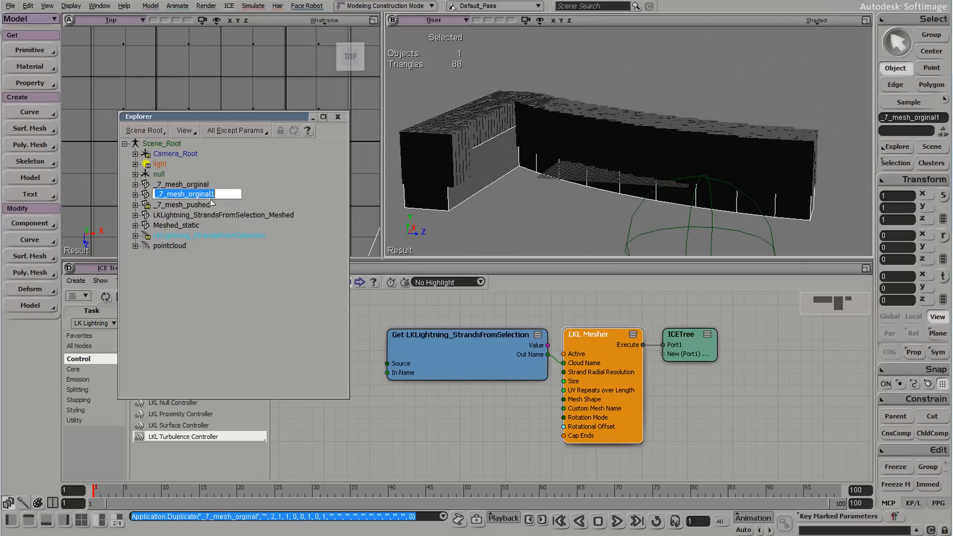
double_click(224, 194)
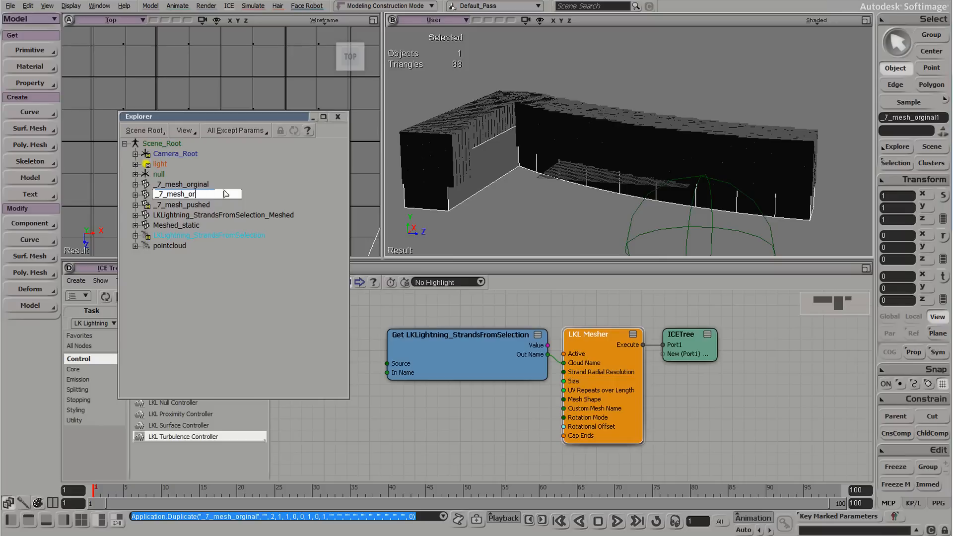
text(boolena)
key(Return)
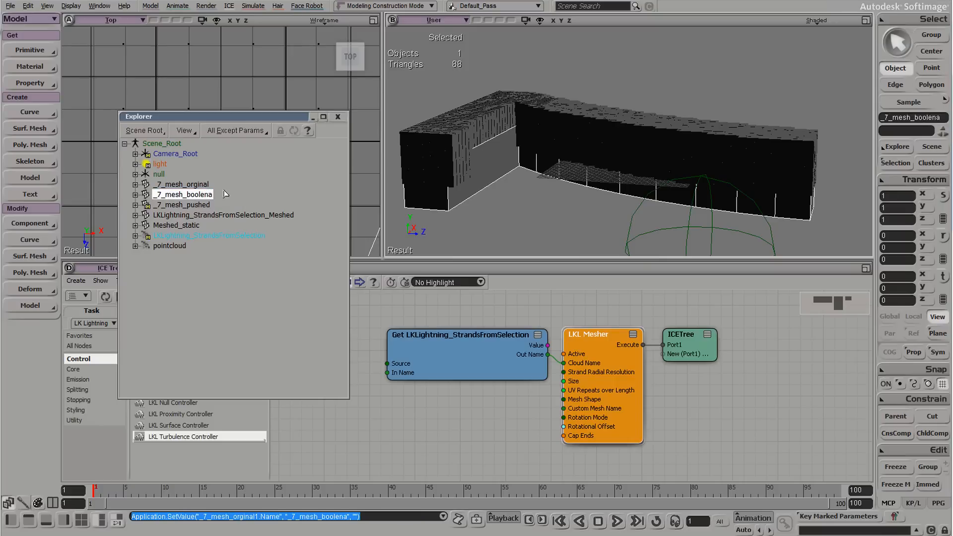
Hide _7_mesh_orginal and select _7_mesh_boolena.
click(195, 186)
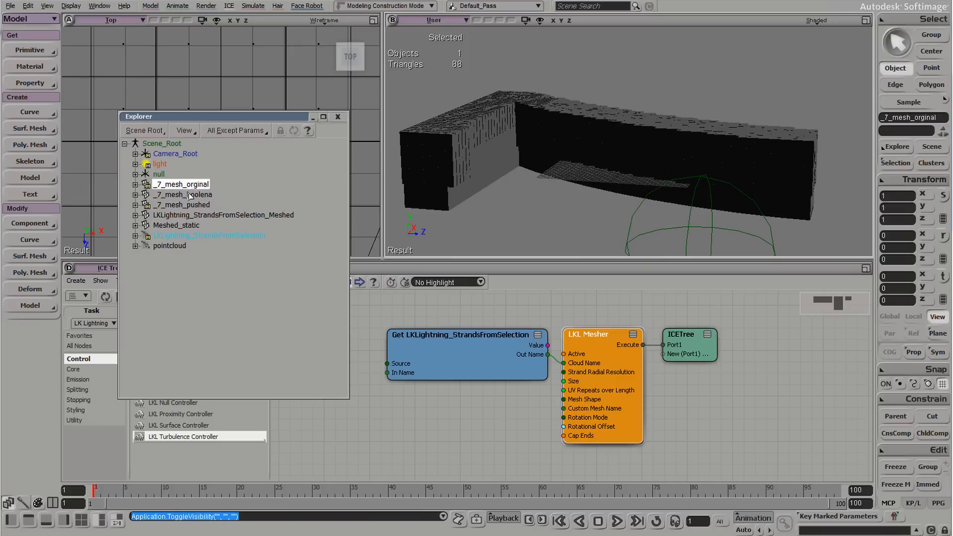
click(192, 196)
mouse_move(524, 186)
right_down()
mouse_move(515, 198)
mouse_move(522, 189)
right_up()
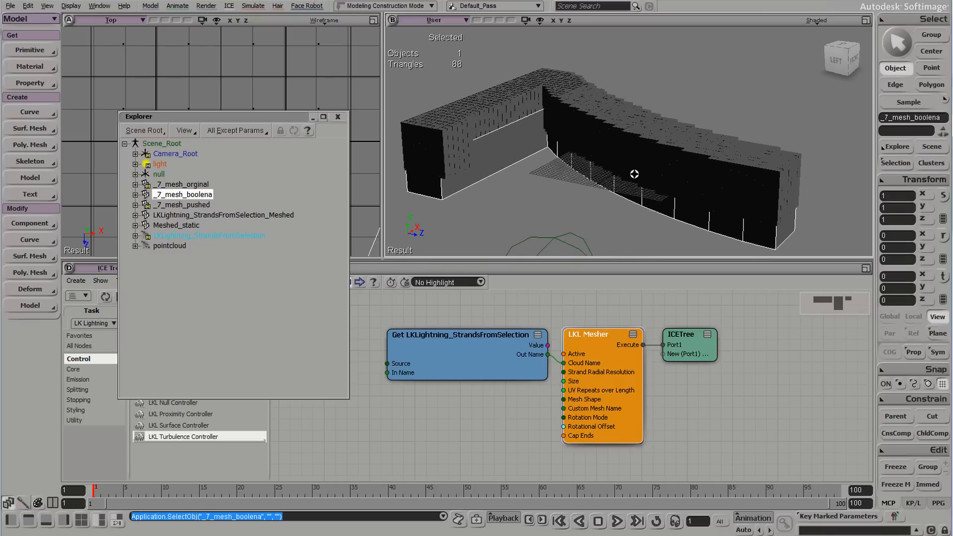
mouse_move(634, 174)
right_down()
mouse_move(658, 142)
mouse_move(677, 143)
mouse_move(644, 159)
right_up()
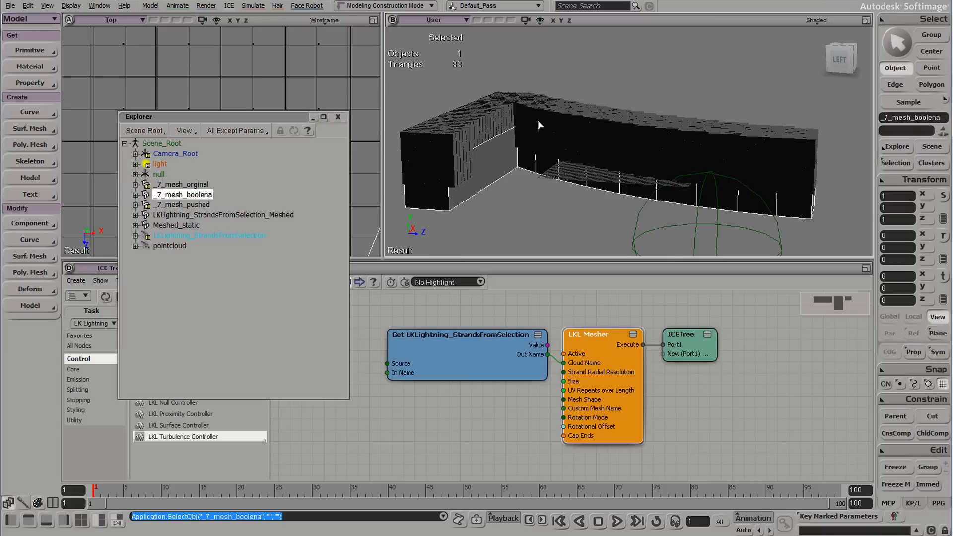
Raise _7_mesh_boolena about 5.93 units in Y and scale its height to about 1.936 so it extends above the columns.
key(v)
drag(631, 128, 642, 32)
right_drag(683, 57, 670, 100)
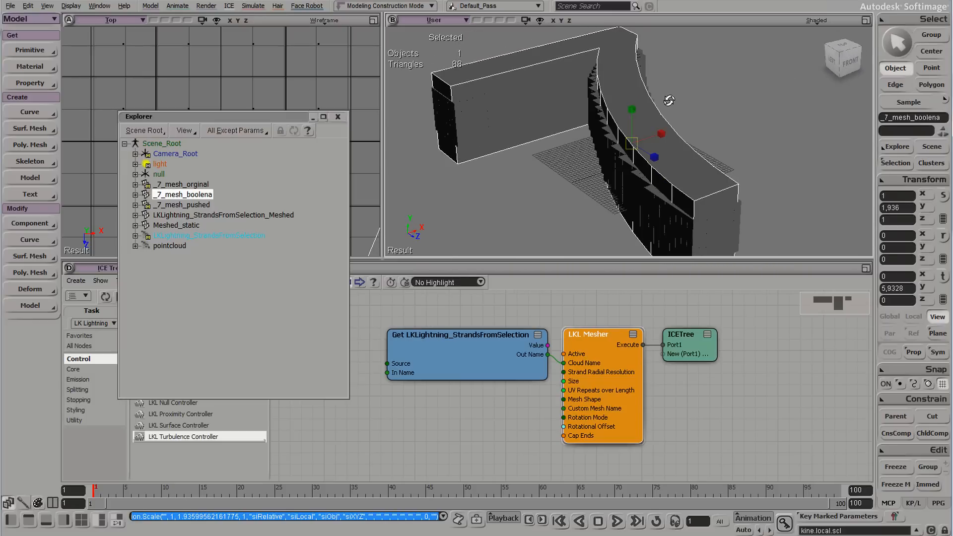
Freeze all transforms on _7_mesh_boolena and freeze the object.
click(903, 177)
click(824, 242)
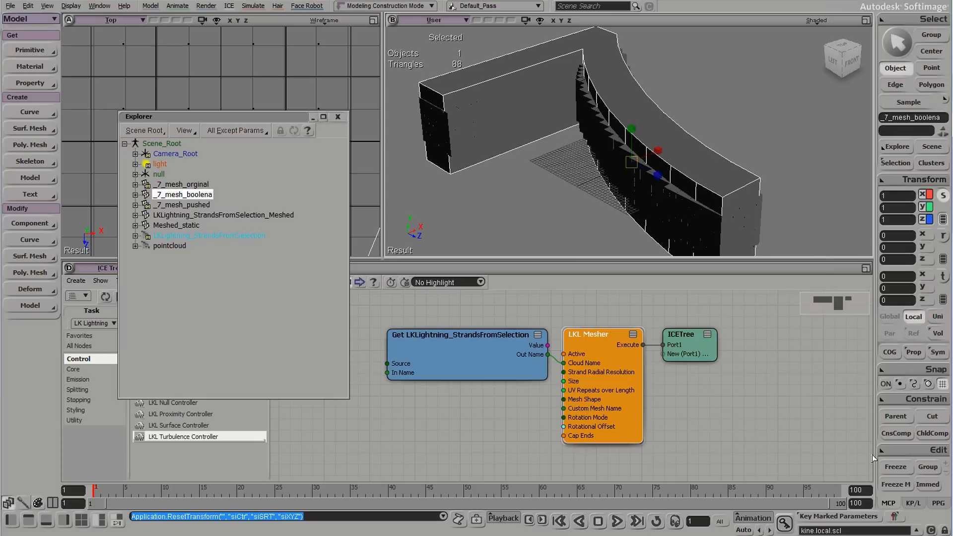
click(891, 467)
key(space)
key(s)
middle_drag(556, 214, 651, 206)
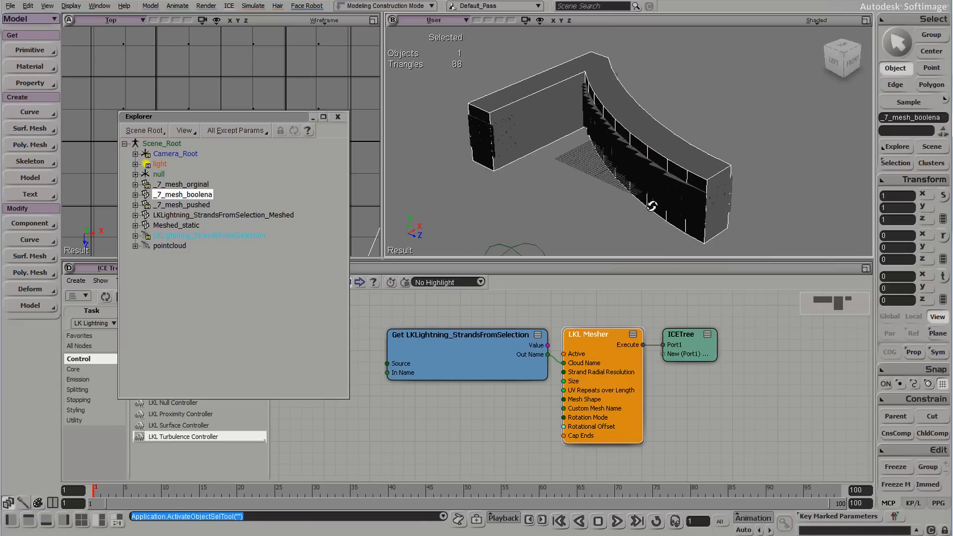
right_drag(651, 206, 656, 237)
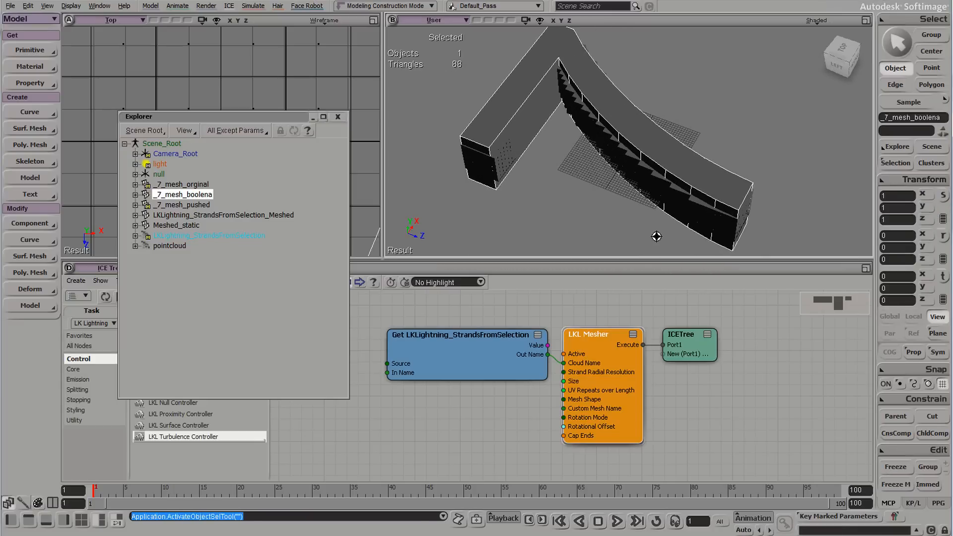
click(692, 216)
mouse_move(618, 168)
right_down()
mouse_move(607, 205)
mouse_move(607, 158)
right_up()
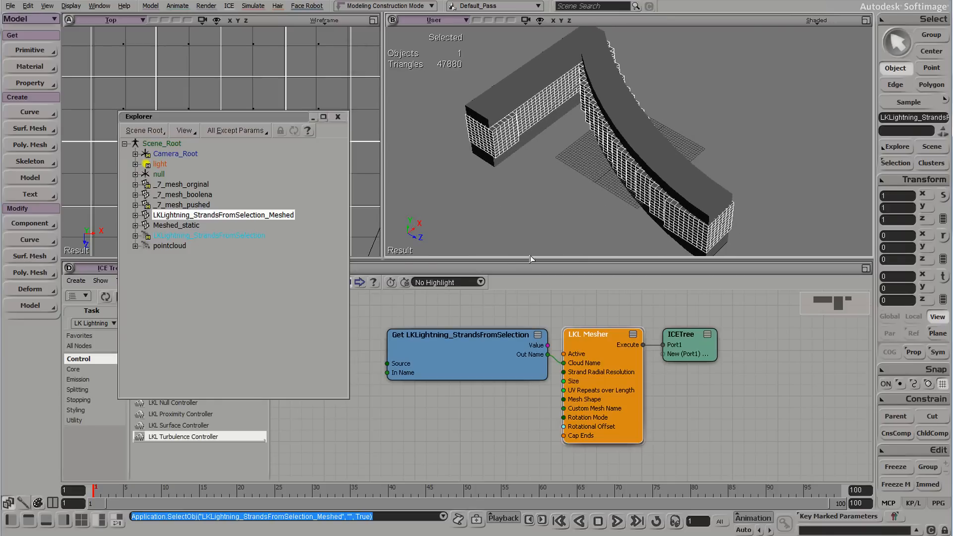
click(190, 227)
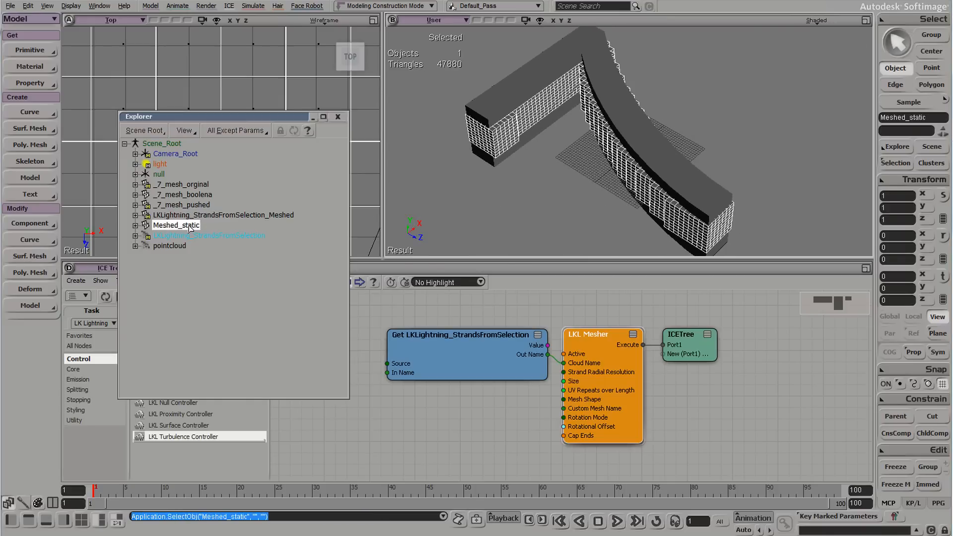
click(188, 195)
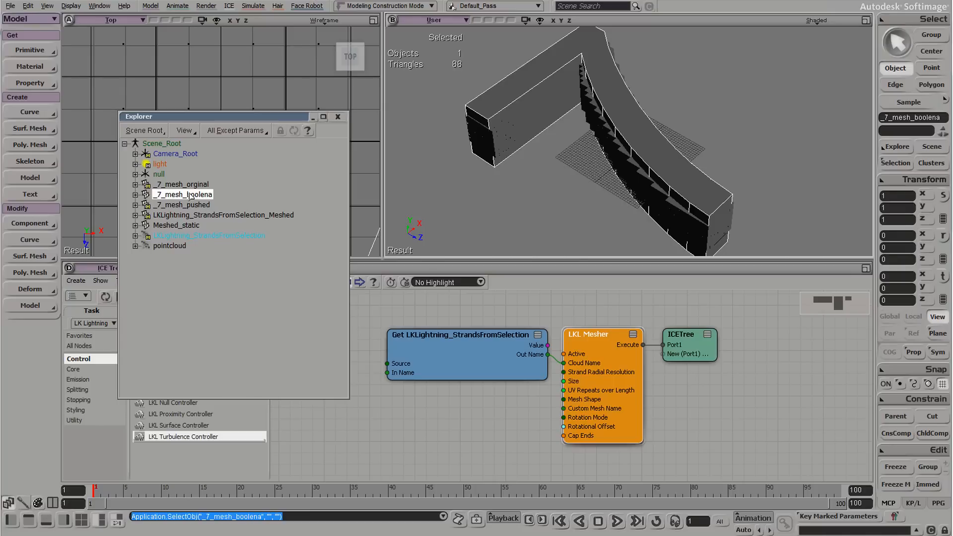
click(195, 196)
key(Return)
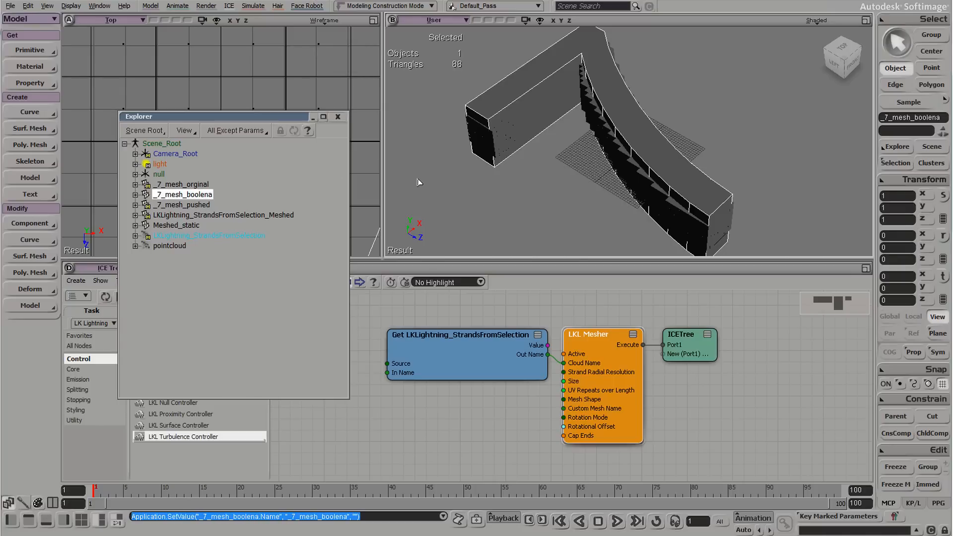
Try a Boolean Difference of Meshed_static with _7_mesh_boolena, and undo it.
click(192, 225)
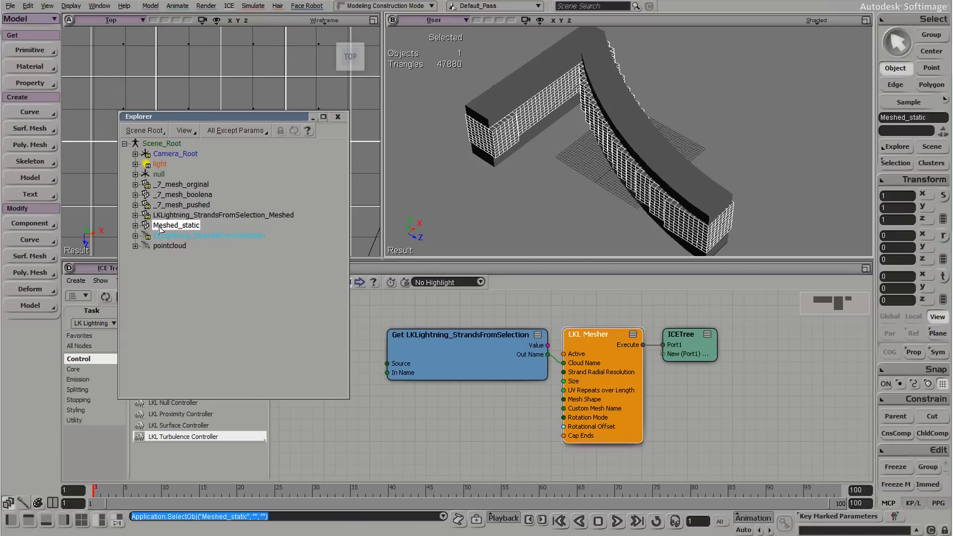
click(36, 272)
mouse_move(126, 480)
click(221, 479)
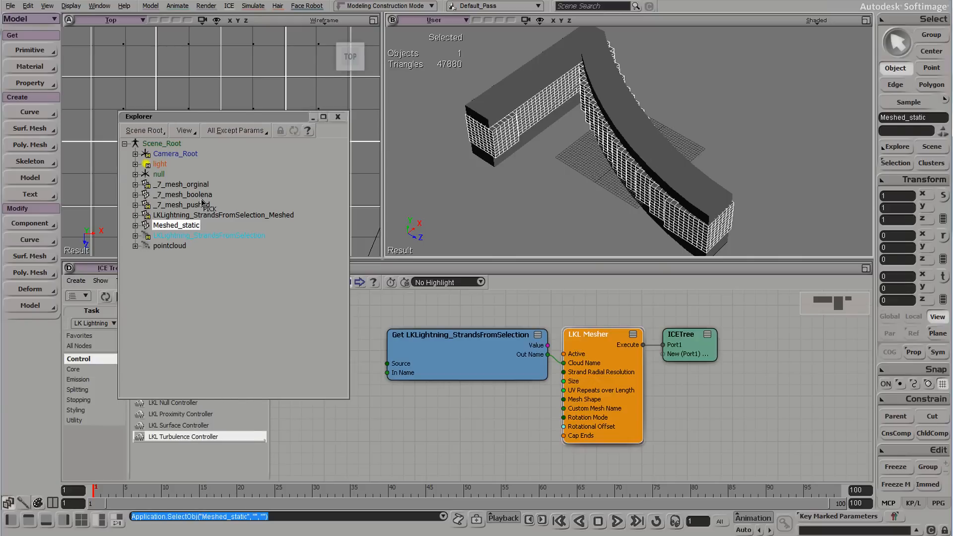
click(208, 193)
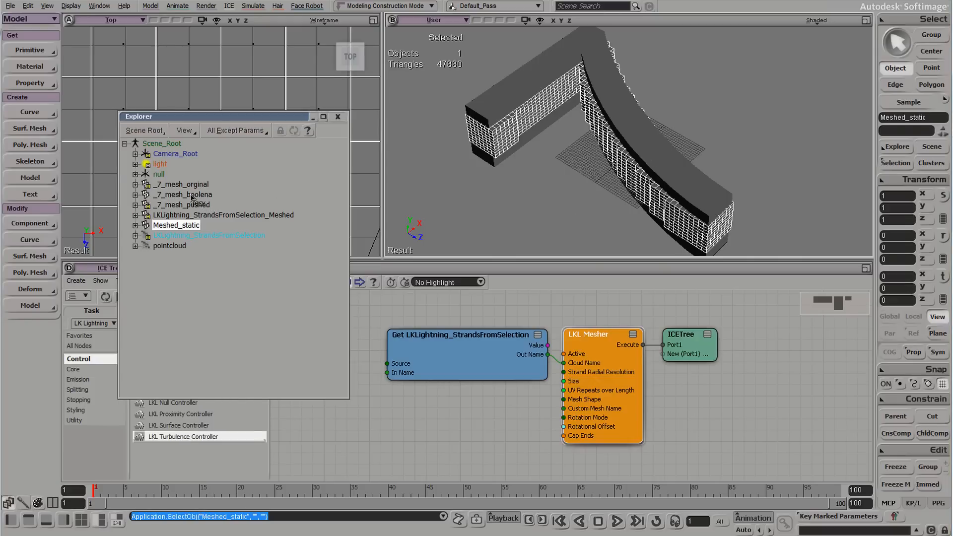
right_click(487, 184)
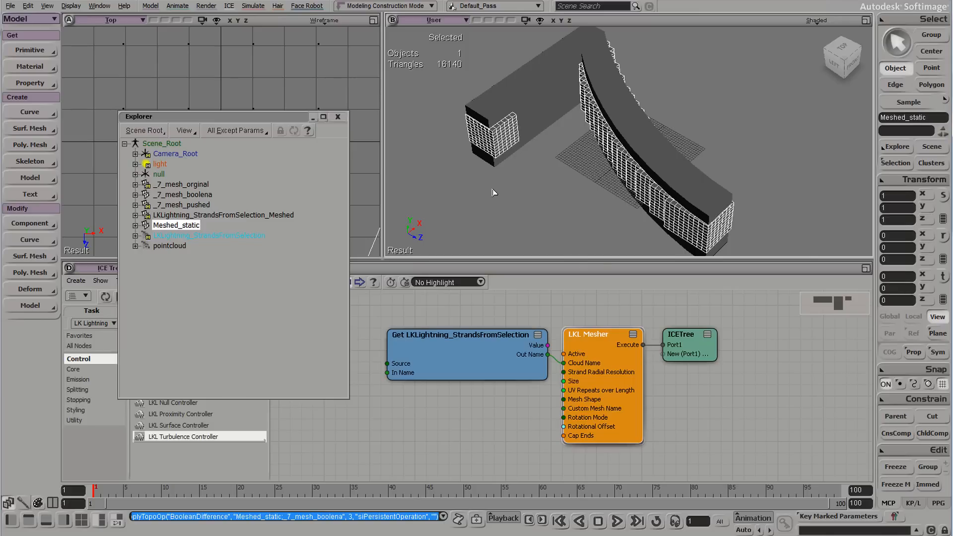
key(ctrl+z)
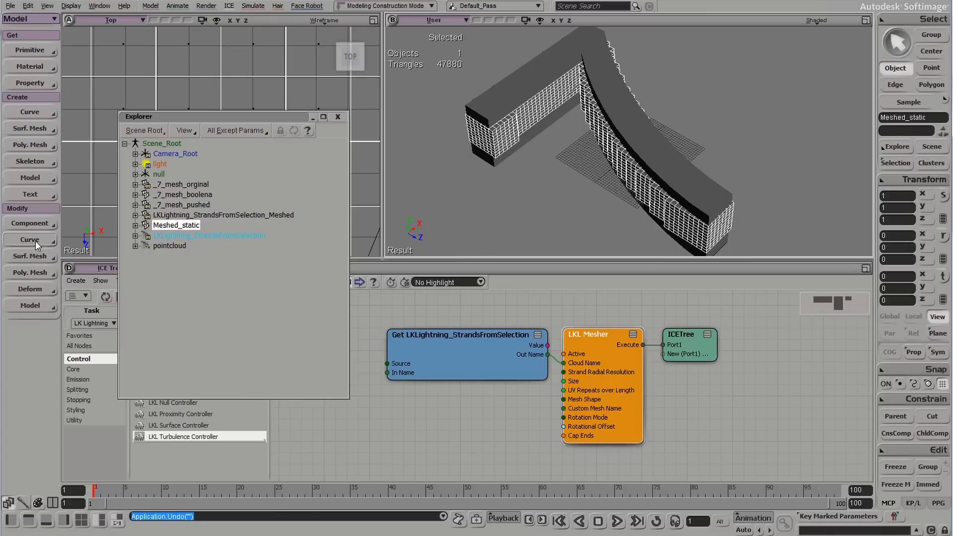
Apply a Boolean Intersect to Meshed_static with _7_mesh_boolena, hide _7_mesh_boolena and clear the selection.
click(36, 273)
mouse_move(148, 479)
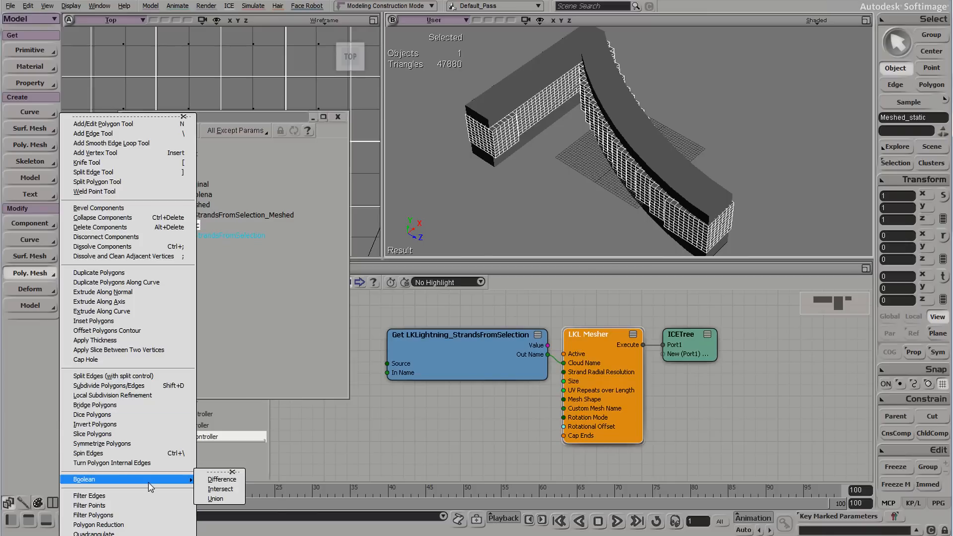
click(231, 486)
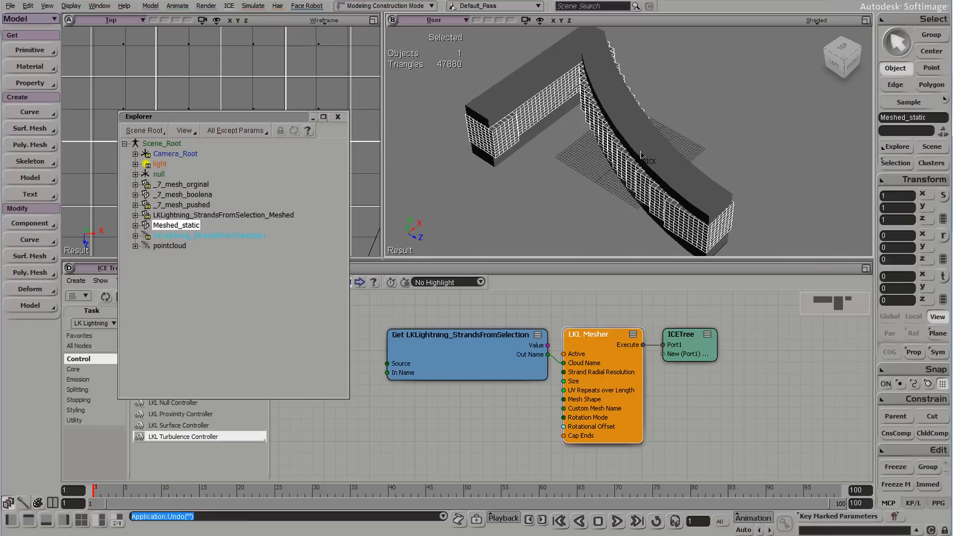
click(622, 96)
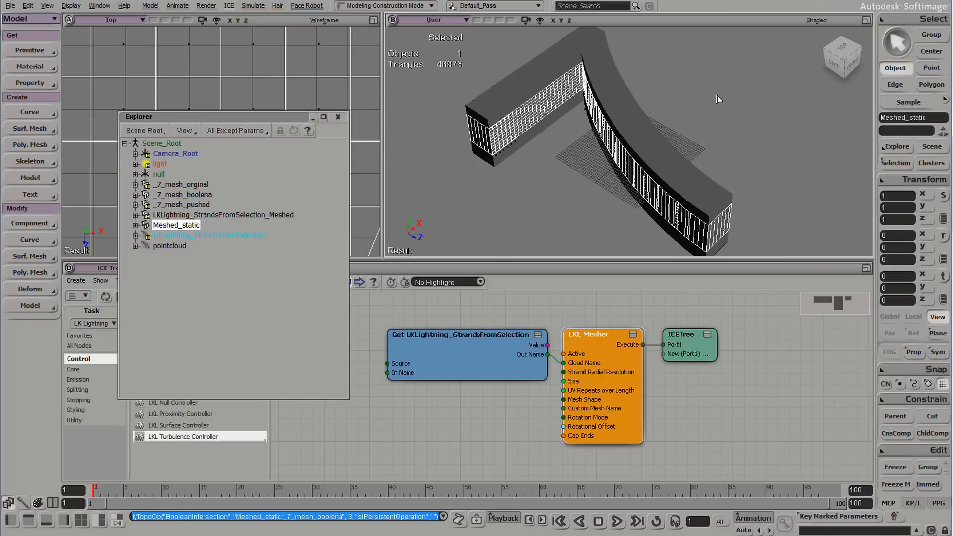
key(ctrl+shift+a)
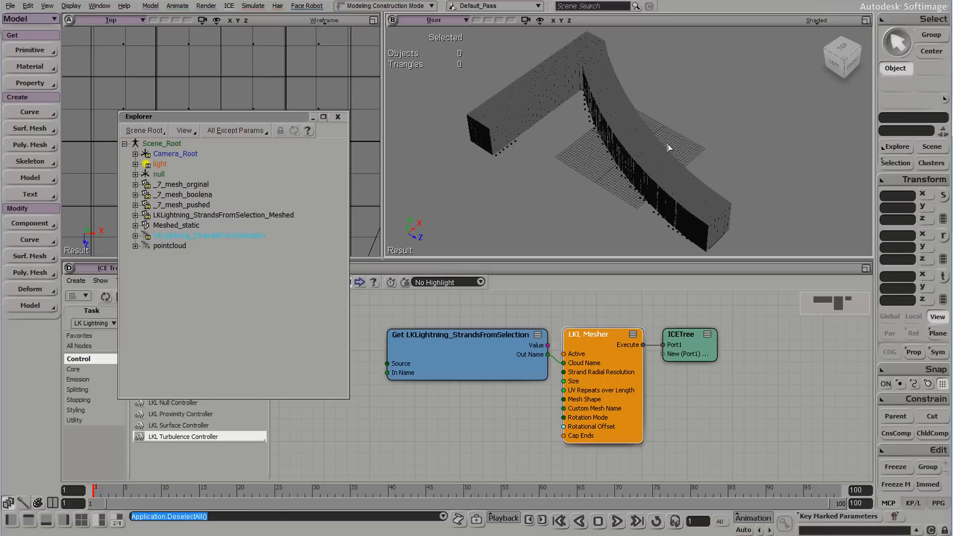
Select the intersected Meshed_static columns and freeze the object's operator history.
click(669, 148)
drag(655, 154, 663, 105)
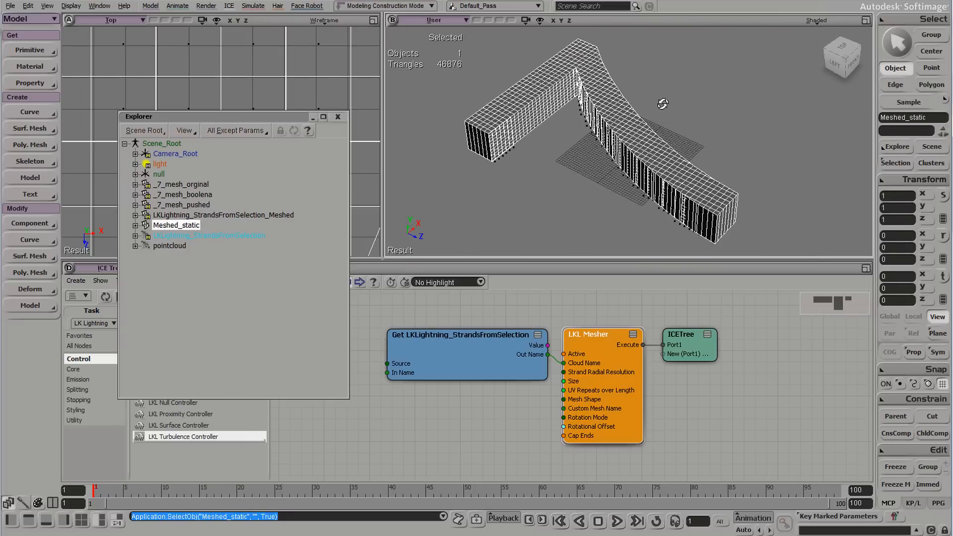
click(890, 466)
drag(619, 202, 591, 191)
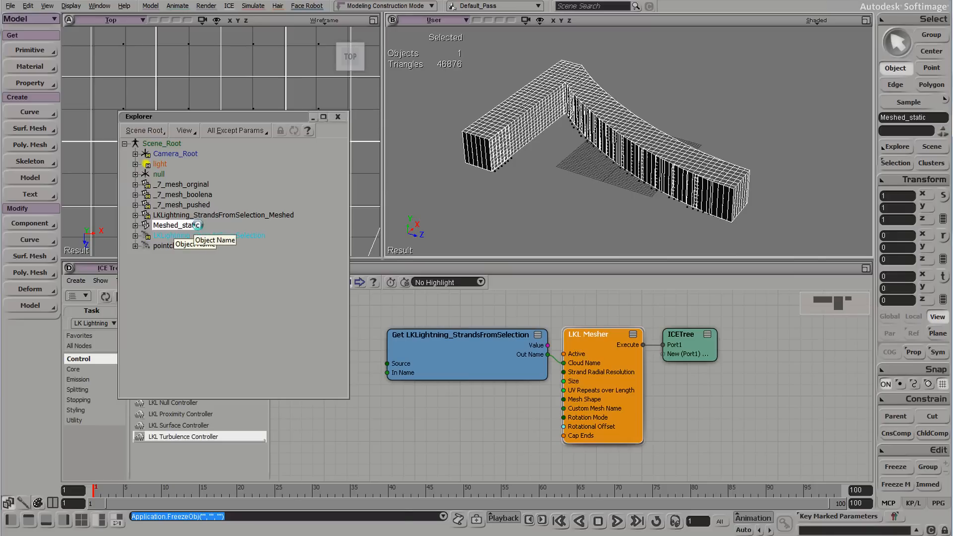
Duplicate Meshed_static, hide the original and rename the copy to Meshed_curvature_skinned.
key(ctrl+d)
key(h)
double_click(187, 235)
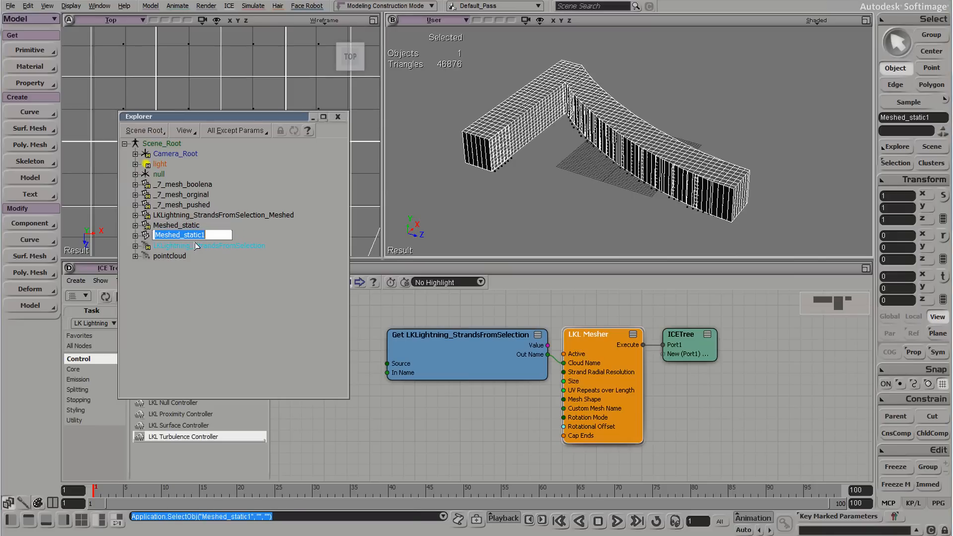
drag(186, 238, 222, 239)
text(curvature_)
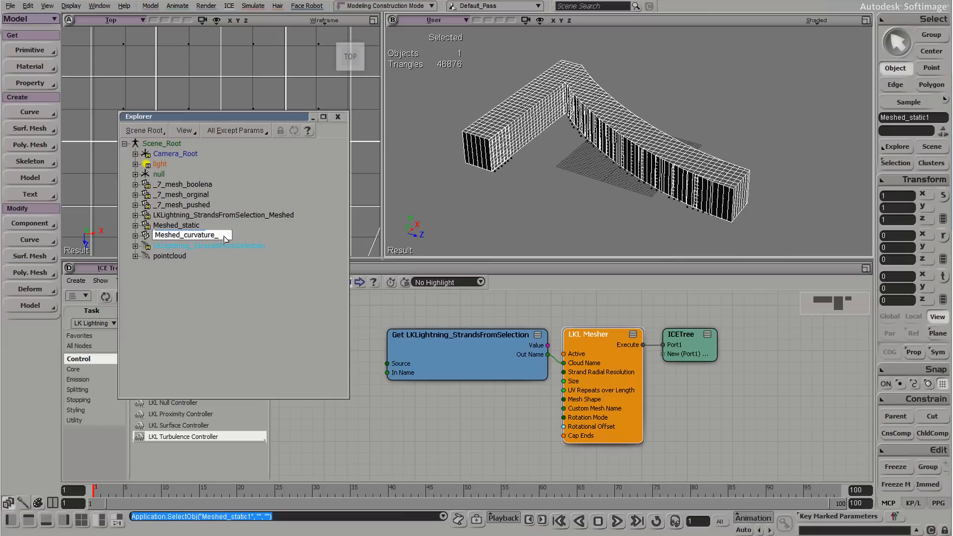
text(skinned)
key(Return)
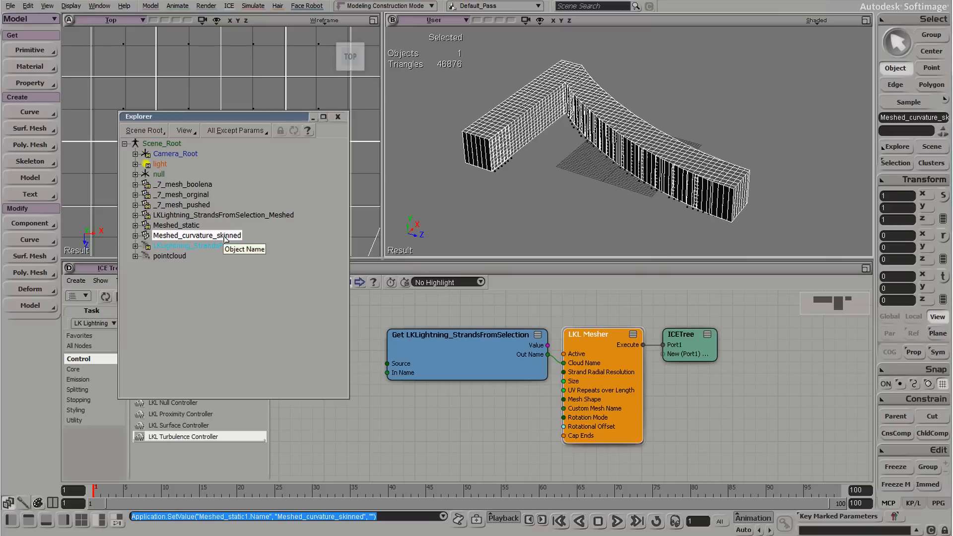
Select Meshed_curvature_skinned and update the ICE Tree view to that object, moving the Explorer window out of the way.
drag(571, 189, 641, 133)
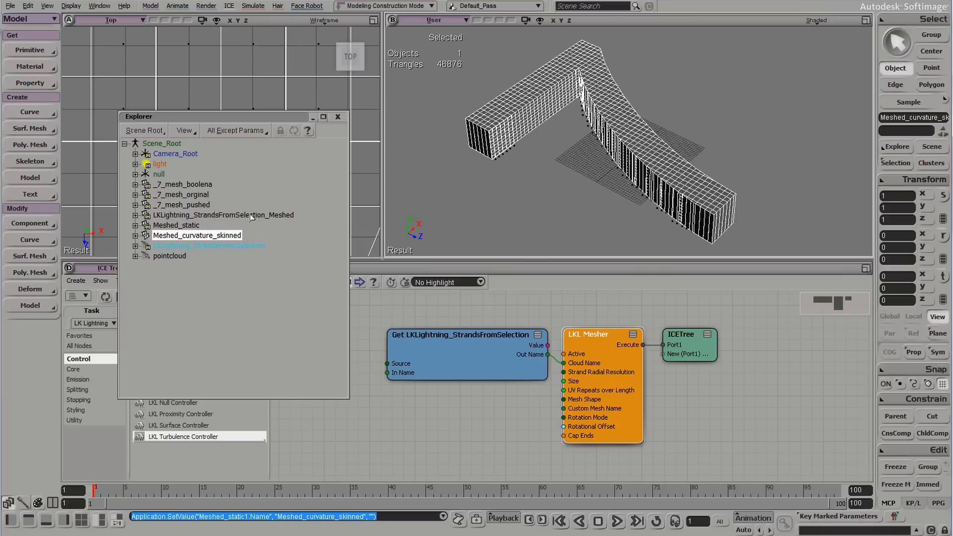
click(208, 247)
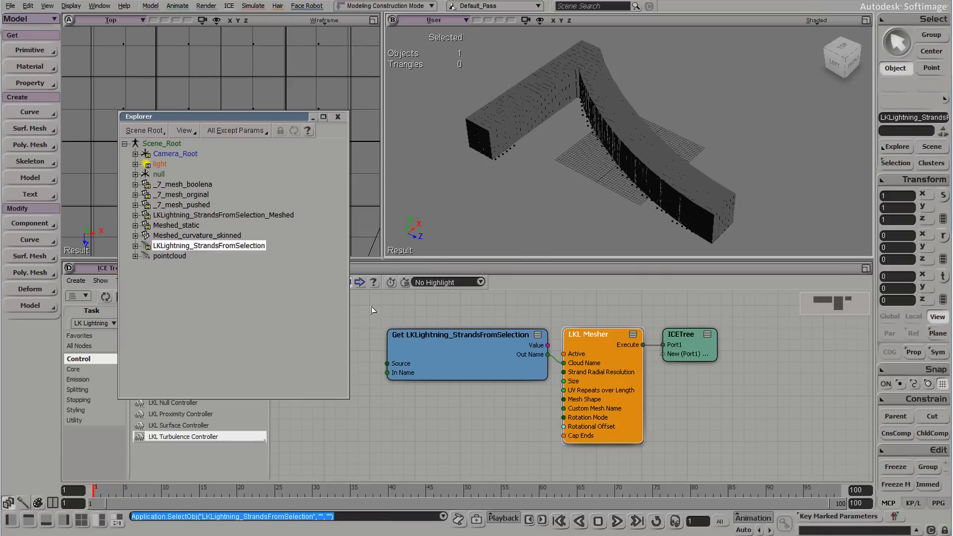
drag(261, 116, 258, 94)
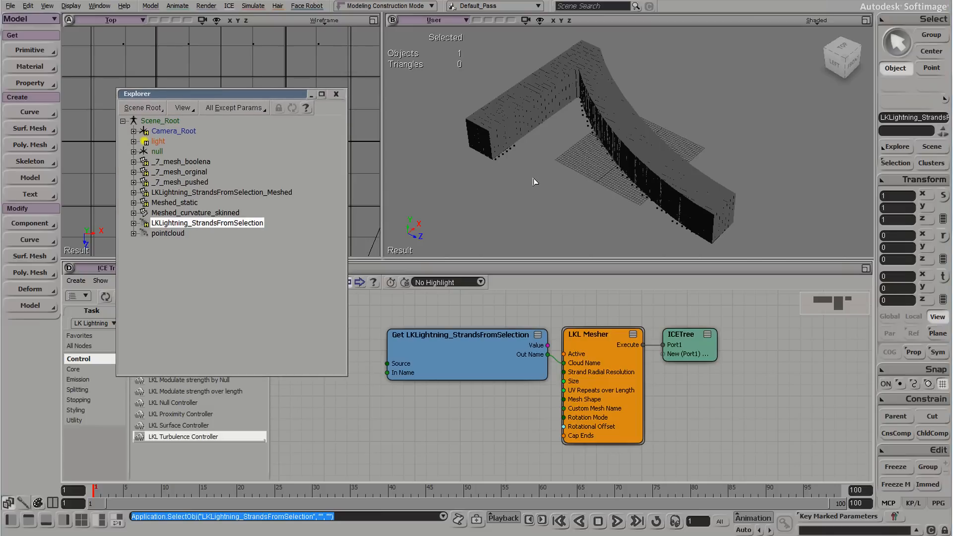
click(188, 213)
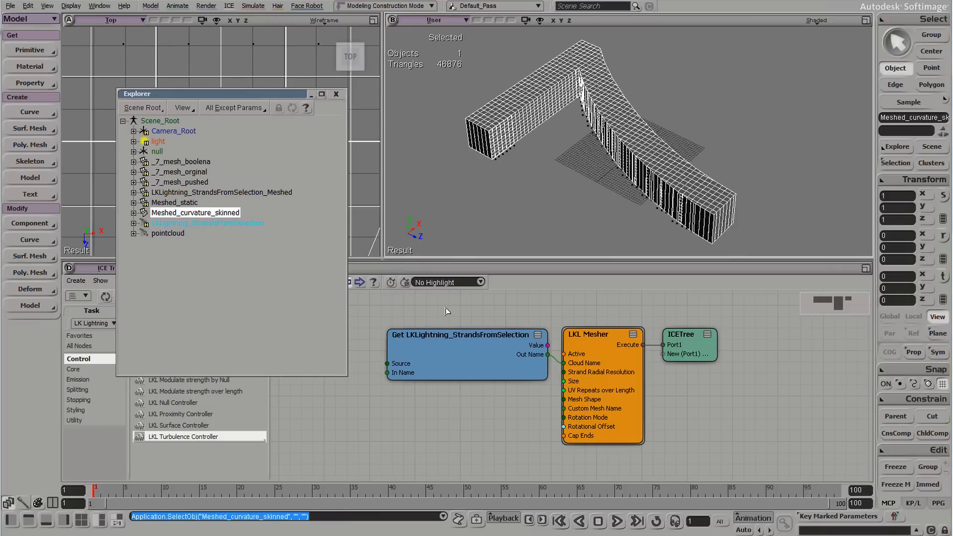
drag(263, 96, 214, 52)
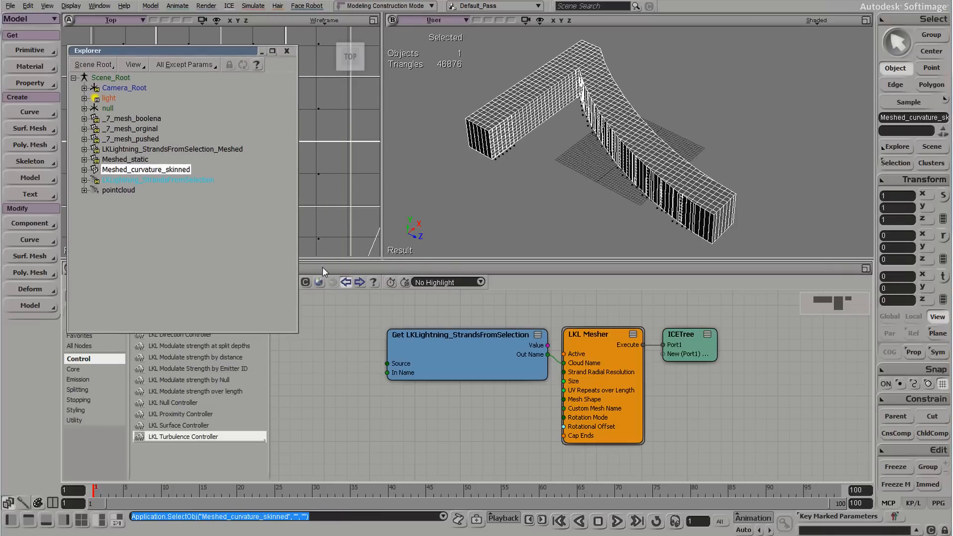
double_click(246, 53)
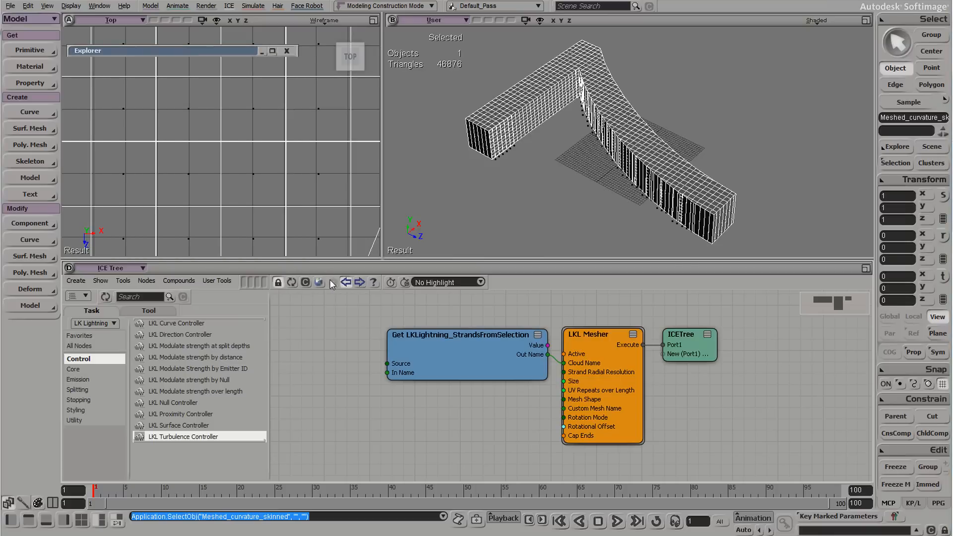
click(294, 281)
drag(204, 50, 437, 11)
double_click(192, 21)
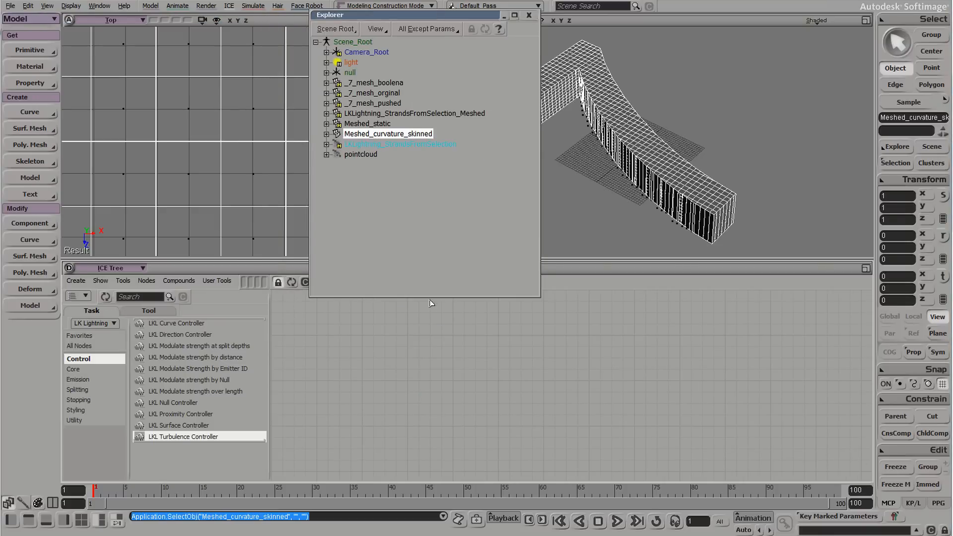
Shrink and reposition the Explorer window, and create a simulated ICE tree on Meshed_curvature_skinned.
drag(430, 298, 429, 206)
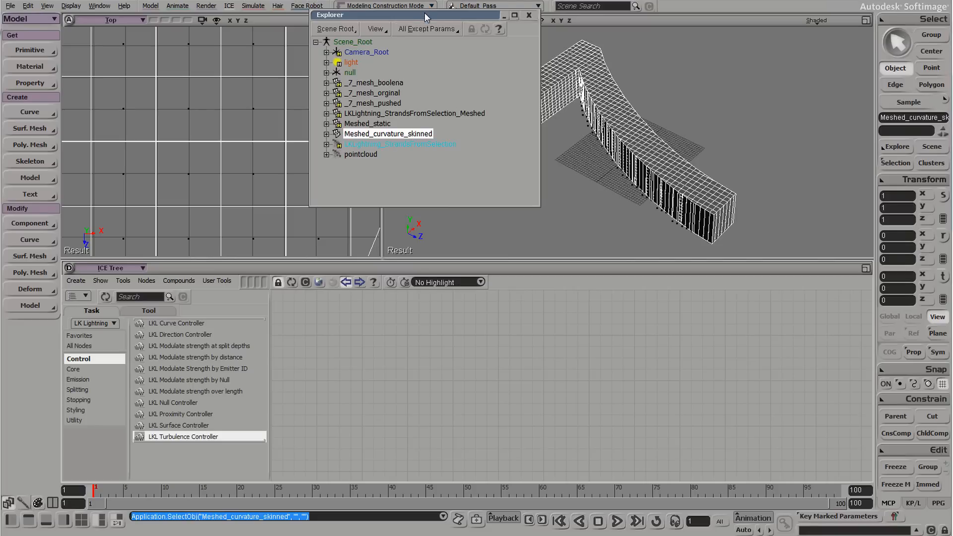
drag(425, 13, 292, 41)
click(76, 281)
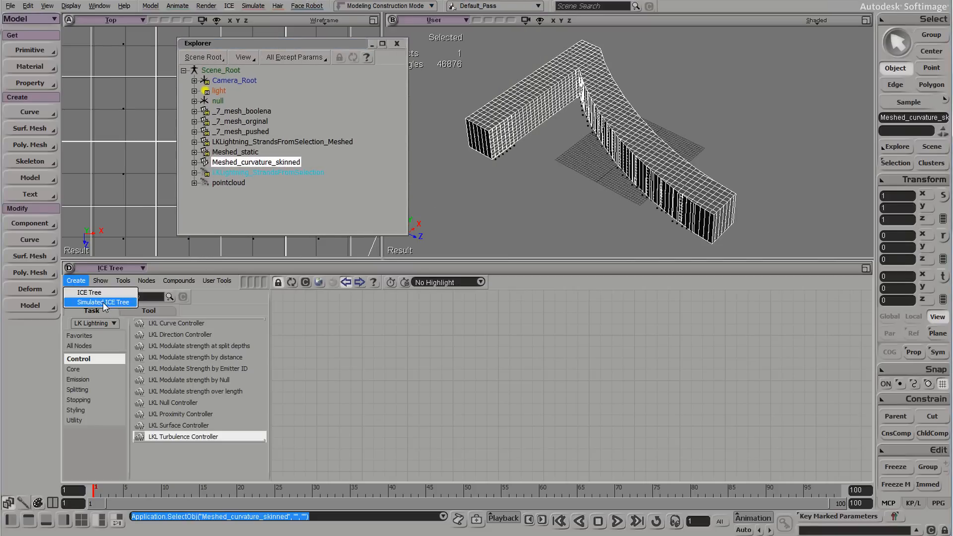
click(103, 303)
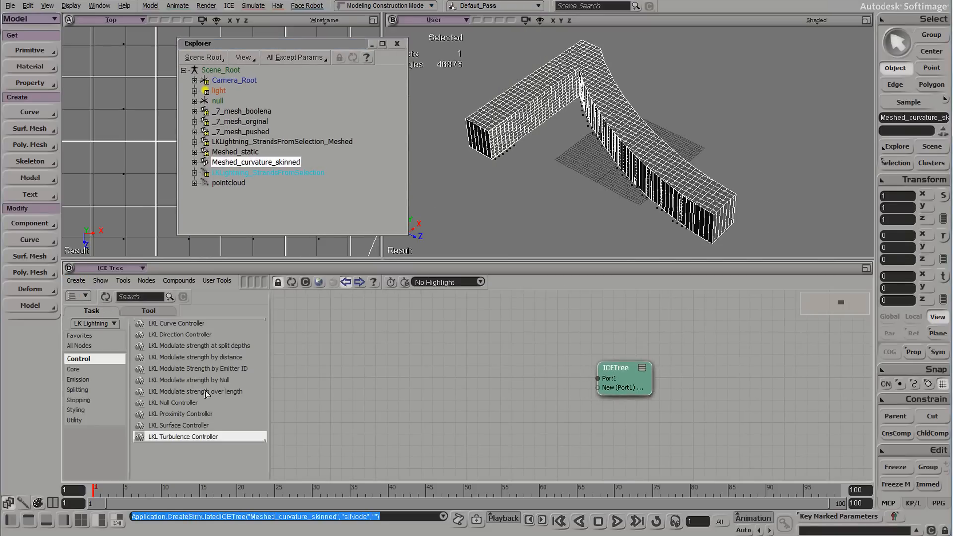
Find the LK Skinner compound, add it beside the ICETree node and clear the node search.
click(143, 299)
text(lk)
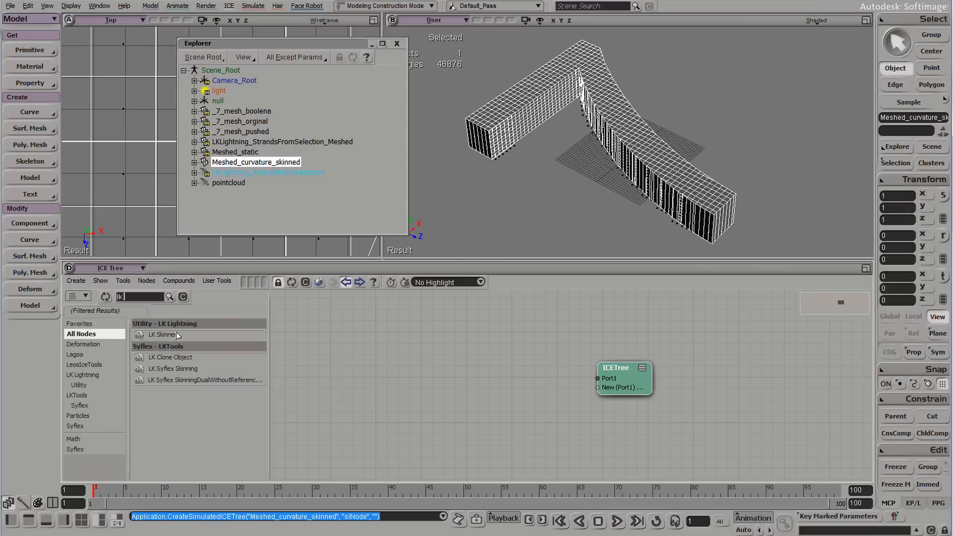
drag(164, 336, 462, 365)
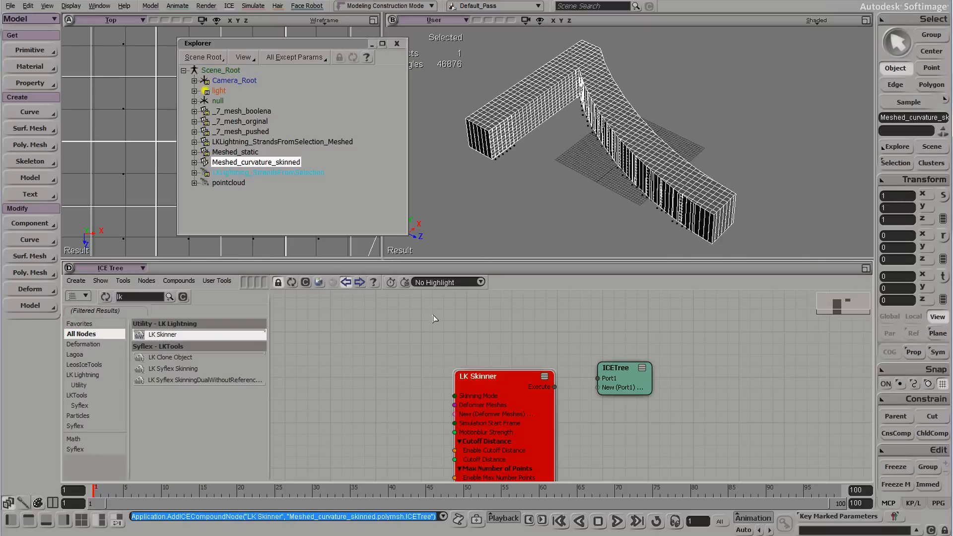
click(182, 296)
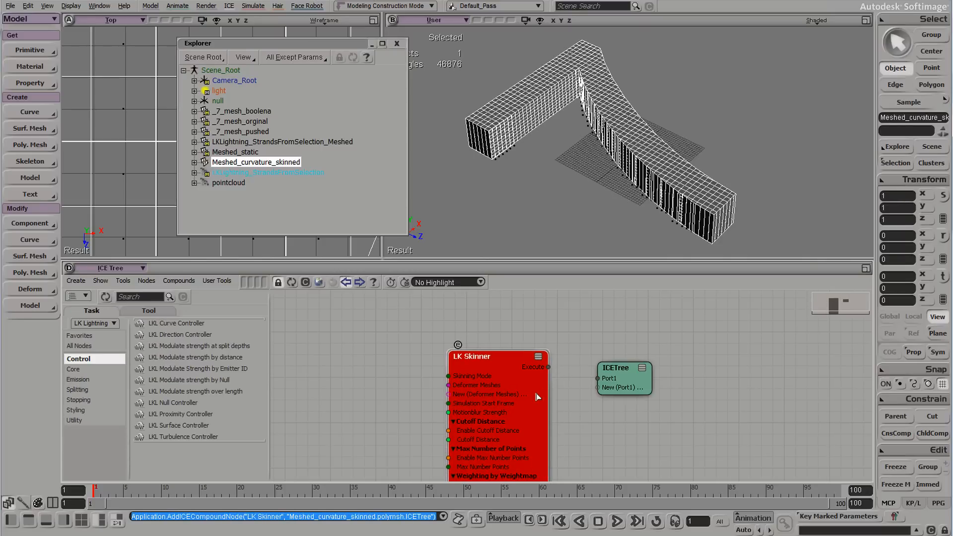
drag(514, 403, 521, 364)
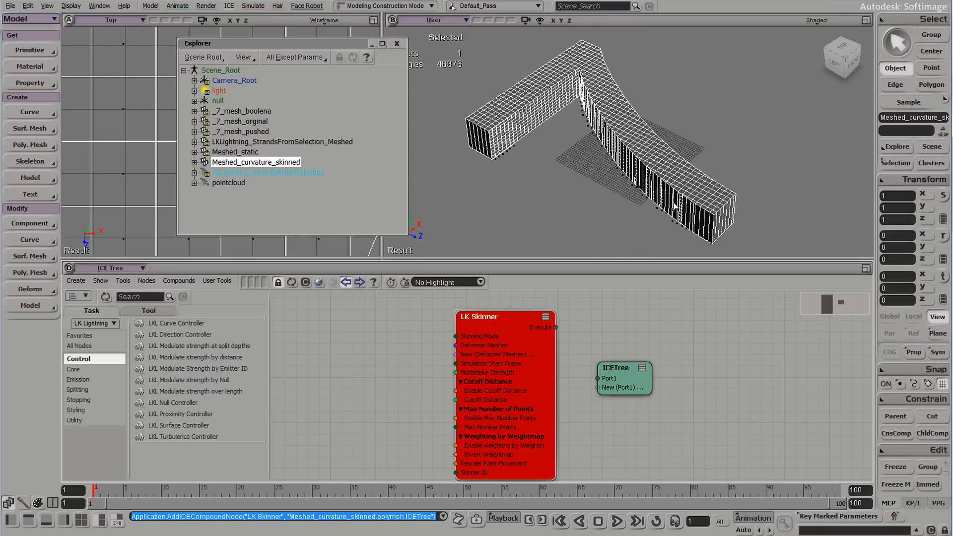
key(s)
right_drag(722, 150, 659, 164)
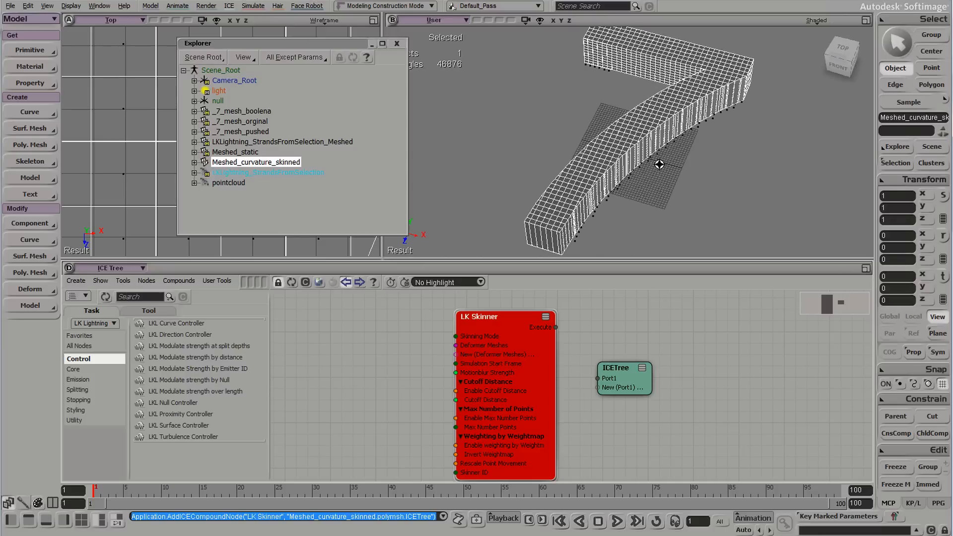
key(s)
right_drag(577, 190, 641, 180)
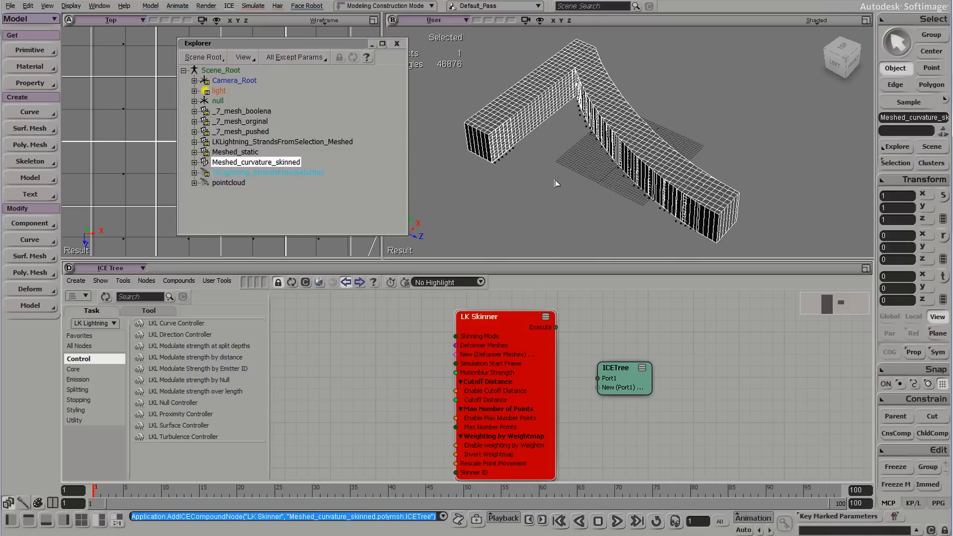
drag(522, 350, 518, 365)
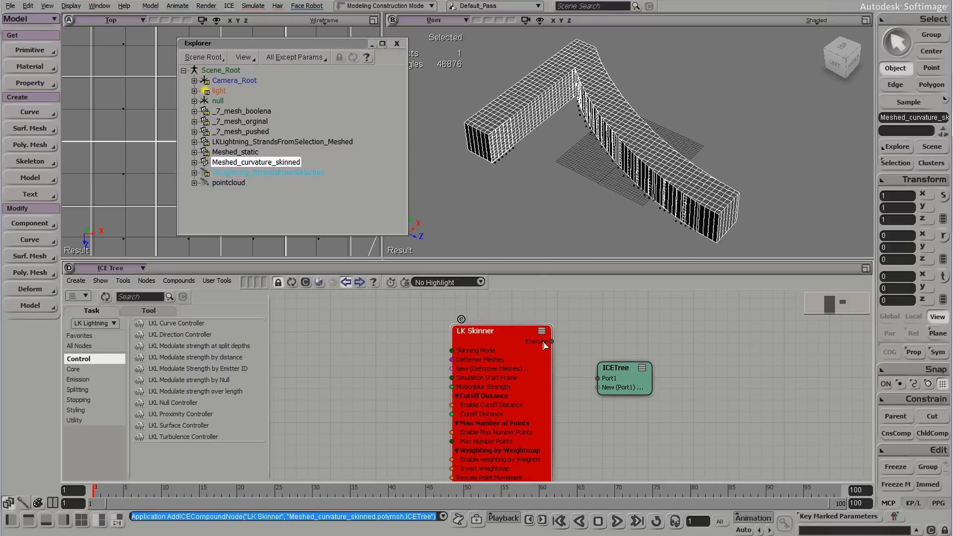
Unhide LKLightning_StrandsFromSelection_Meshed, examine its deformation at frame 34 and return to the first frame.
click(540, 233)
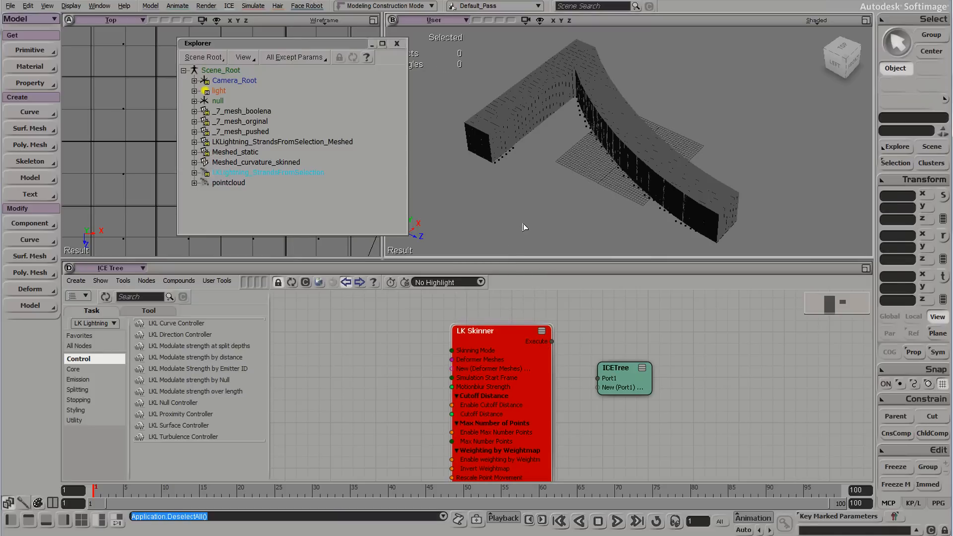
click(296, 142)
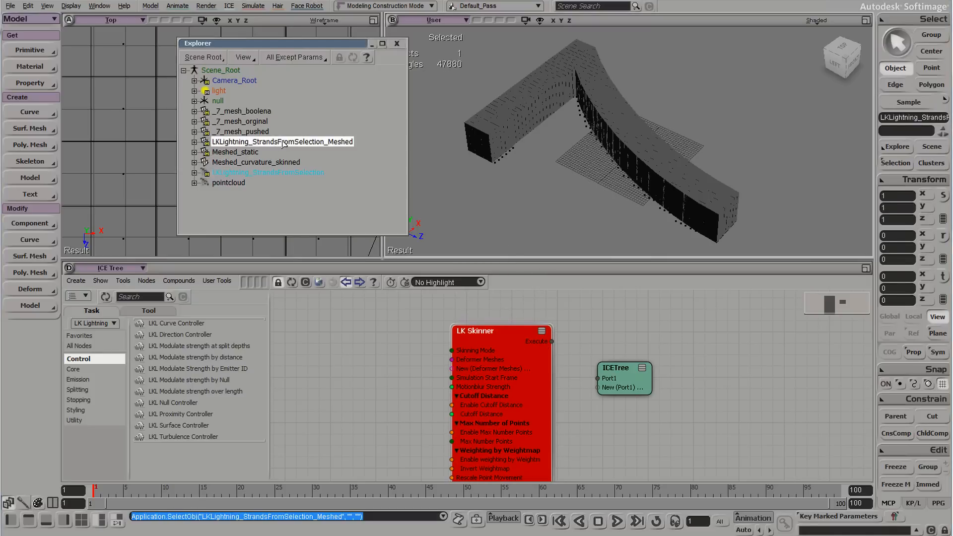
key(h)
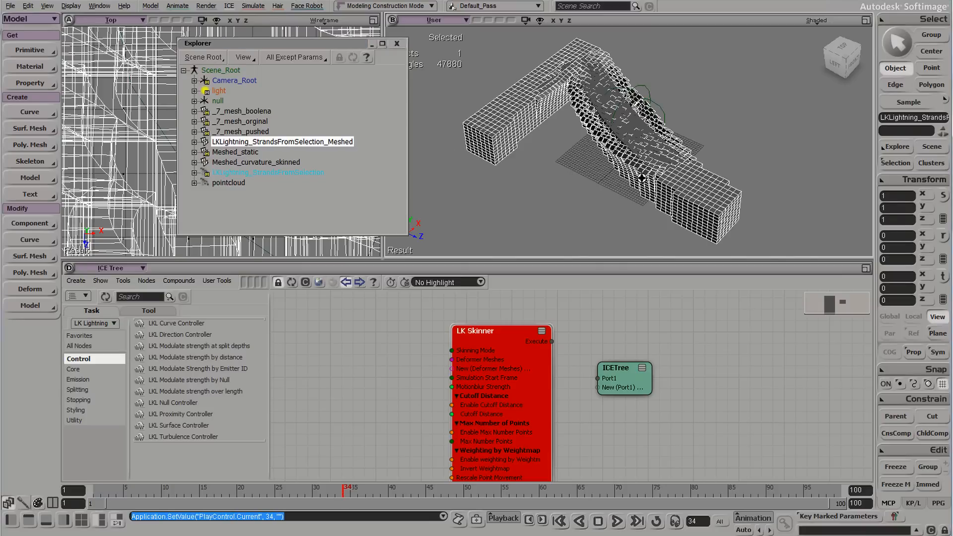
right_drag(643, 177, 658, 134)
scroll(659, 133, up, 3)
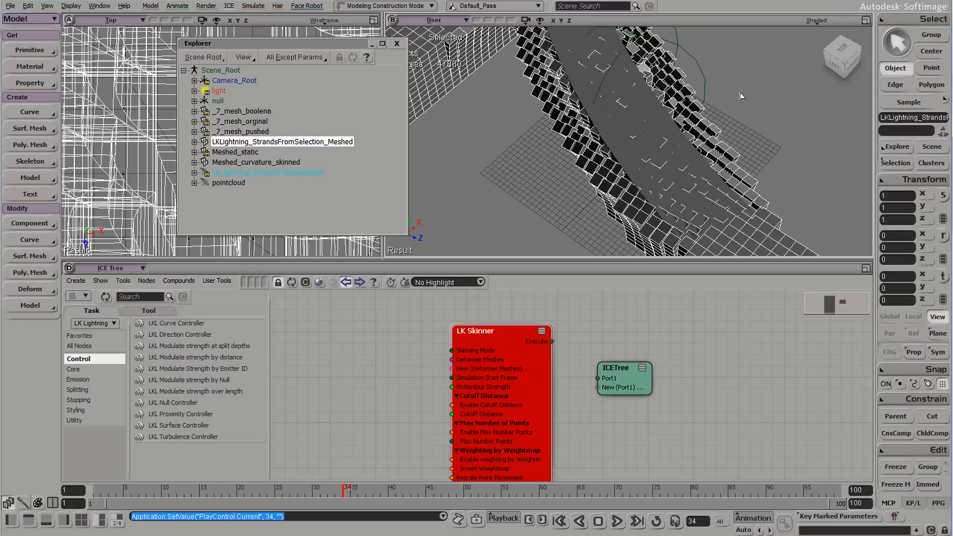
middle_drag(583, 147, 642, 161)
right_drag(682, 130, 653, 147)
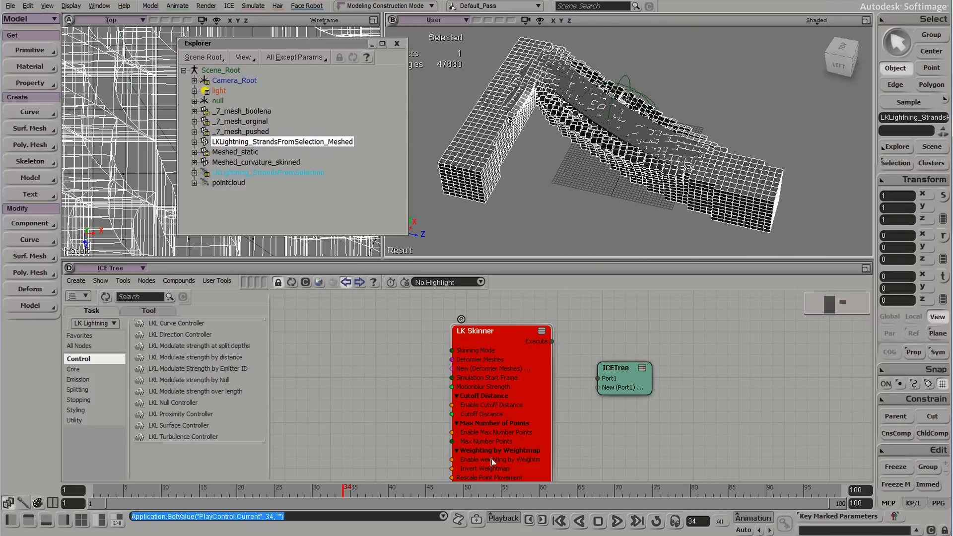
click(559, 521)
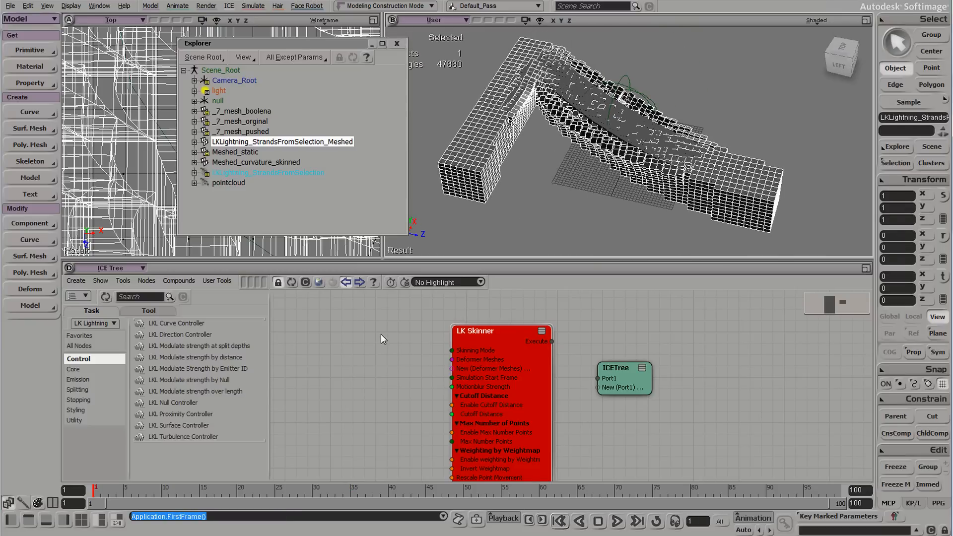
Add LKLightning_StrandsFromSelection_Meshed to the ICE tree, connect its Value to Deformer Meshes, and connect LK Skinner's Execute to the ICETree node's Port1.
key(F3)
drag(425, 340, 342, 334)
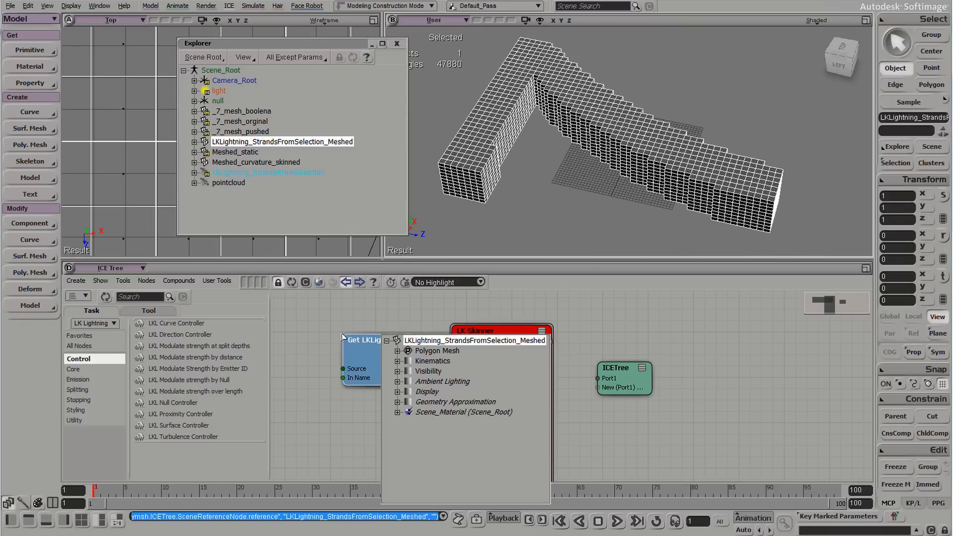
click(342, 335)
mouse_move(504, 358)
mouse_down()
mouse_move(385, 360)
mouse_move(489, 360)
mouse_up()
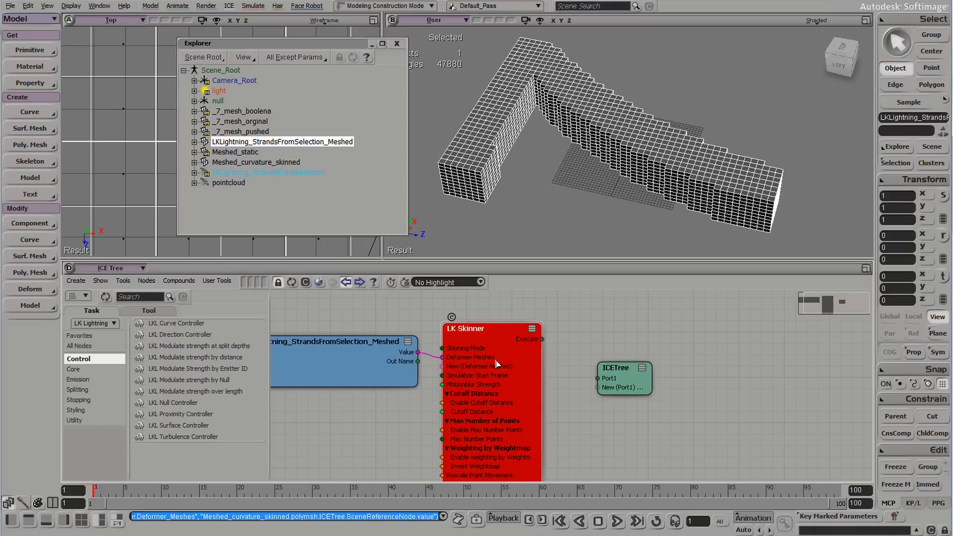
drag(542, 340, 625, 384)
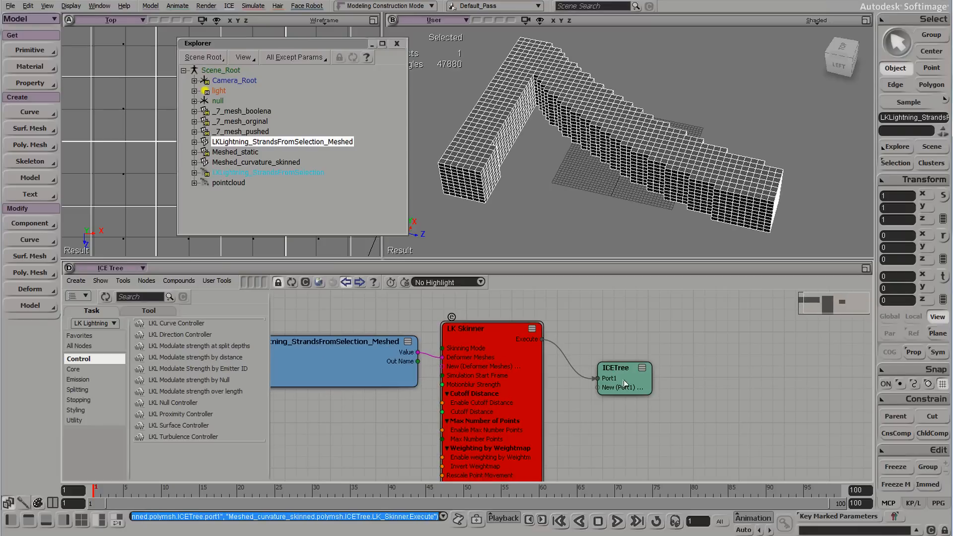
Select LKLightning_StrandsFromSelection_Meshed in the scene hierarchy and hide it.
click(579, 223)
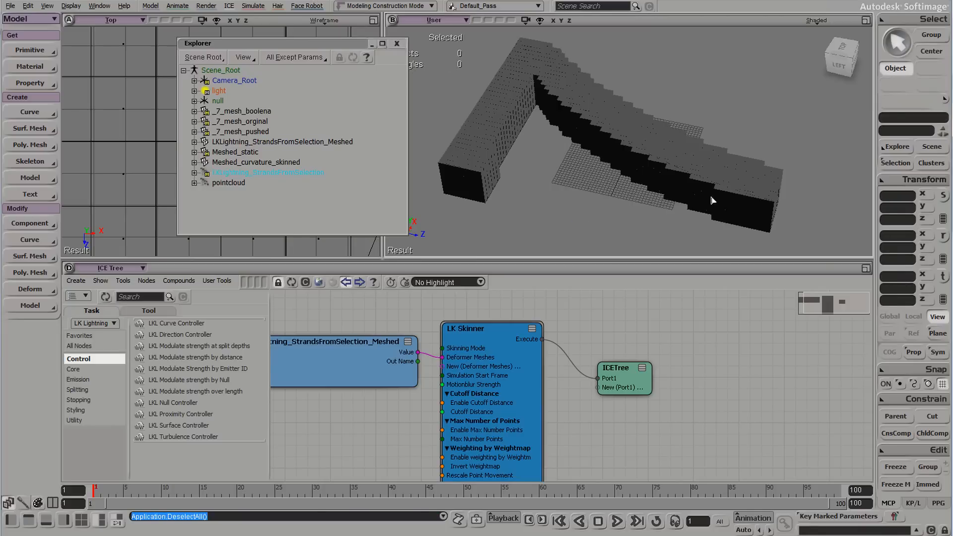
drag(712, 198, 702, 193)
click(242, 163)
click(272, 141)
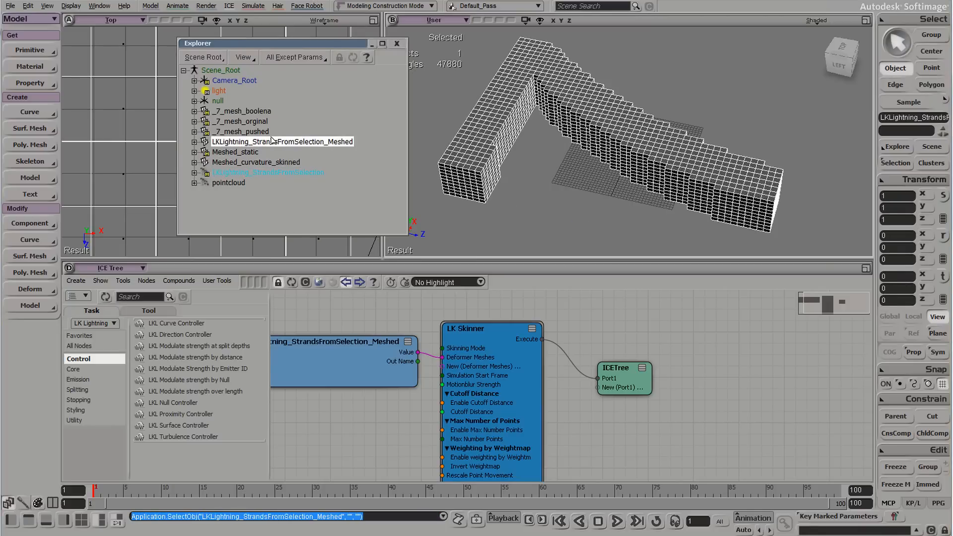
click(236, 183)
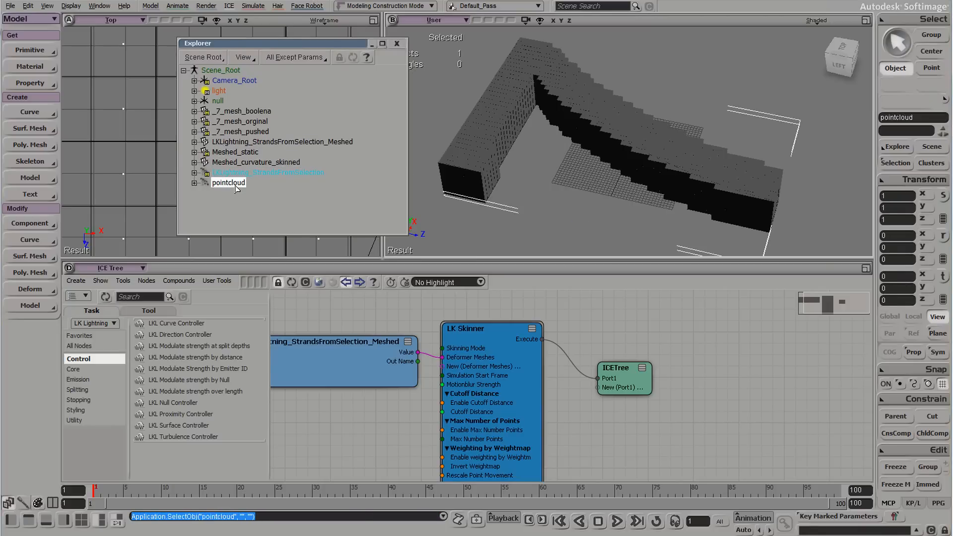
click(262, 142)
middle_drag(735, 200, 623, 139)
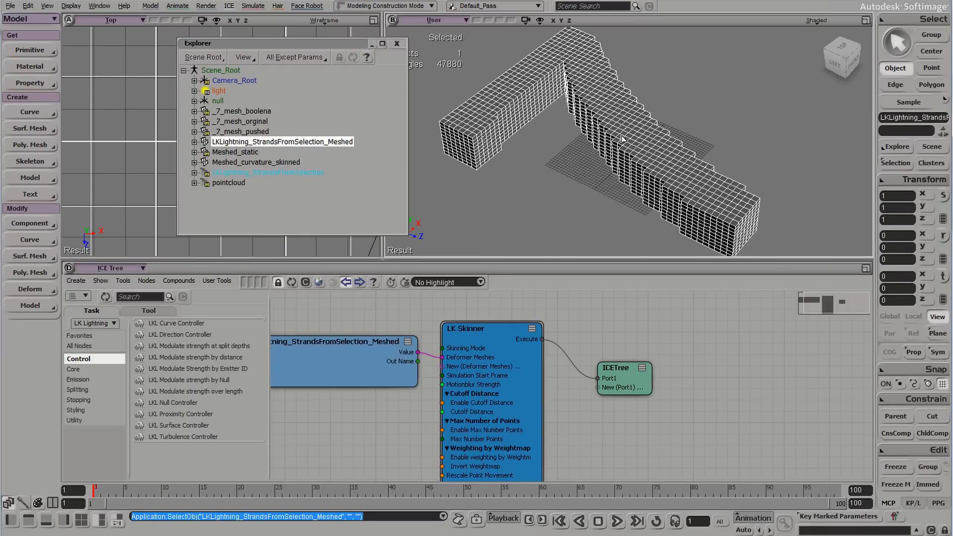
key(h)
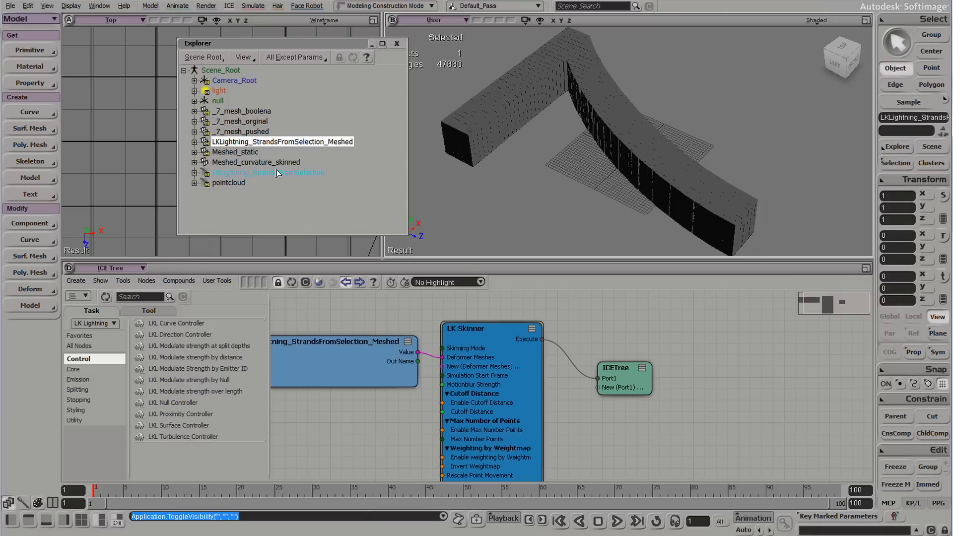
Select Meshed_curvature_skinned, examine its skinned deformation at frame 13 from several angles and return to the first frame.
click(277, 166)
middle_drag(603, 190, 661, 201)
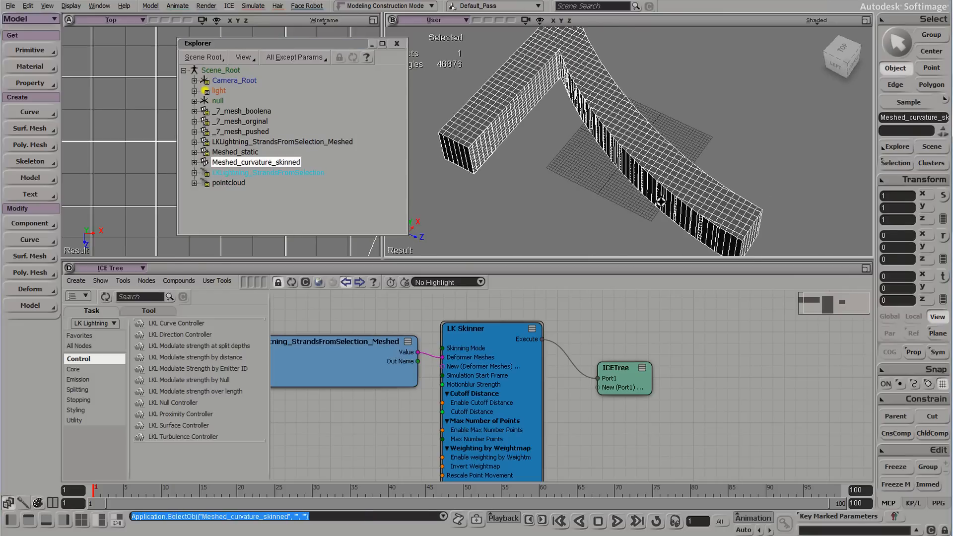
click(187, 486)
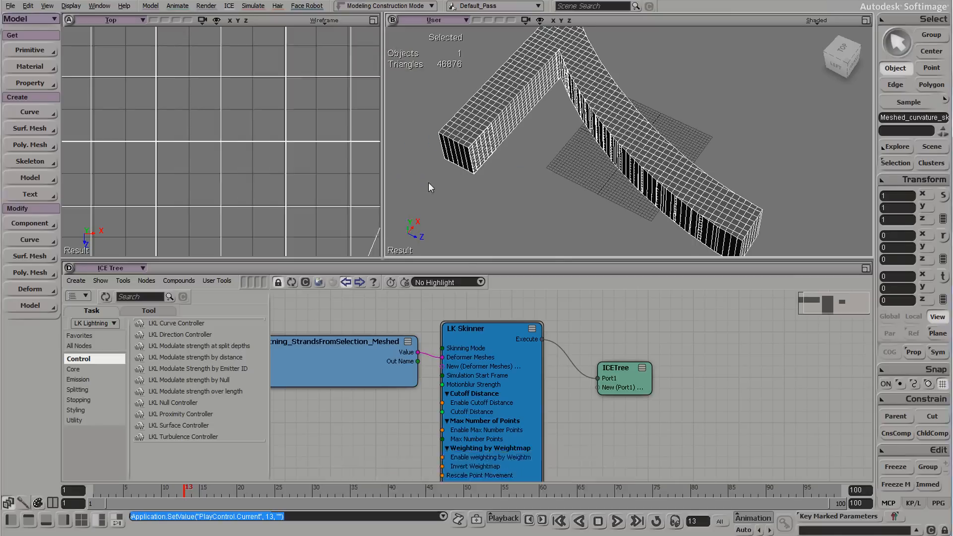
drag(670, 208, 623, 183)
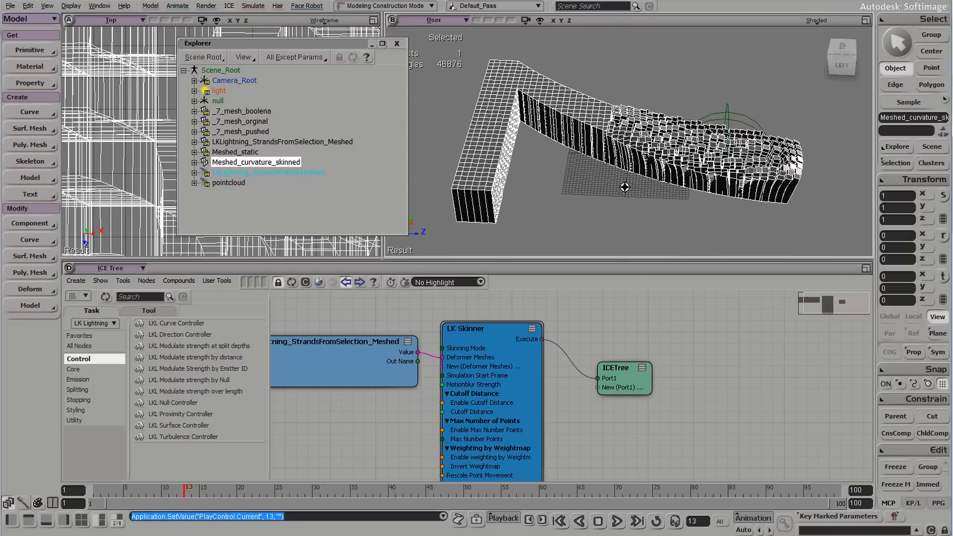
drag(706, 161, 395, 197)
scroll(678, 162, up, 3)
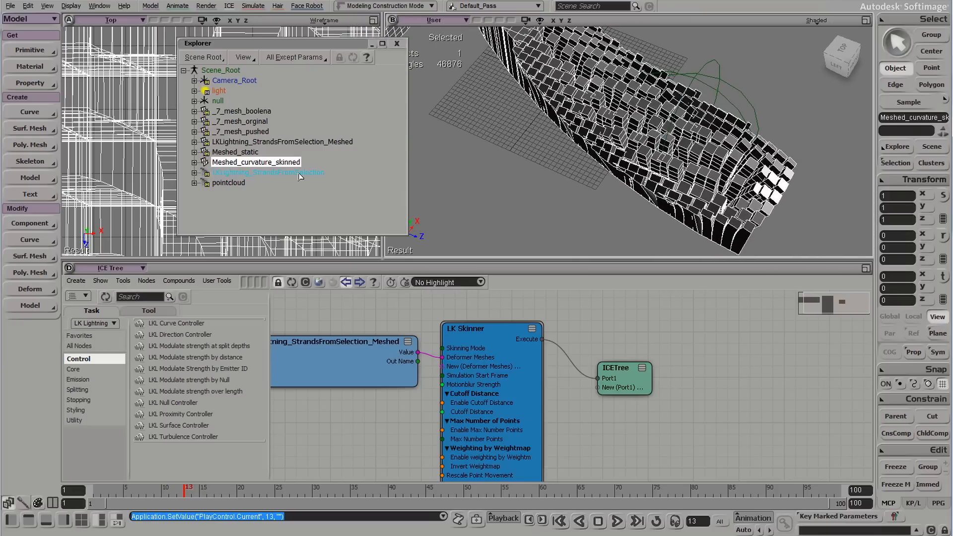
scroll(566, 159, down, 5)
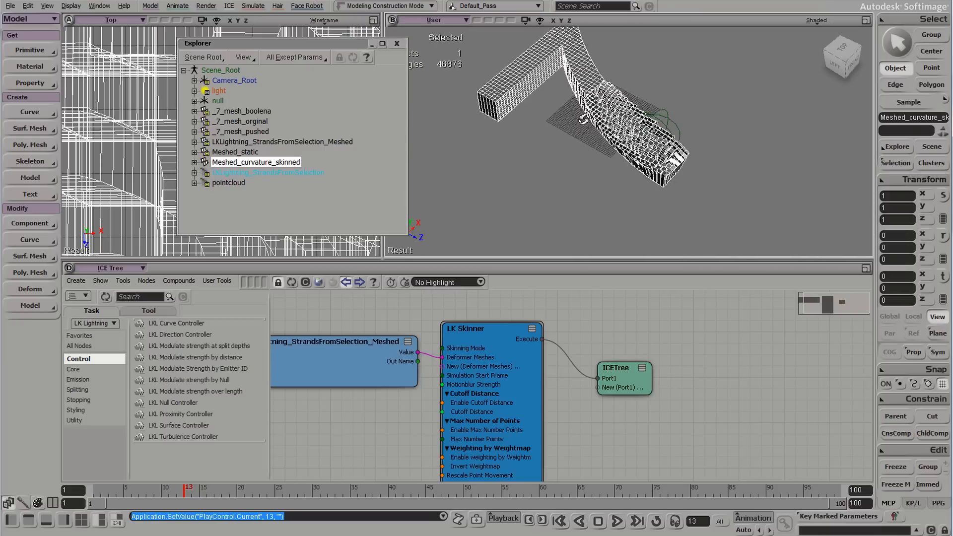
drag(576, 170, 614, 195)
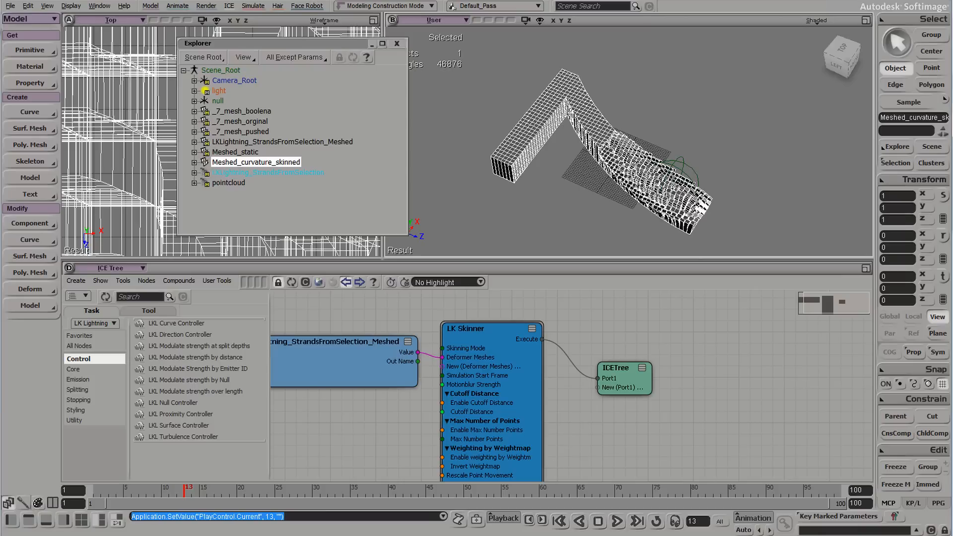
click(560, 527)
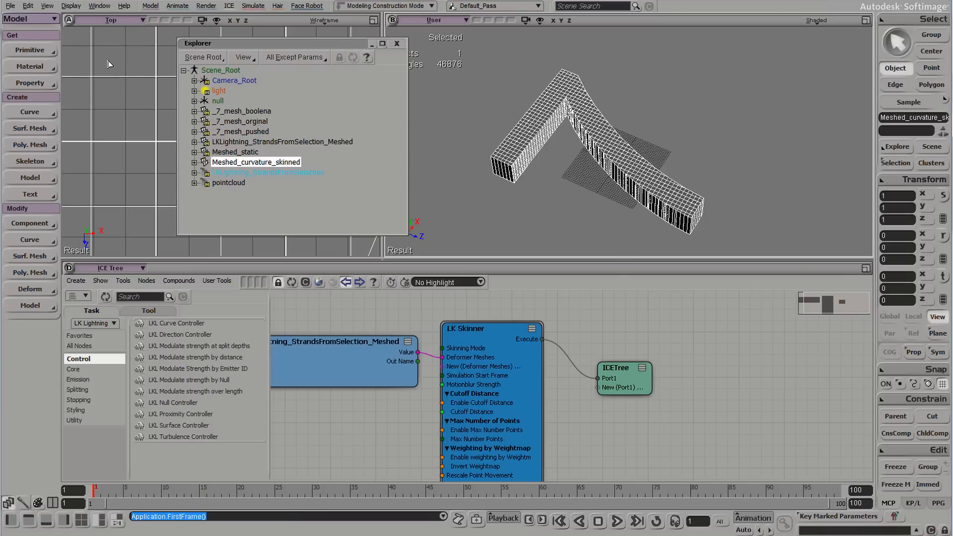
Open the Cache Manager's write settings and add the selected Meshed_curvature_skinned to the objects for caching.
key(4)
click(38, 191)
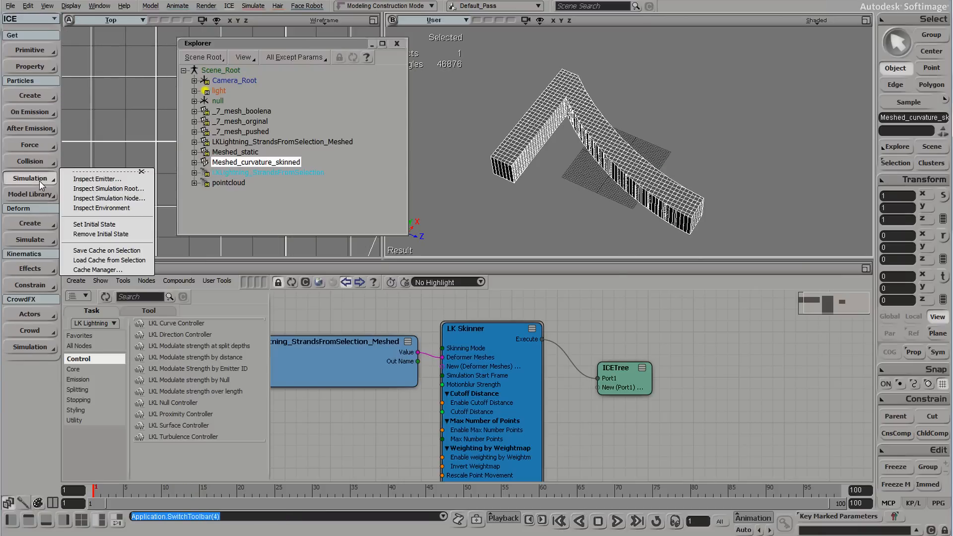
click(128, 282)
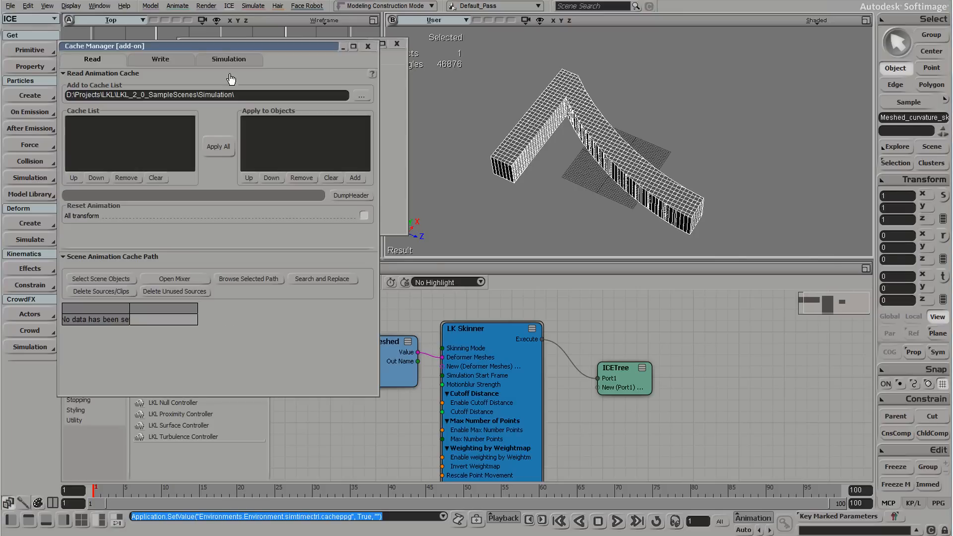
click(167, 61)
click(90, 208)
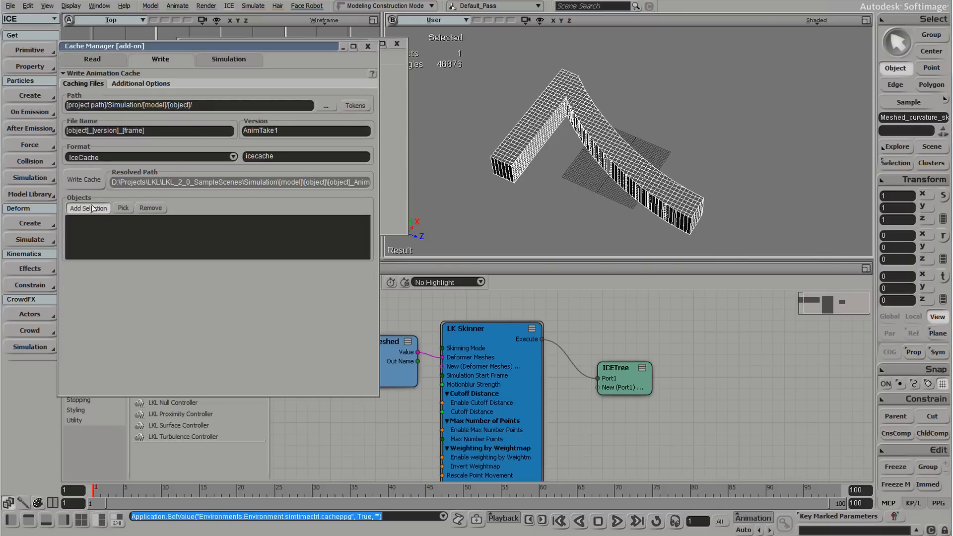
Check the cache's frame range and attributes, and write the IceCache for Meshed_curvature_skinned.
click(130, 85)
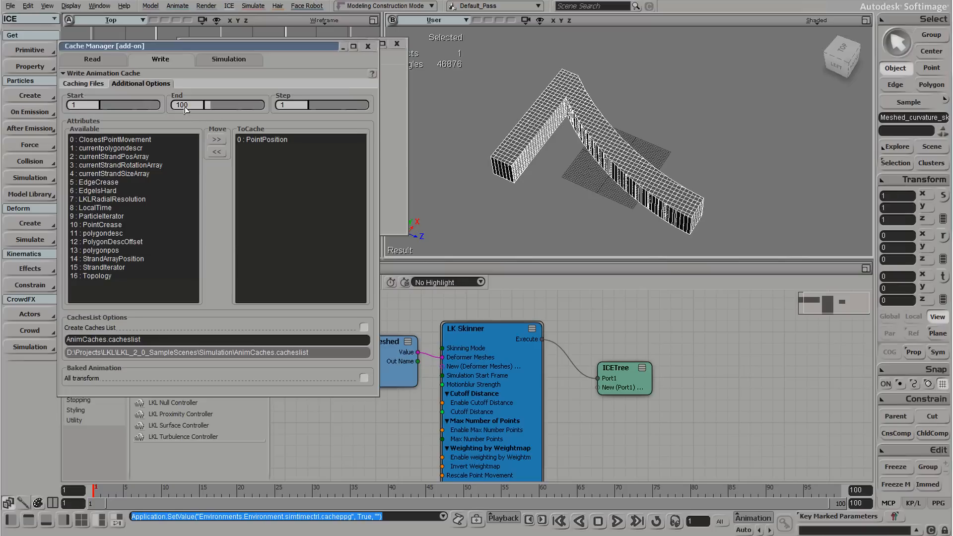
click(83, 83)
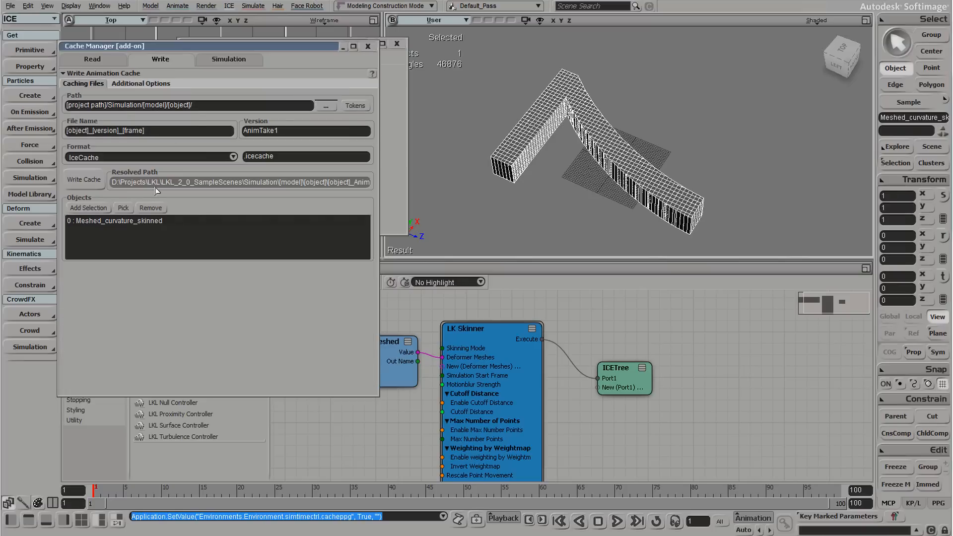
click(84, 180)
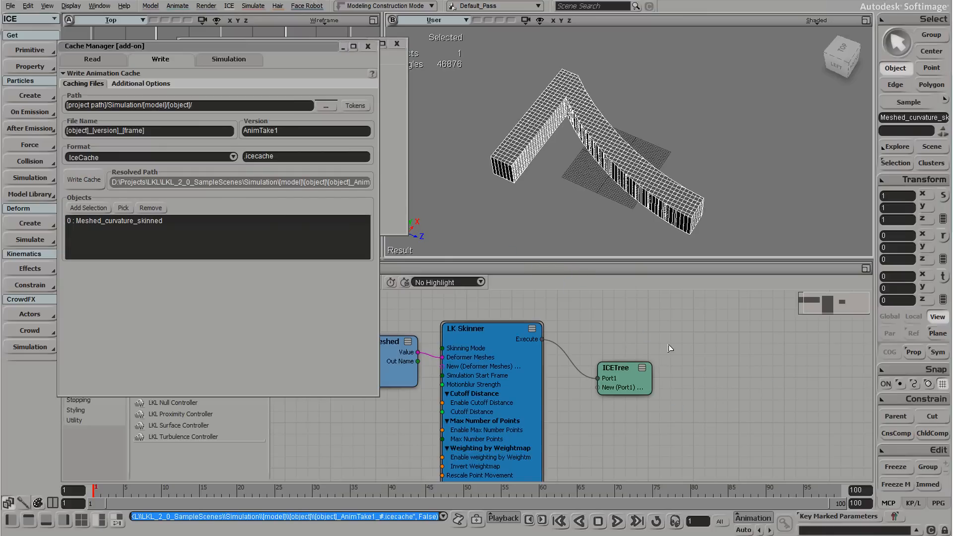
Review the LK Skinner node's skinning mode, cutoff distance and maximum point settings, and close its properties.
click(618, 212)
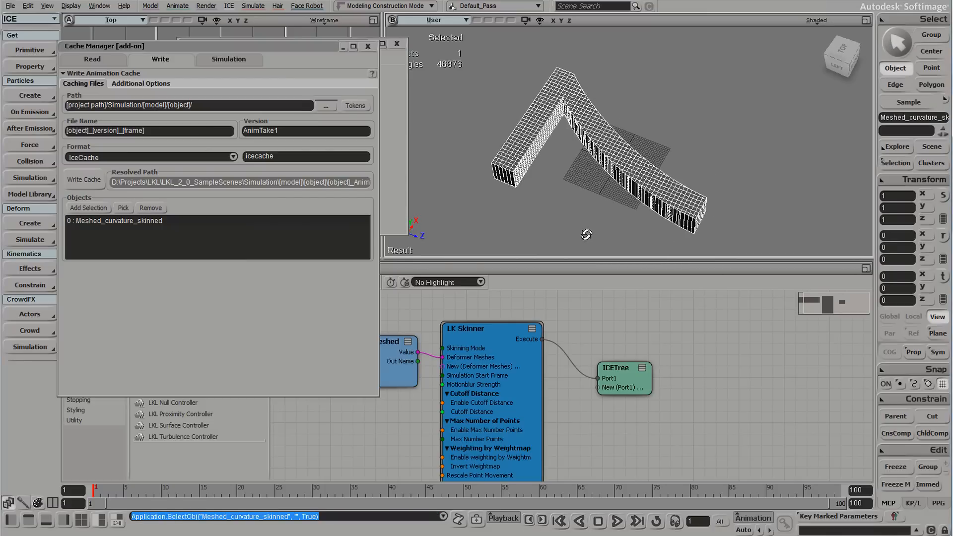
middle_drag(501, 387, 535, 369)
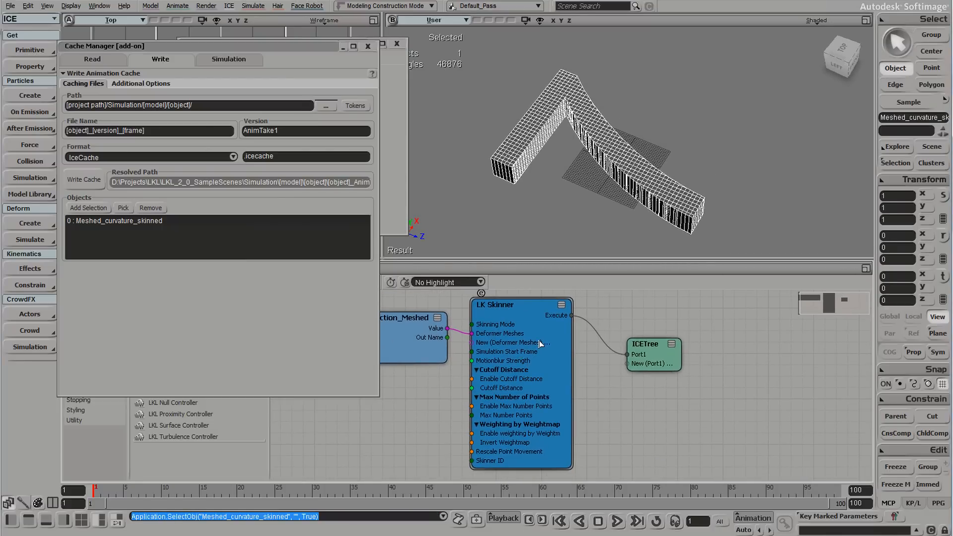
double_click(548, 352)
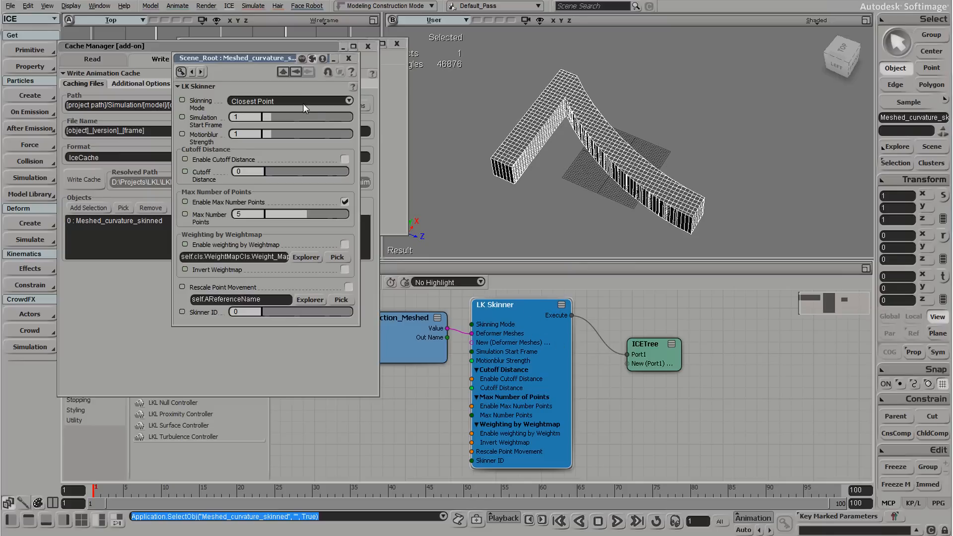
click(350, 58)
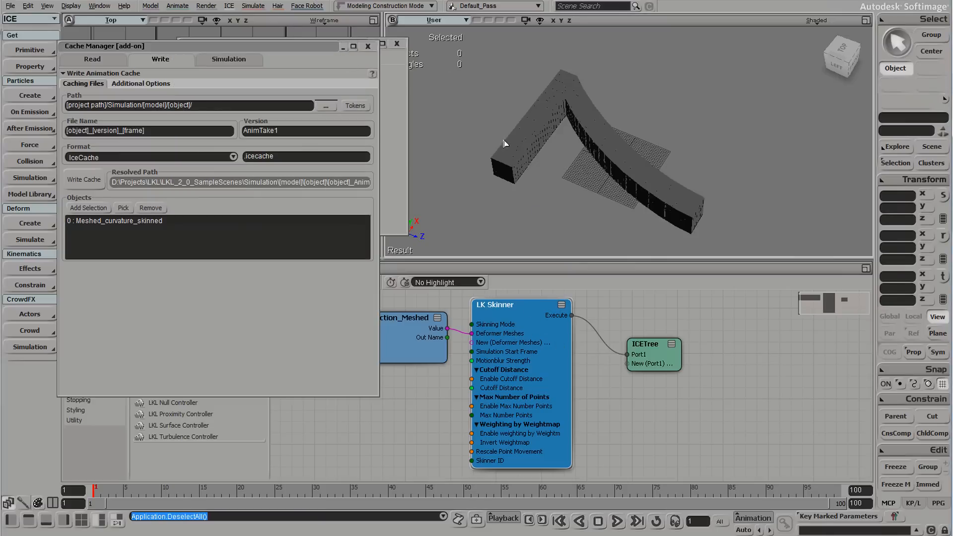
Hide Meshed_curvature_skinned with the Cache Manager moved clear of the Explorer list, and unhide and duplicate Meshed_static.
drag(329, 46, 322, 210)
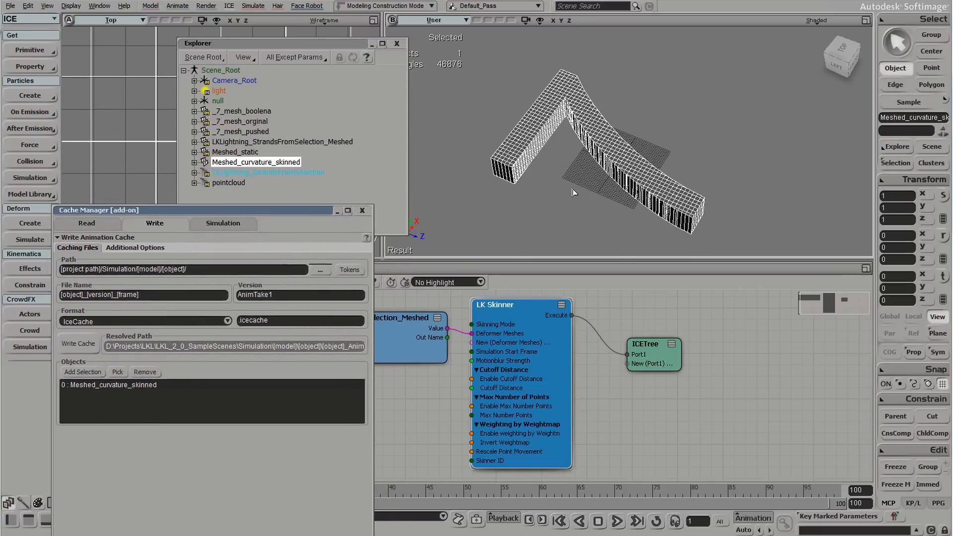
click(508, 197)
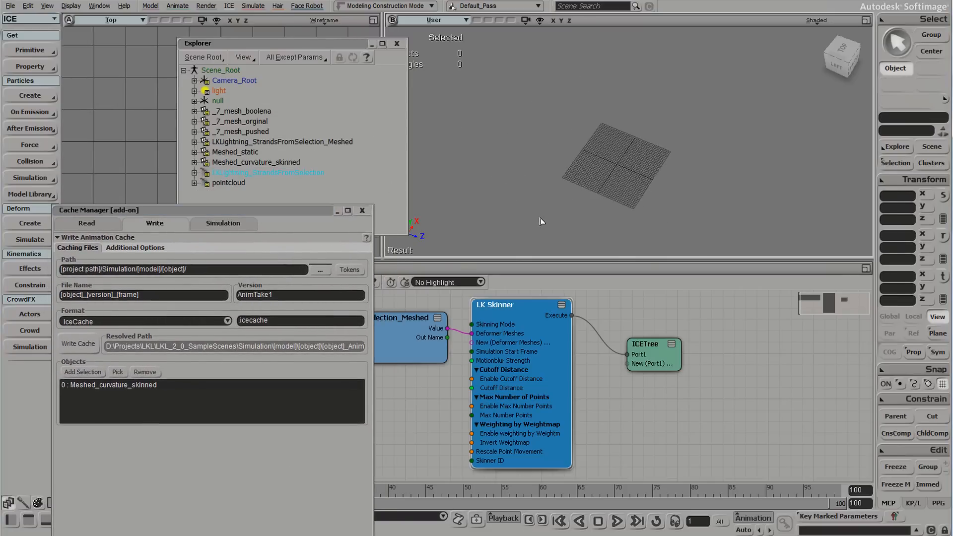
click(235, 155)
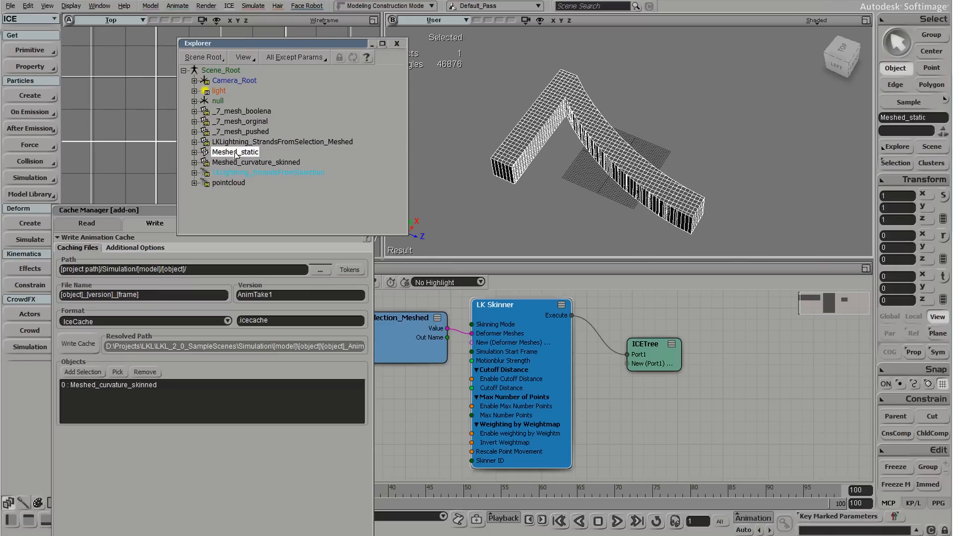
key(ctrl+d)
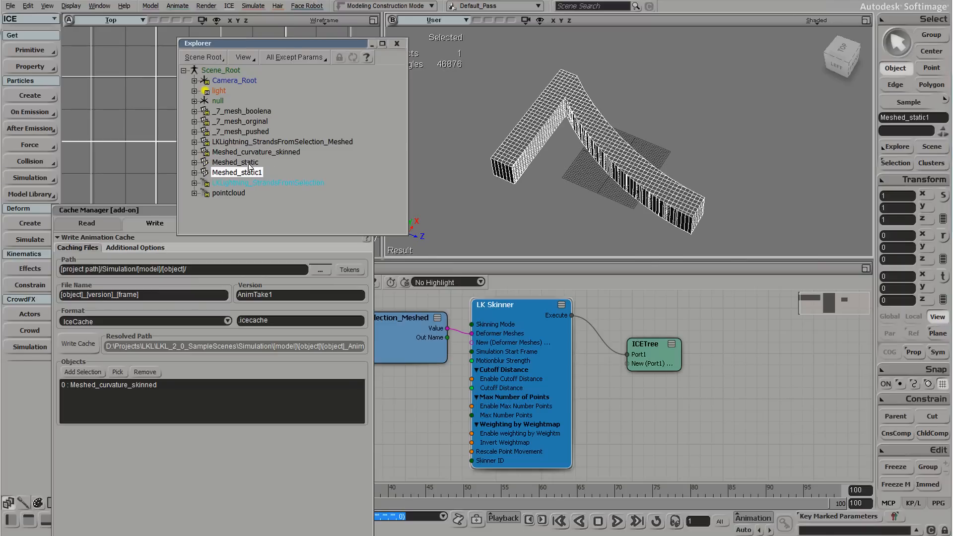
Rename the duplicated mesh Meshed_static1 as Meshed_cached.
click(243, 172)
click(244, 172)
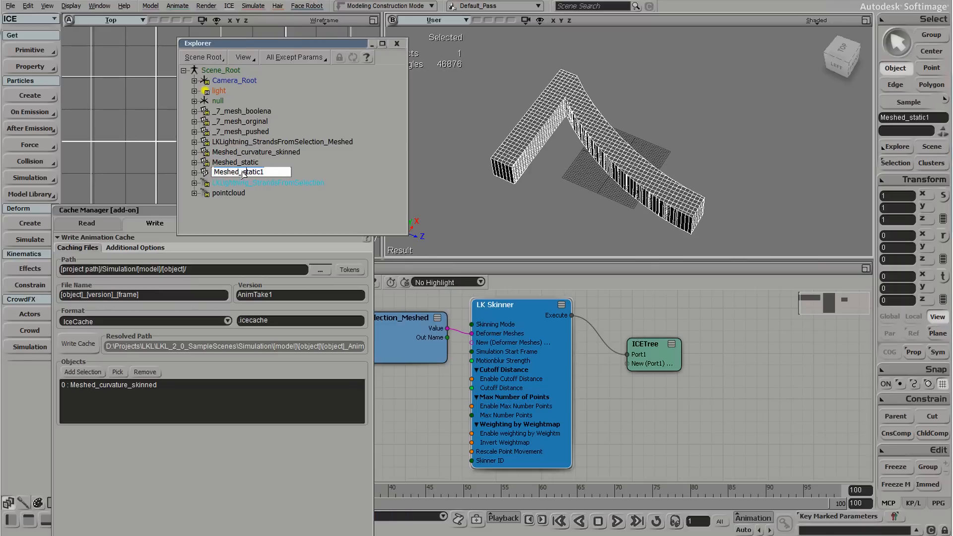
key(shift+End)
text(c)
key(Return)
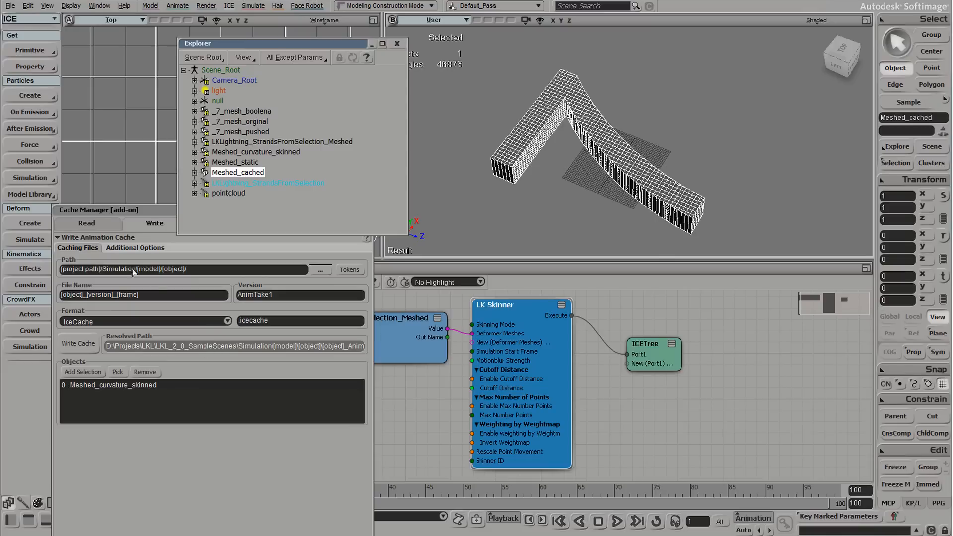
Load the Meshed_curvature_skinned AnimTake1 IceCache in the Cache Manager, apply it to Meshed_cached, and close the manager.
click(90, 224)
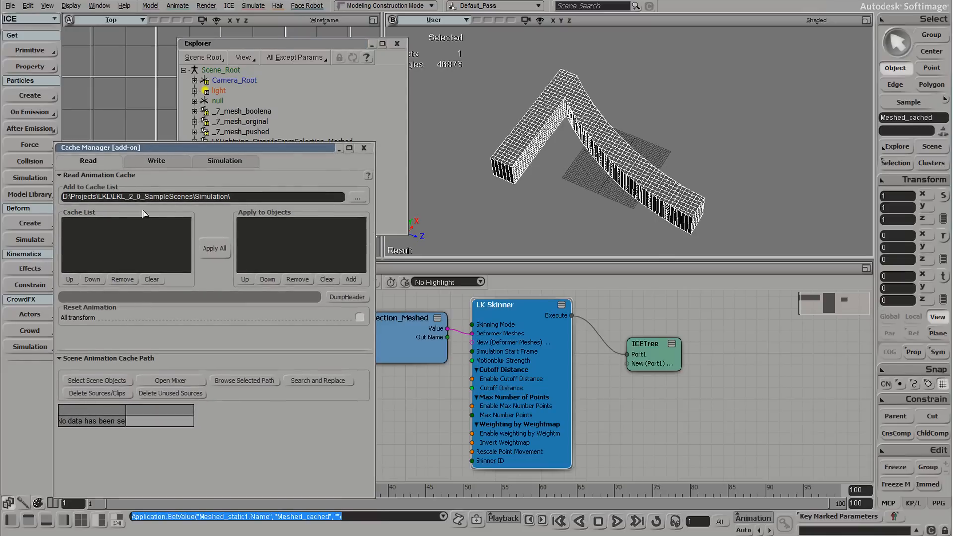
click(351, 279)
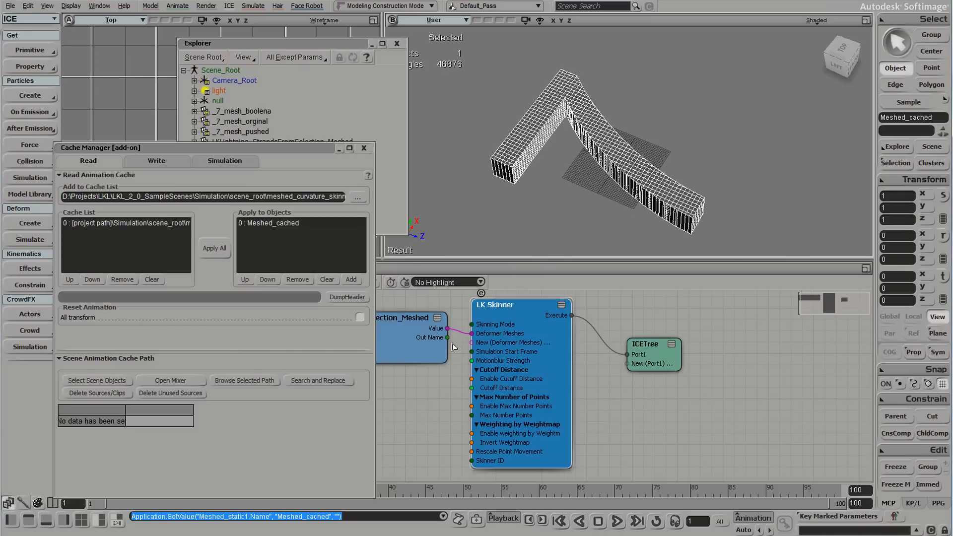
mouse_move(298, 150)
mouse_down()
mouse_move(296, 190)
mouse_move(304, 164)
mouse_up()
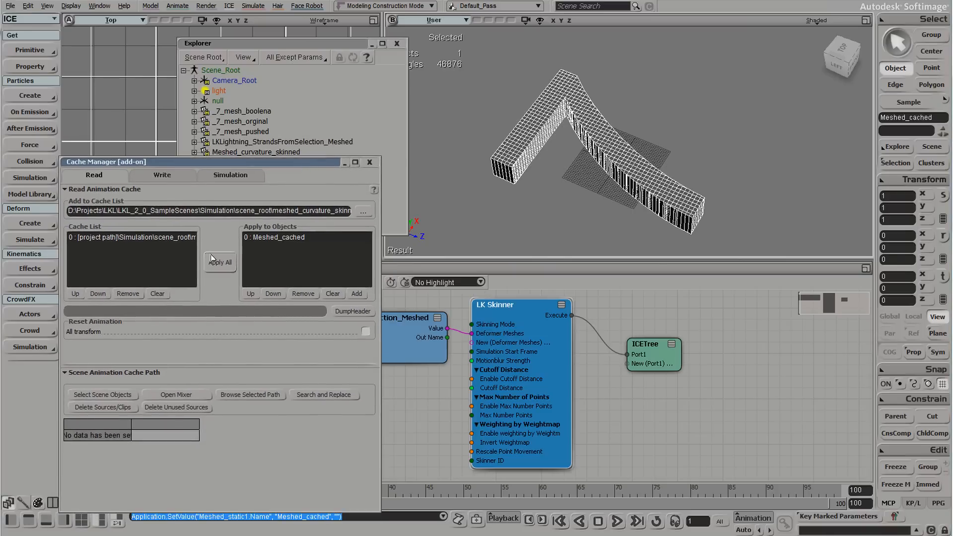
click(225, 264)
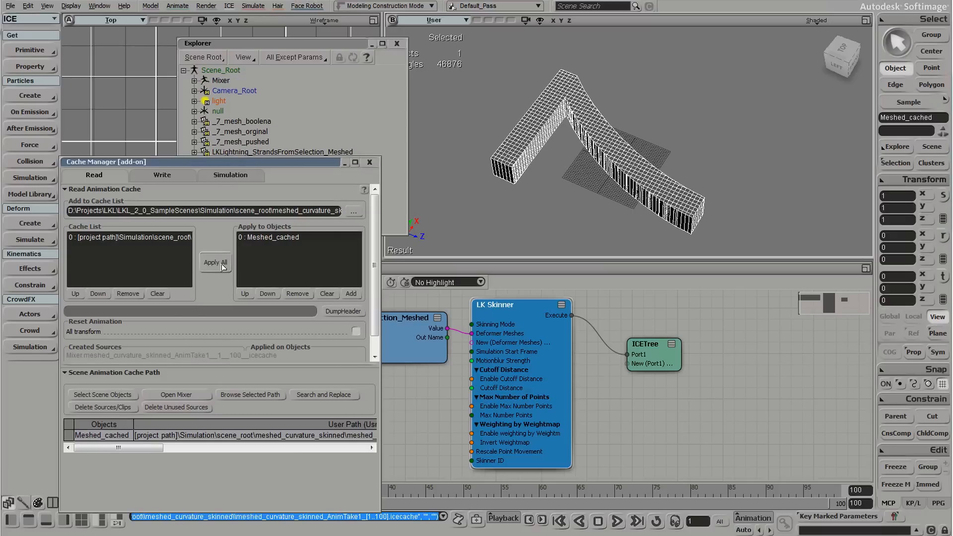
click(370, 163)
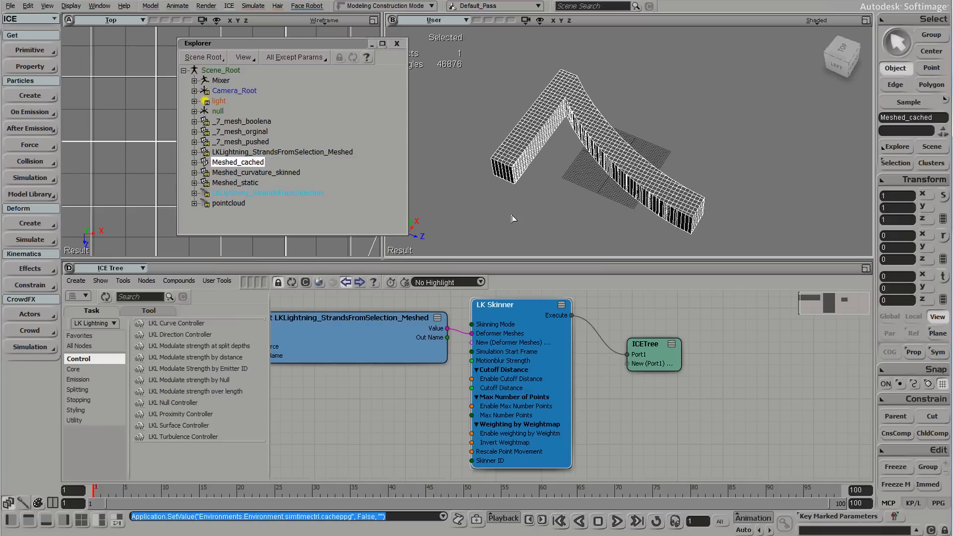
Go to frame 18, maximize the User viewport and close the Explorer to inspect the cached mesh.
click(514, 219)
click(249, 495)
drag(249, 495, 224, 485)
click(544, 140)
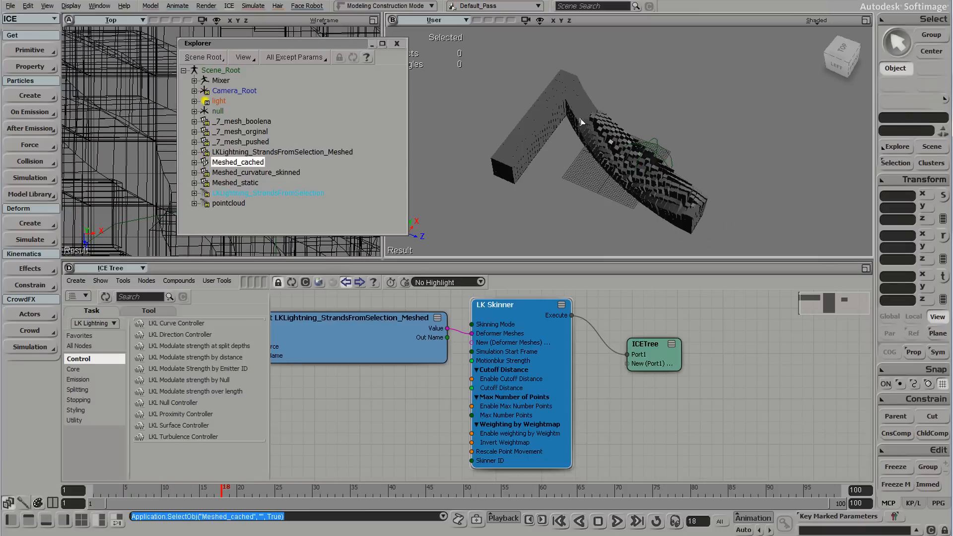
click(866, 20)
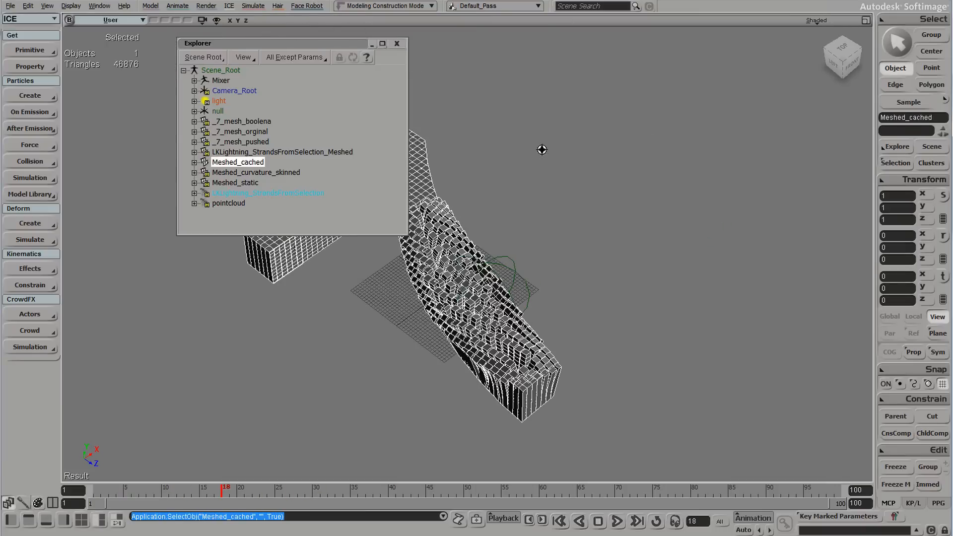
click(397, 43)
middle_drag(463, 128, 555, 223)
middle_drag(436, 234, 570, 225)
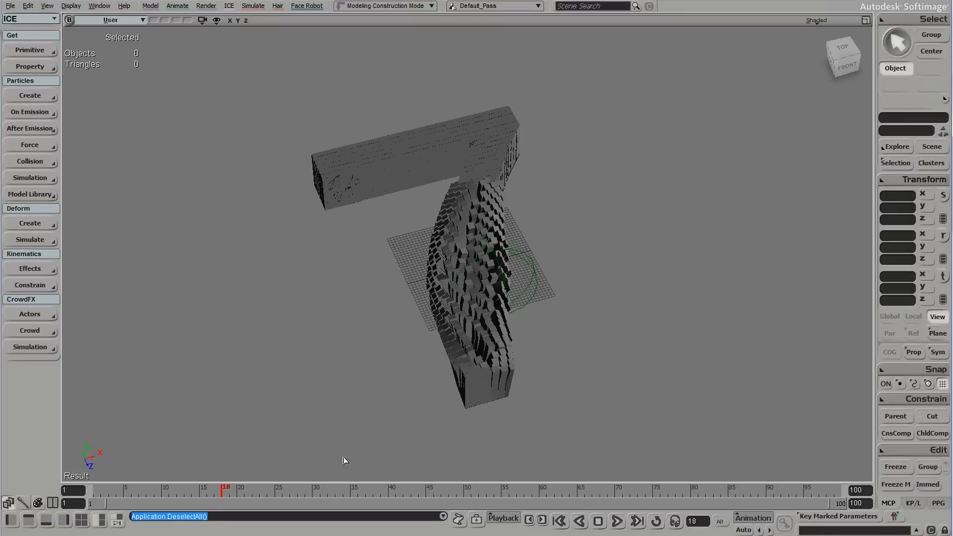
Scrub the timeline to frame 62 and back to frame 27, examining the cached deformation from different angles.
drag(231, 489, 181, 489)
drag(100, 490, 556, 491)
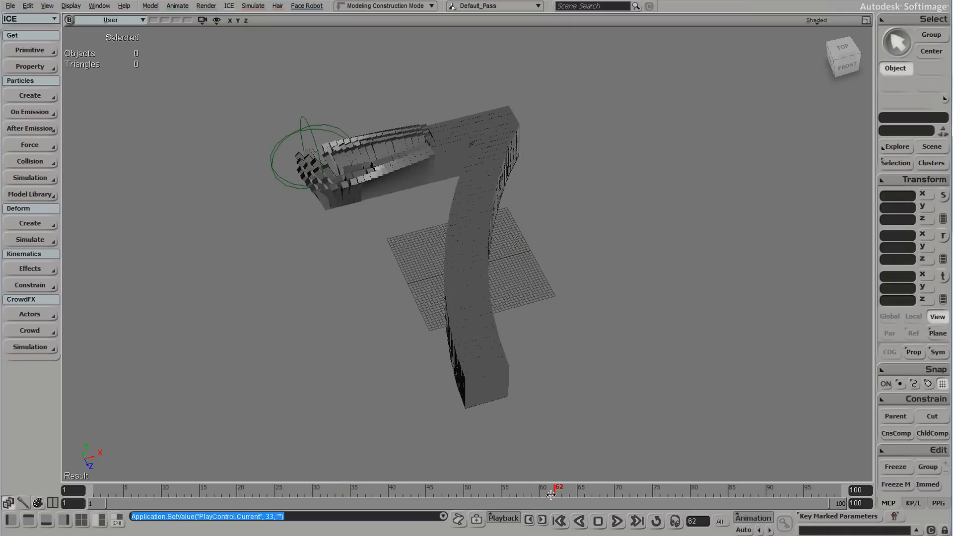
click(380, 372)
drag(380, 372, 430, 353)
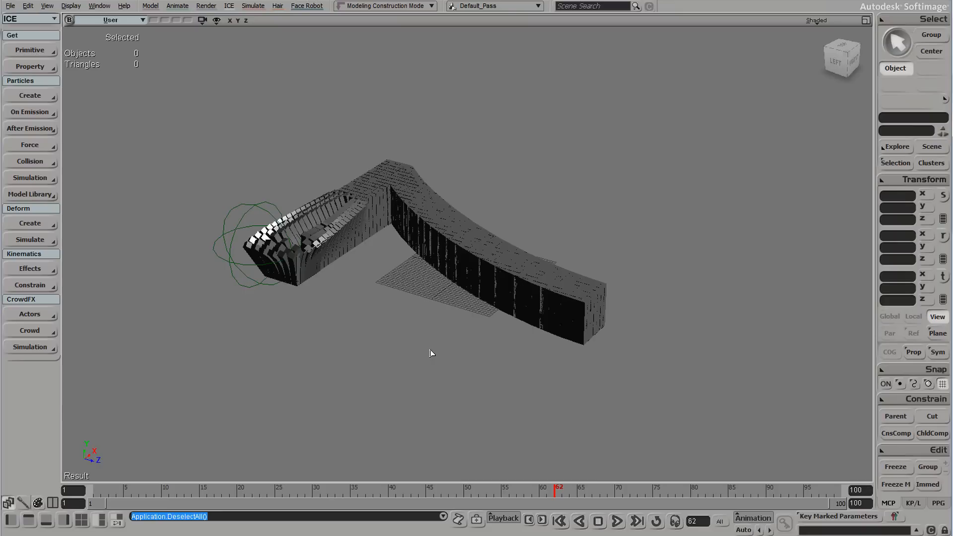
drag(361, 491, 292, 491)
click(535, 221)
drag(419, 327, 472, 375)
drag(473, 375, 411, 335)
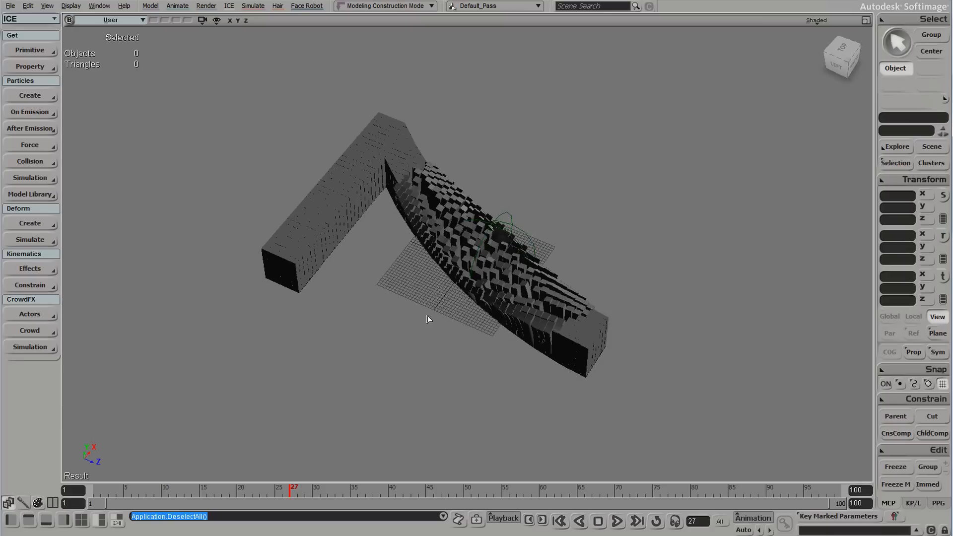
click(437, 199)
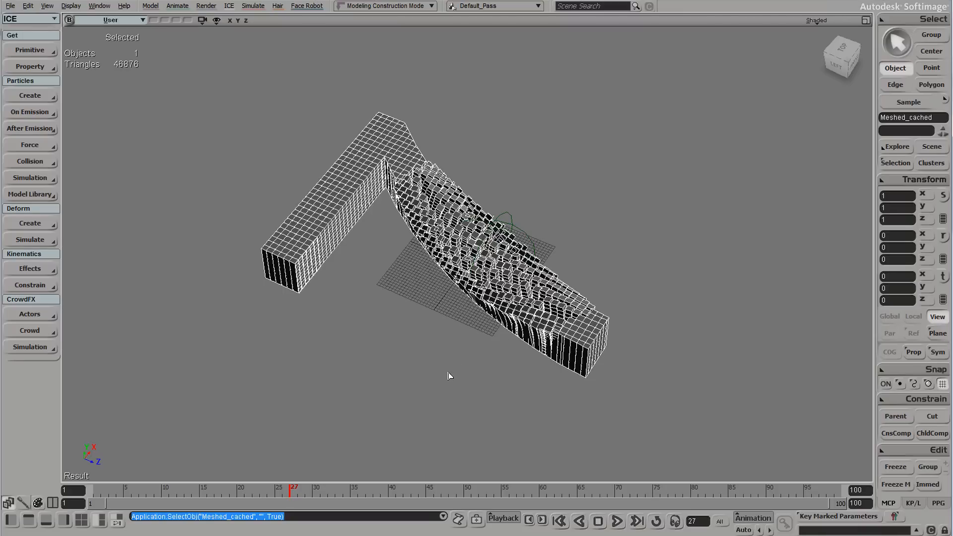
click(471, 382)
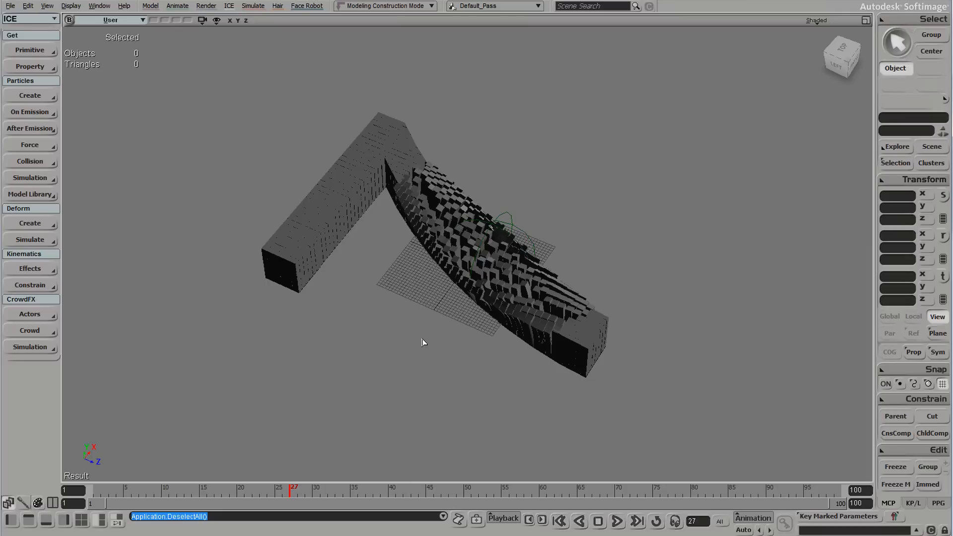
click(573, 350)
click(457, 419)
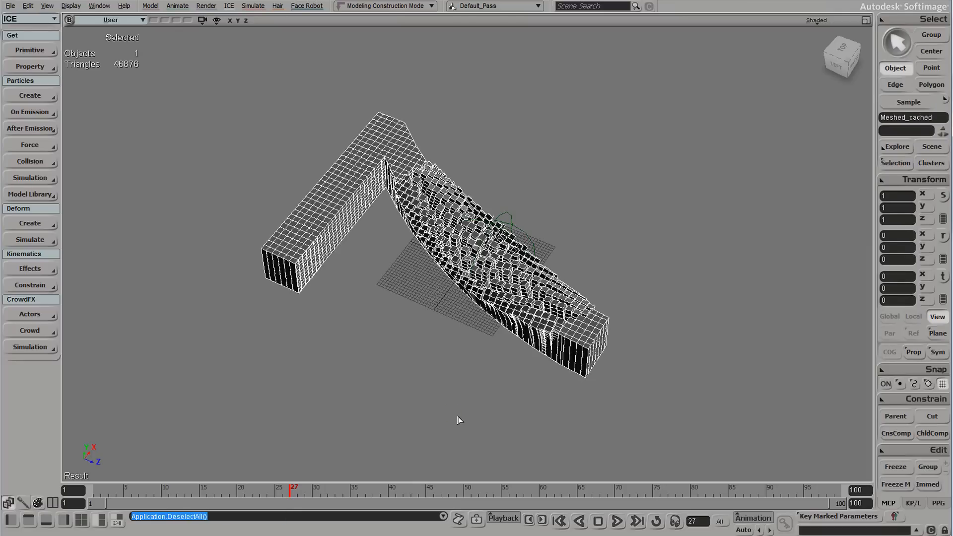
Hide Meshed_cached and unhide the LKLightning_StrandsFromSelection point cloud through the Explorer.
click(519, 316)
key(h)
key(8)
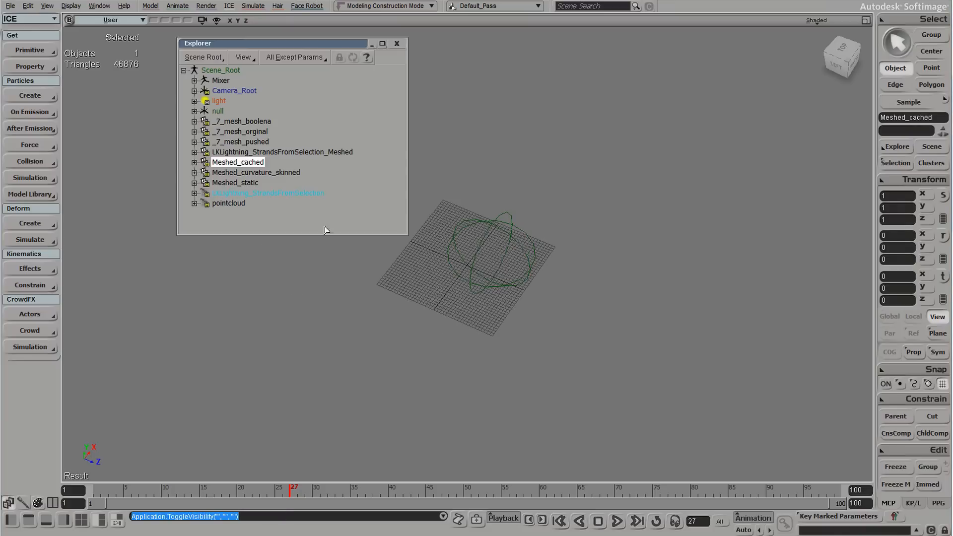
drag(273, 45, 221, 50)
click(217, 198)
key(h)
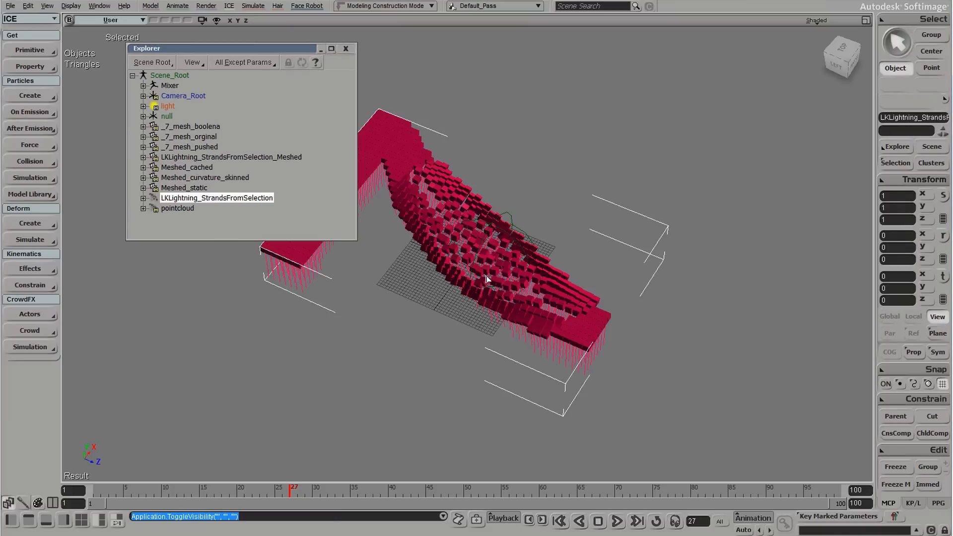
key(8)
Examine the LKLightning_StrandsFromSelection strands and their shapes around the null from several angles with nothing selected.
middle_drag(504, 145, 513, 249)
click(583, 199)
click(521, 245)
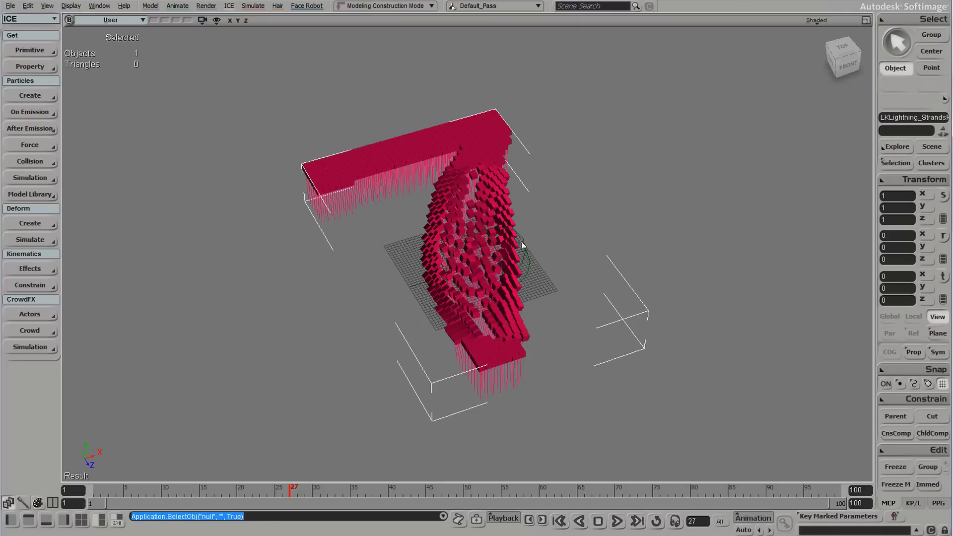
key(t)
drag(521, 244, 561, 295)
key(s)
right_drag(507, 313, 571, 270)
key(space)
click(630, 275)
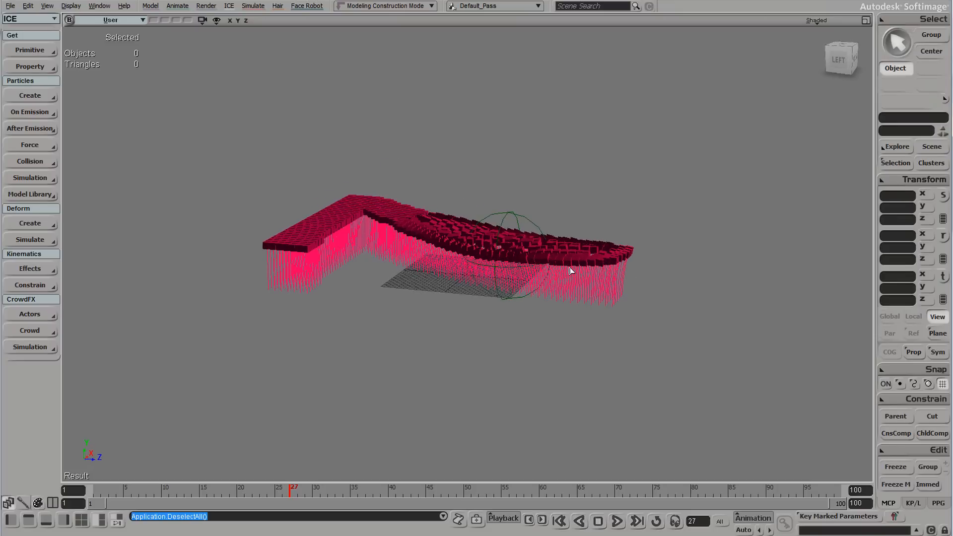
mouse_move(611, 240)
right_down()
mouse_move(574, 262)
mouse_move(579, 290)
mouse_move(598, 241)
right_up()
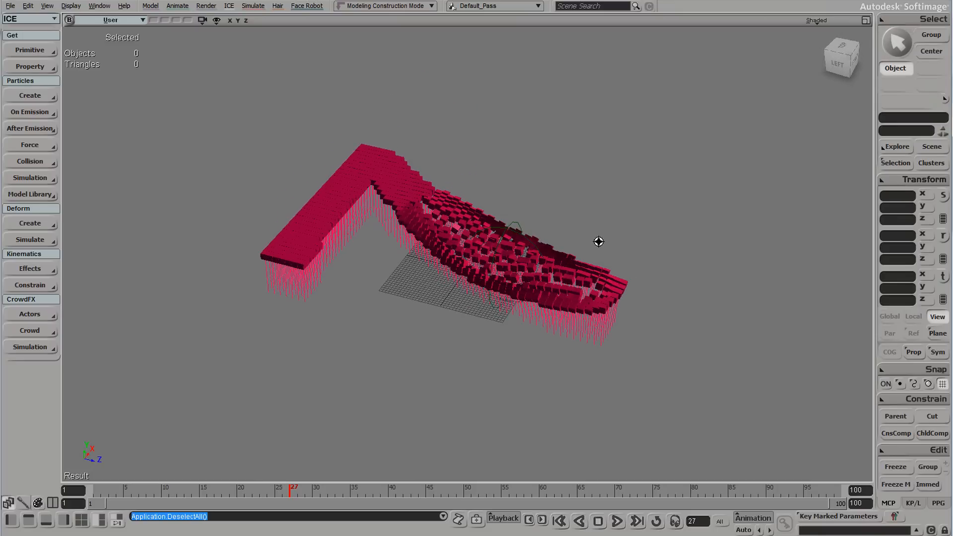